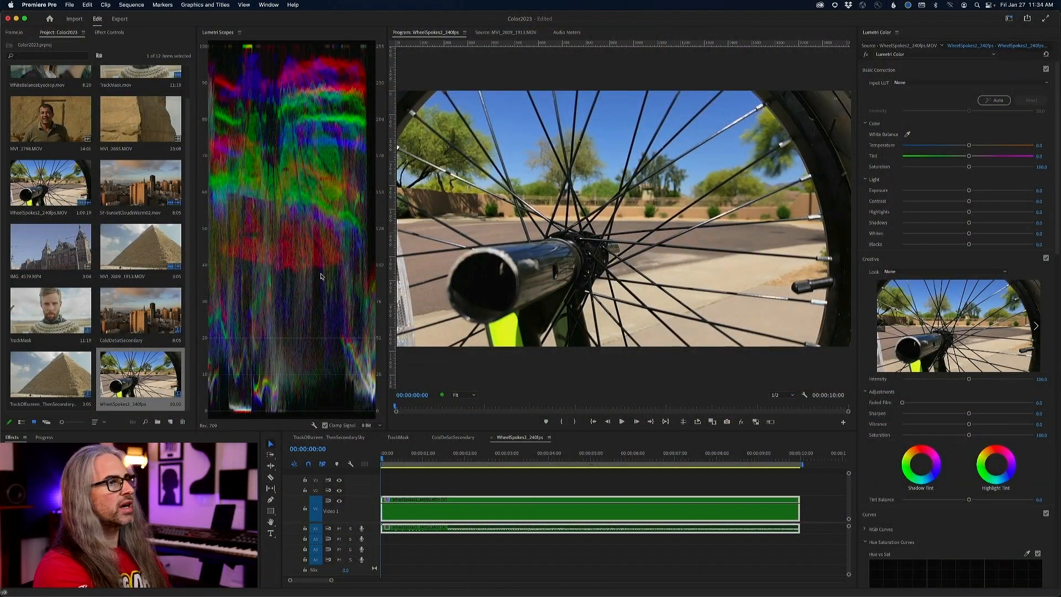
Turn on loop playback for the WheelSpokes2_240fps sequence and play it from the start.
{"action": "key", "text": "space"}
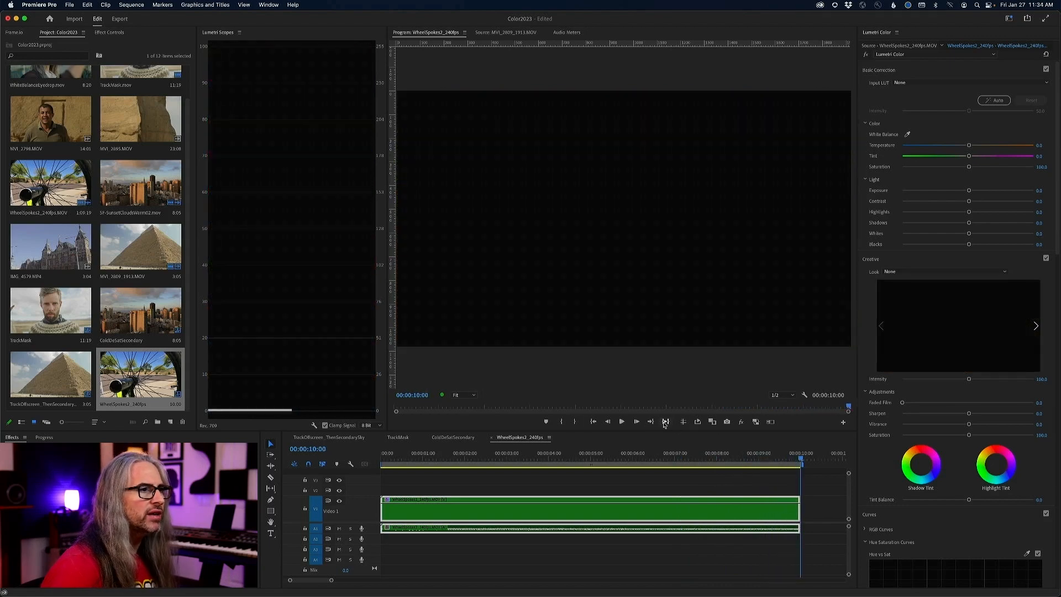
{"action": "left_click", "coordinate": [698, 422]}
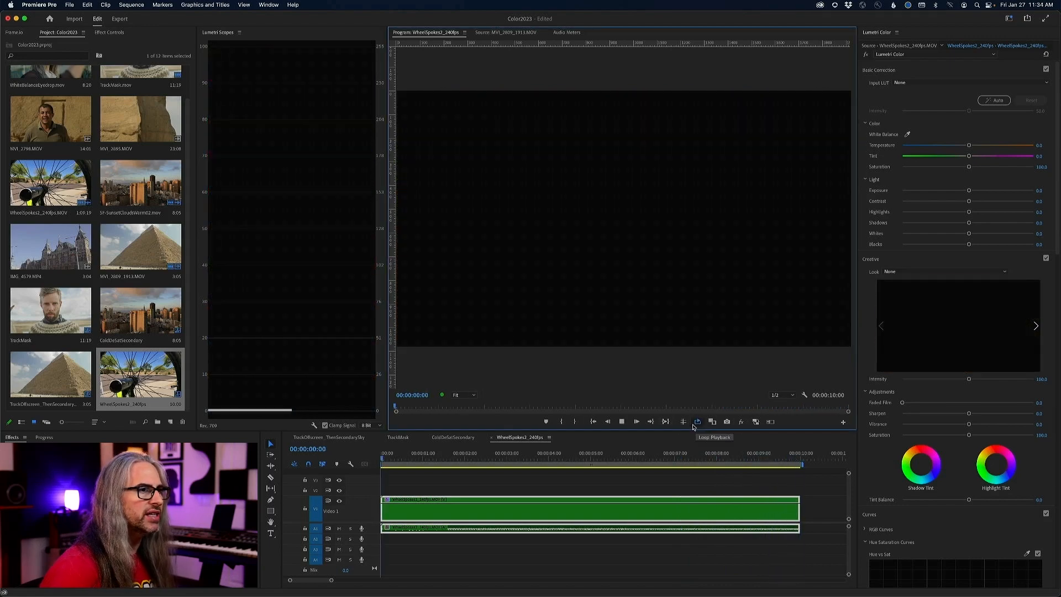
{"action": "key", "text": "space"}
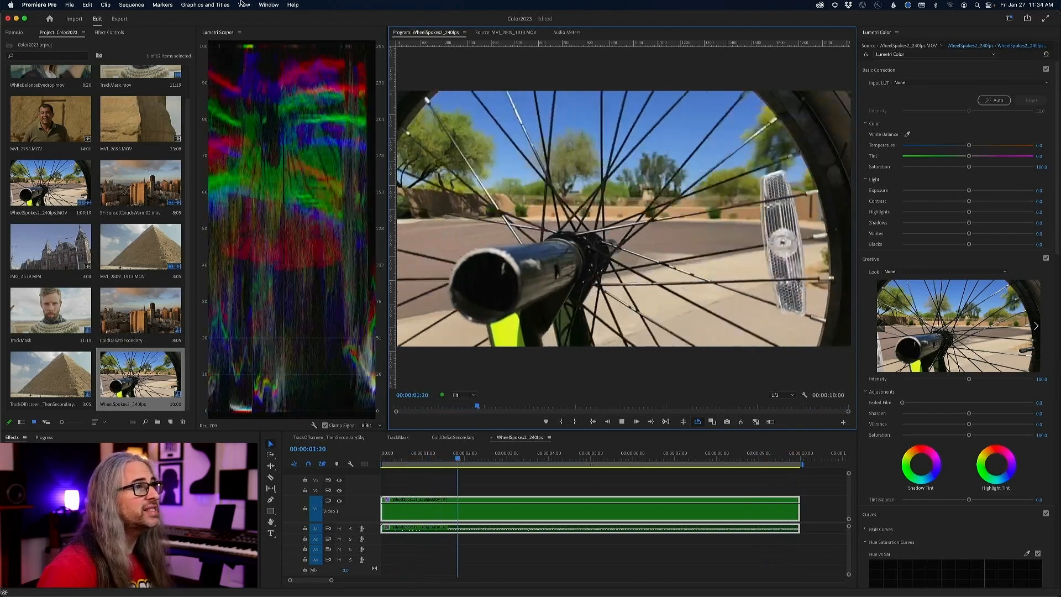
Show the guides over the video and play the clip to compare the wheel and fork's movement against them.
{"action": "left_click", "coordinate": [244, 4]}
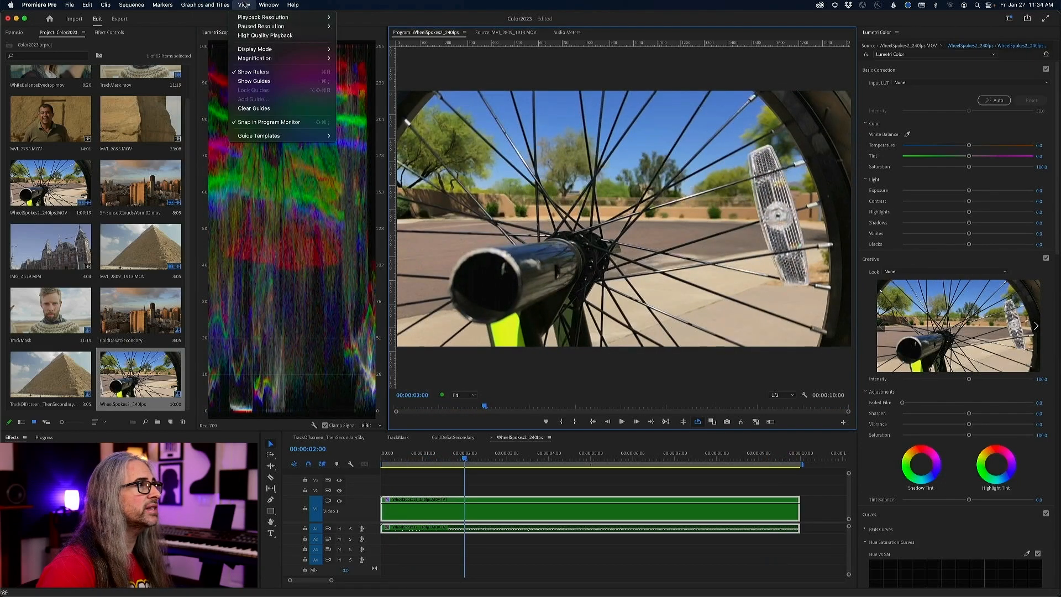
{"action": "left_click", "coordinate": [261, 80]}
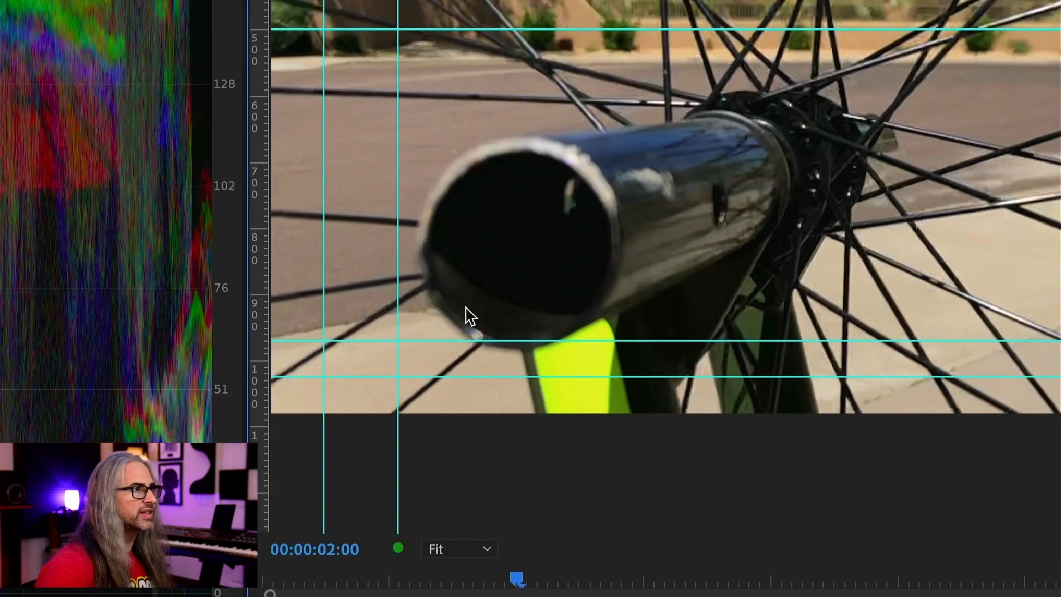
{"action": "key", "text": "Right"}
{"action": "key", "text": "space"}
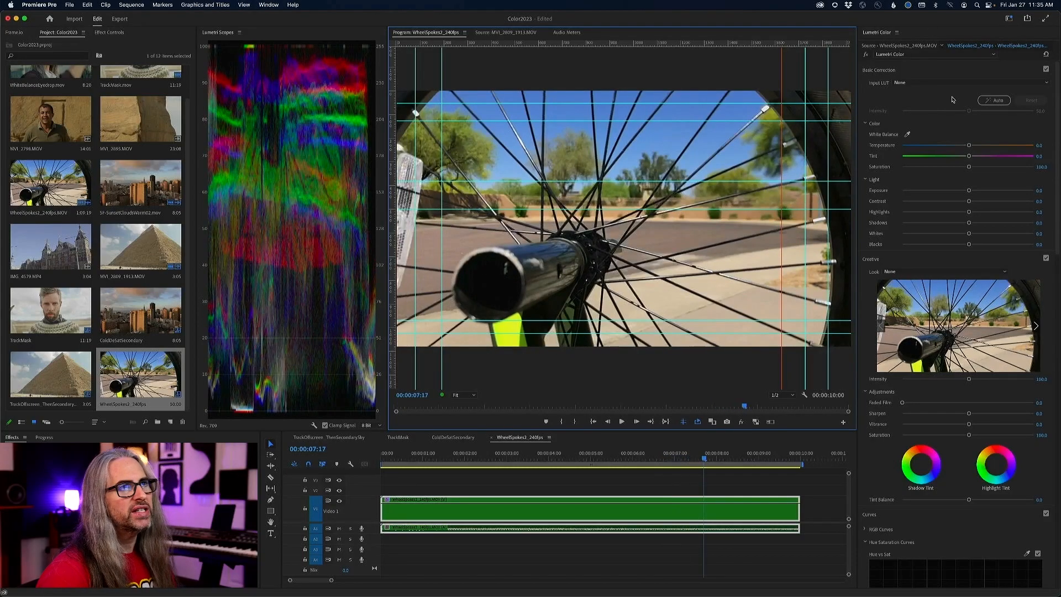
{"action": "left_click", "coordinate": [1055, 164]}
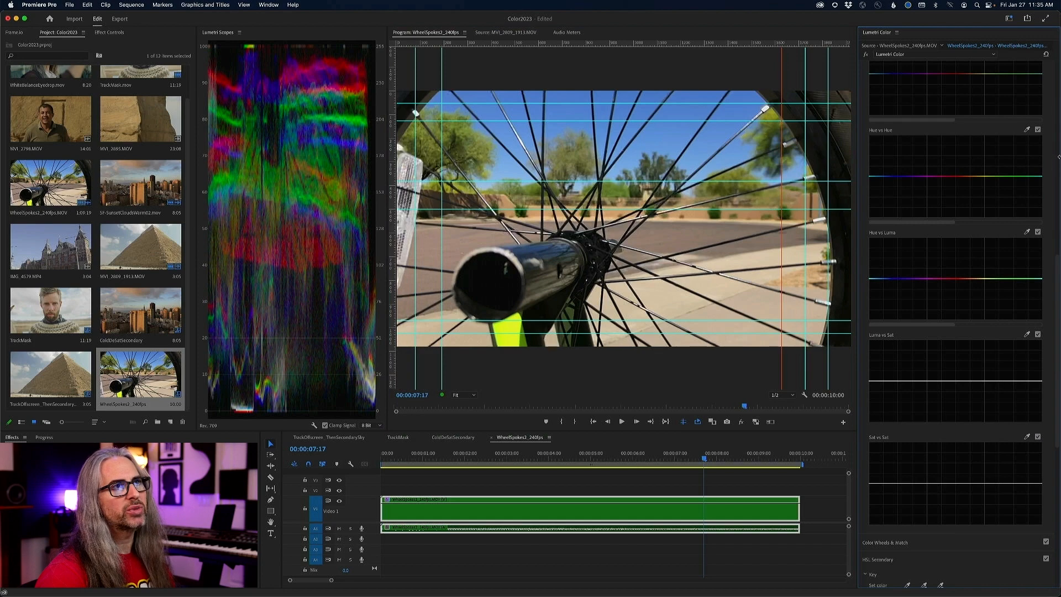
{"action": "left_click", "coordinate": [1058, 132]}
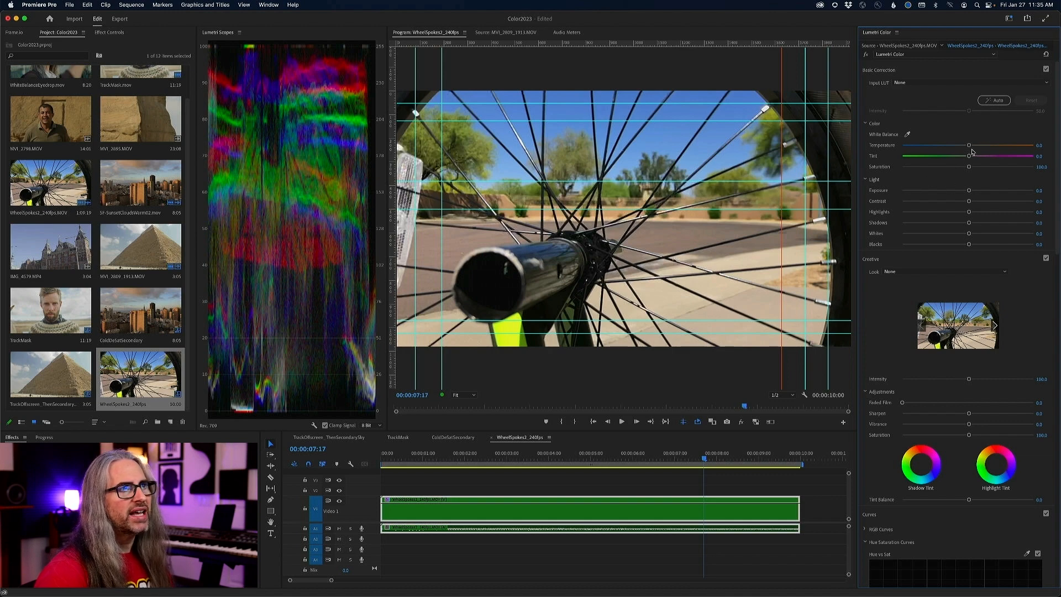
{"action": "mouse_move", "coordinate": [968, 146]}
{"action": "left_mouse_down"}
{"action": "mouse_move", "coordinate": [1010, 147]}
{"action": "mouse_move", "coordinate": [940, 146]}
{"action": "mouse_move", "coordinate": [970, 146]}
{"action": "mouse_move", "coordinate": [941, 159]}
{"action": "mouse_move", "coordinate": [1000, 157]}
{"action": "mouse_move", "coordinate": [953, 157]}
{"action": "mouse_move", "coordinate": [979, 157]}
{"action": "left_mouse_up"}
{"action": "double_click", "coordinate": [978, 157]}
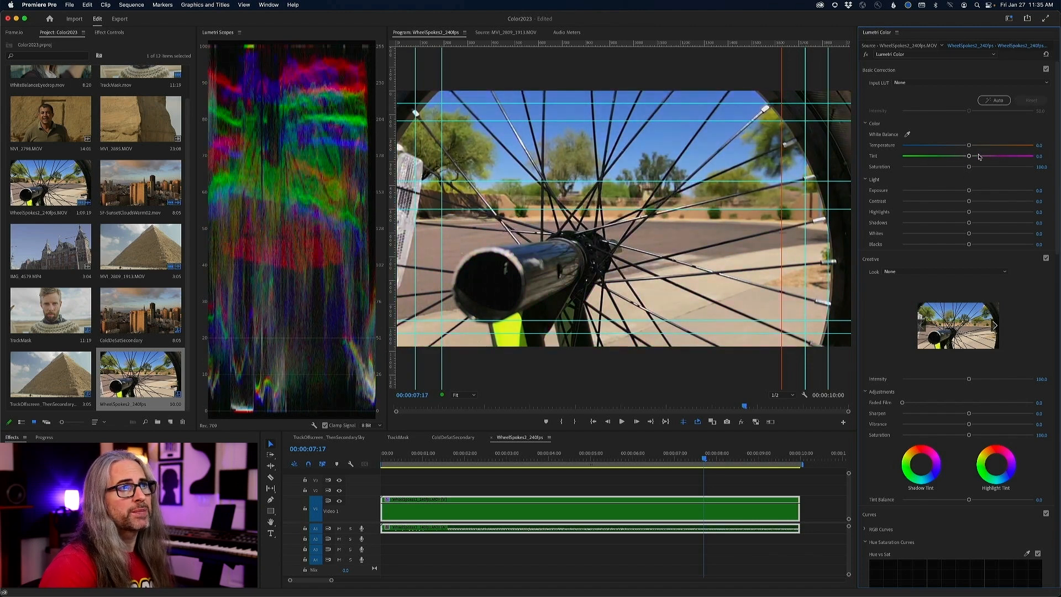
{"action": "left_click_drag", "start_coordinate": [1057, 244], "coordinate": [1057, 417]}
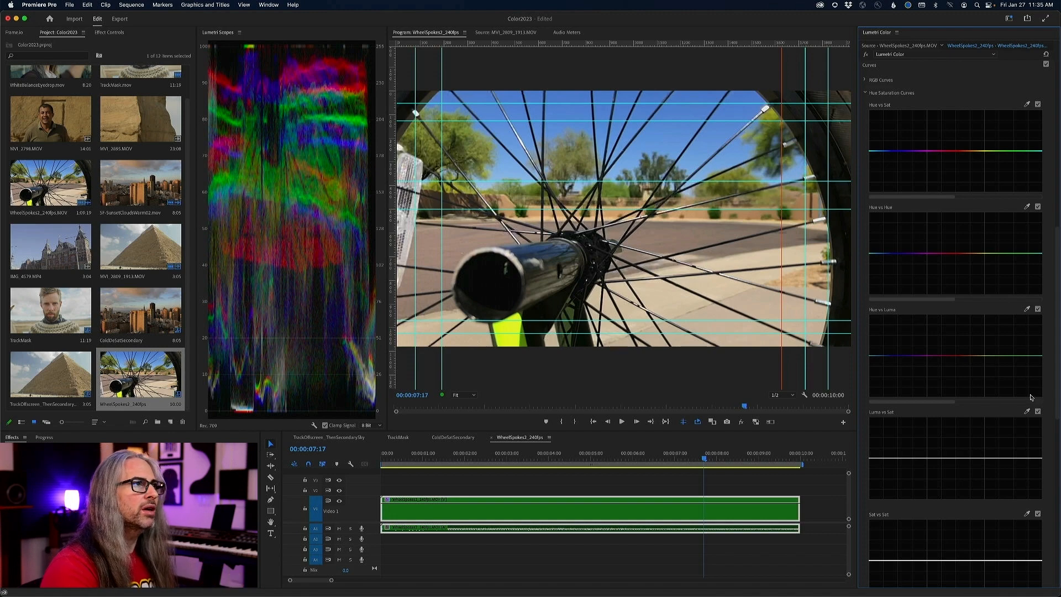
{"action": "left_click_drag", "start_coordinate": [1058, 328], "coordinate": [1058, 149]}
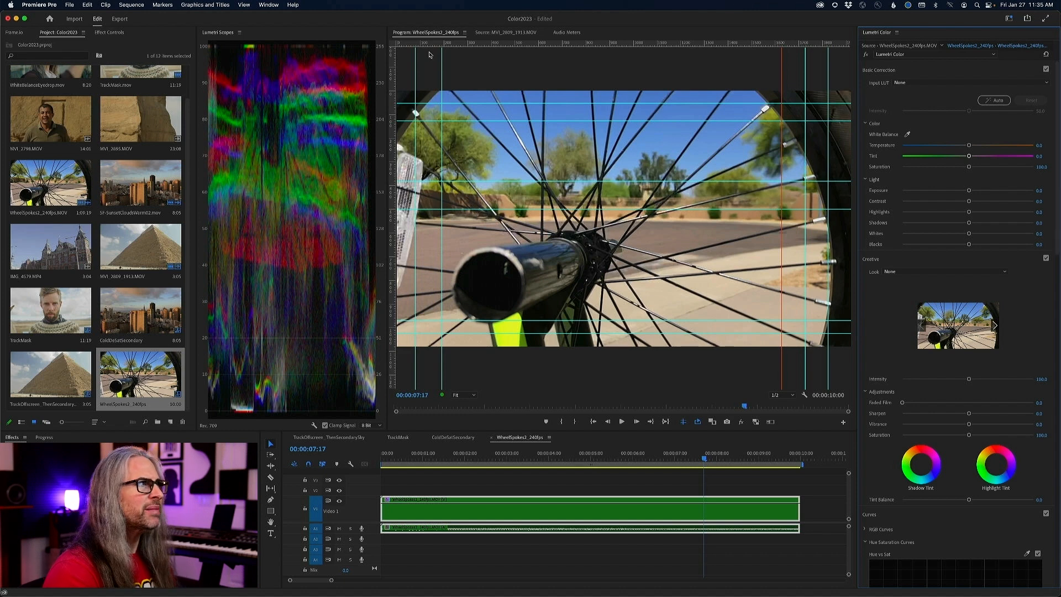
Hide the guides over the video and return the playhead to the start of the sequence.
{"action": "left_click", "coordinate": [218, 4]}
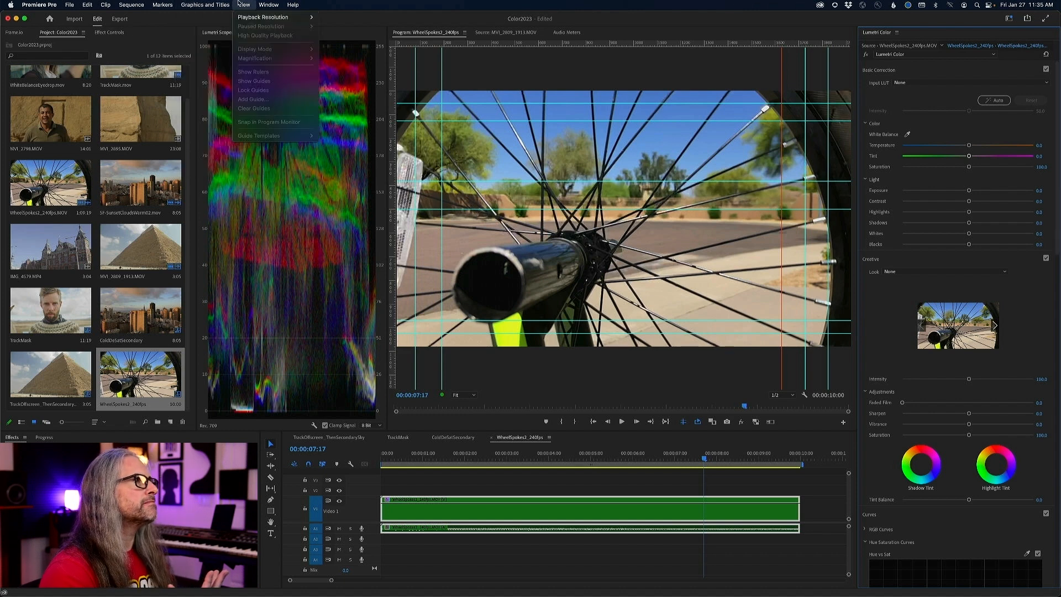
{"action": "left_click", "coordinate": [243, 5]}
{"action": "left_click", "coordinate": [249, 4]}
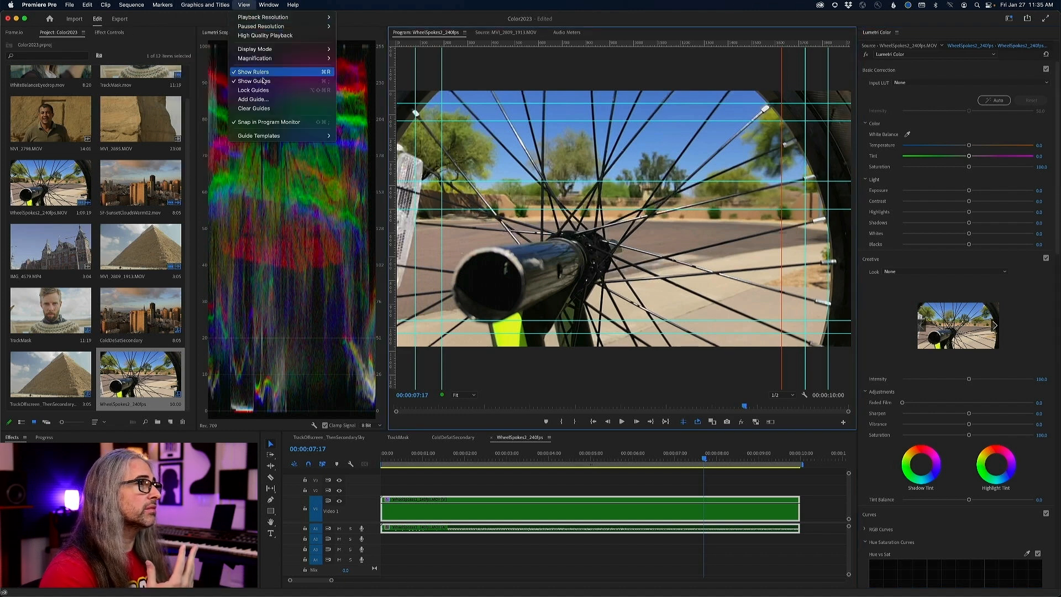
{"action": "left_click", "coordinate": [263, 81]}
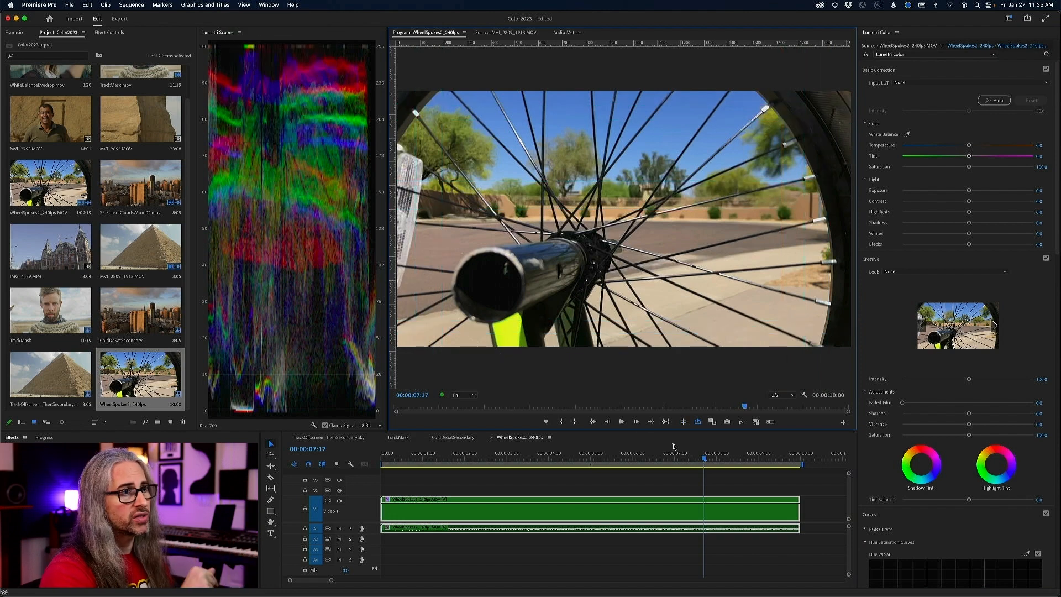
{"action": "left_click_drag", "start_coordinate": [707, 458], "coordinate": [362, 460]}
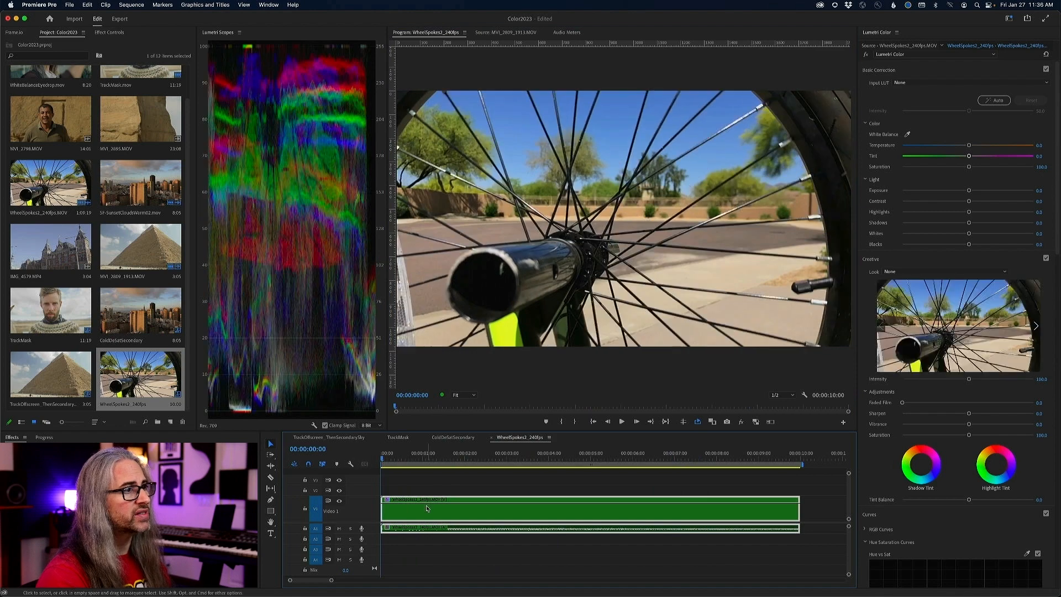
Draw a closed four-point Lumetri Color mask with the Pen tool around the neon yellow-green fork section below the axle tube.
{"action": "left_click", "coordinate": [108, 32]}
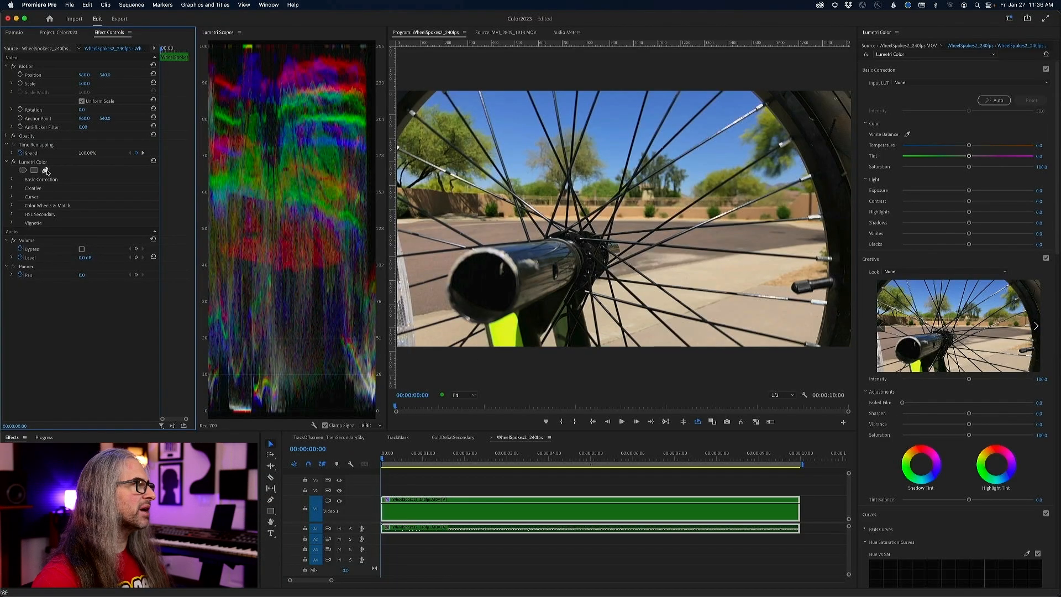
{"action": "left_click", "coordinate": [464, 394]}
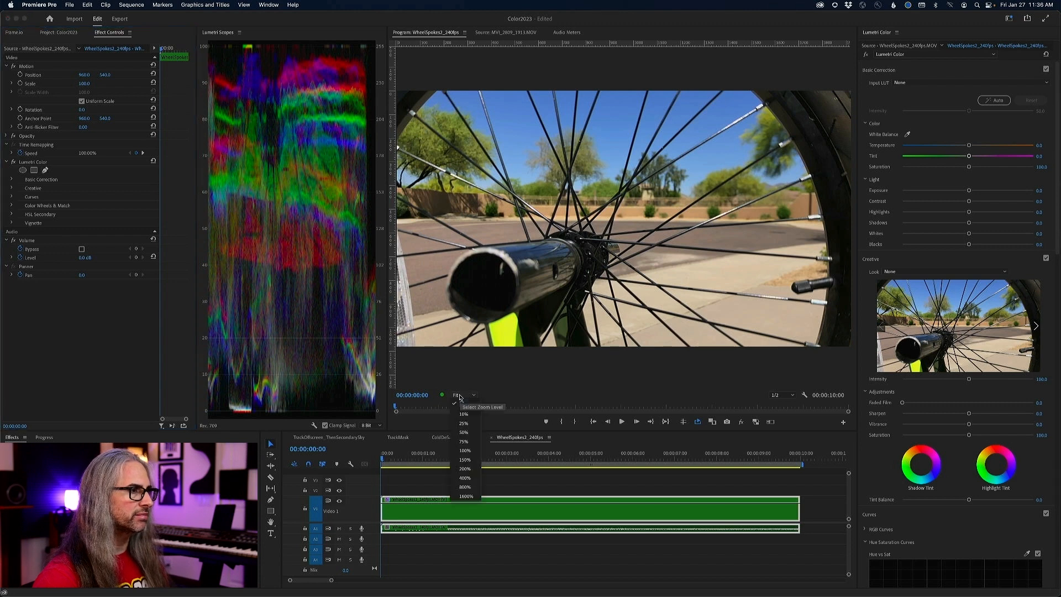
{"action": "left_click", "coordinate": [461, 467]}
{"action": "left_click", "coordinate": [462, 395]}
{"action": "left_click", "coordinate": [465, 477]}
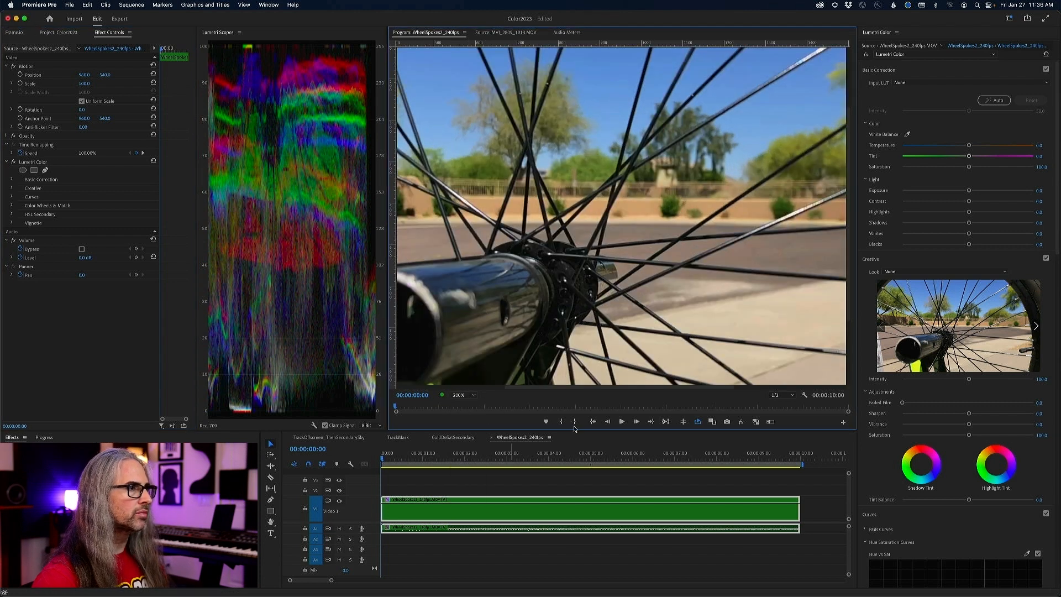
{"action": "left_click_drag", "start_coordinate": [850, 256], "coordinate": [849, 309]}
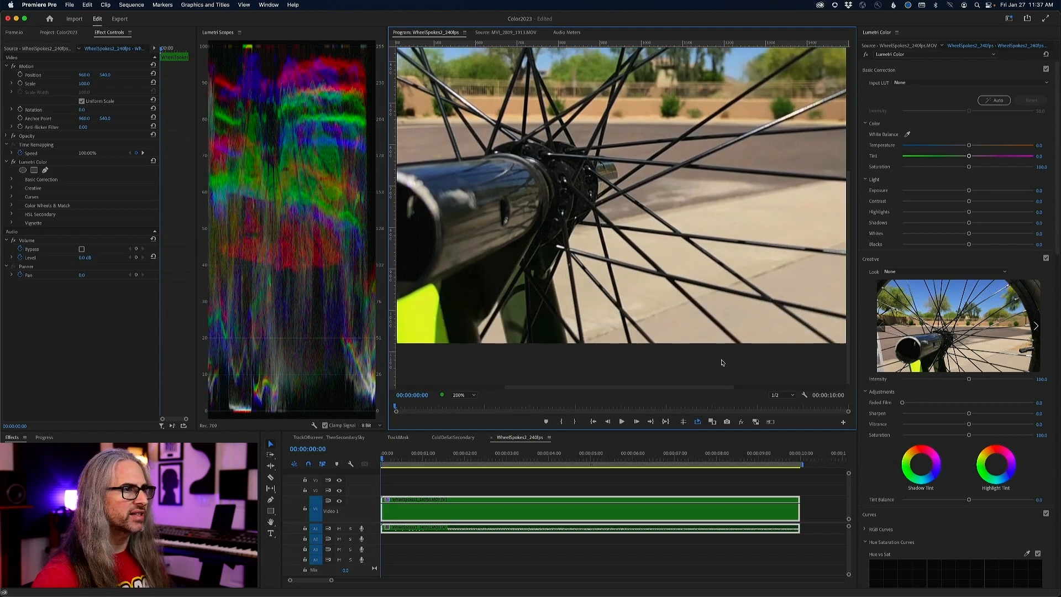
{"action": "left_click_drag", "start_coordinate": [687, 386], "coordinate": [583, 386]}
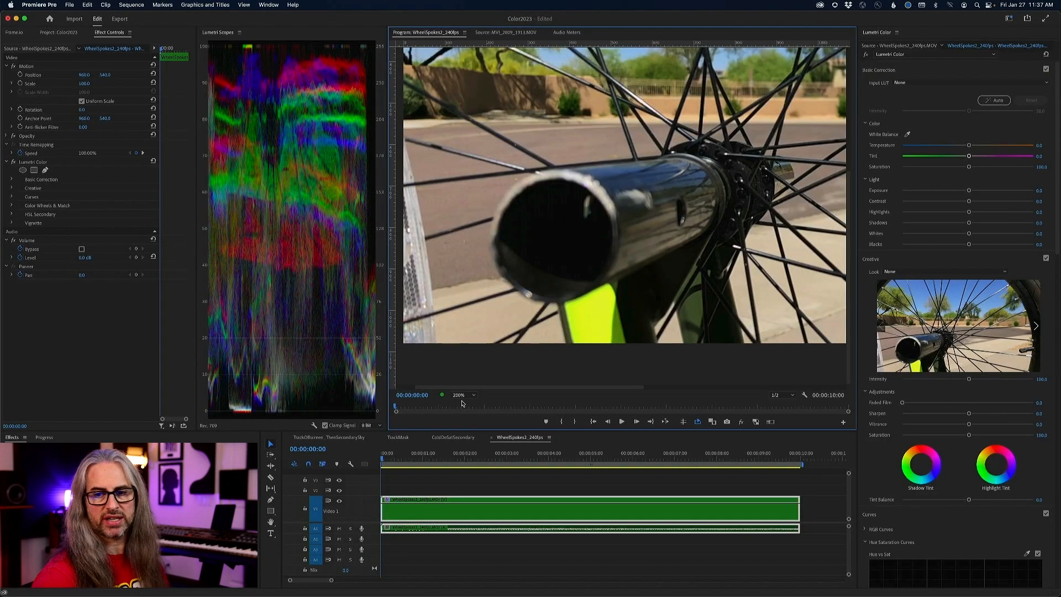
{"action": "left_click_drag", "start_coordinate": [849, 273], "coordinate": [840, 258]}
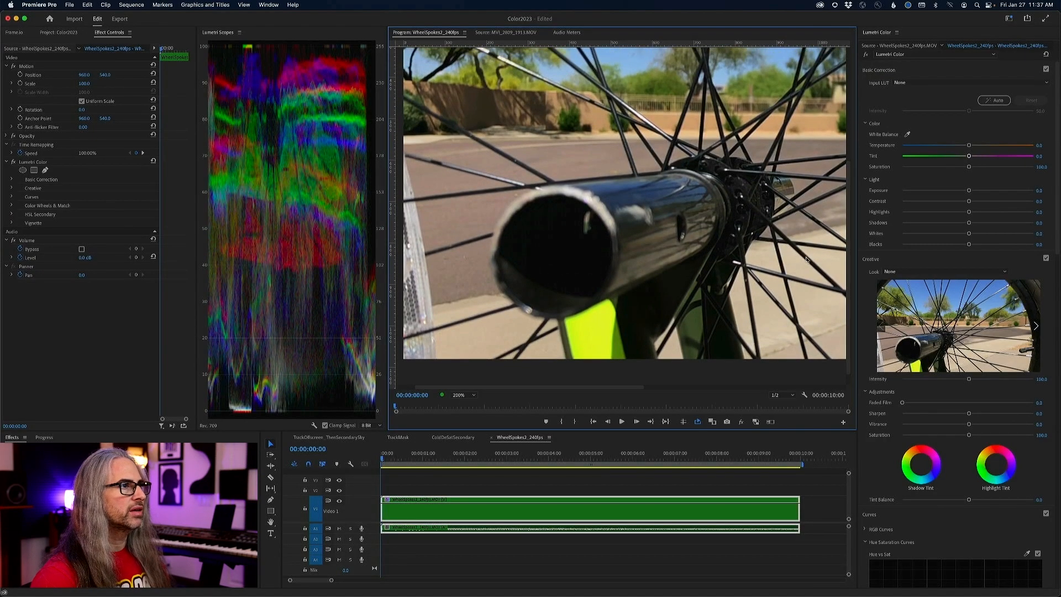
{"action": "left_click", "coordinate": [45, 171]}
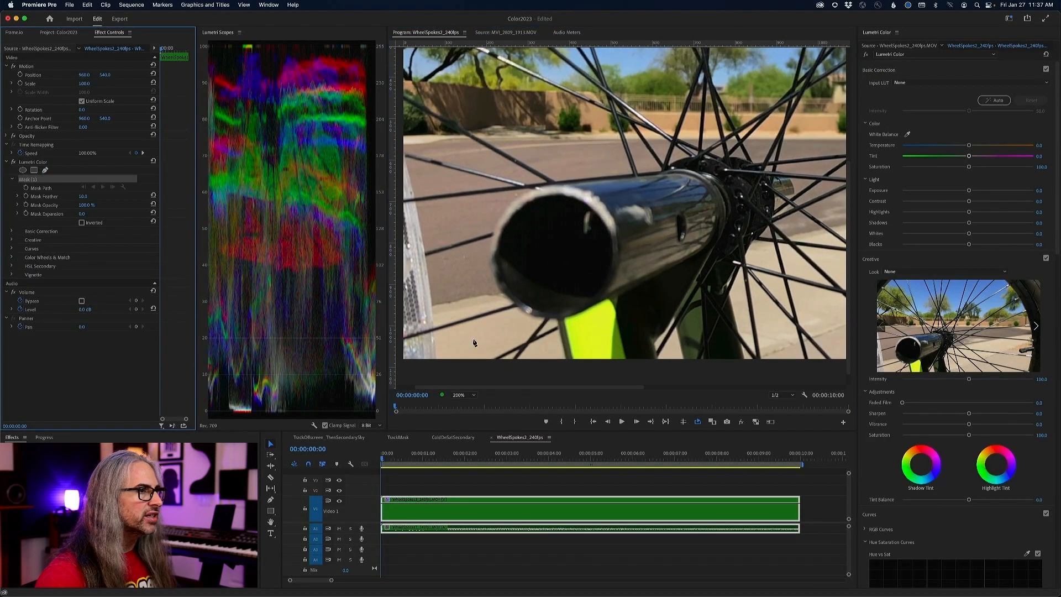
{"action": "left_click", "coordinate": [571, 362]}
{"action": "left_click", "coordinate": [562, 320]}
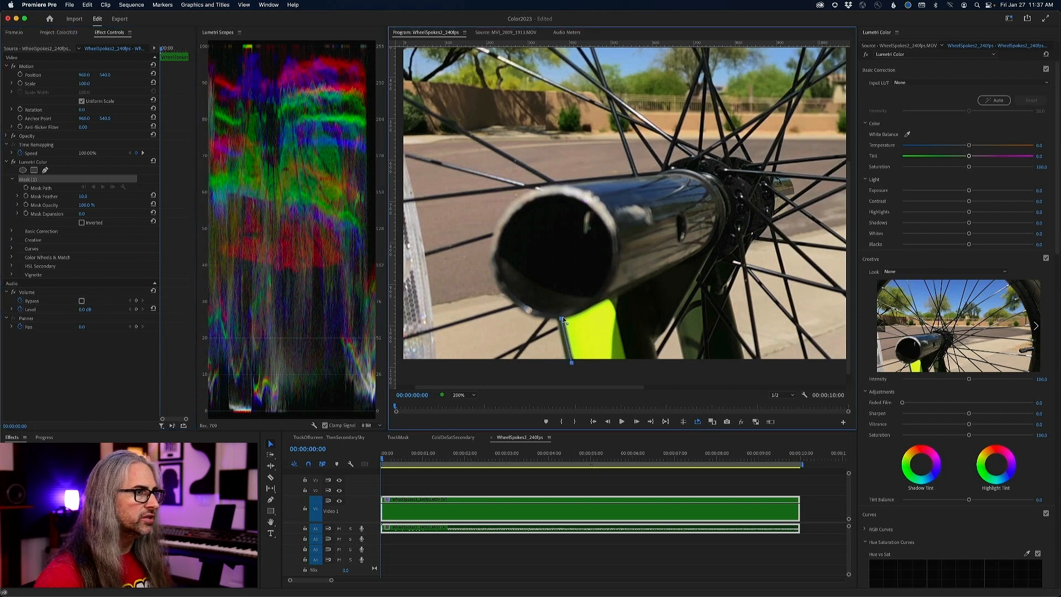
{"action": "left_click", "coordinate": [609, 298]}
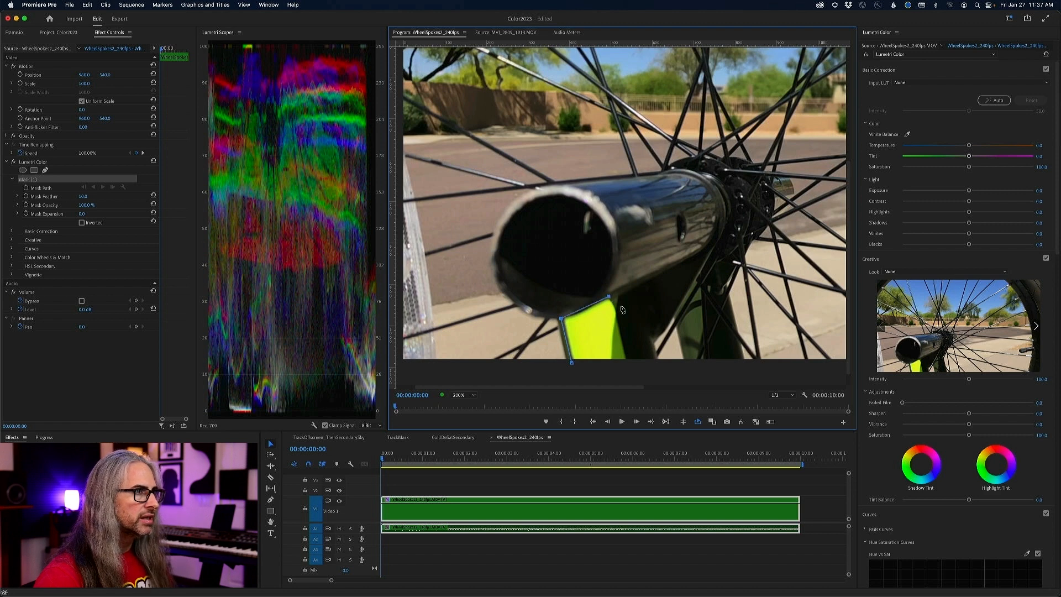
{"action": "left_click", "coordinate": [630, 363]}
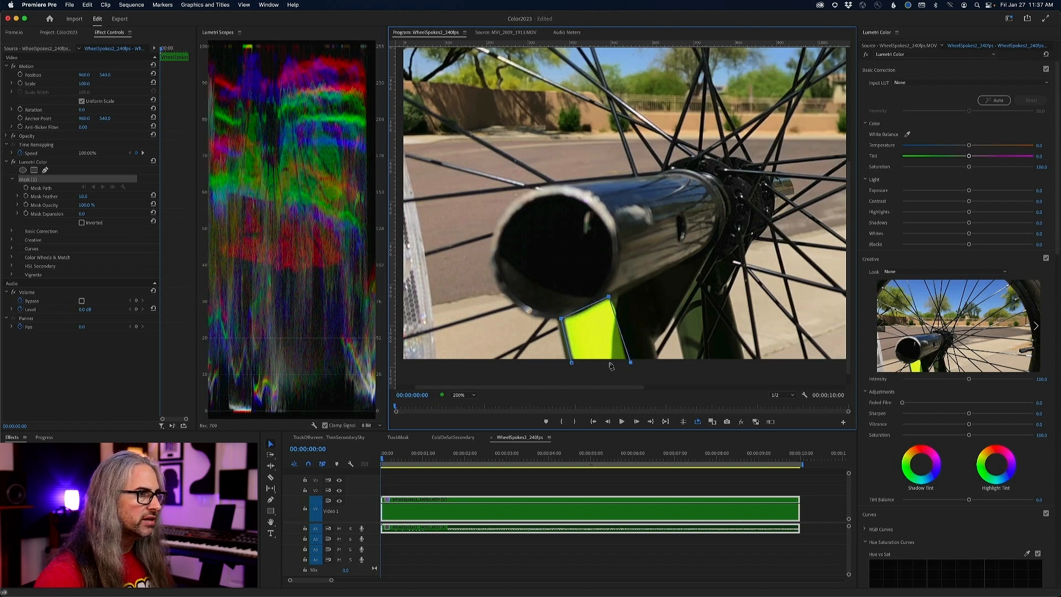
{"action": "left_click", "coordinate": [572, 363]}
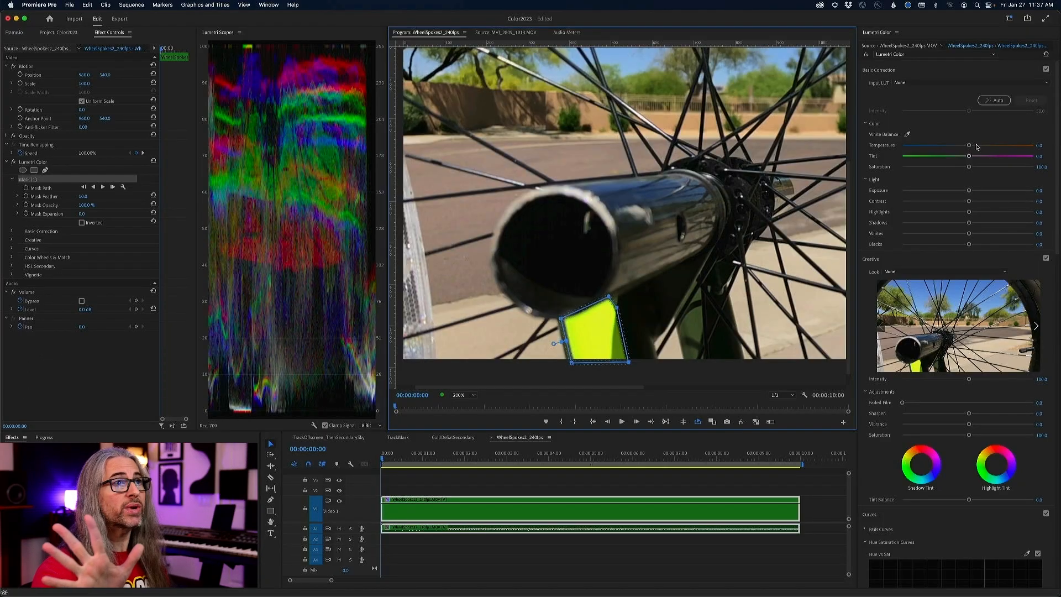
Test a Temperature of 100 and a strong magenta Tint on the masked fork section, undoing each change.
{"action": "left_click_drag", "start_coordinate": [969, 145], "coordinate": [1056, 148]}
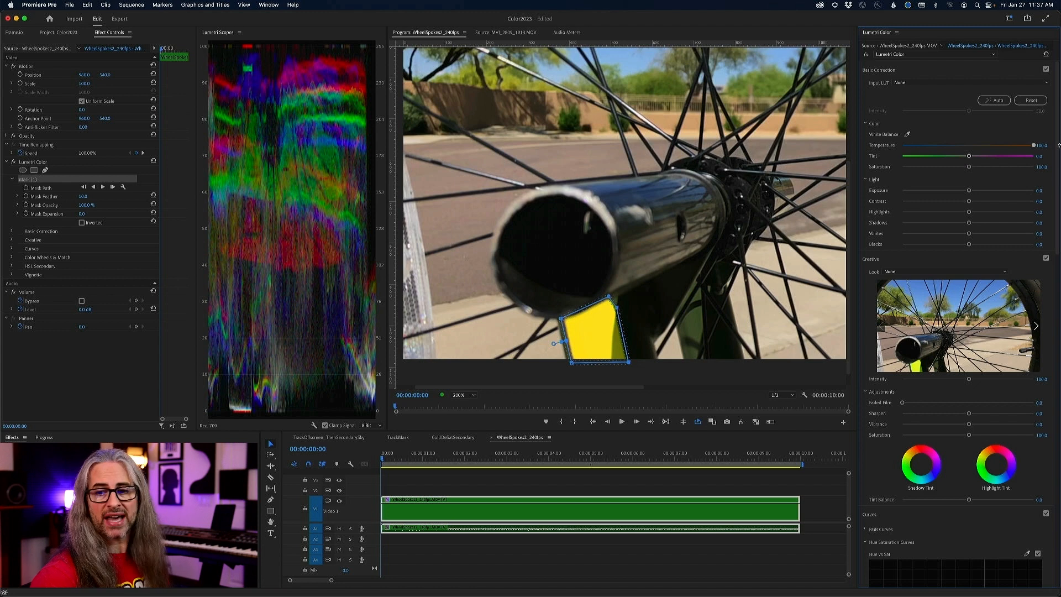
{"action": "left_click_drag", "start_coordinate": [982, 146], "coordinate": [1033, 153]}
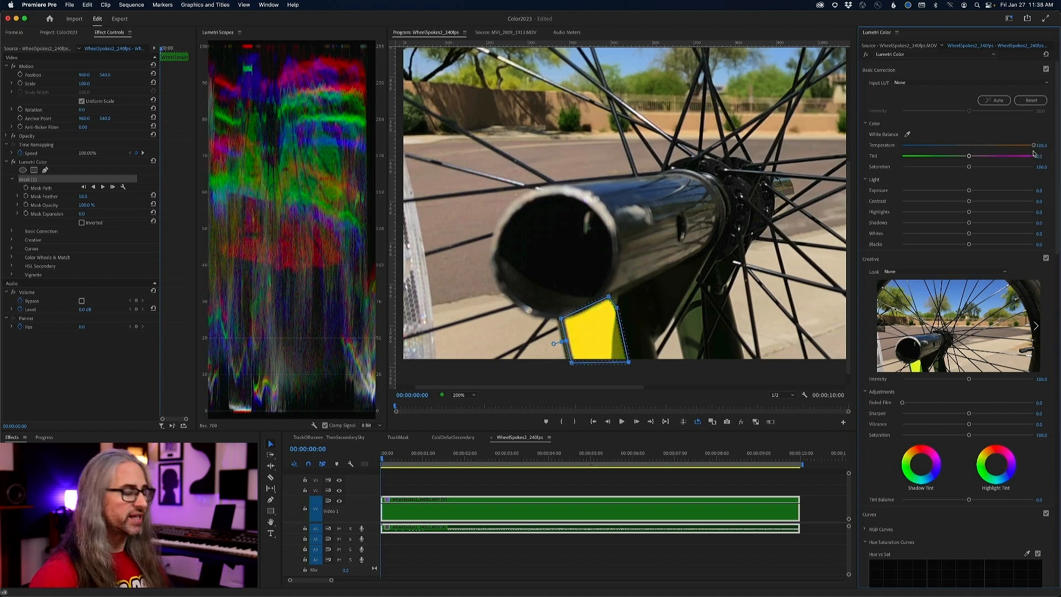
{"action": "key", "text": "super+z"}
{"action": "left_click_drag", "start_coordinate": [968, 156], "coordinate": [1006, 160]}
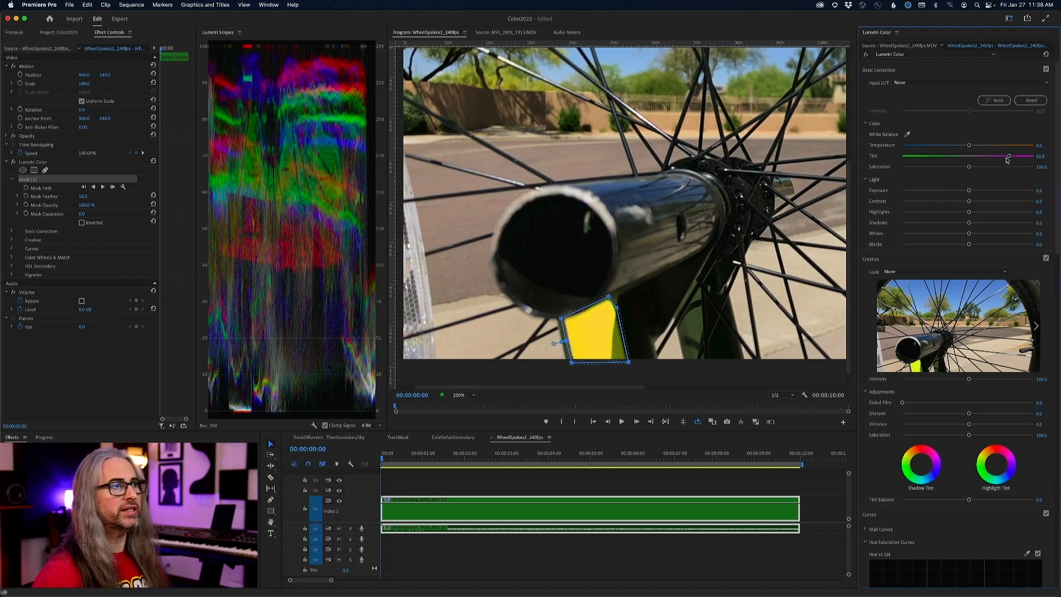
{"action": "key", "text": "super+z"}
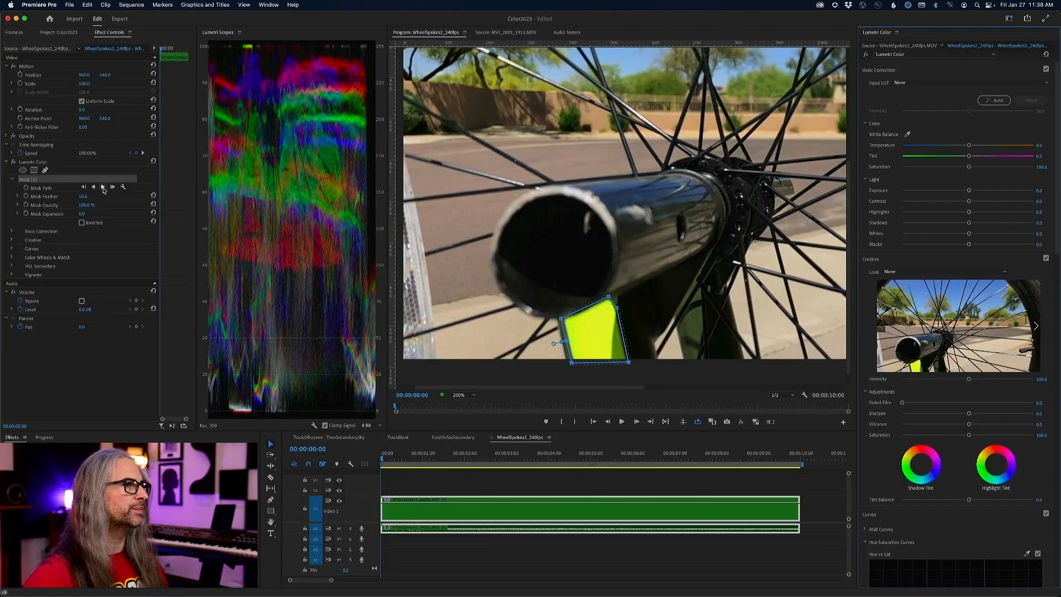
Track the fork mask forward through the whole clip and return the playhead to the start.
{"action": "left_click", "coordinate": [103, 188]}
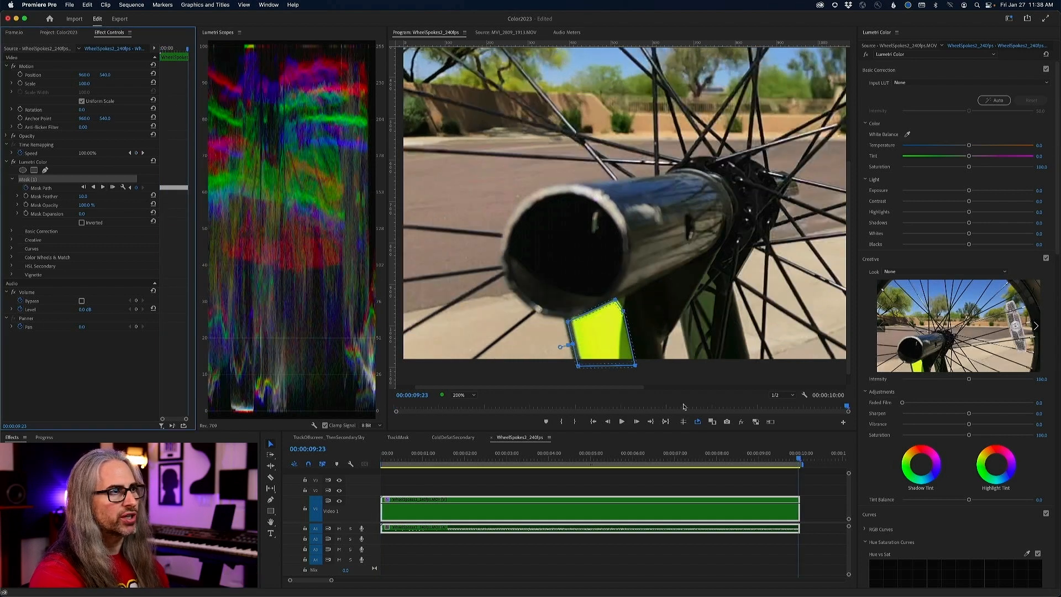
{"action": "left_click_drag", "start_coordinate": [794, 462], "coordinate": [368, 428]}
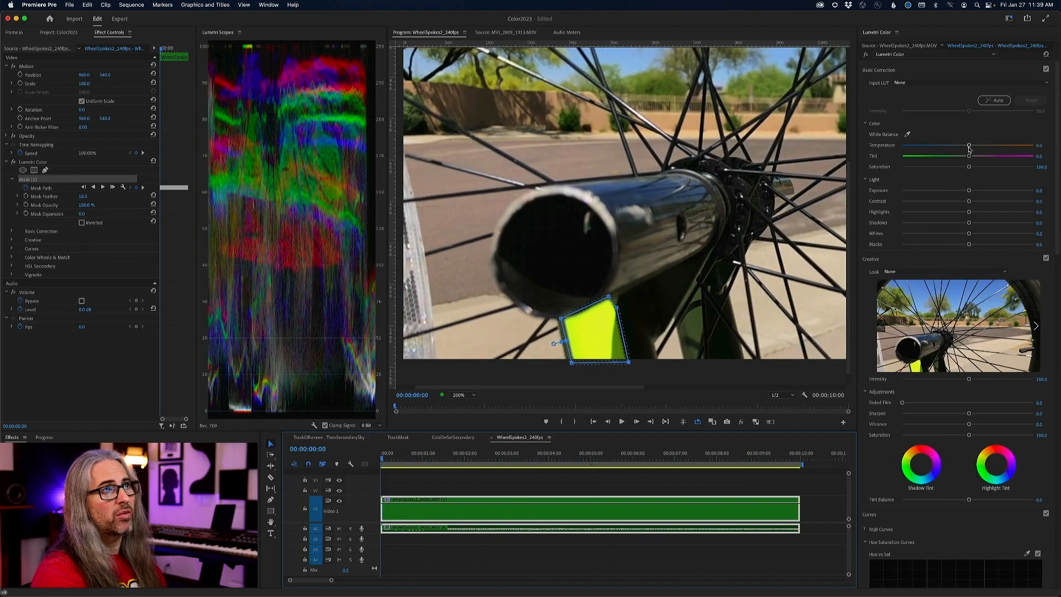
Grade the masked fork section with Temperature 100, Saturation about 133 and Highlights about -55.
{"action": "left_click_drag", "start_coordinate": [969, 146], "coordinate": [1034, 148]}
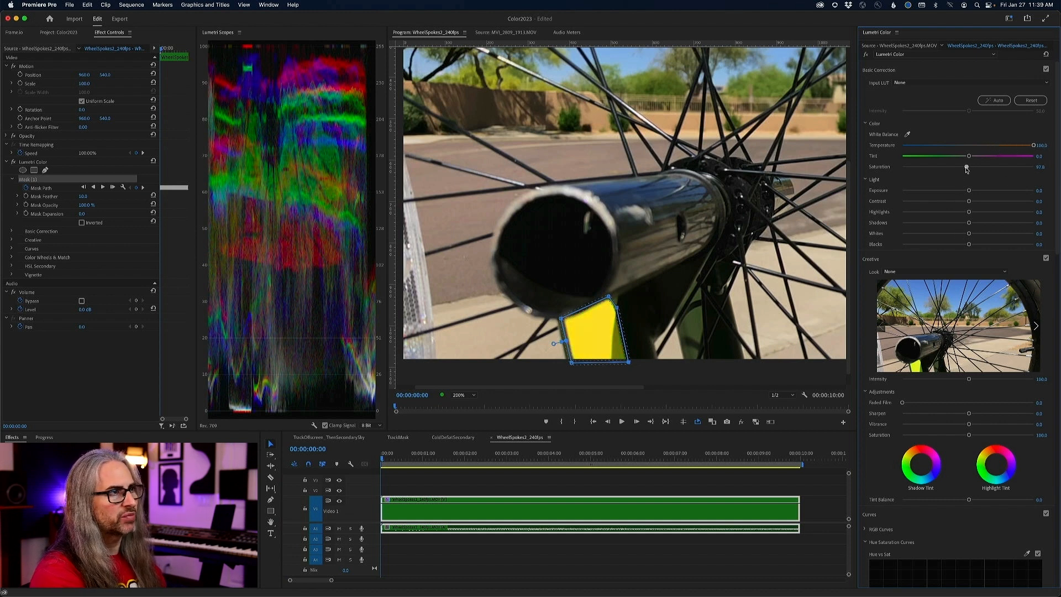
{"action": "left_click_drag", "start_coordinate": [962, 170], "coordinate": [987, 171]}
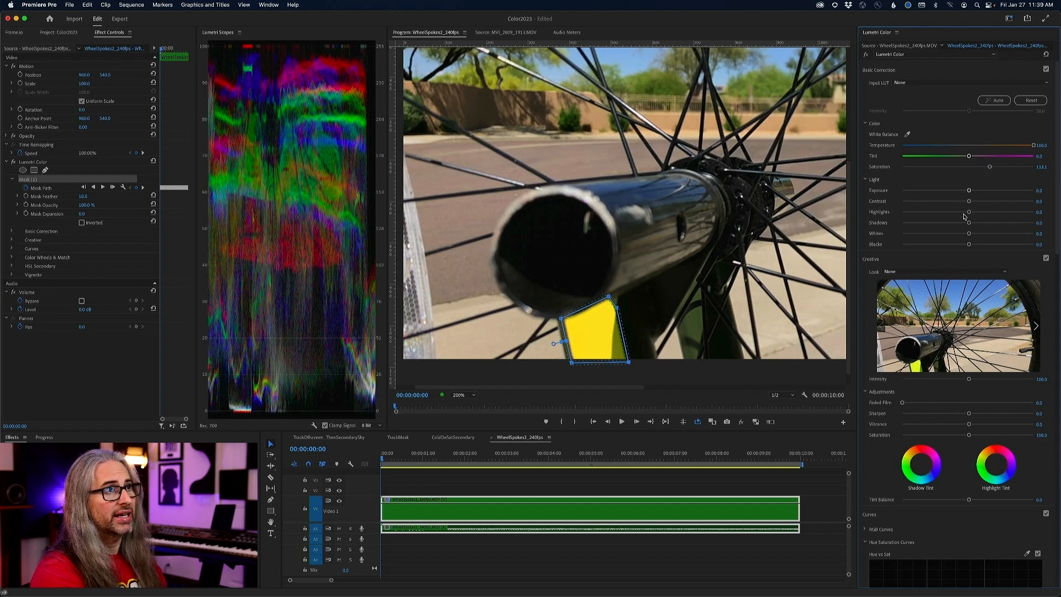
{"action": "left_click_drag", "start_coordinate": [969, 215], "coordinate": [943, 215]}
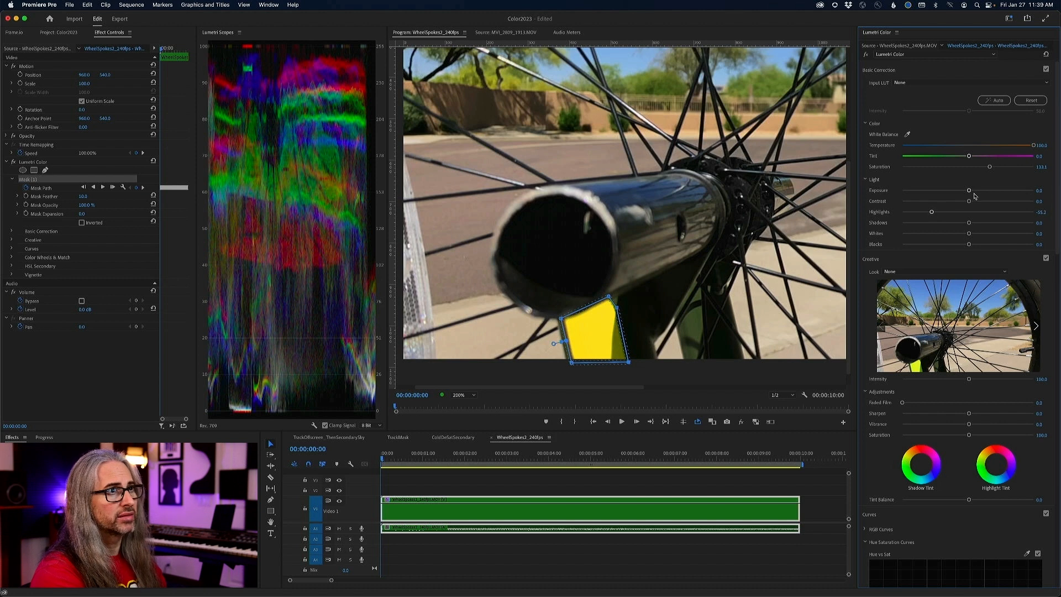
Lower the masked fork section's Exposure to about -0.3 and play the clip to check the tracked mask.
{"action": "mouse_move", "coordinate": [970, 192]}
{"action": "left_mouse_down"}
{"action": "mouse_move", "coordinate": [954, 192]}
{"action": "mouse_move", "coordinate": [965, 193]}
{"action": "left_mouse_up"}
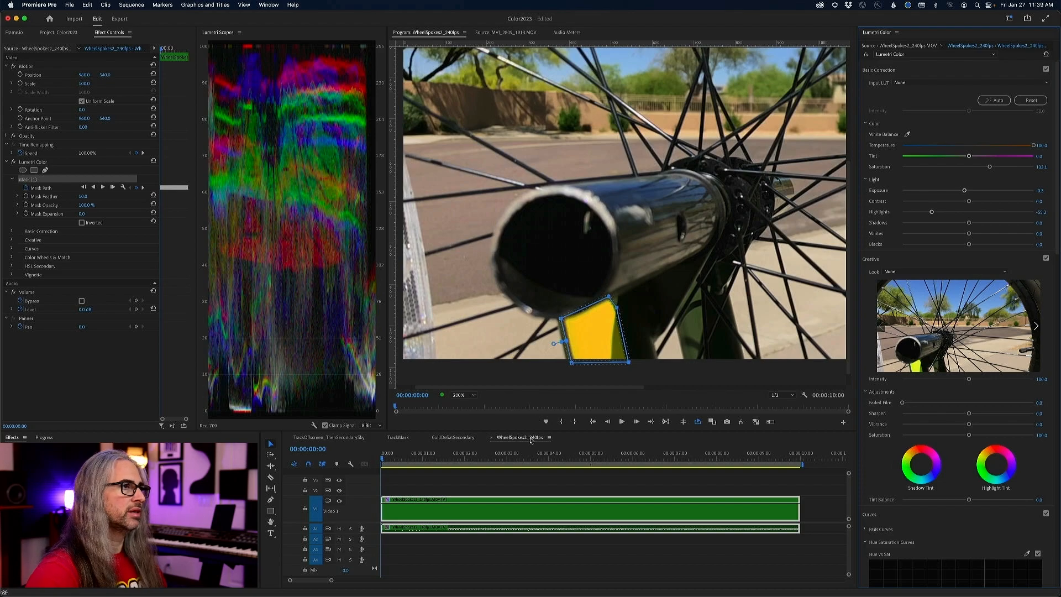
{"action": "key", "text": "space"}
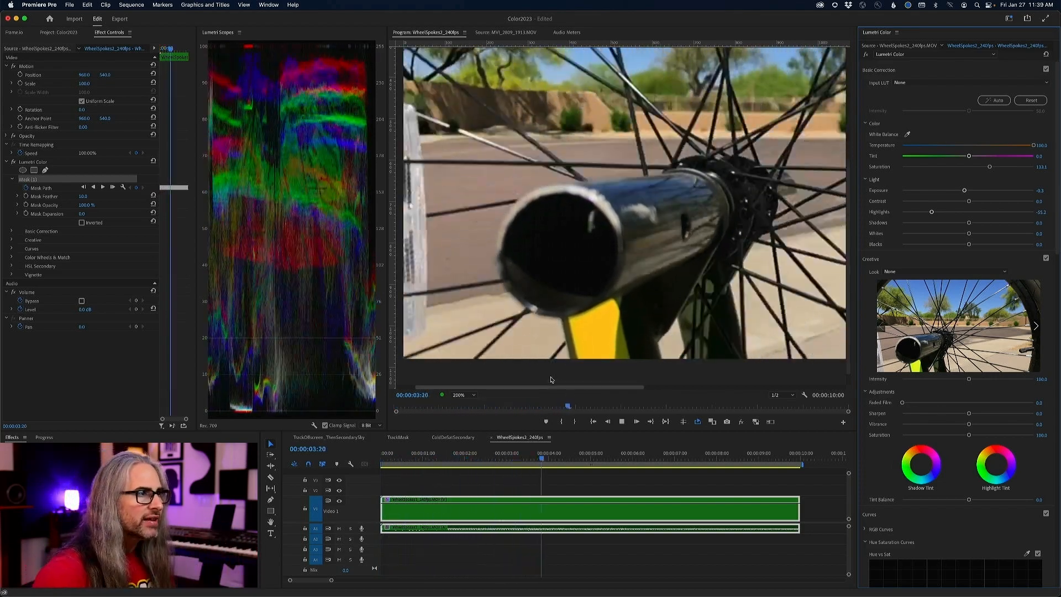
{"action": "key", "text": "space"}
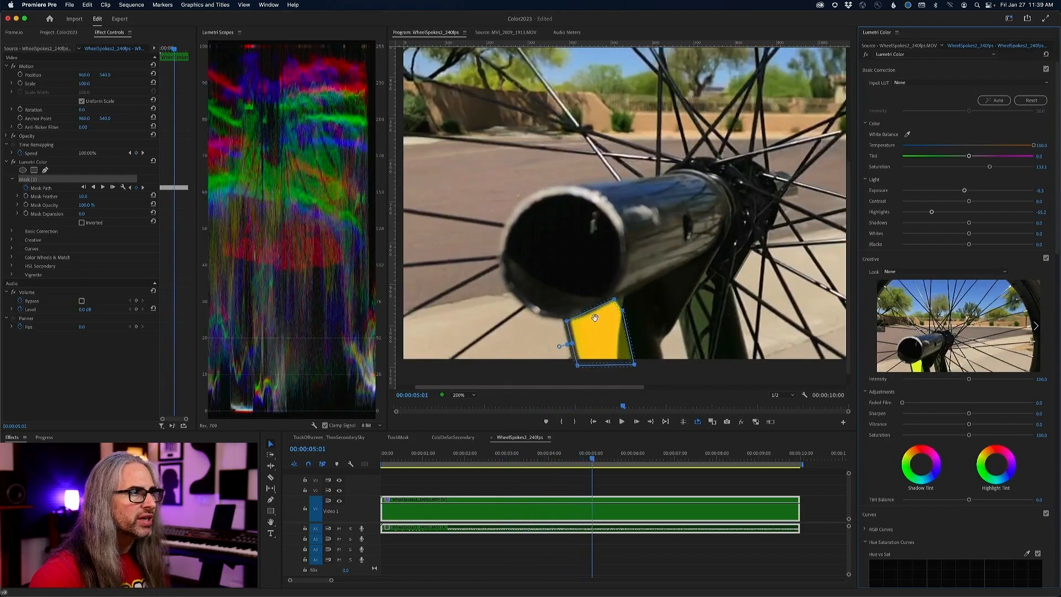
At 00:00:00:15, set the fork mask's Mask Expansion to 5 and slightly increase its Mask Feather.
{"action": "left_click_drag", "start_coordinate": [593, 458], "coordinate": [407, 458]}
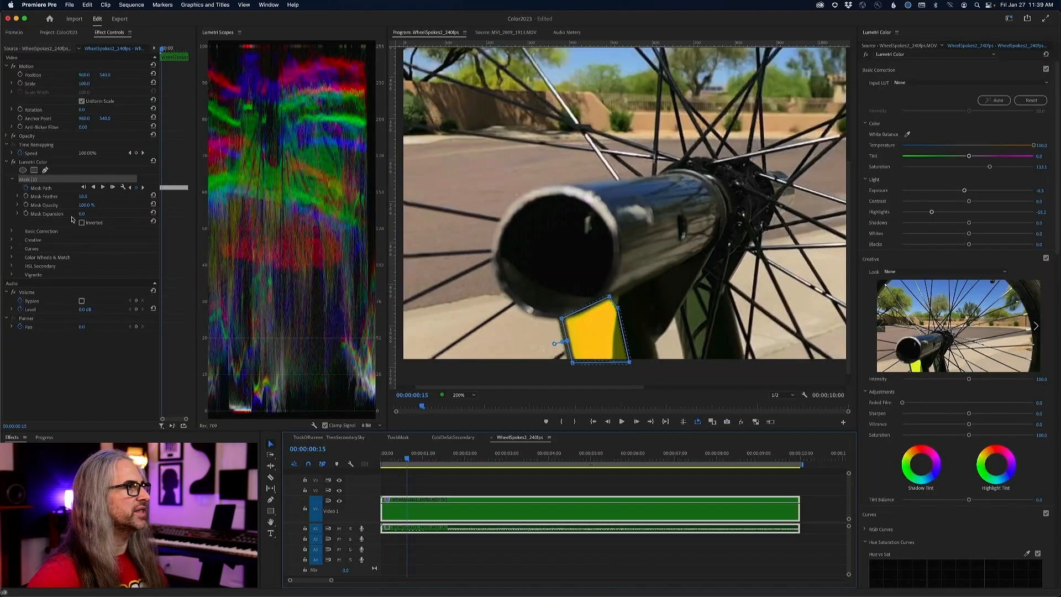
{"action": "left_click", "coordinate": [83, 215]}
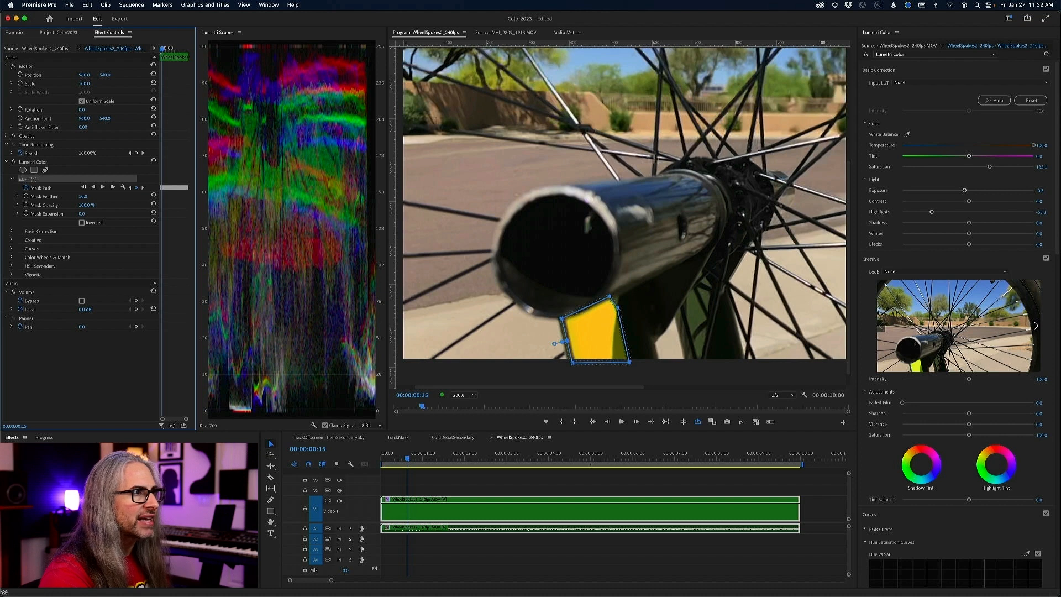
{"action": "mouse_move", "coordinate": [82, 215]}
{"action": "left_mouse_down"}
{"action": "mouse_move", "coordinate": [262, 214]}
{"action": "mouse_move", "coordinate": [85, 215]}
{"action": "left_mouse_up"}
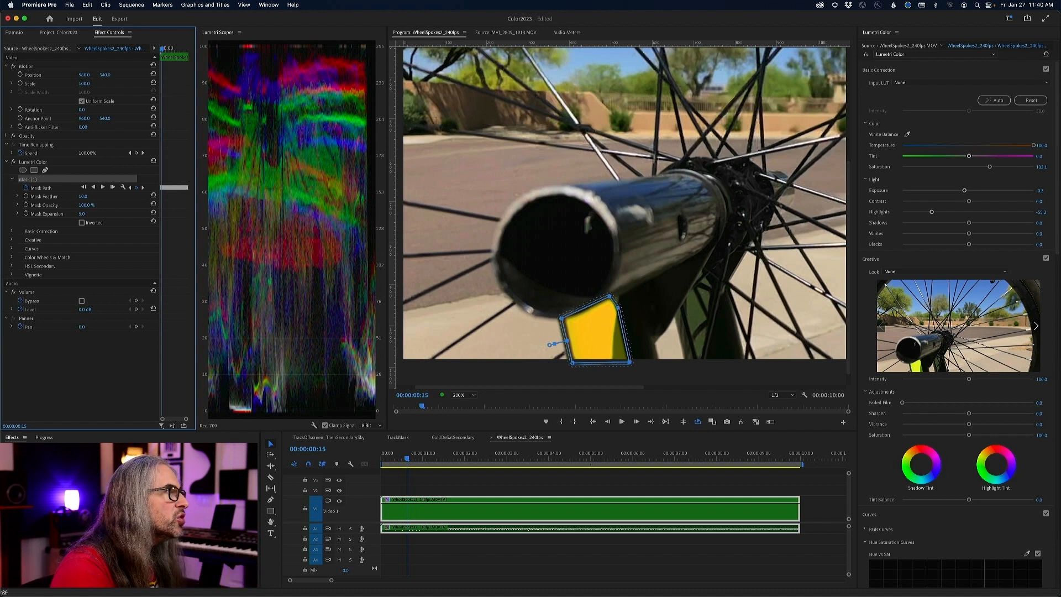
{"action": "left_click_drag", "start_coordinate": [83, 196], "coordinate": [81, 196]}
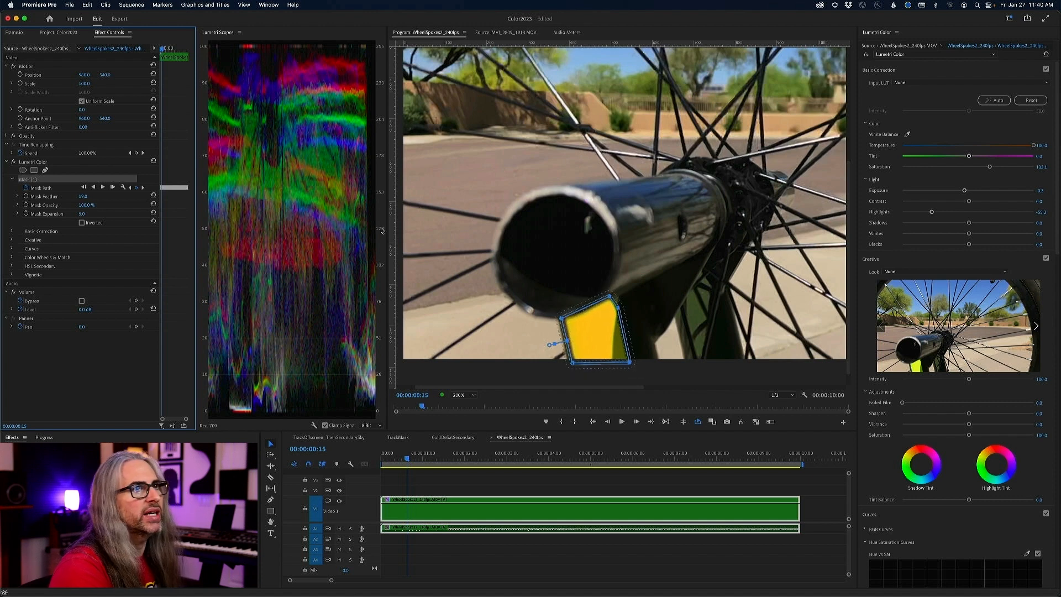
Reset the masked fork section's Temperature to 0 and sample its neon colour for the Hue vs Hue curve.
{"action": "left_click_drag", "start_coordinate": [1031, 145], "coordinate": [968, 144]}
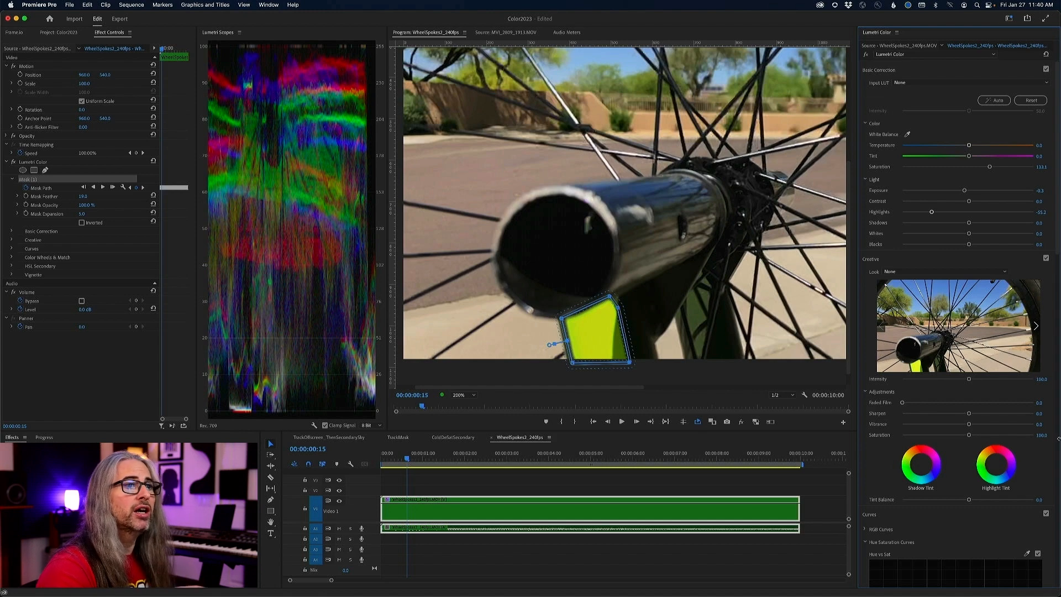
{"action": "left_click_drag", "start_coordinate": [1058, 254], "coordinate": [1057, 375]}
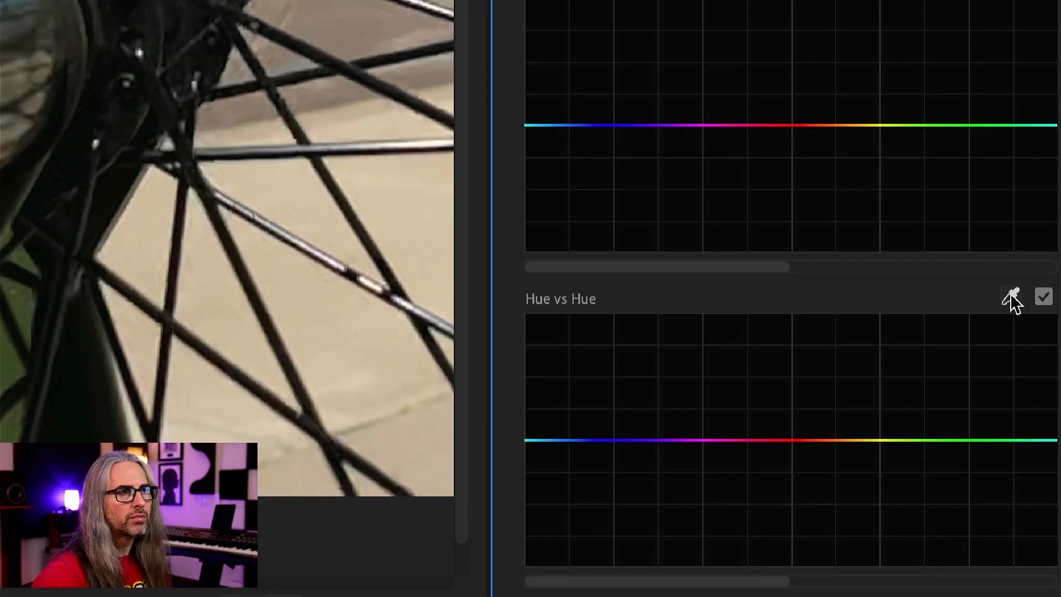
{"action": "left_click", "coordinate": [1011, 297]}
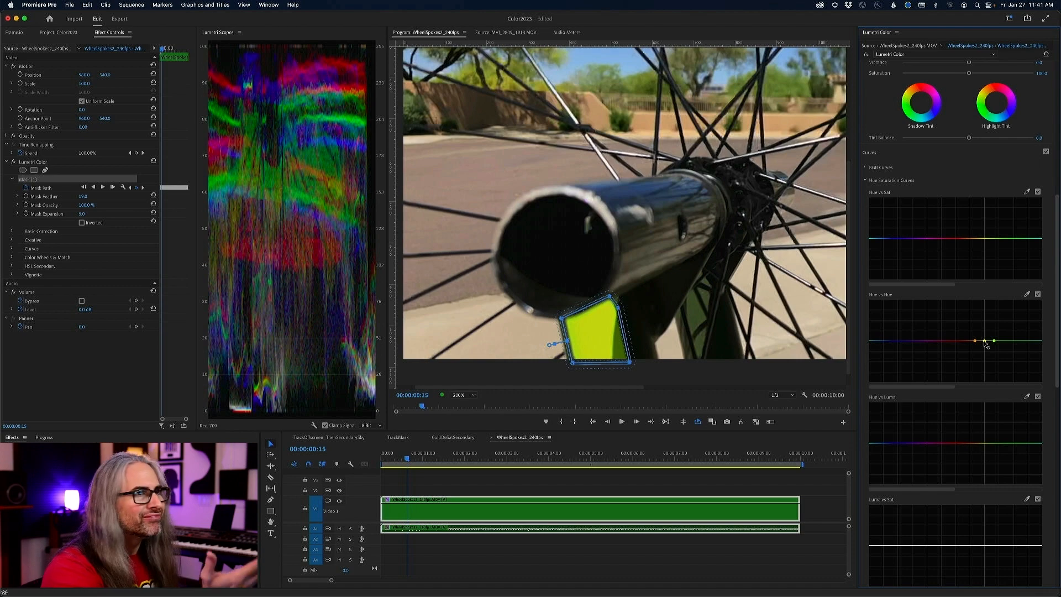
{"action": "left_click_drag", "start_coordinate": [1057, 263], "coordinate": [1058, 126]}
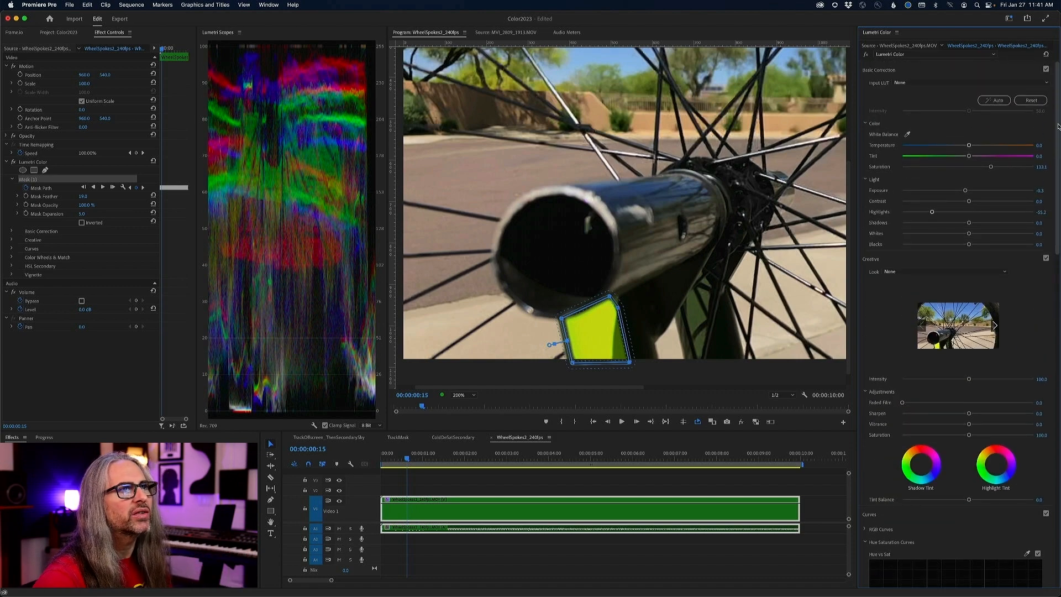
{"action": "left_click_drag", "start_coordinate": [1057, 127], "coordinate": [1058, 268]}
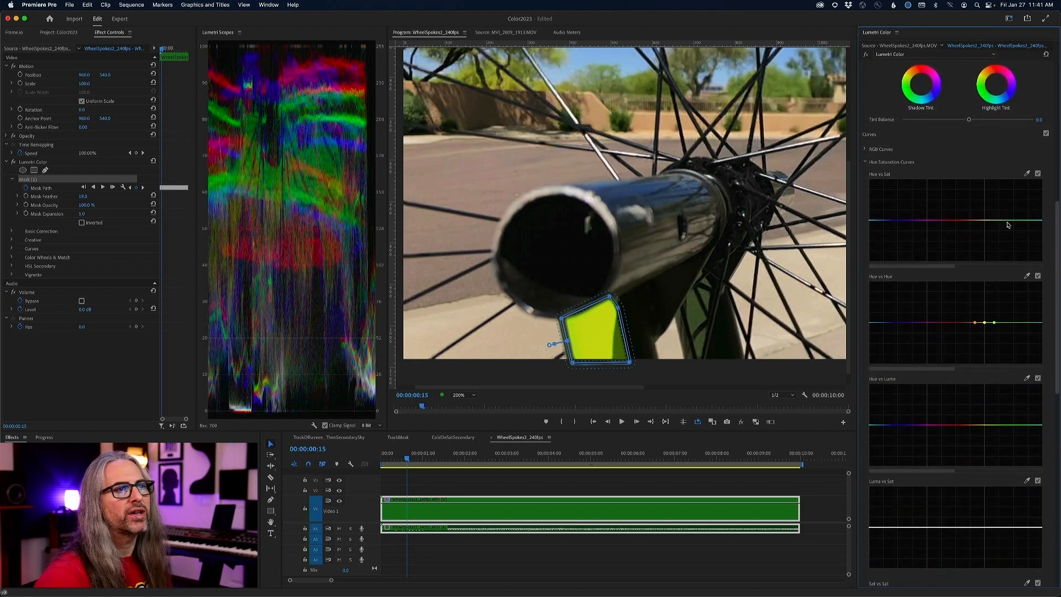
Pull the middle sampled point of the Hue vs Hue curve down through green until the fork section turns cyan.
{"action": "left_click", "coordinate": [985, 323]}
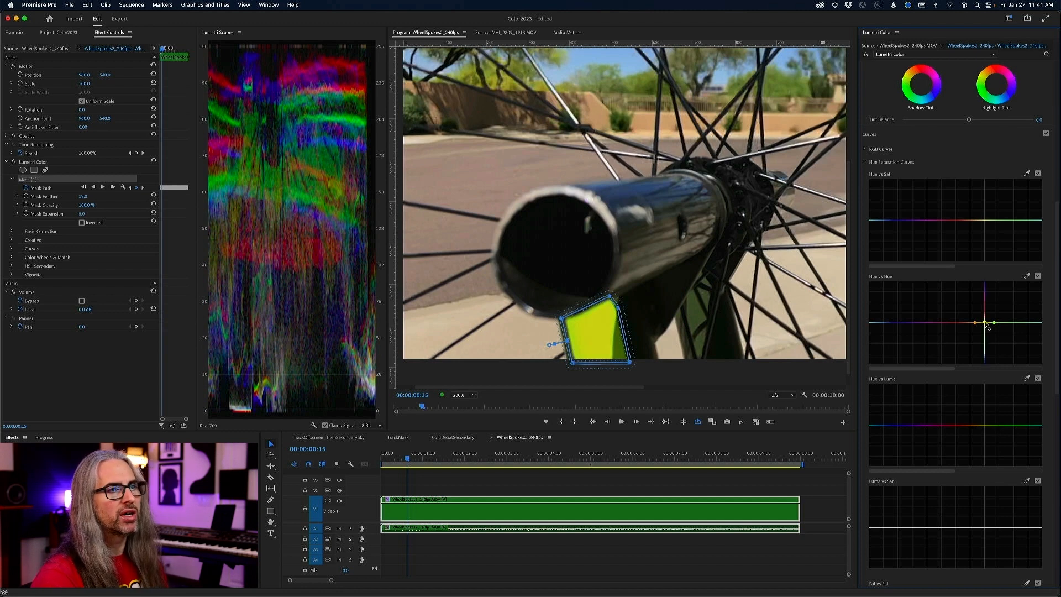
{"action": "left_click_drag", "start_coordinate": [987, 327], "coordinate": [986, 334]}
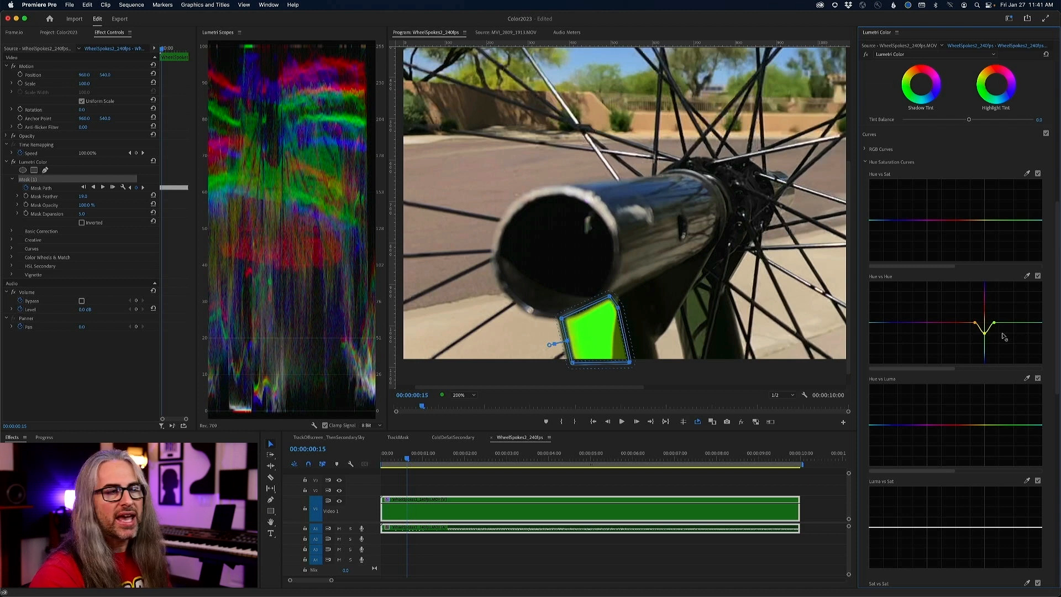
{"action": "left_click_drag", "start_coordinate": [986, 333], "coordinate": [992, 356]}
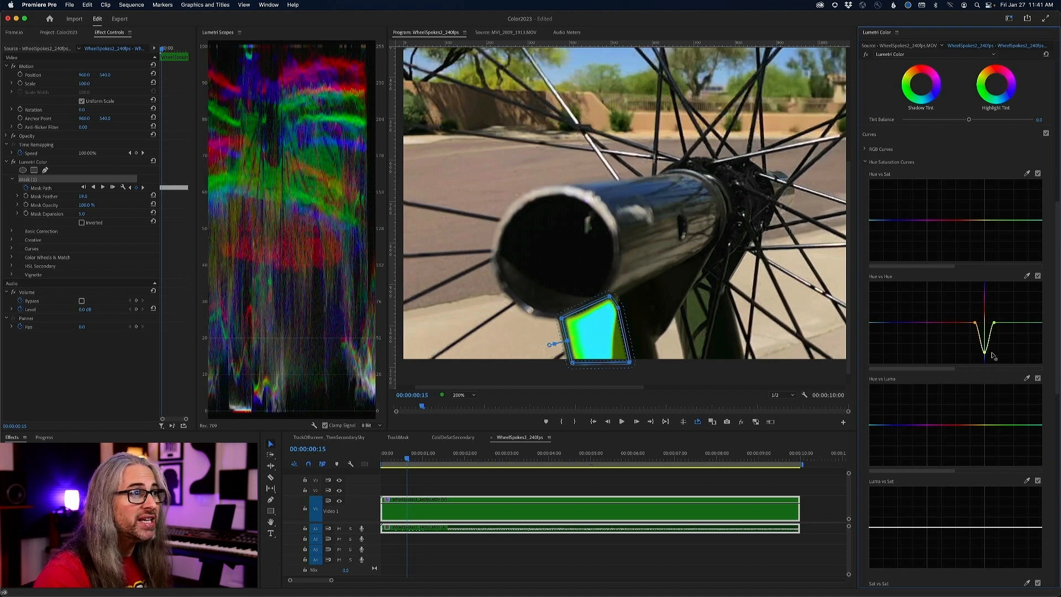
Widen the Hue vs Hue dip on both sides, sample the fork's darker edge and reshape the curve to turn it cyan too.
{"action": "scroll", "coordinate": [962, 297], "scroll_direction": "down", "scroll_amount": 1}
{"action": "left_click_drag", "start_coordinate": [993, 299], "coordinate": [1009, 302]}
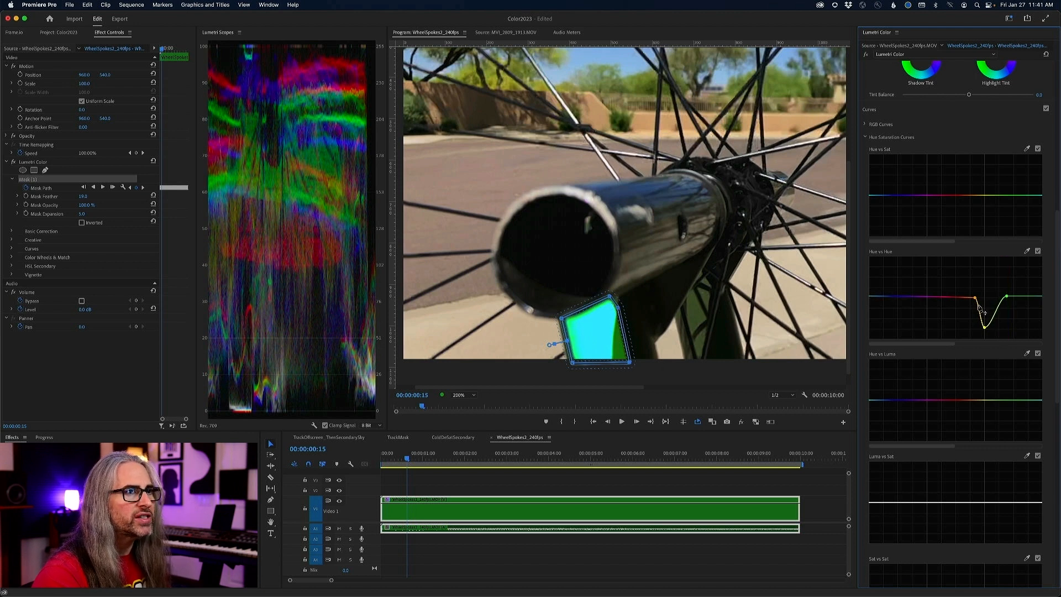
{"action": "left_click_drag", "start_coordinate": [975, 298], "coordinate": [972, 300]}
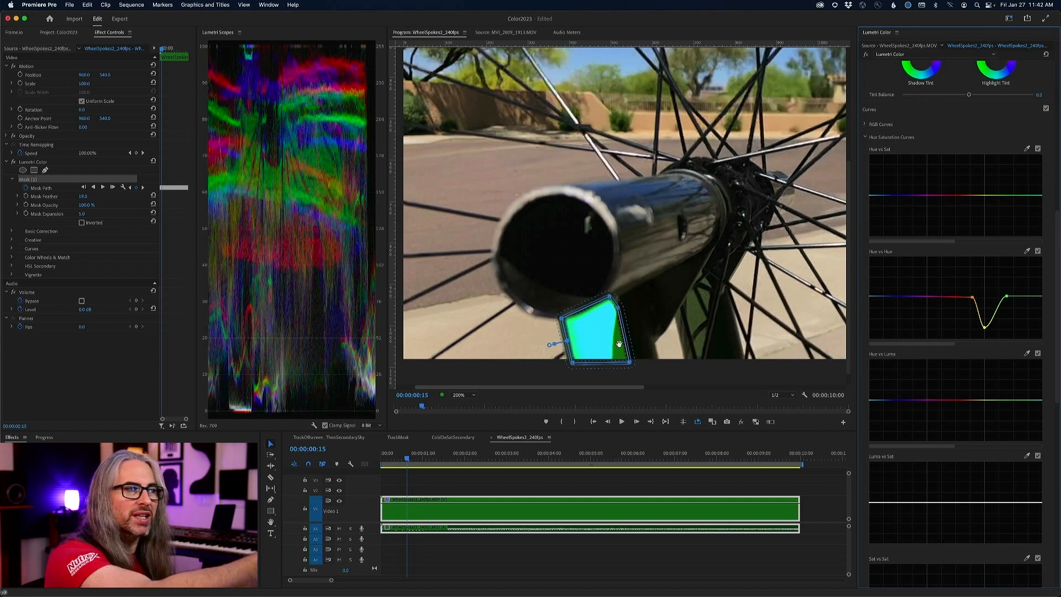
{"action": "left_click", "coordinate": [1027, 250]}
{"action": "left_click", "coordinate": [621, 346]}
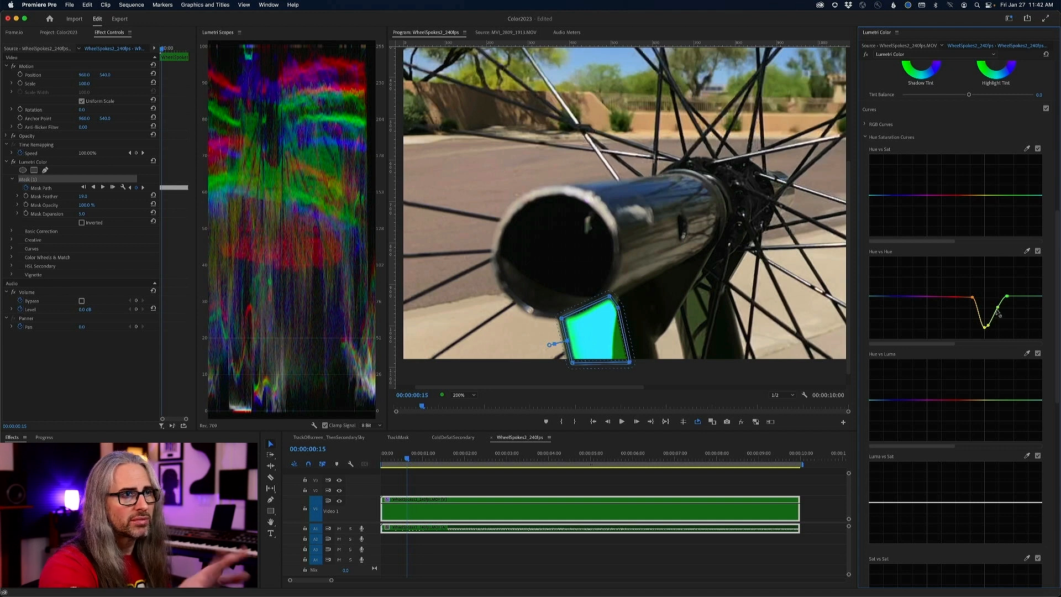
{"action": "left_click_drag", "start_coordinate": [1004, 314], "coordinate": [1007, 316]}
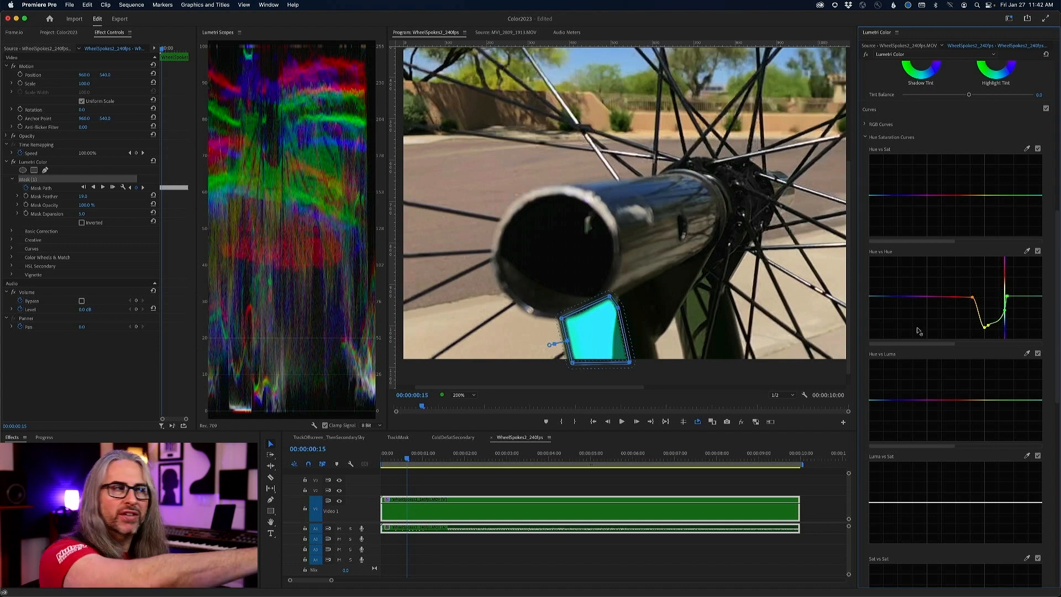
Play the wheel clip from the start, bypassing and restoring Lumetri Color to compare, and review the tracked mask and its settings.
{"action": "left_click_drag", "start_coordinate": [407, 456], "coordinate": [343, 454]}
{"action": "key", "text": "space"}
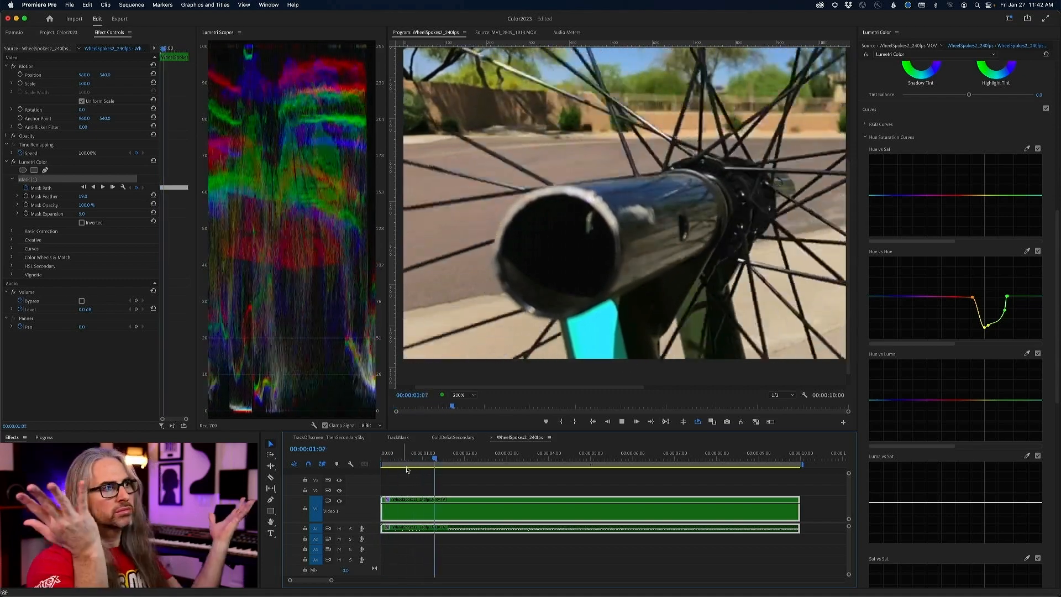
{"action": "left_click", "coordinate": [865, 55]}
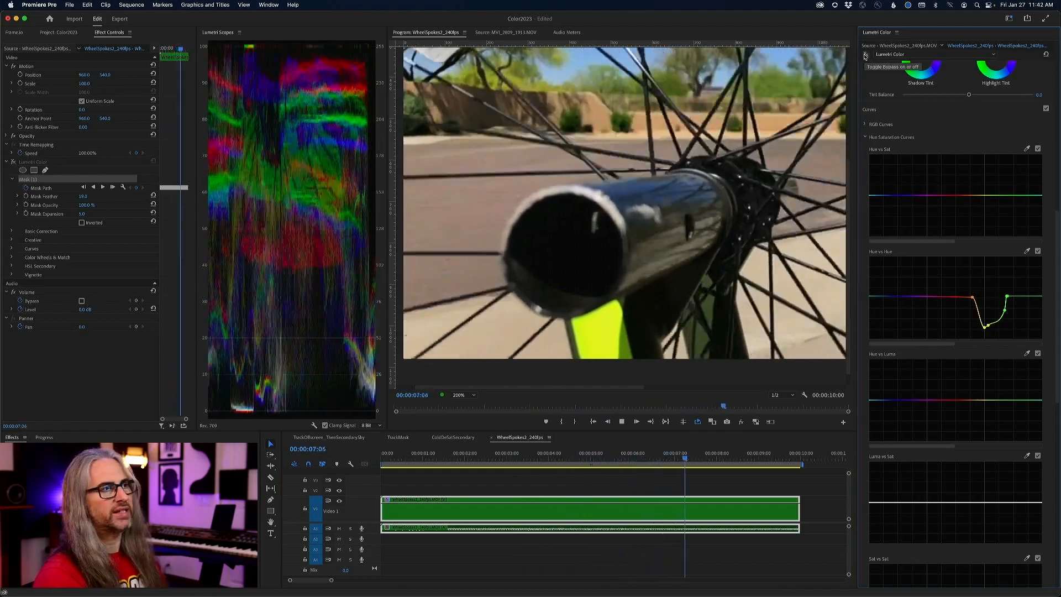
{"action": "left_click", "coordinate": [865, 56]}
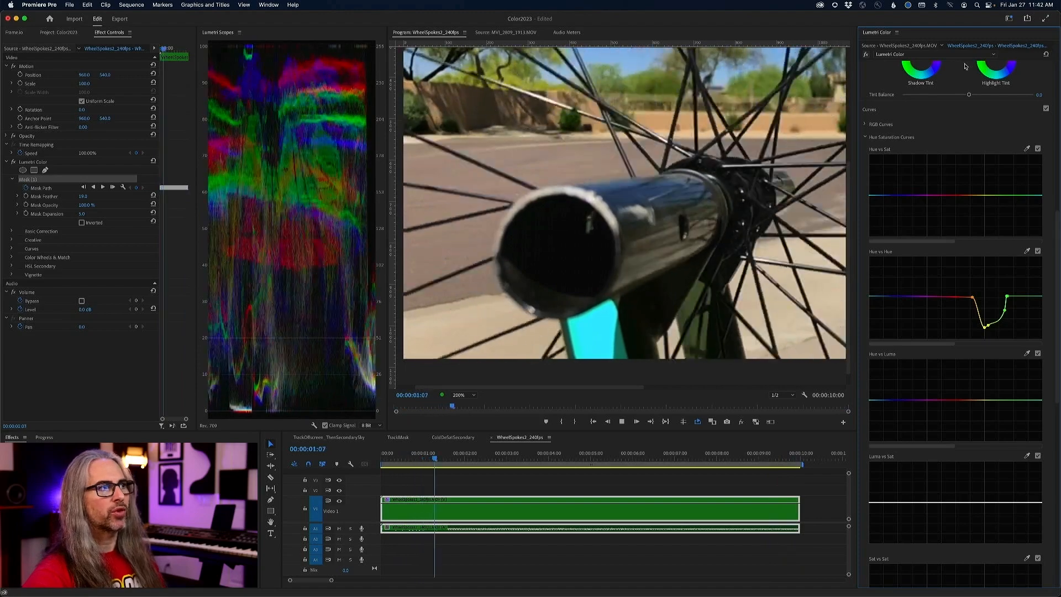
{"action": "left_click", "coordinate": [865, 55]}
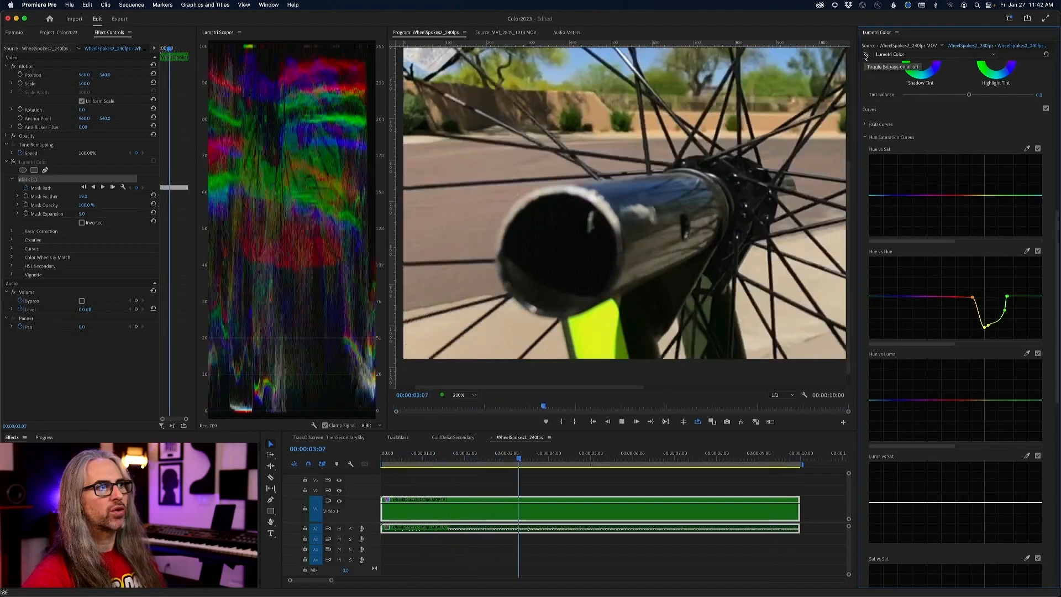
{"action": "left_click", "coordinate": [865, 55]}
{"action": "key", "text": "space"}
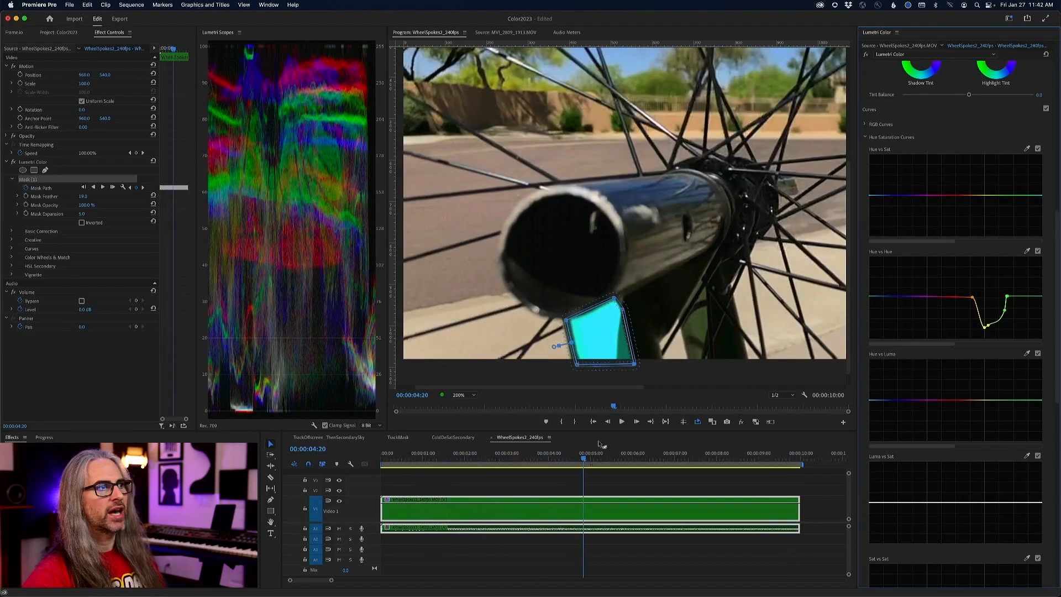
{"action": "left_click_drag", "start_coordinate": [585, 458], "coordinate": [702, 459]}
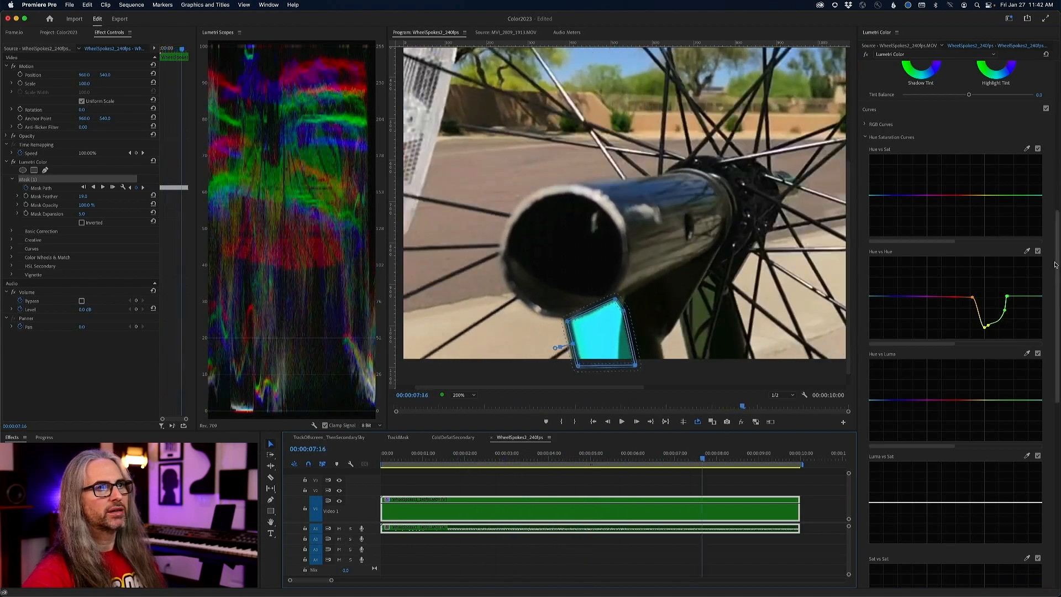
{"action": "scroll", "coordinate": [1057, 268], "scroll_direction": "up", "scroll_amount": 10}
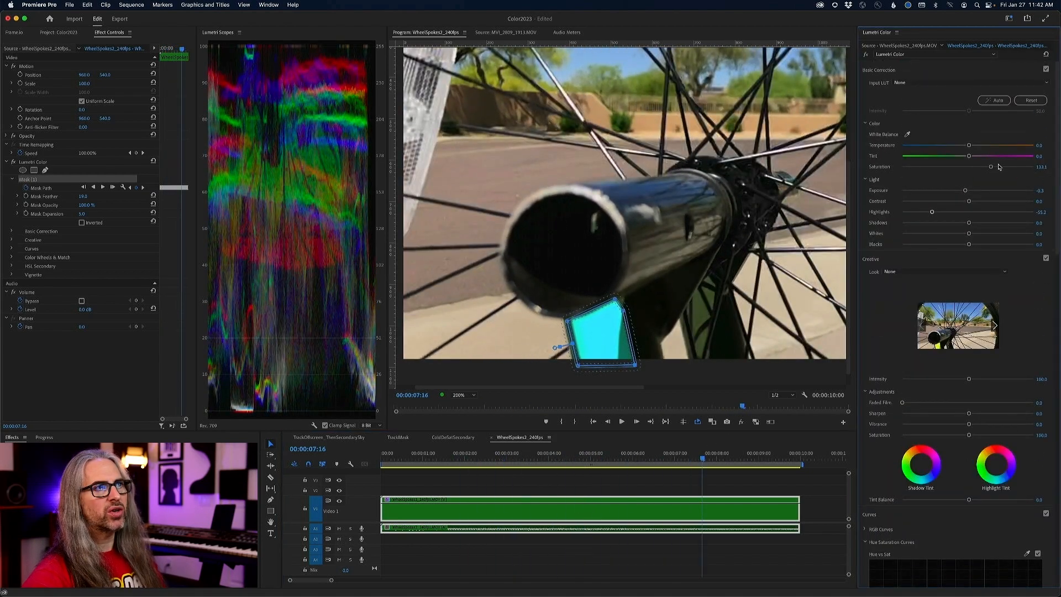
{"action": "left_click_drag", "start_coordinate": [1058, 224], "coordinate": [1058, 369]}
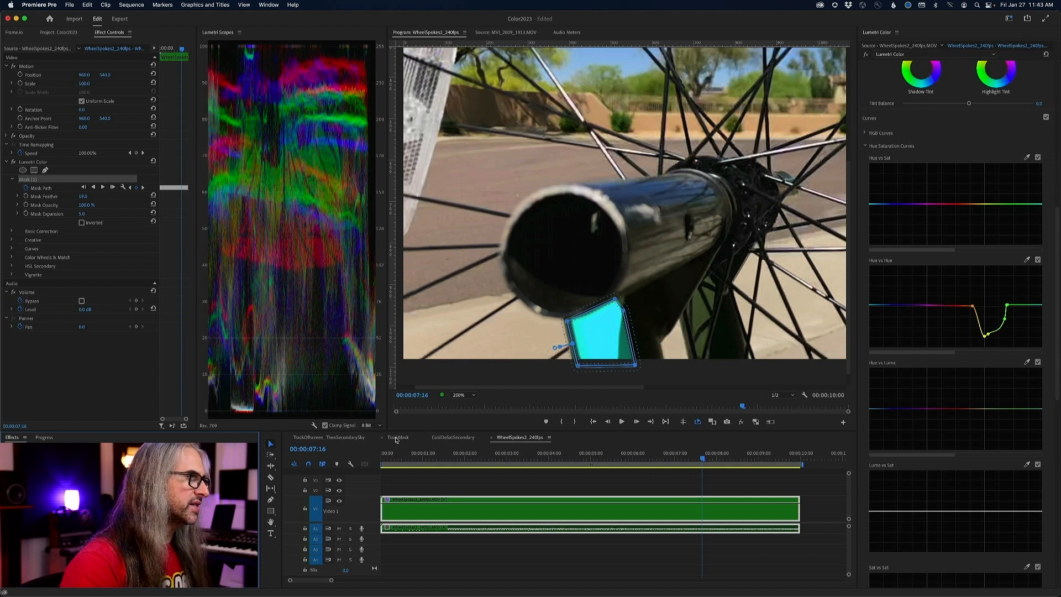
Open the TrackOffscreen_ThenSecondarySky sequence and set the program view's zoom level to Fit.
{"action": "left_click", "coordinate": [318, 438]}
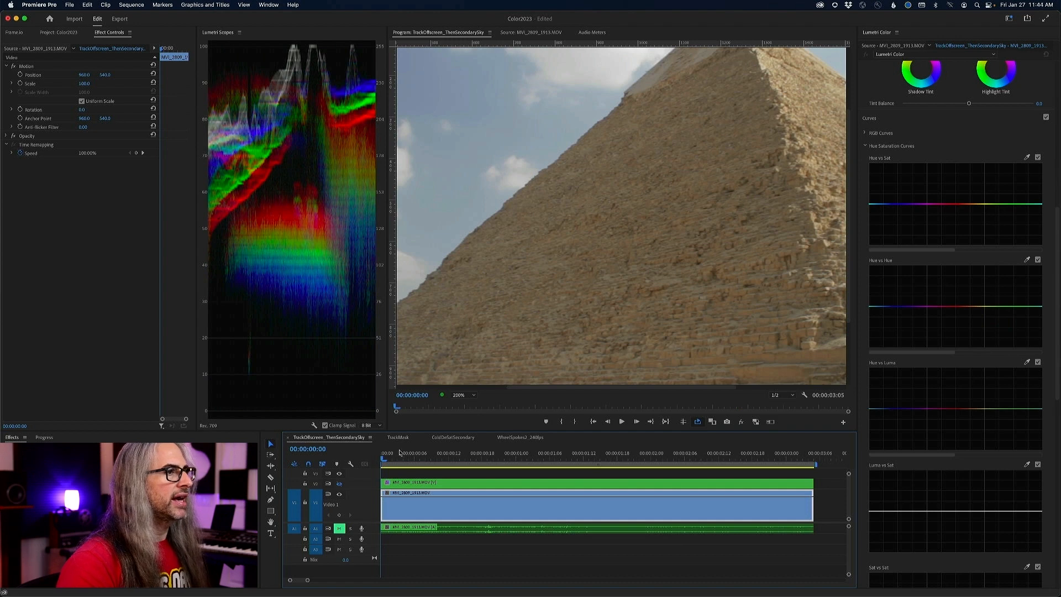
{"action": "left_click", "coordinate": [461, 395]}
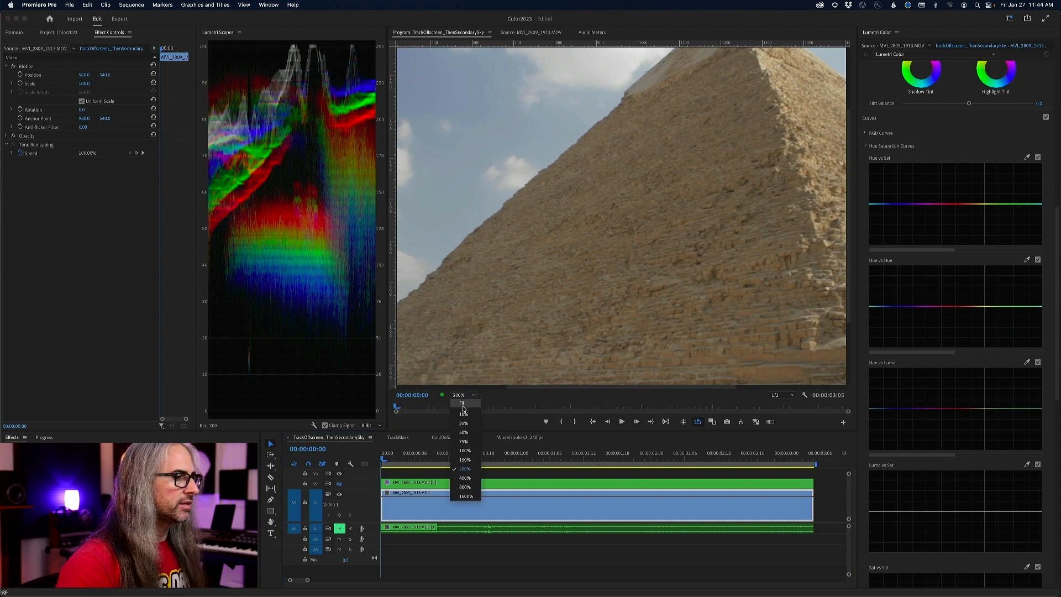
{"action": "left_click", "coordinate": [463, 404]}
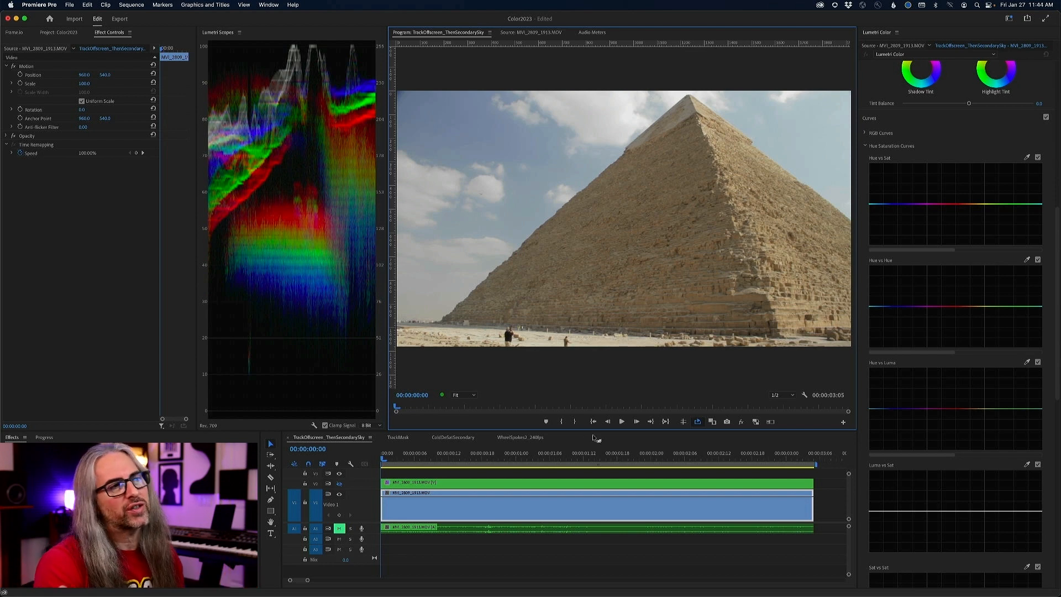
Examine the HSL Secondary key and correction controls, and play the pyramid clip to see how the shot moves.
{"action": "left_click_drag", "start_coordinate": [1058, 410], "coordinate": [1059, 571]}
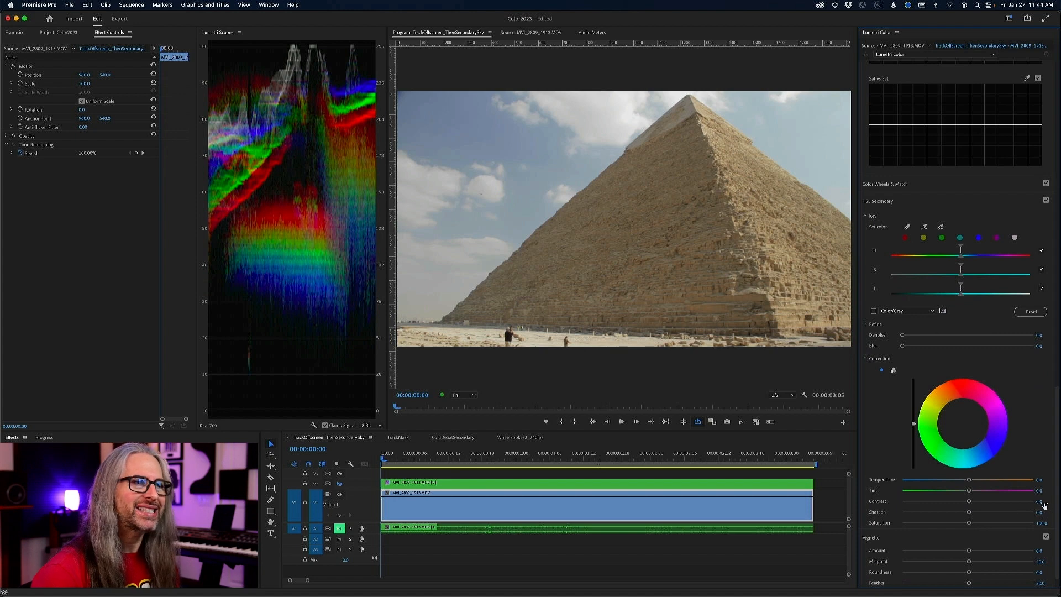
{"action": "left_click_drag", "start_coordinate": [1058, 506], "coordinate": [1059, 514]}
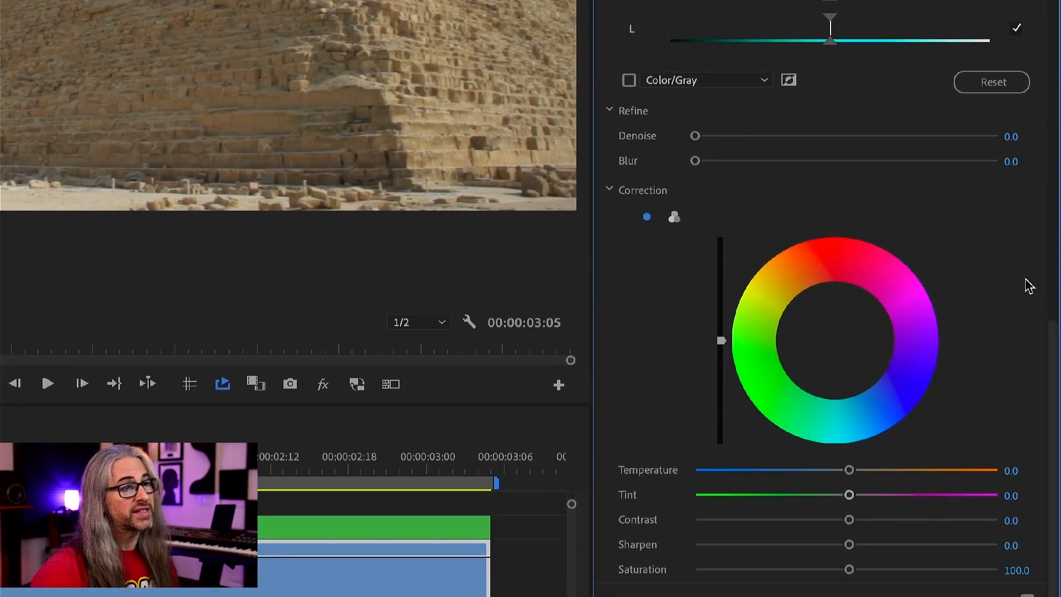
{"action": "left_click_drag", "start_coordinate": [1051, 345], "coordinate": [1056, 277]}
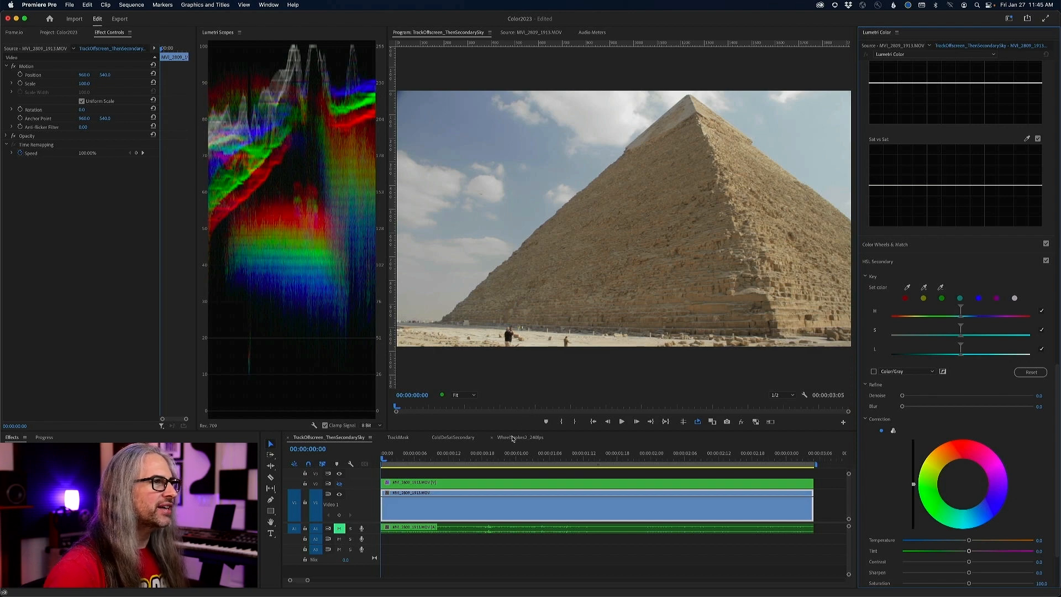
{"action": "key", "text": "space"}
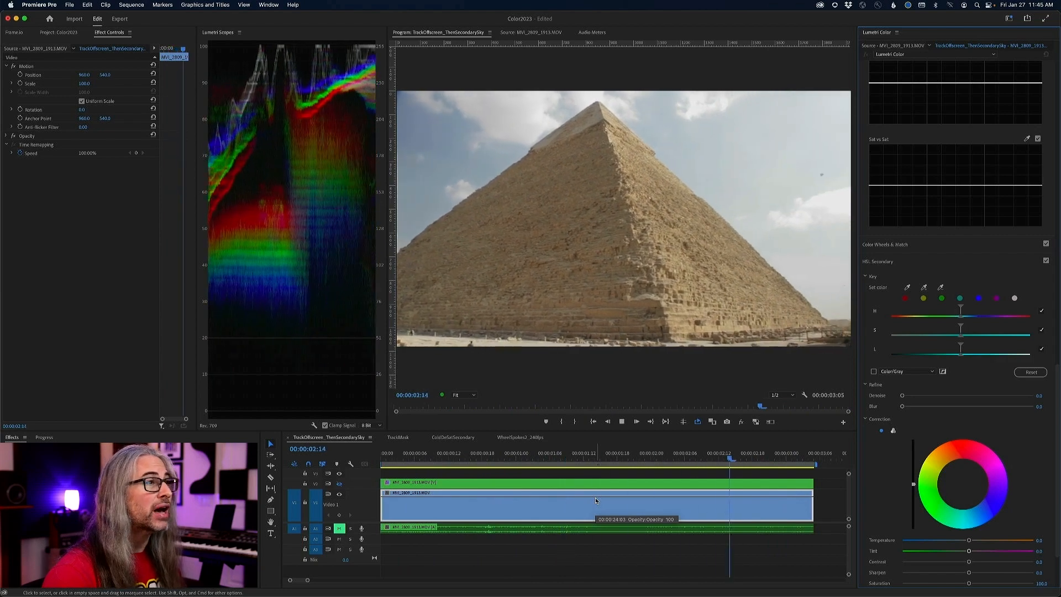
{"action": "key", "text": "space"}
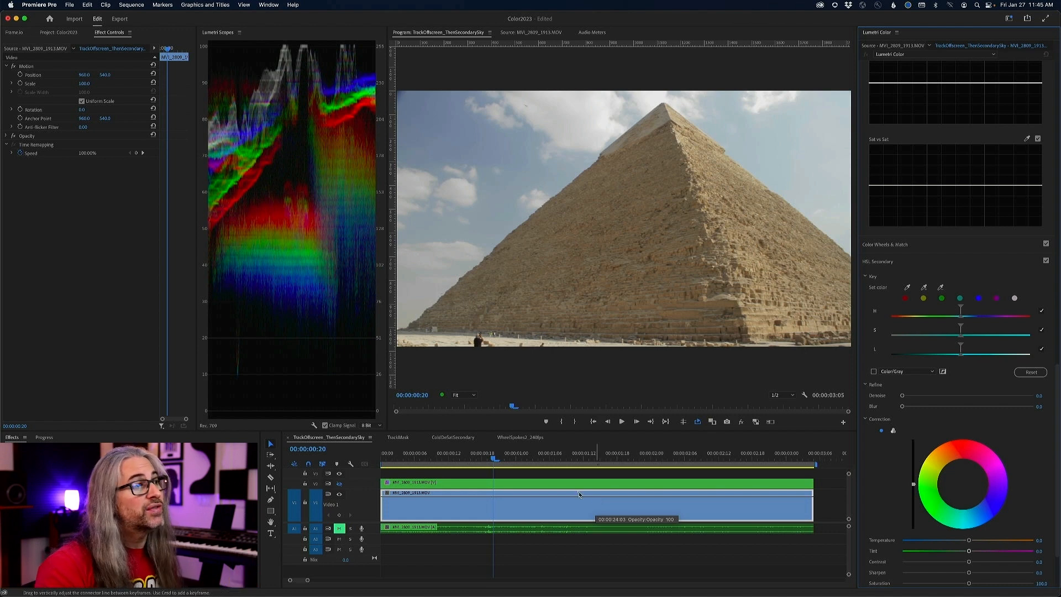
Scrub the pyramid clip to its start and end frames to see where the pyramid's edges leave the frame.
{"action": "left_click_drag", "start_coordinate": [511, 407], "coordinate": [390, 418]}
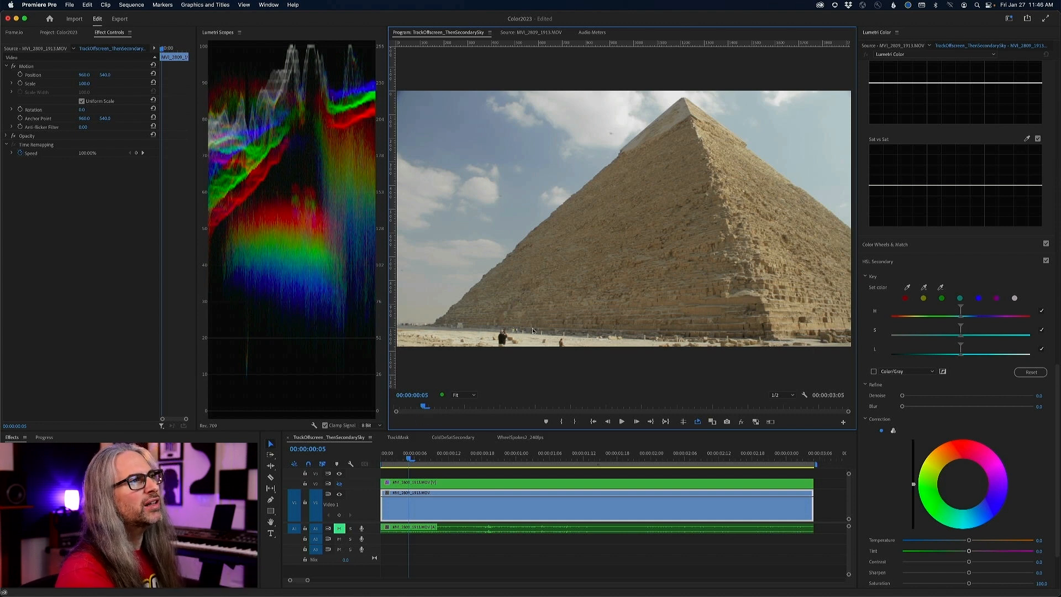
{"action": "left_click_drag", "start_coordinate": [425, 411], "coordinate": [872, 390]}
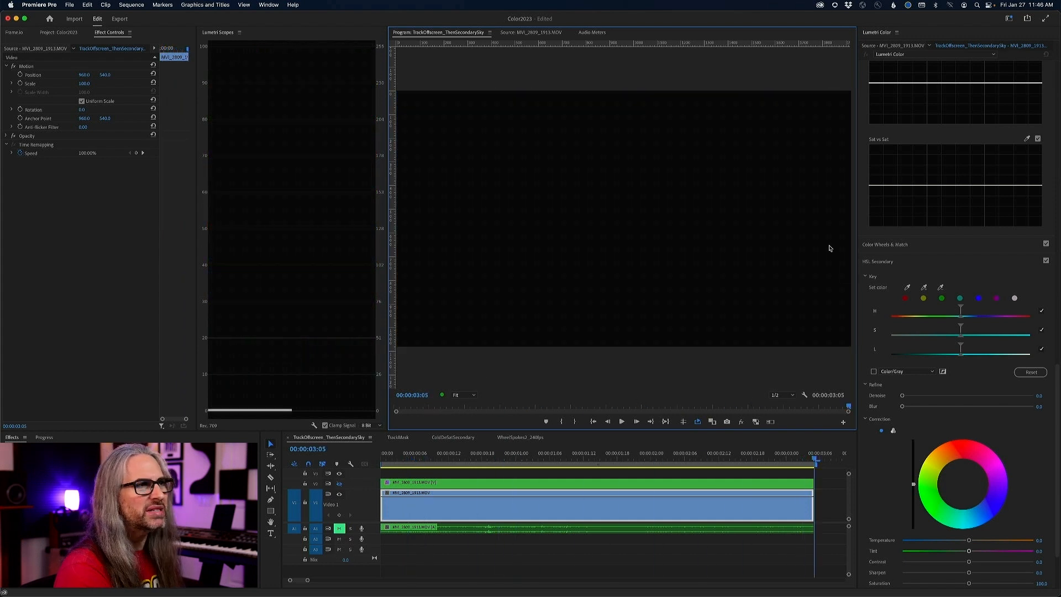
{"action": "left_click", "coordinate": [806, 454]}
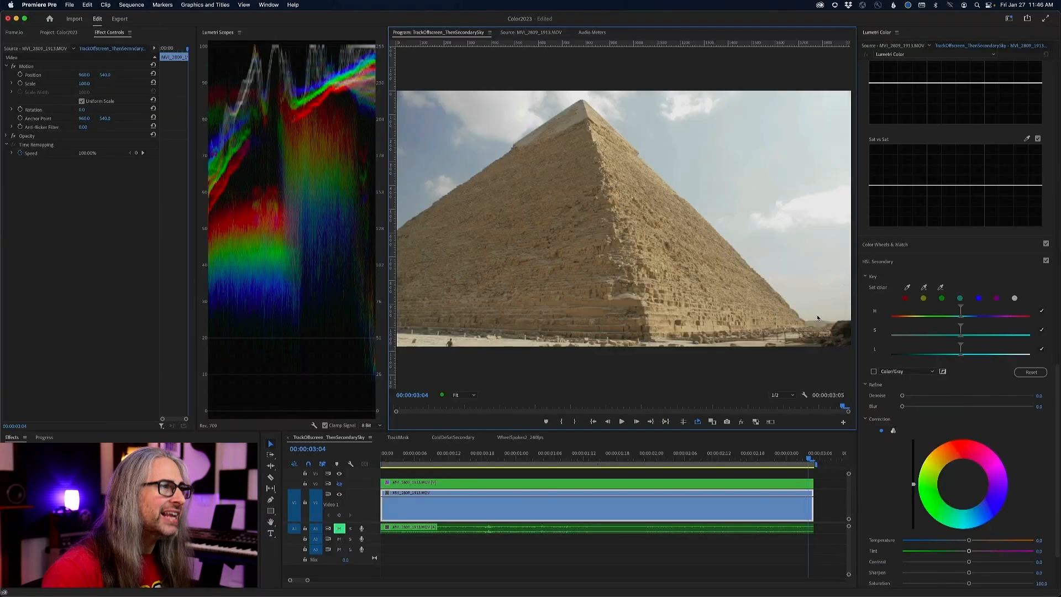
{"action": "left_click_drag", "start_coordinate": [841, 407], "coordinate": [360, 342]}
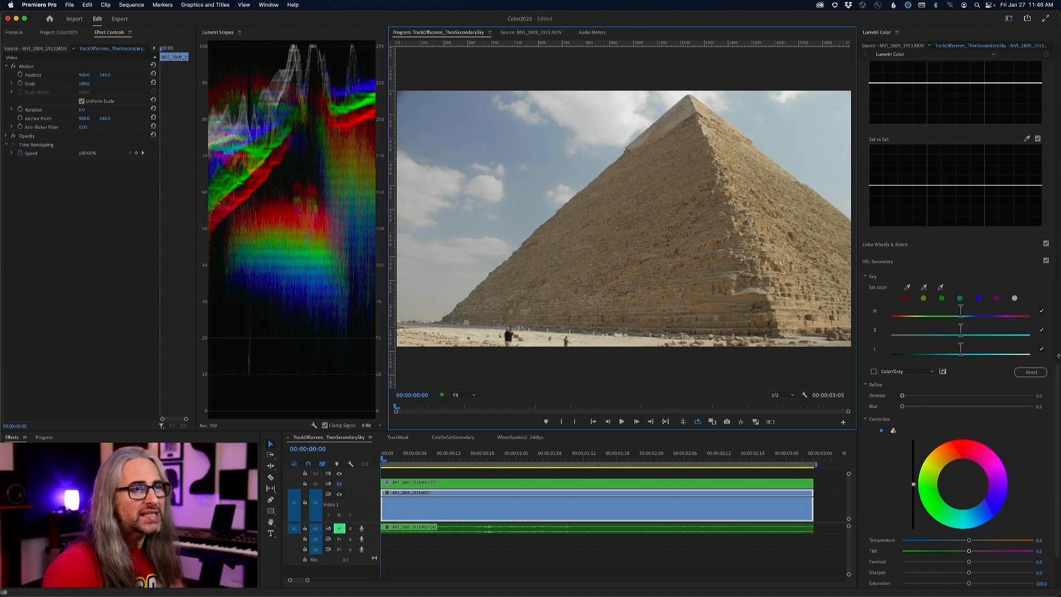
Warm the whole pyramid clip with a Basic Correction temperature of about 35 and play it to judge the effect on sky and stone.
{"action": "left_click_drag", "start_coordinate": [1058, 355], "coordinate": [1042, 76]}
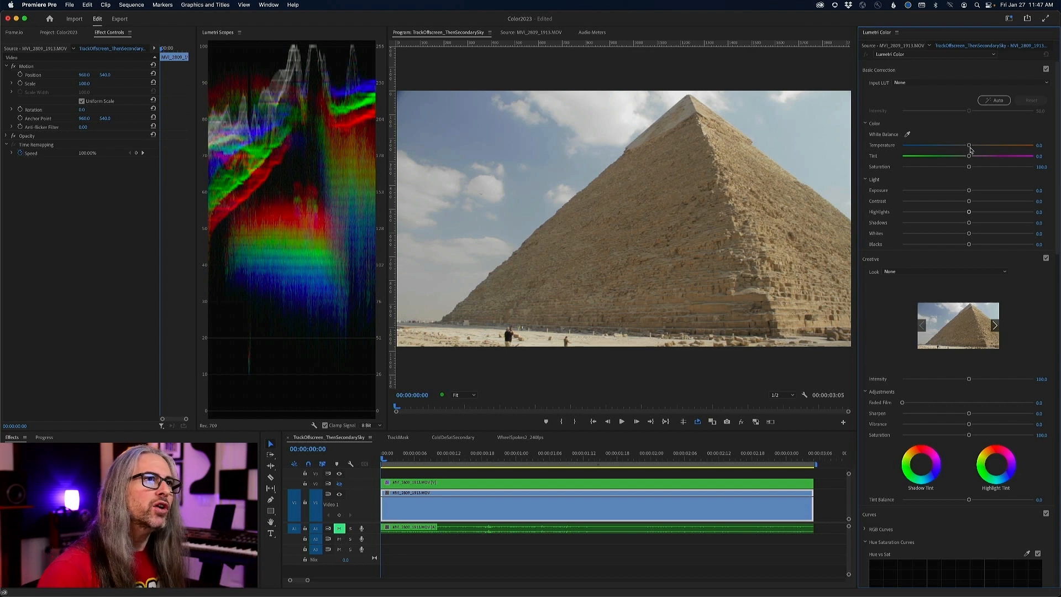
{"action": "left_click_drag", "start_coordinate": [968, 147], "coordinate": [991, 145]}
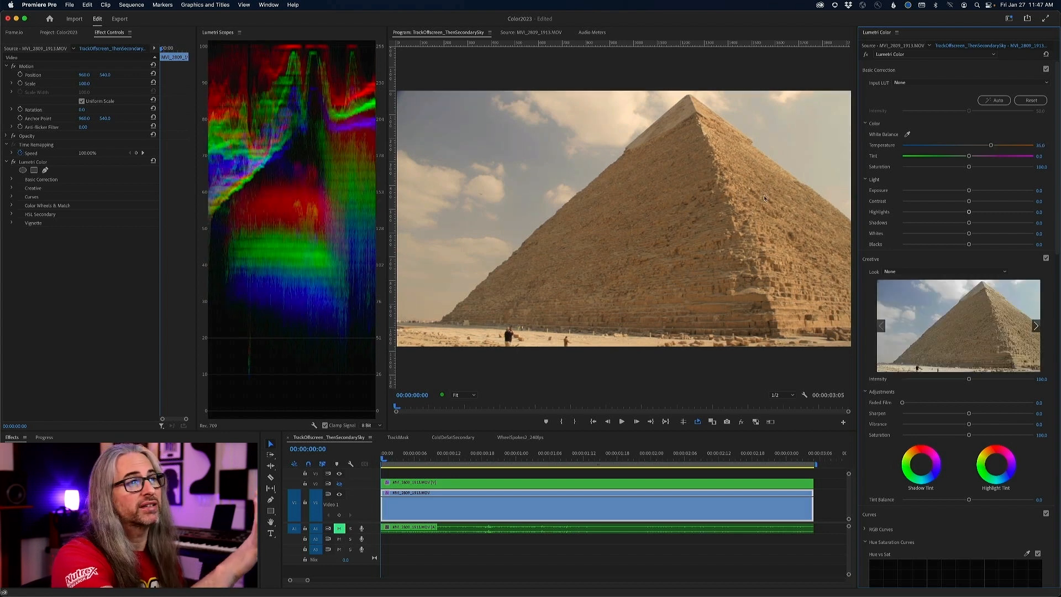
{"action": "key", "text": "space"}
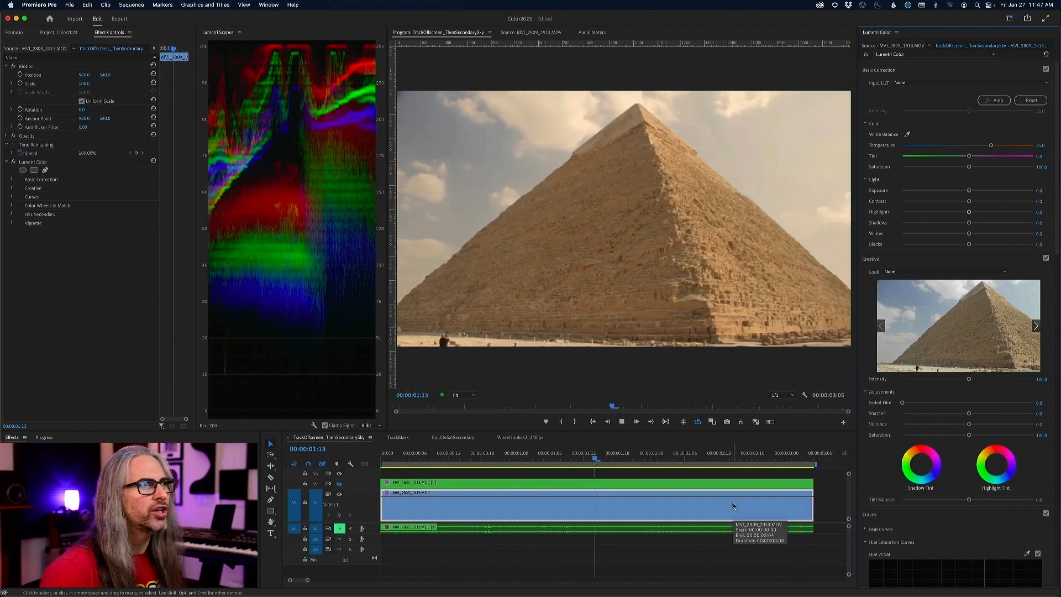
{"action": "key", "text": "space"}
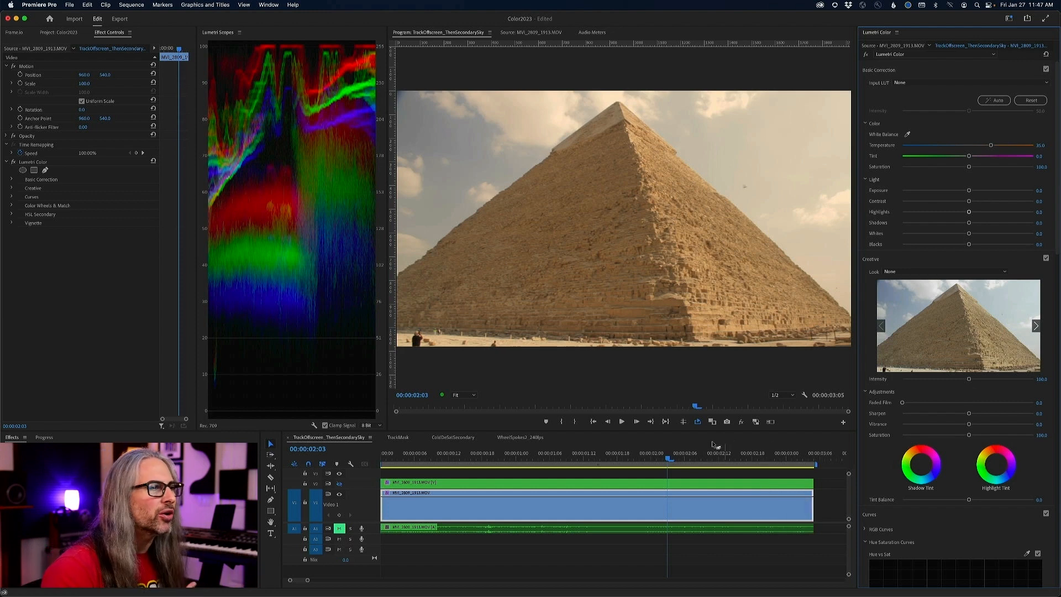
{"action": "left_click_drag", "start_coordinate": [667, 458], "coordinate": [553, 458]}
{"action": "left_click_drag", "start_coordinate": [395, 462], "coordinate": [336, 459]}
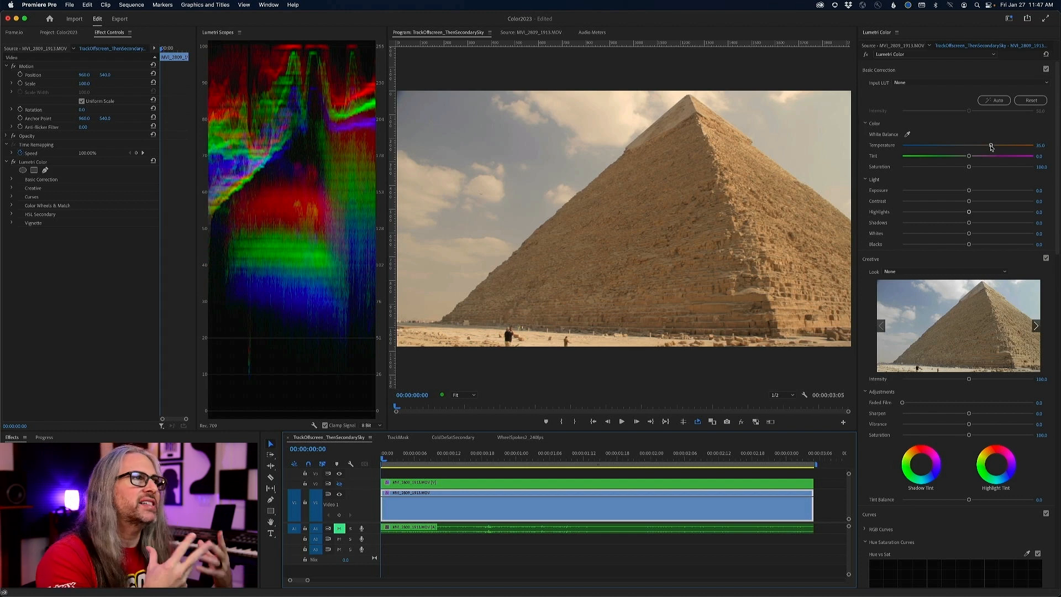
Reset the pyramid clip's Basic Correction temperature to 0.
{"action": "left_click_drag", "start_coordinate": [991, 147], "coordinate": [992, 148]}
{"action": "scroll", "coordinate": [992, 139], "scroll_direction": "down", "scroll_amount": 1}
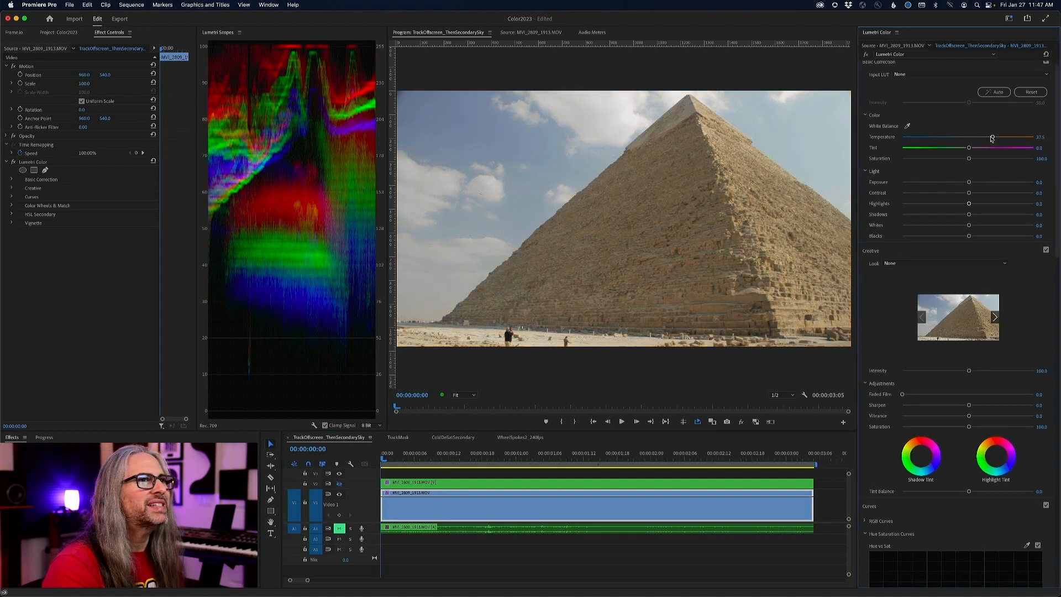
{"action": "double_click", "coordinate": [993, 138]}
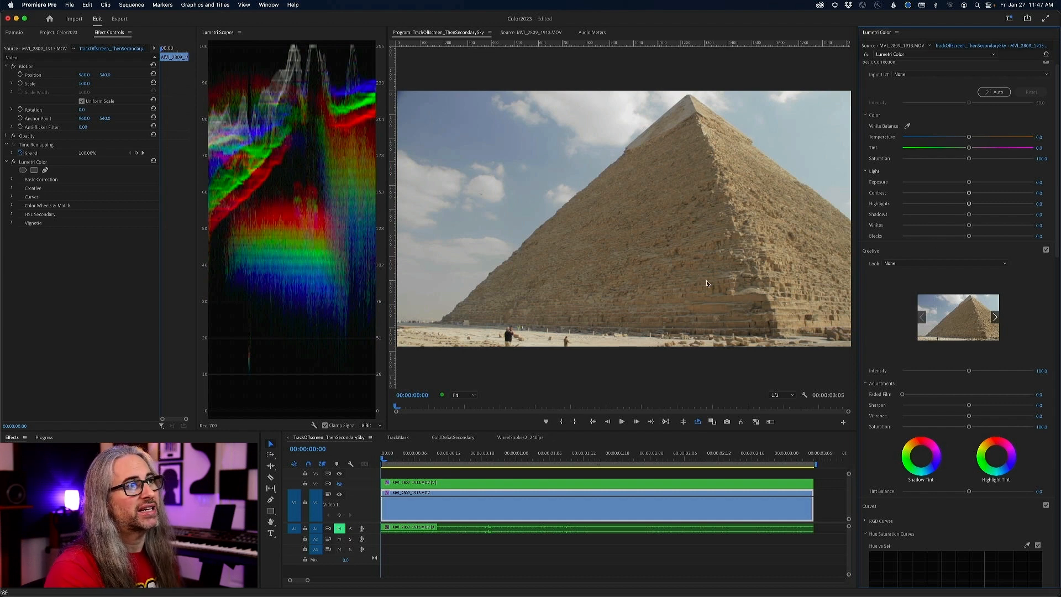
Show the finished grade on the upper video track, play it in an enlarged program view, and hide the track again.
{"action": "left_click_drag", "start_coordinate": [1057, 238], "coordinate": [1057, 354]}
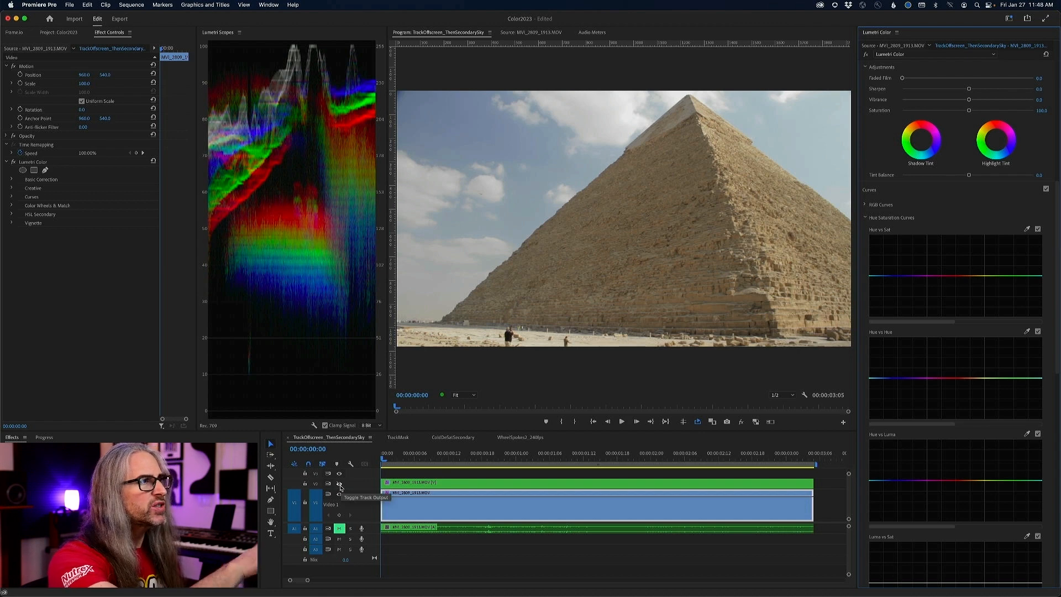
{"action": "left_click", "coordinate": [339, 484]}
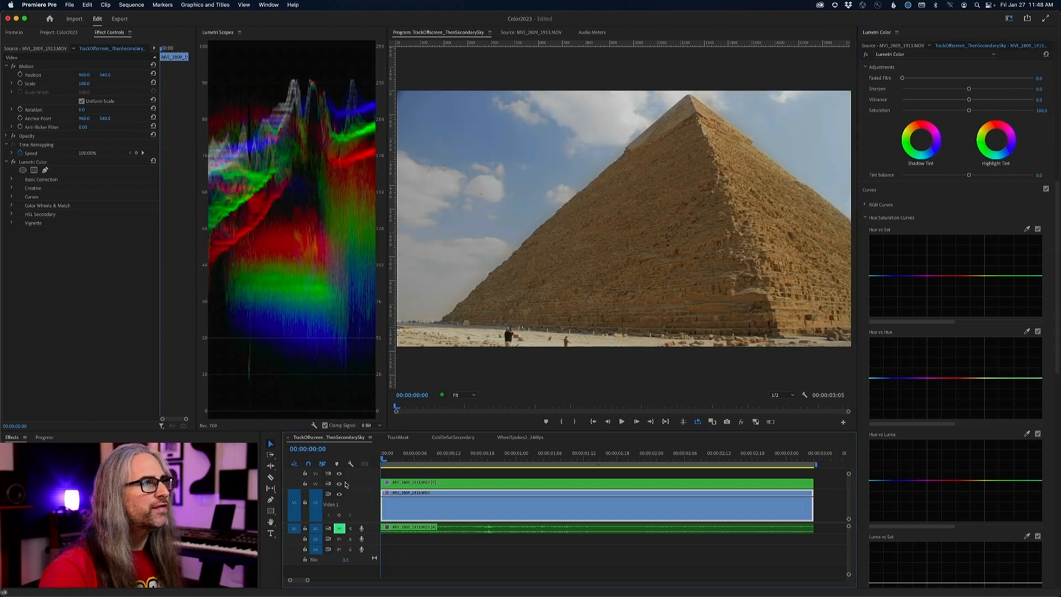
{"action": "key", "text": "space"}
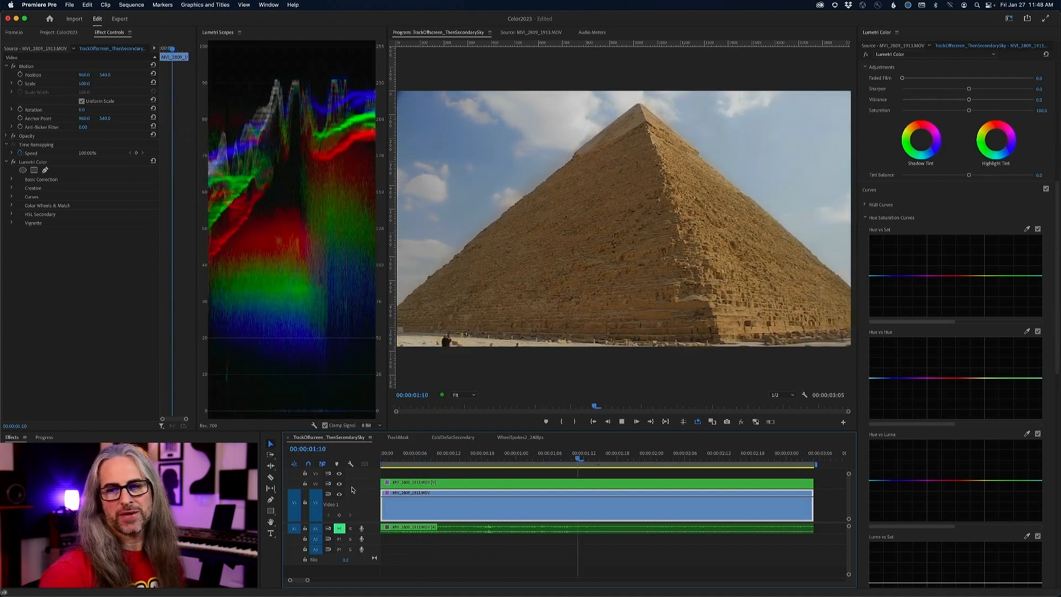
{"action": "key", "text": "grave"}
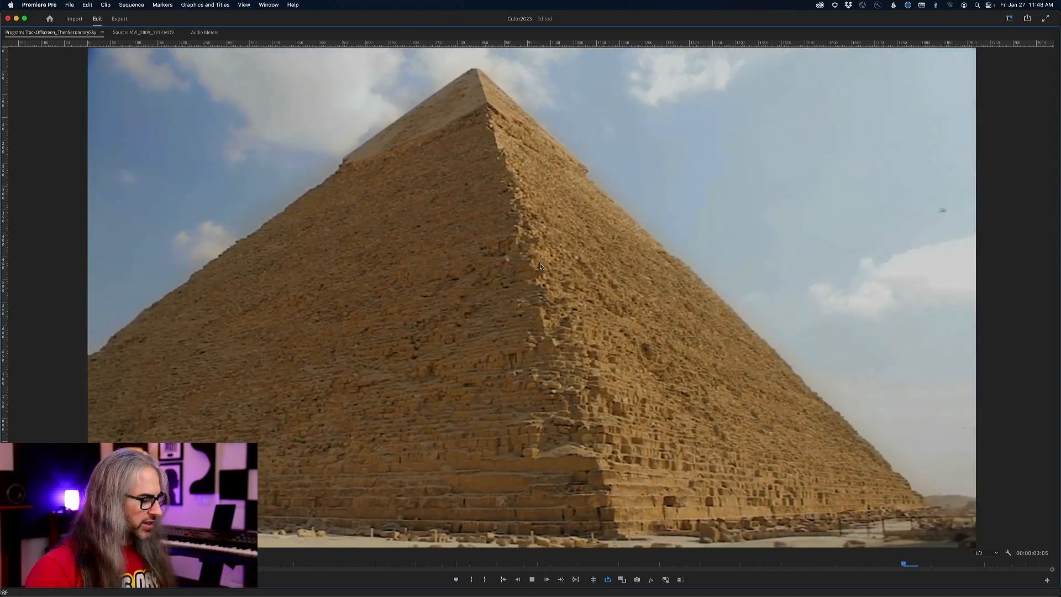
{"action": "key", "text": "grave"}
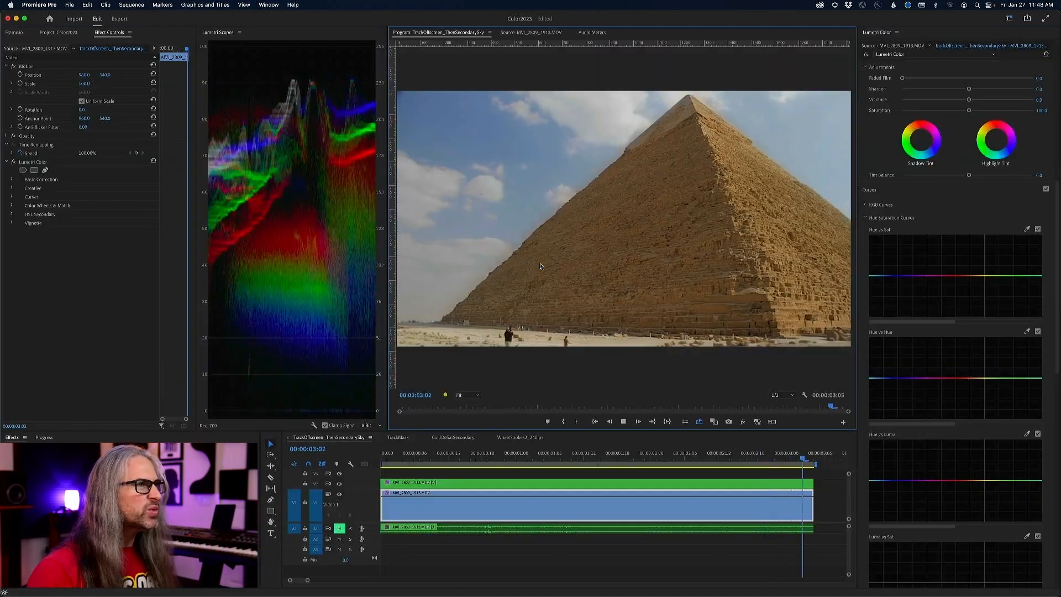
{"action": "left_click", "coordinate": [339, 484]}
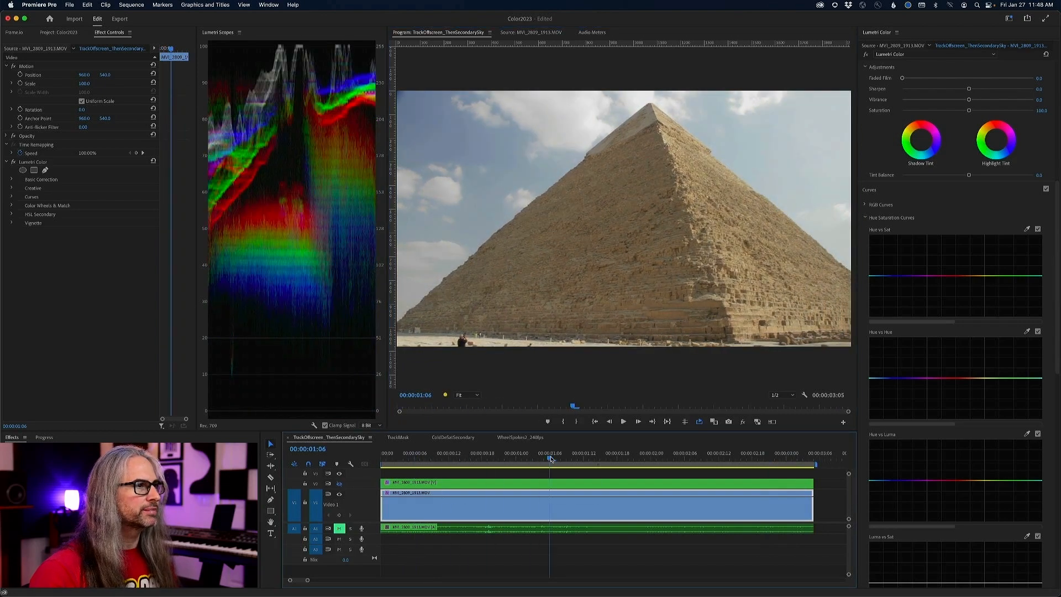
Play and scrub the ungraded pyramid clip from its first frame to review the camera pan.
{"action": "left_click_drag", "start_coordinate": [551, 458], "coordinate": [362, 454]}
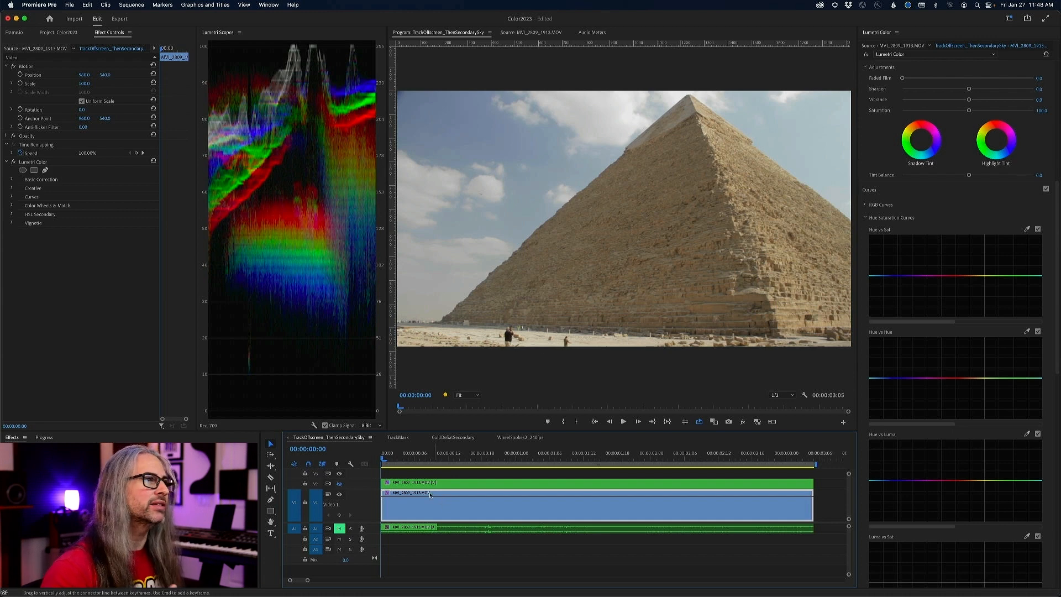
{"action": "key", "text": "space"}
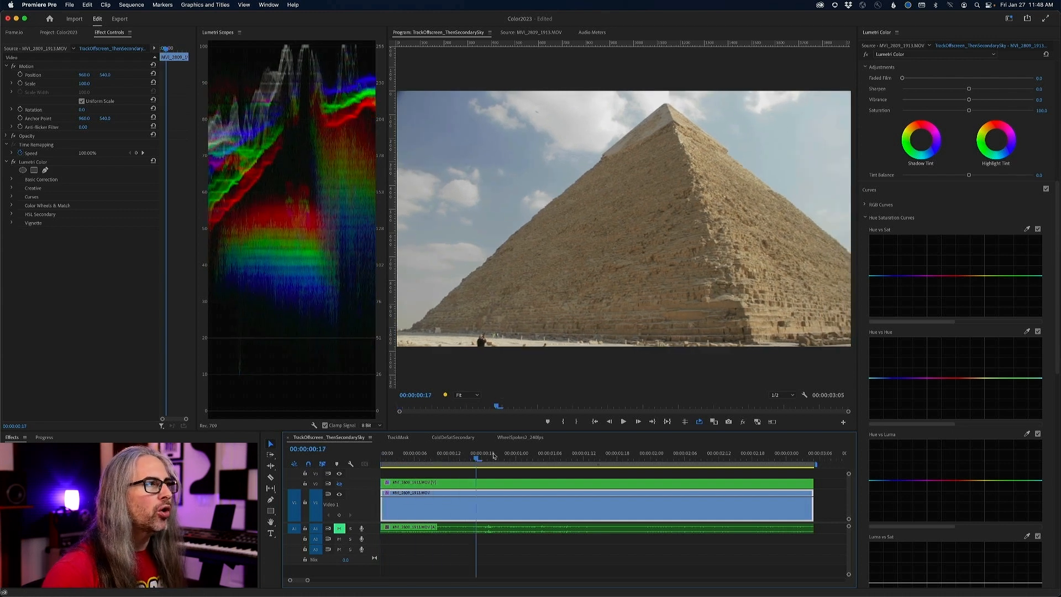
{"action": "left_click_drag", "start_coordinate": [675, 451], "coordinate": [360, 475]}
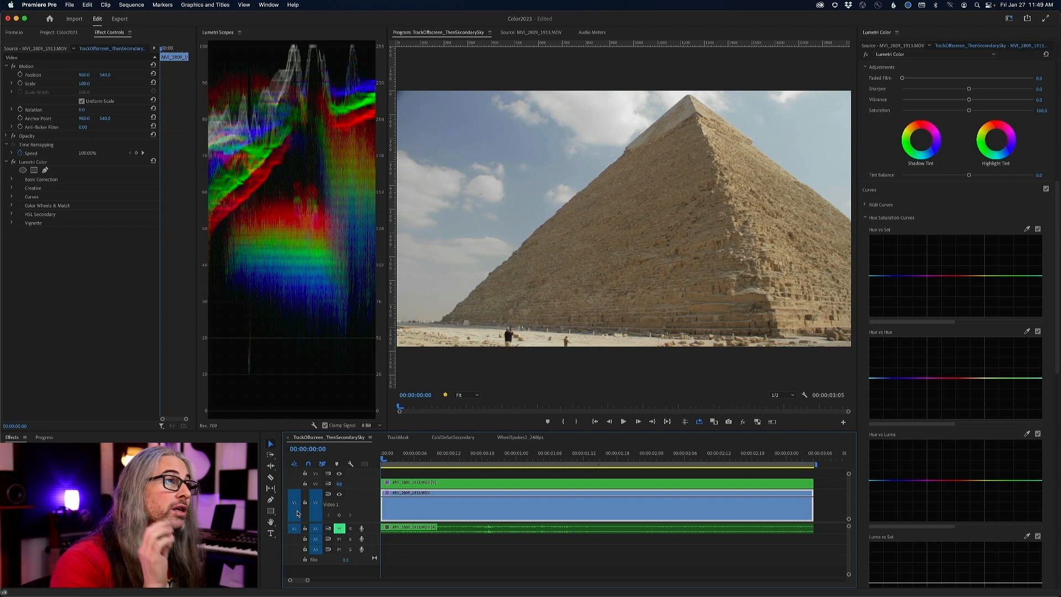
At 00:00:00:23, draw a closed free draw bezier mask around the pyramid on the clip's Lumetri Color effect.
{"action": "left_click_drag", "start_coordinate": [382, 459], "coordinate": [511, 452]}
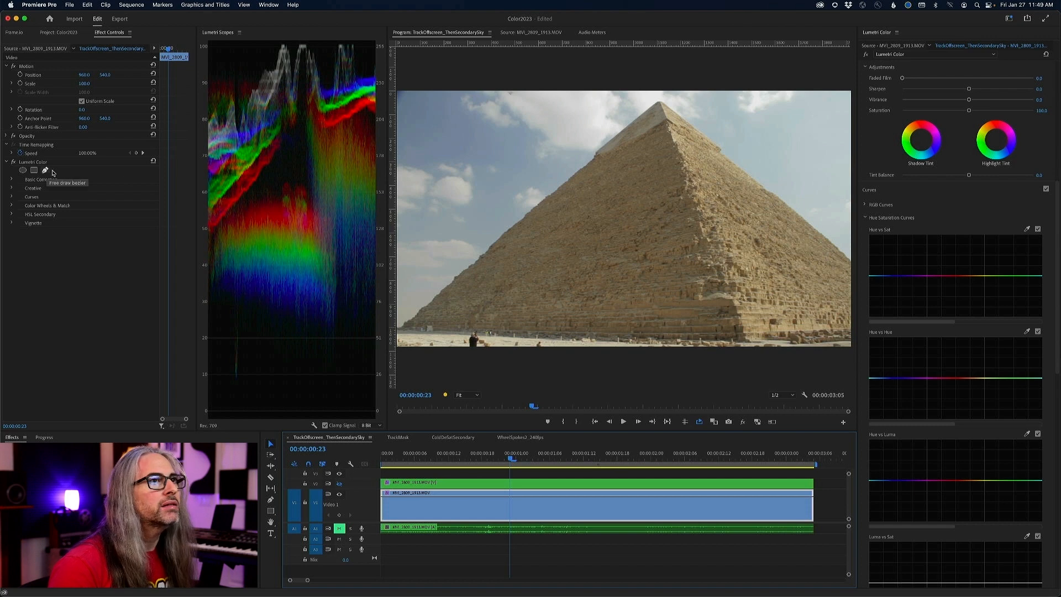
{"action": "scroll", "coordinate": [983, 246], "scroll_direction": "up", "scroll_amount": 10}
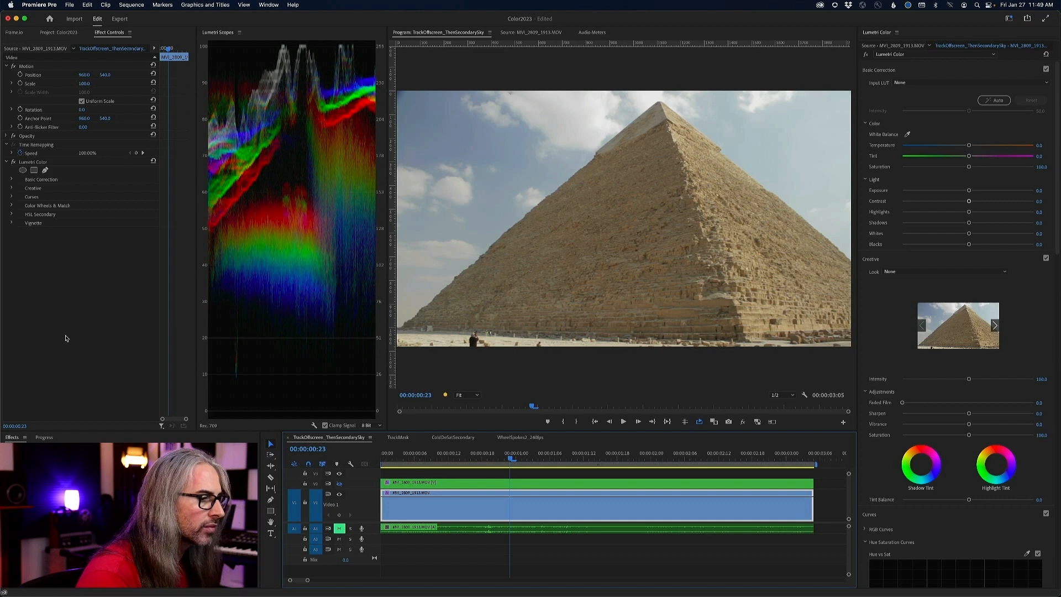
{"action": "left_click", "coordinate": [45, 170]}
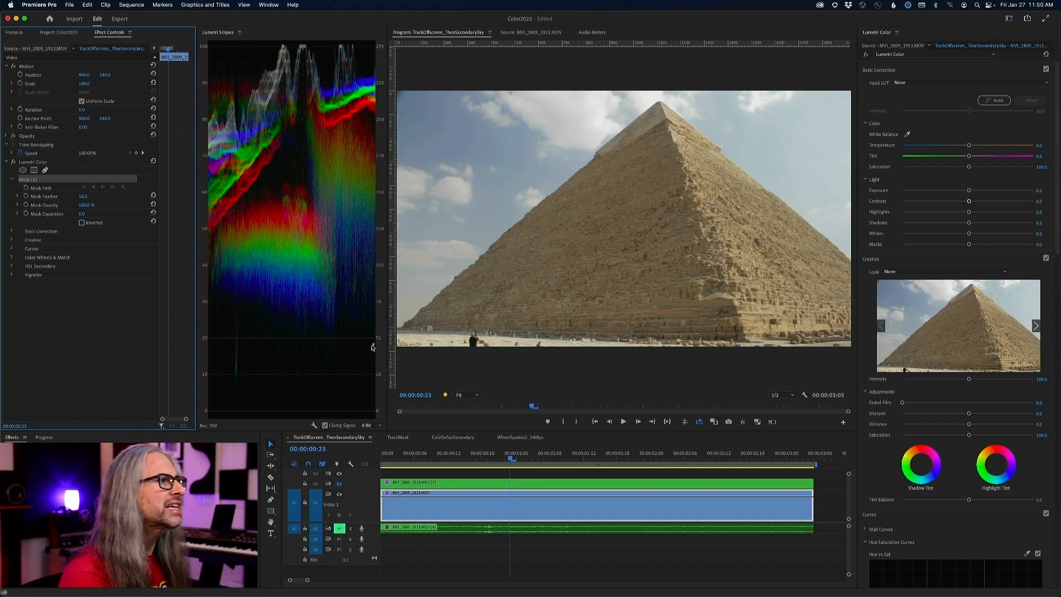
{"action": "left_click", "coordinate": [400, 330]}
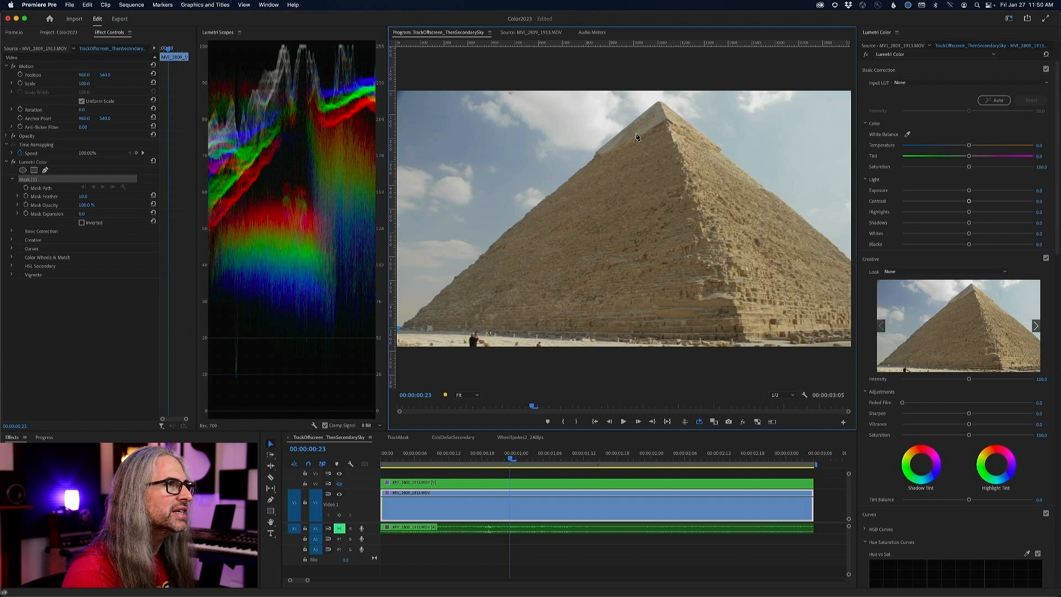
{"action": "left_click", "coordinate": [658, 99]}
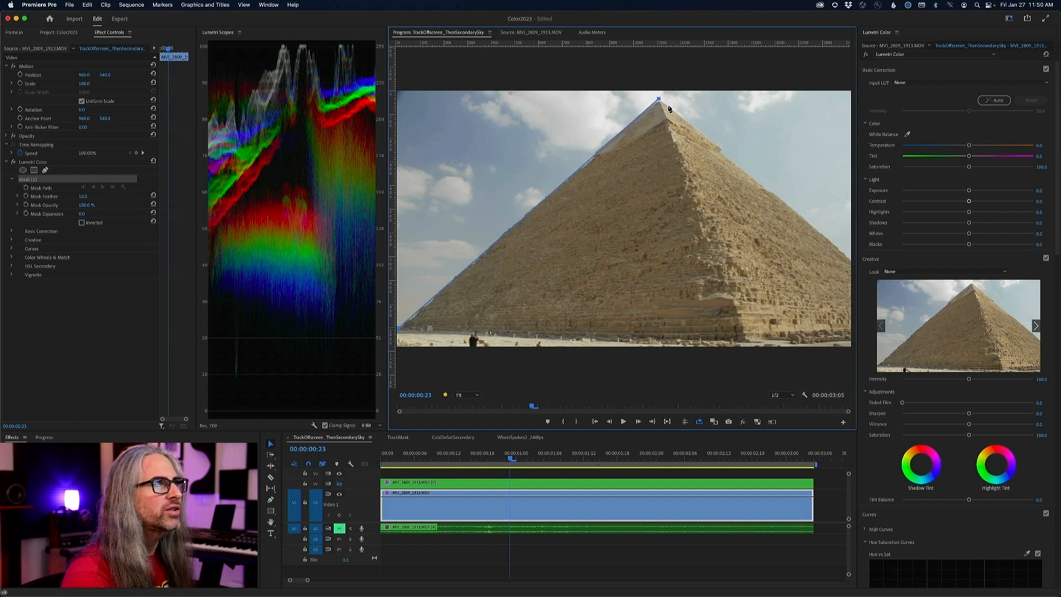
{"action": "left_click", "coordinate": [851, 258]}
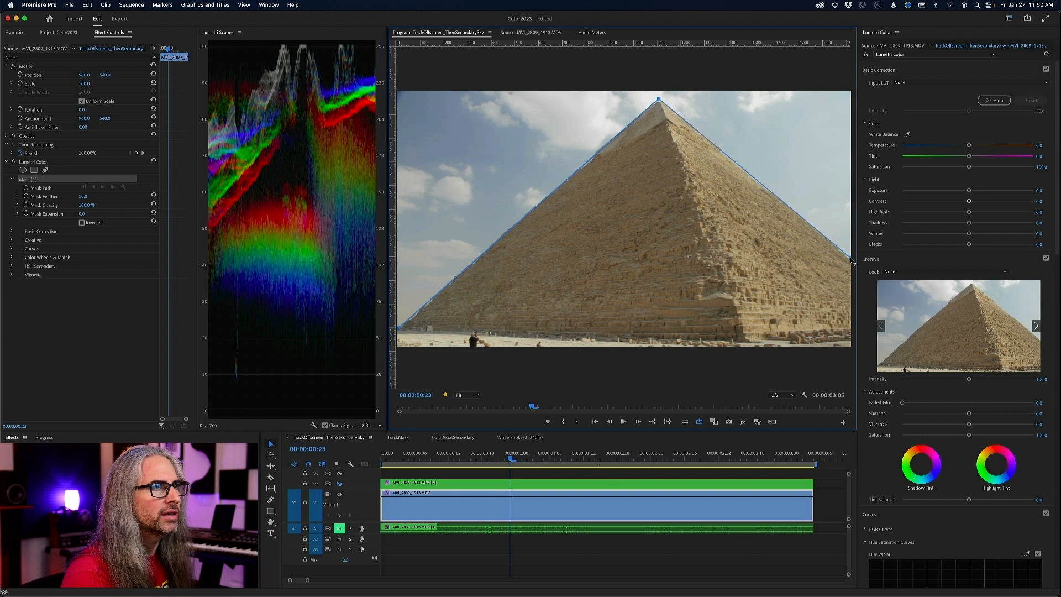
{"action": "left_click", "coordinate": [849, 341]}
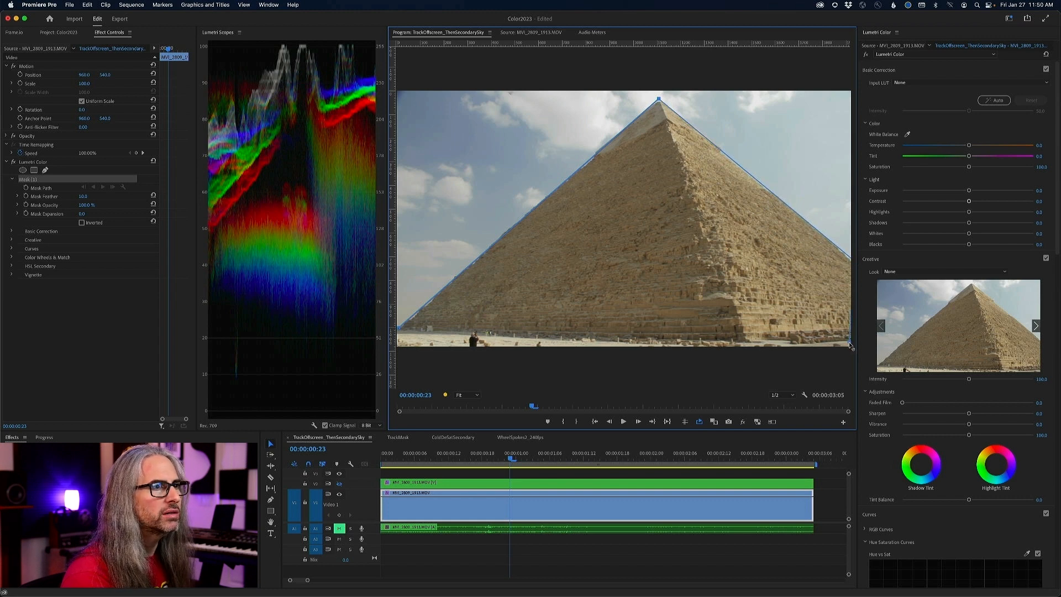
{"action": "left_click", "coordinate": [751, 345]}
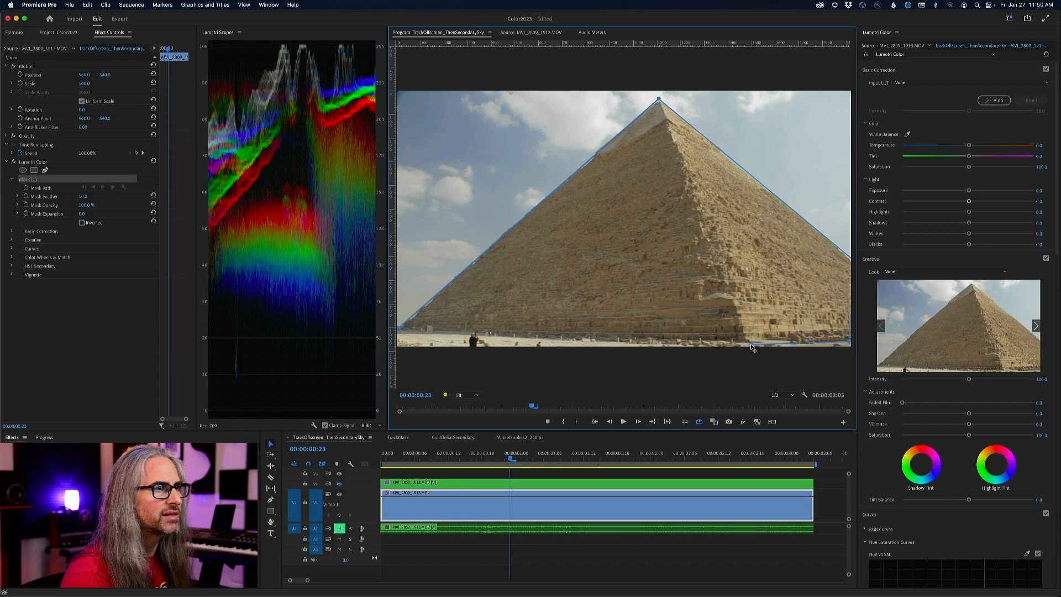
{"action": "left_click", "coordinate": [398, 331]}
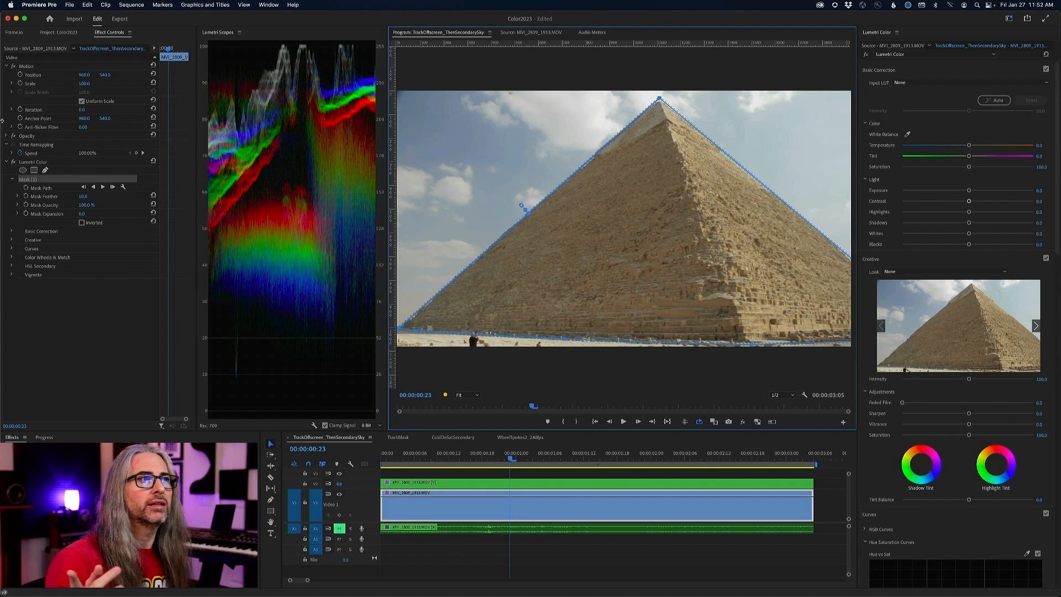
Track the pyramid mask backward from 00:00:00:23 to the clip's start, and forward from that same frame to the clip's end.
{"action": "left_click", "coordinate": [93, 187]}
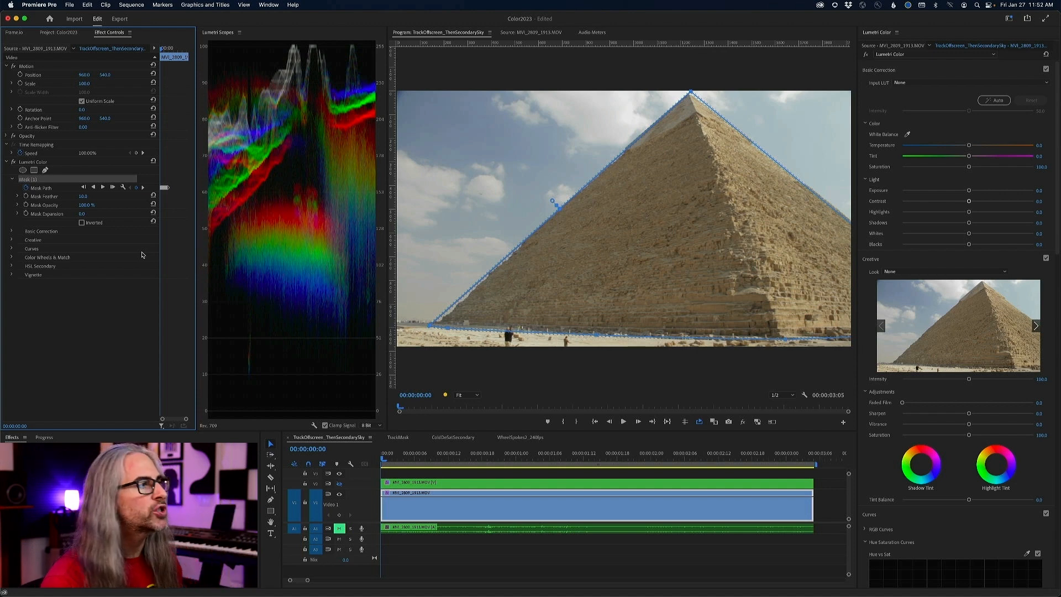
{"action": "left_click_drag", "start_coordinate": [385, 457], "coordinate": [501, 458]}
{"action": "key", "text": "Right"}
{"action": "key", "text": "Right"}
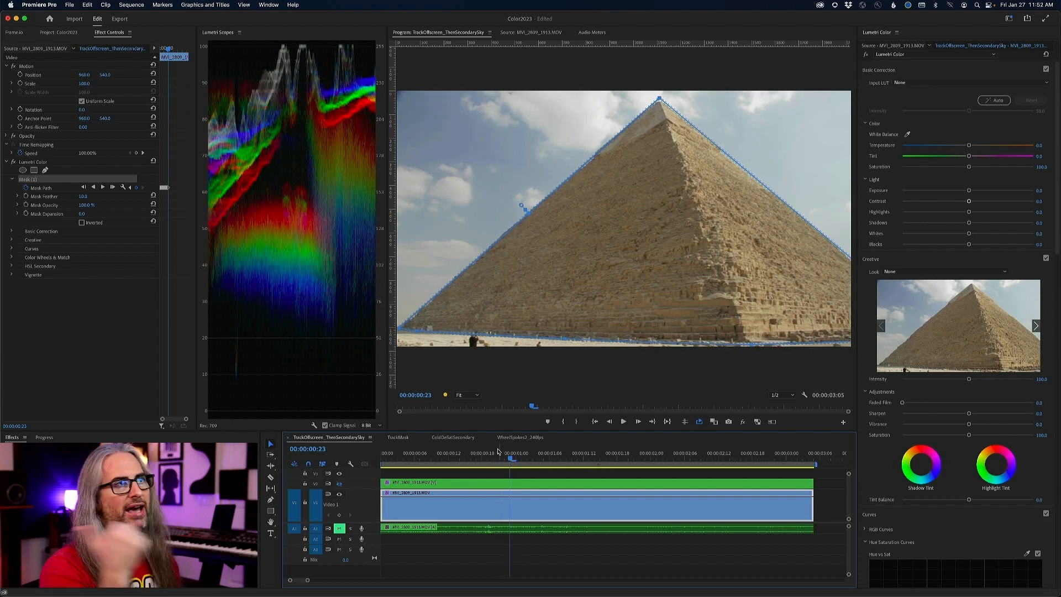
{"action": "left_click", "coordinate": [104, 189]}
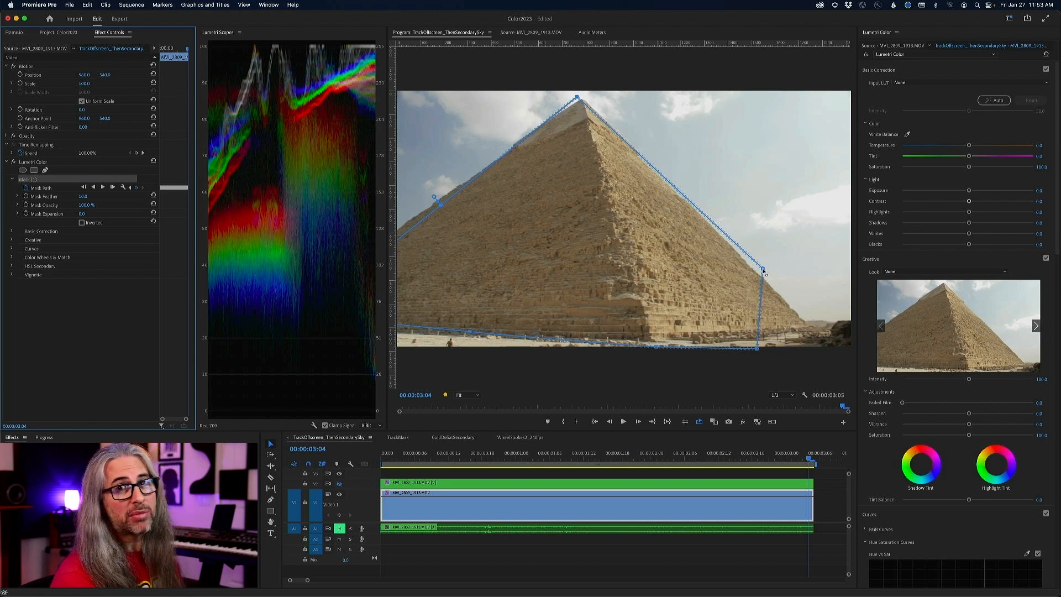
At 00:00:03:04, refit the mask points to the pyramid's right corner, base, apex and left slope, then track the mask backward to the start.
{"action": "left_click_drag", "start_coordinate": [763, 269], "coordinate": [816, 328]}
{"action": "left_click_drag", "start_coordinate": [758, 349], "coordinate": [726, 342]}
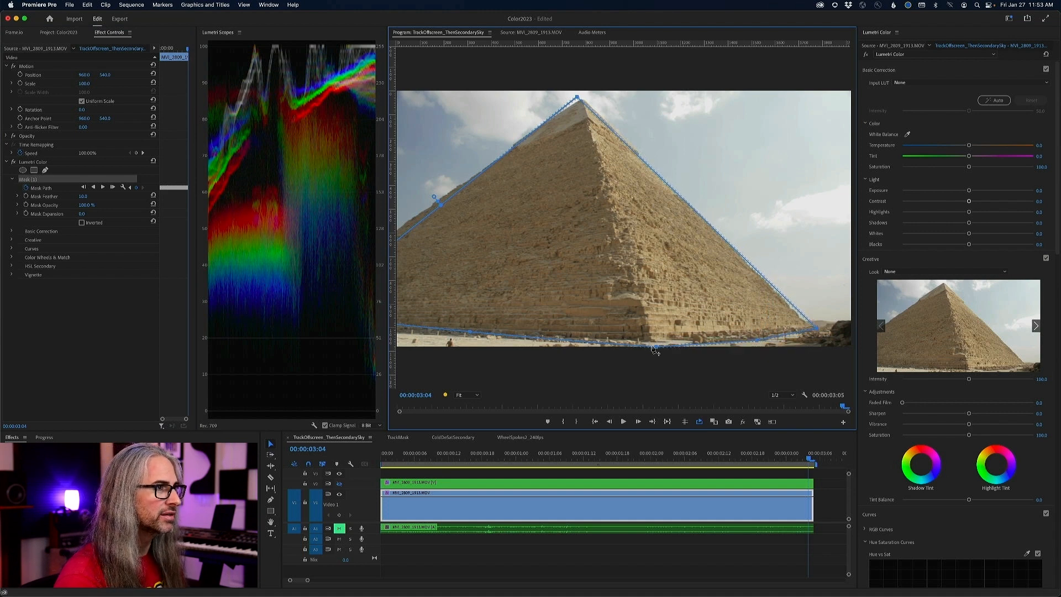
{"action": "left_click_drag", "start_coordinate": [656, 346], "coordinate": [656, 344]}
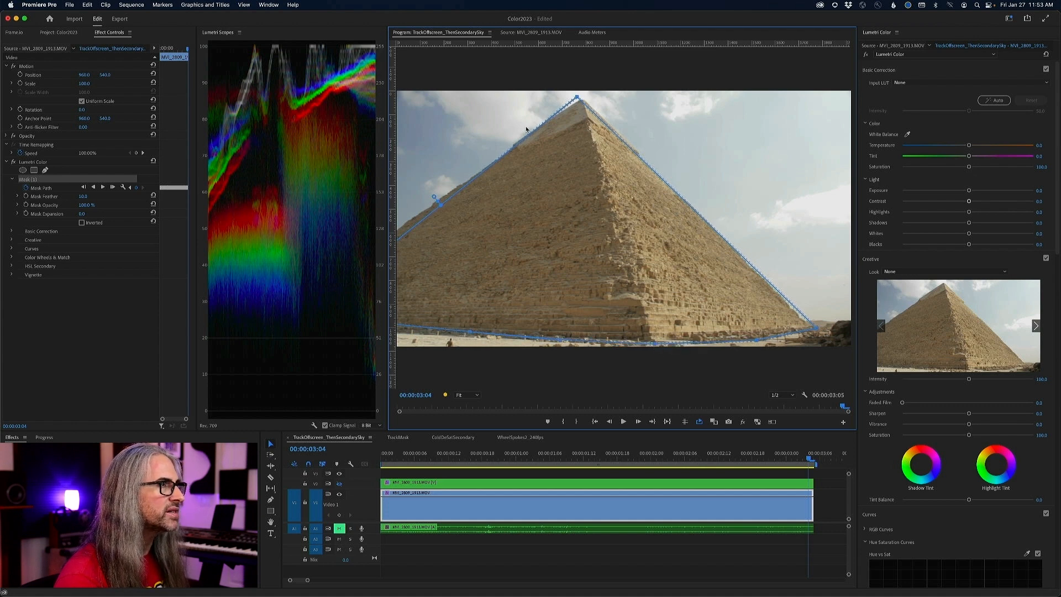
{"action": "left_click_drag", "start_coordinate": [578, 97], "coordinate": [581, 97]}
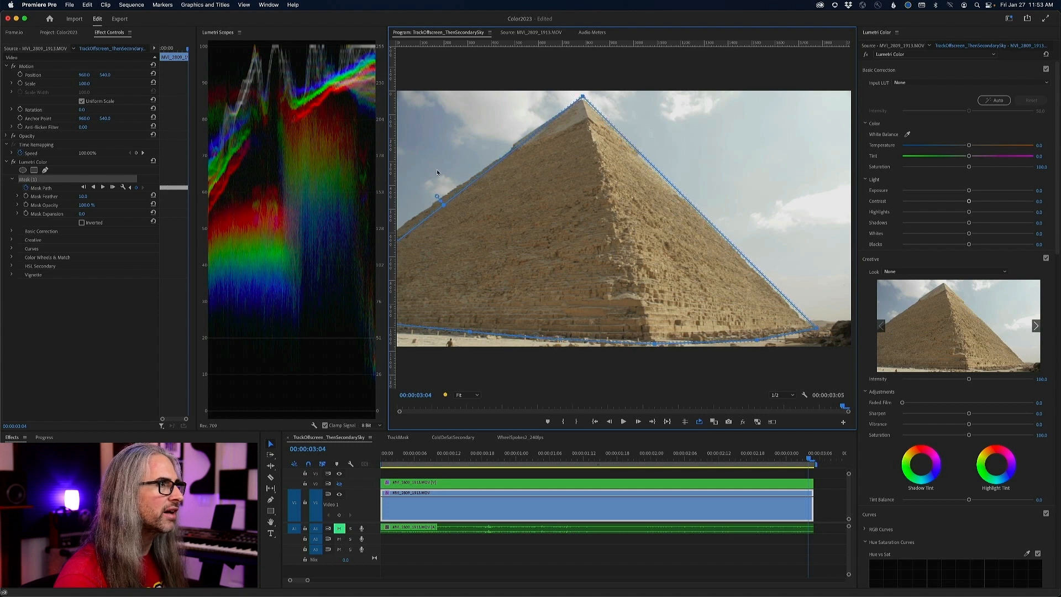
{"action": "left_click_drag", "start_coordinate": [395, 237], "coordinate": [393, 232]}
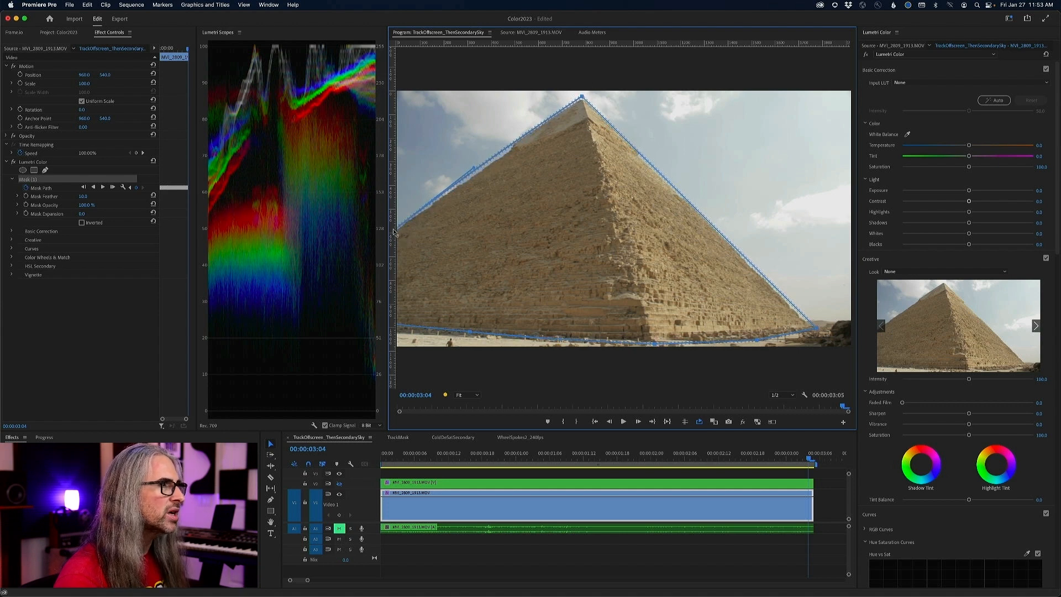
{"action": "left_click", "coordinate": [489, 160]}
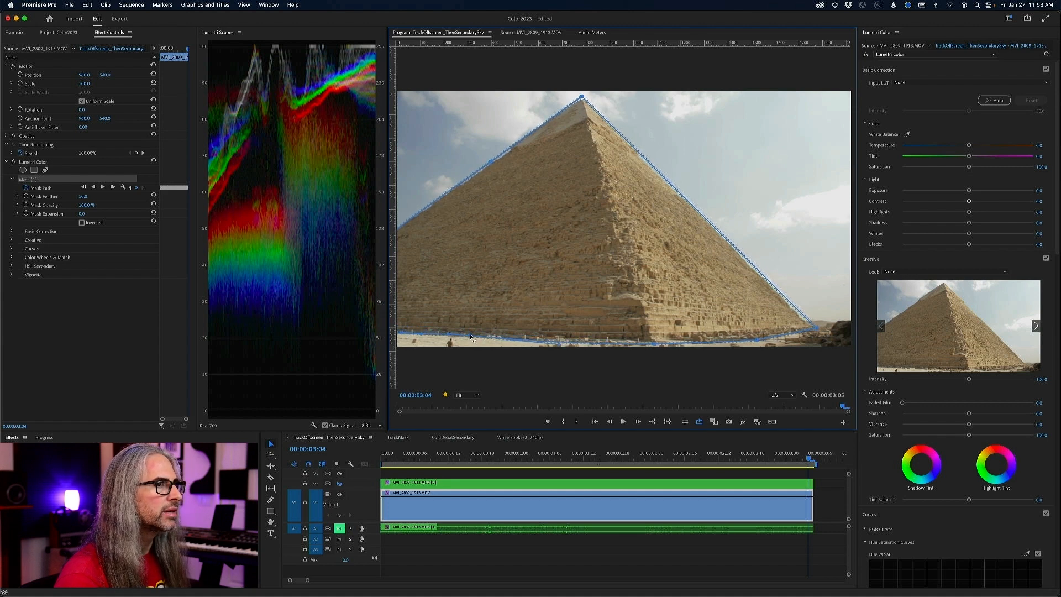
{"action": "left_click", "coordinate": [94, 188]}
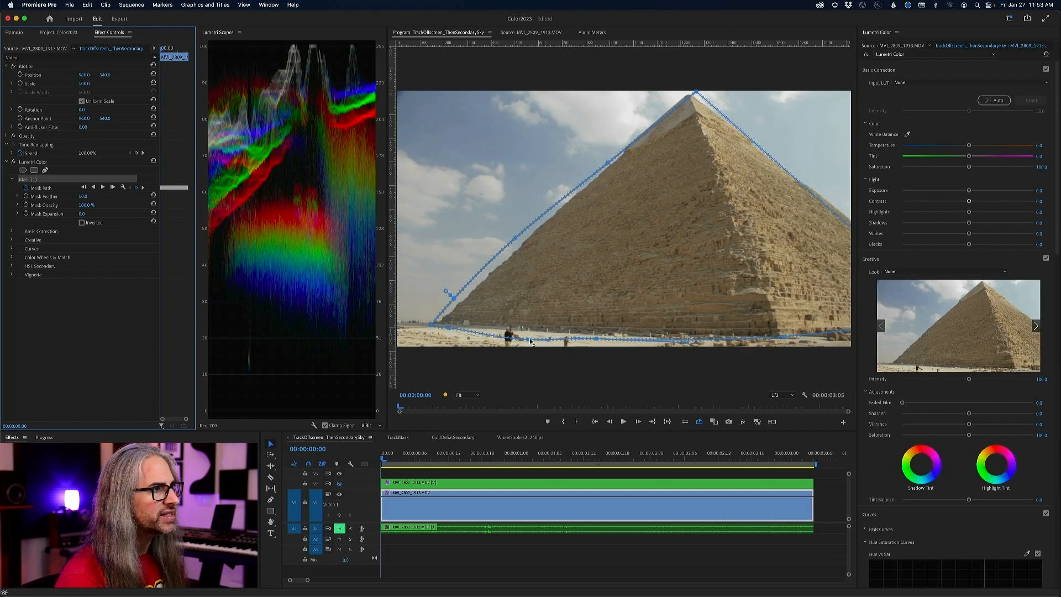
At the clip's first frame, refine the mask's bottom edge, left slope and apex to fit the pyramid.
{"action": "left_click_drag", "start_coordinate": [529, 340], "coordinate": [531, 335]}
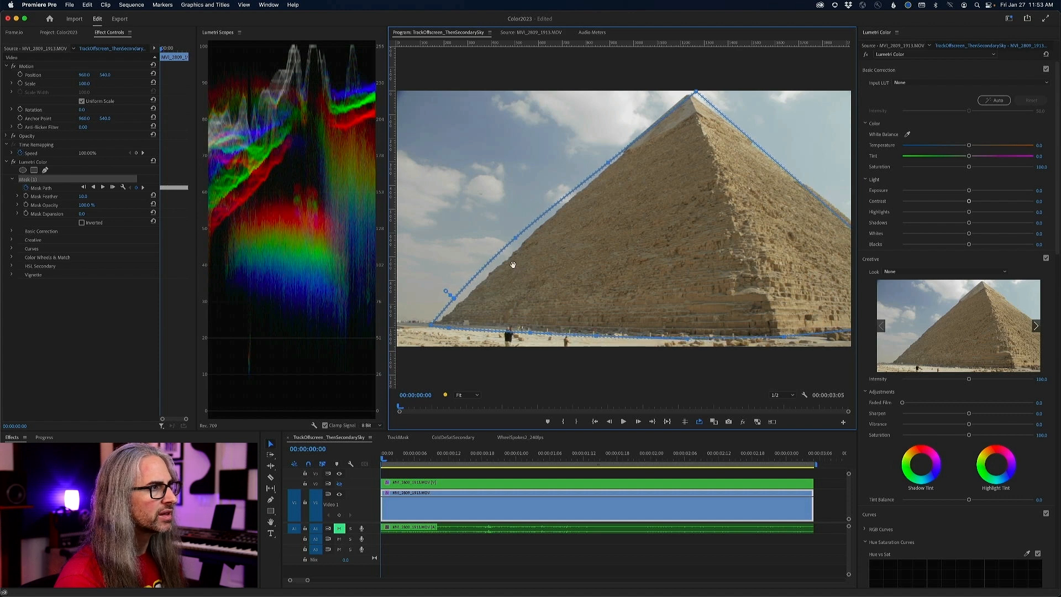
{"action": "left_click_drag", "start_coordinate": [516, 239], "coordinate": [519, 242]}
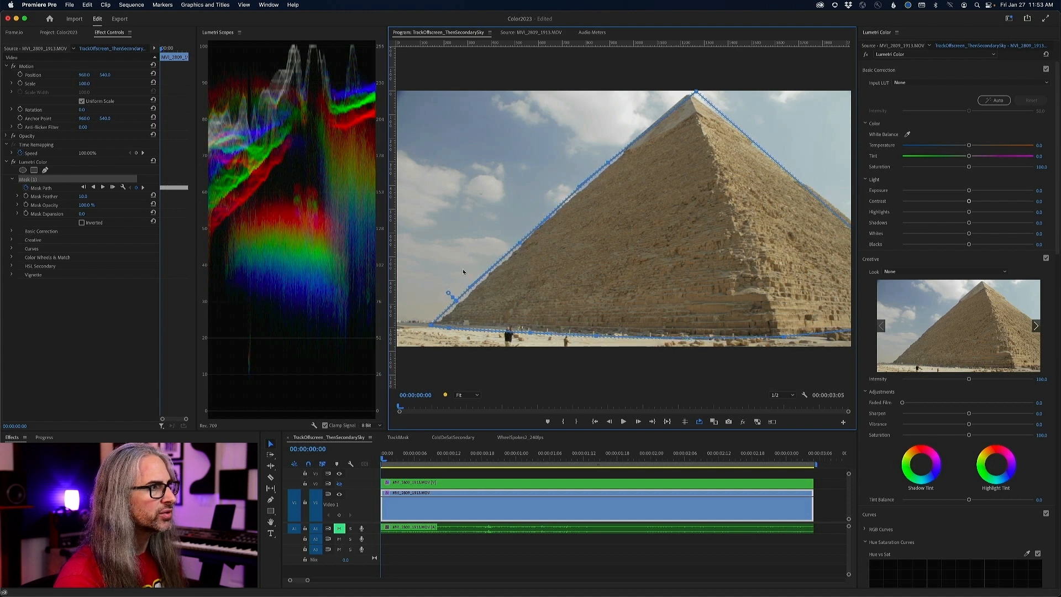
{"action": "left_click", "coordinate": [385, 464]}
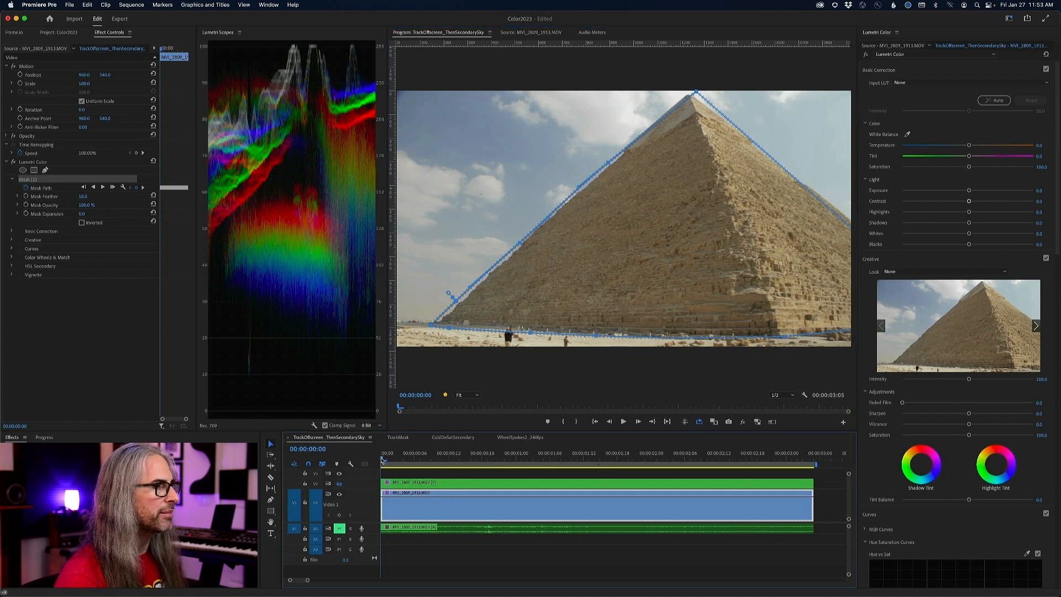
{"action": "mouse_move", "coordinate": [385, 463]}
{"action": "left_mouse_down"}
{"action": "mouse_move", "coordinate": [774, 473]}
{"action": "mouse_move", "coordinate": [384, 466]}
{"action": "left_mouse_up"}
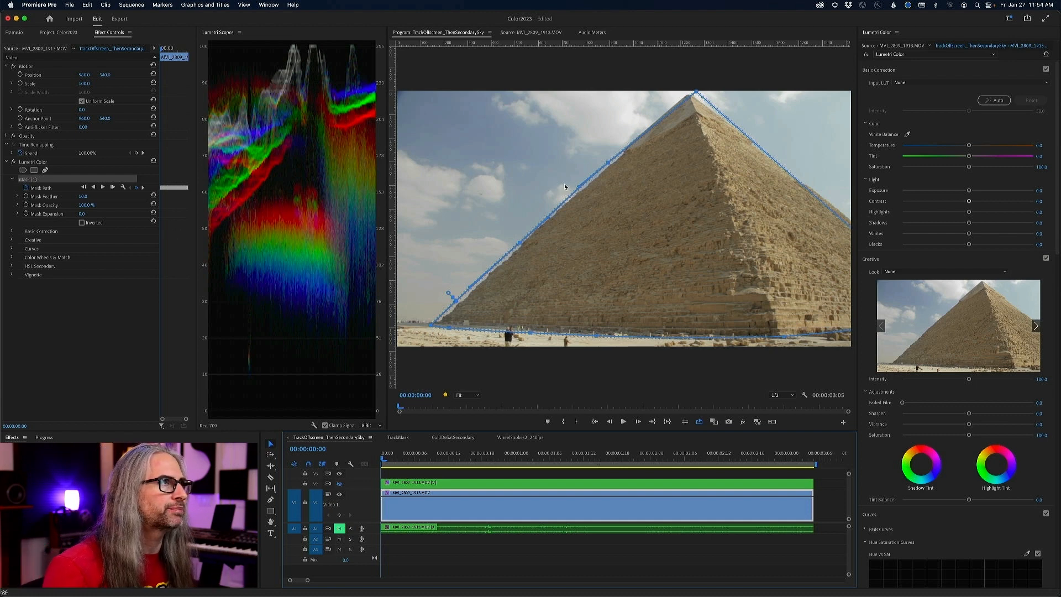
{"action": "left_click_drag", "start_coordinate": [696, 93], "coordinate": [690, 91]}
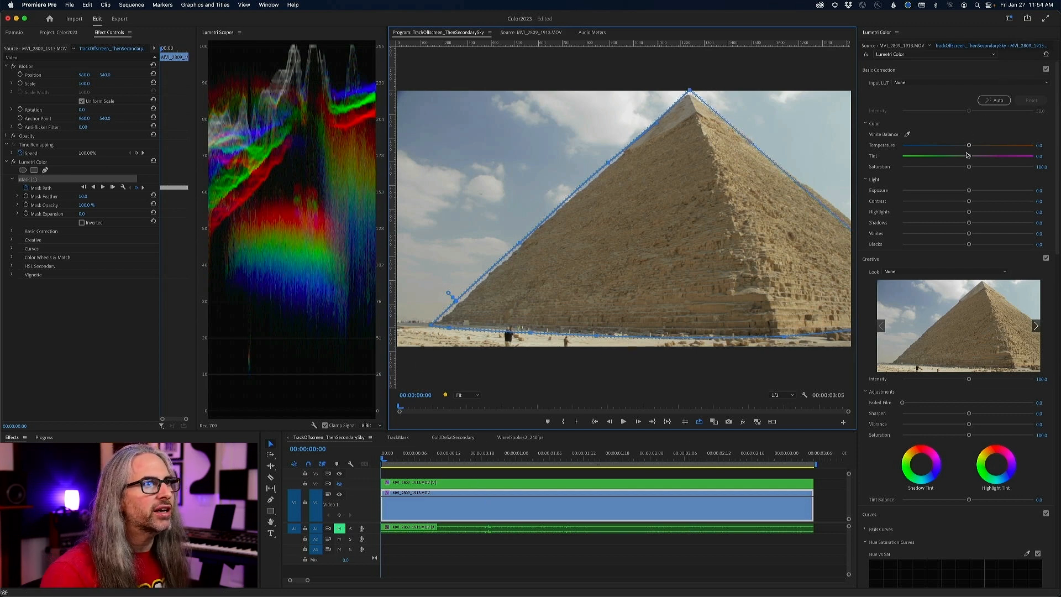
Grade the masked pyramid with Temperature 31.2 and Contrast 43.2, and refit the mask's right slope at 00:00:00:11.
{"action": "left_click_drag", "start_coordinate": [970, 147], "coordinate": [974, 146]}
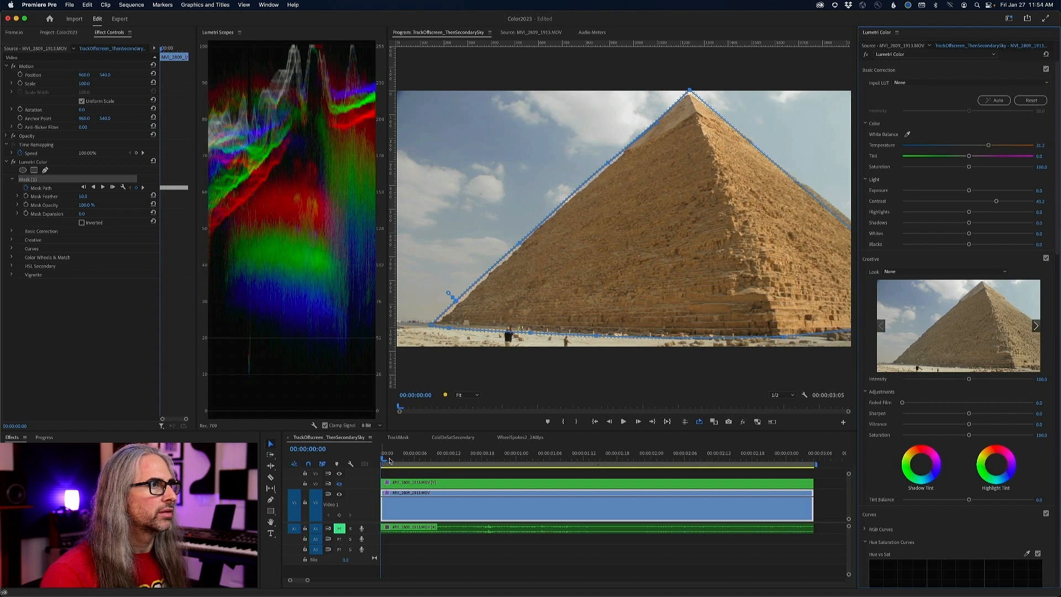
{"action": "key", "text": "space"}
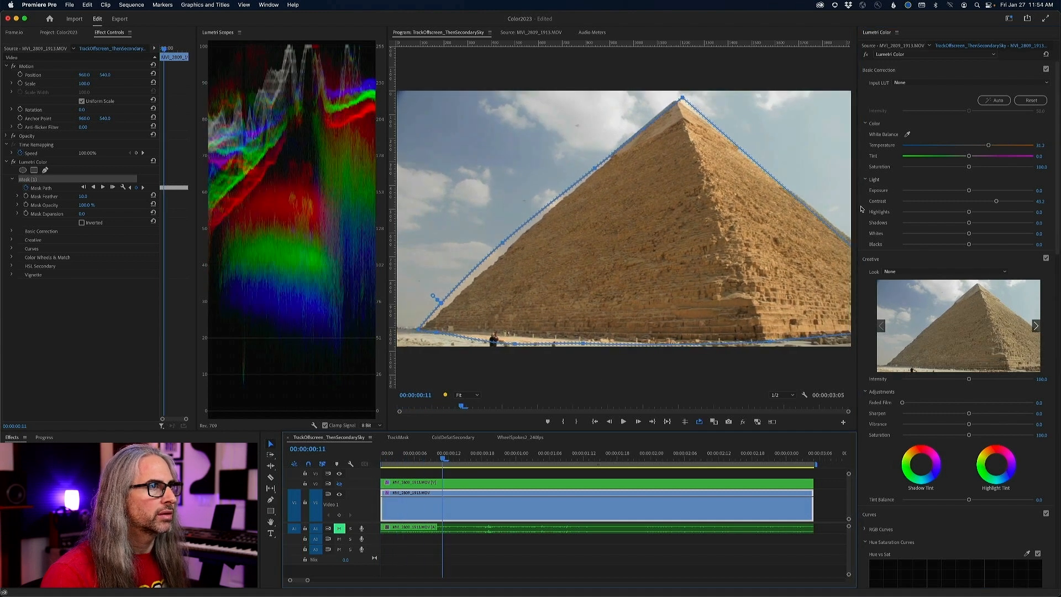
{"action": "left_click_drag", "start_coordinate": [834, 233], "coordinate": [840, 231]}
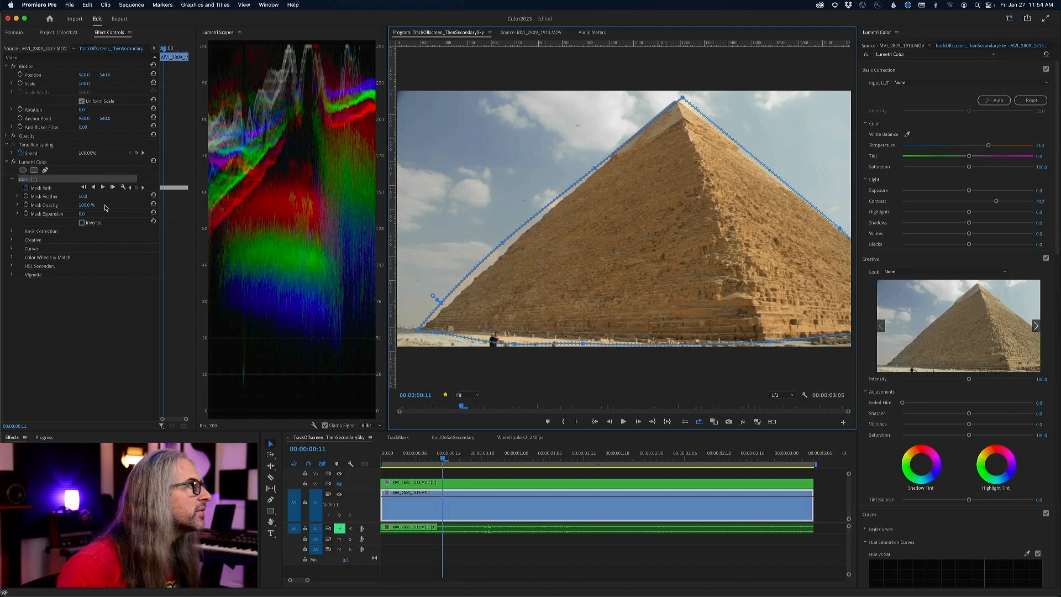
Soften the pyramid mask to a feather of 70, and set Saturation to about 113.6 and Highlights to about -18.6.
{"action": "left_click", "coordinate": [83, 196]}
{"action": "mouse_move", "coordinate": [82, 197]}
{"action": "left_mouse_down"}
{"action": "mouse_move", "coordinate": [114, 196]}
{"action": "mouse_move", "coordinate": [92, 196]}
{"action": "left_mouse_up"}
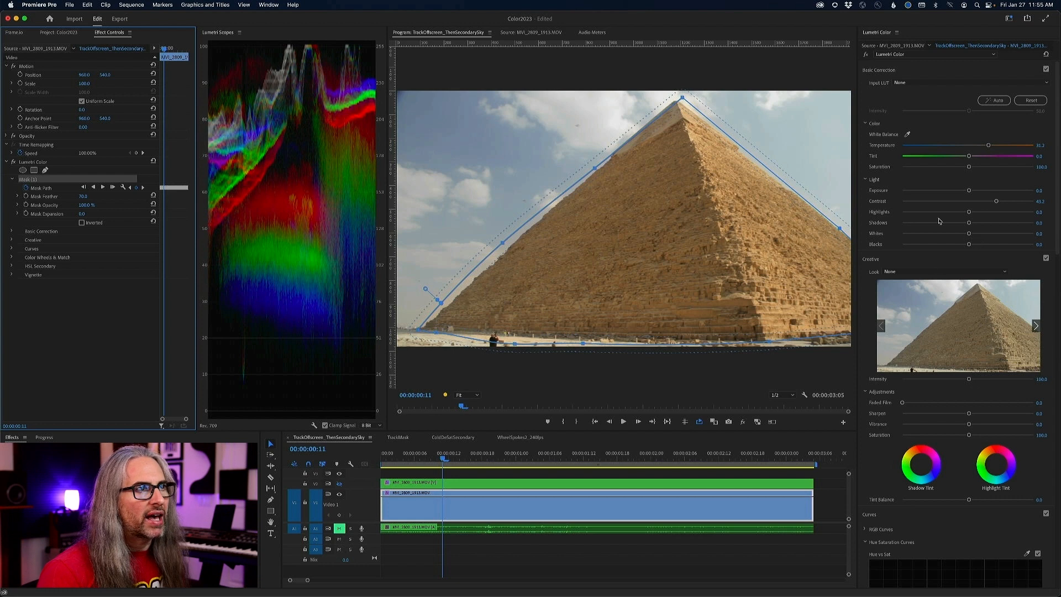
{"action": "left_click_drag", "start_coordinate": [971, 170], "coordinate": [976, 170]}
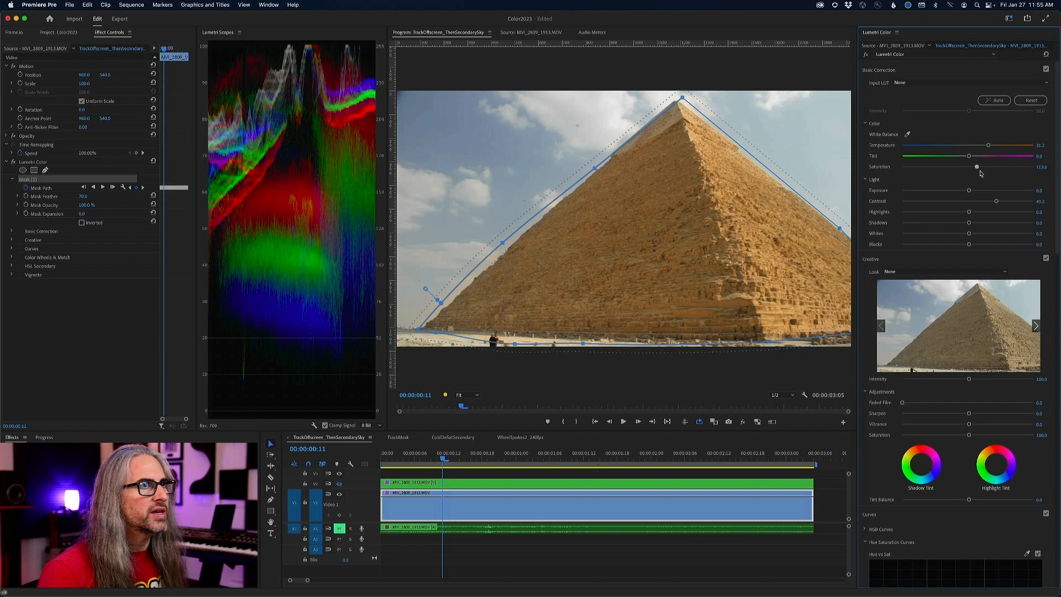
{"action": "left_click_drag", "start_coordinate": [967, 213], "coordinate": [957, 211]}
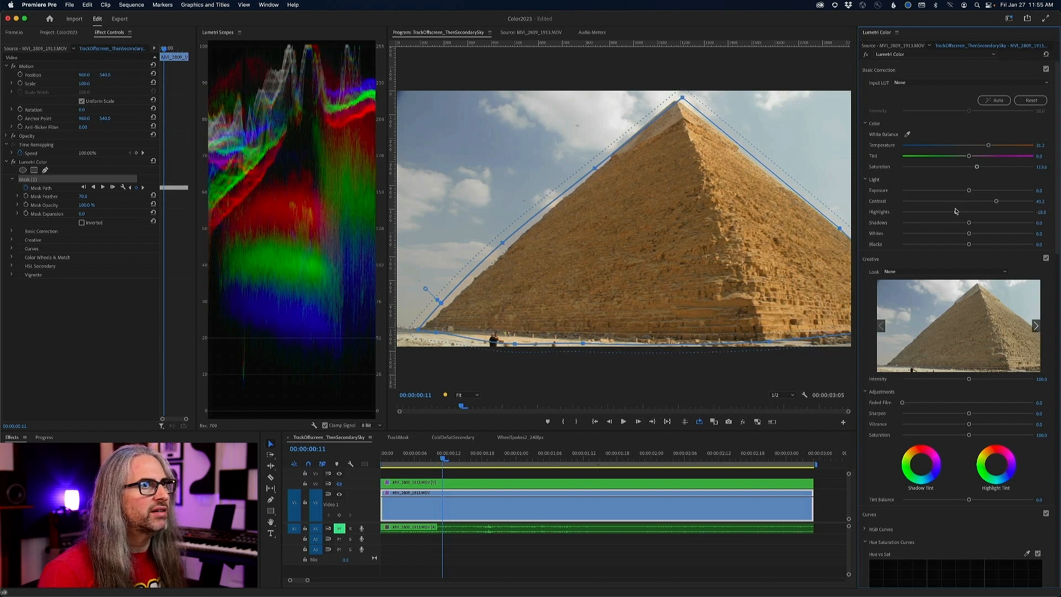
Play the clip without the mask outline, compare the Lumetri Color effect on and off, and return to the first frame.
{"action": "key", "text": "Home"}
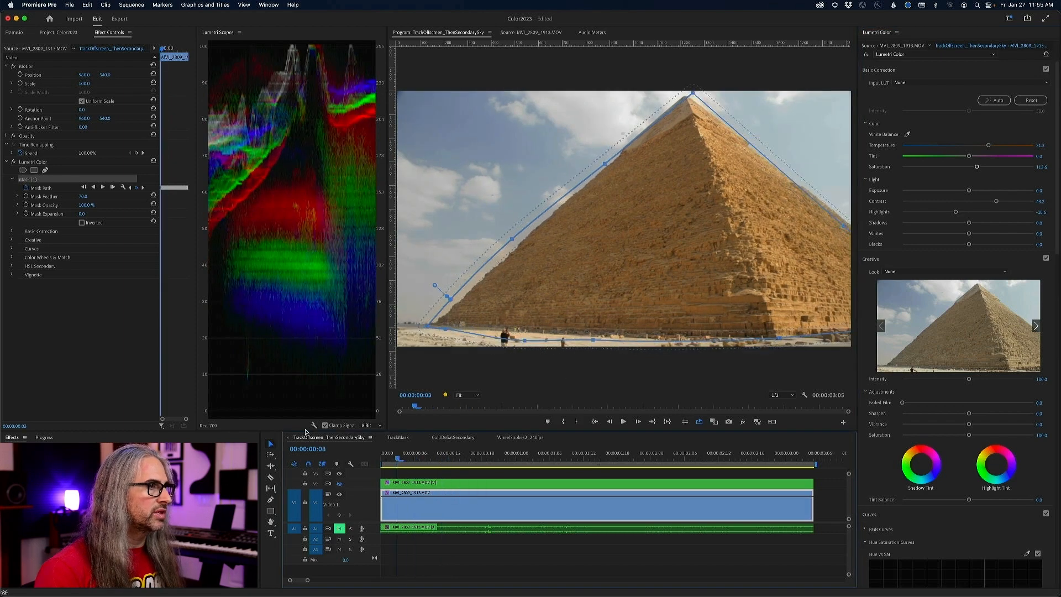
{"action": "left_click", "coordinate": [135, 332]}
{"action": "key", "text": "space"}
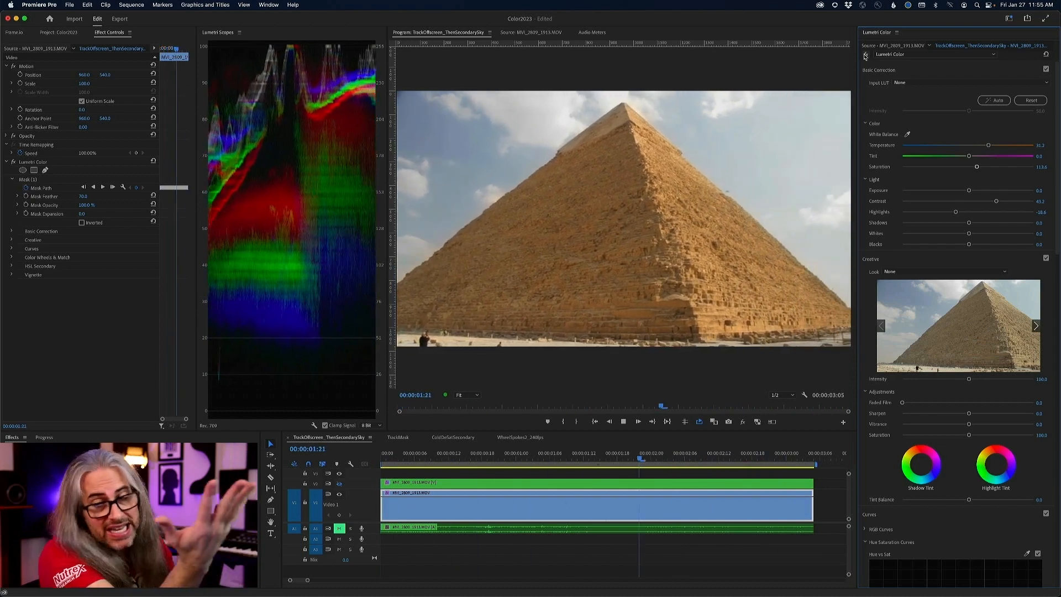
{"action": "left_click", "coordinate": [865, 56]}
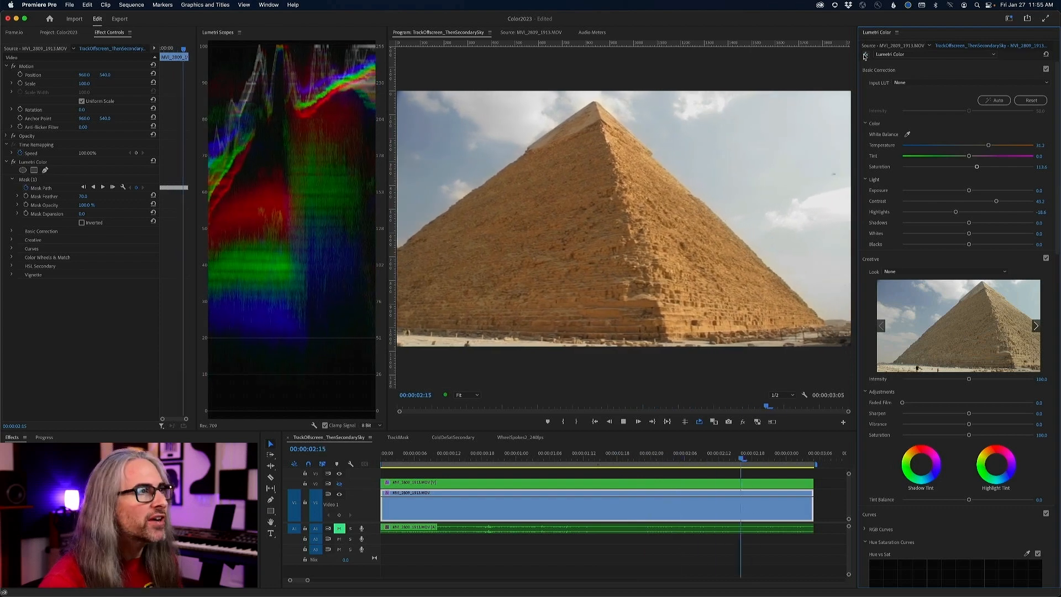
{"action": "left_click", "coordinate": [866, 56]}
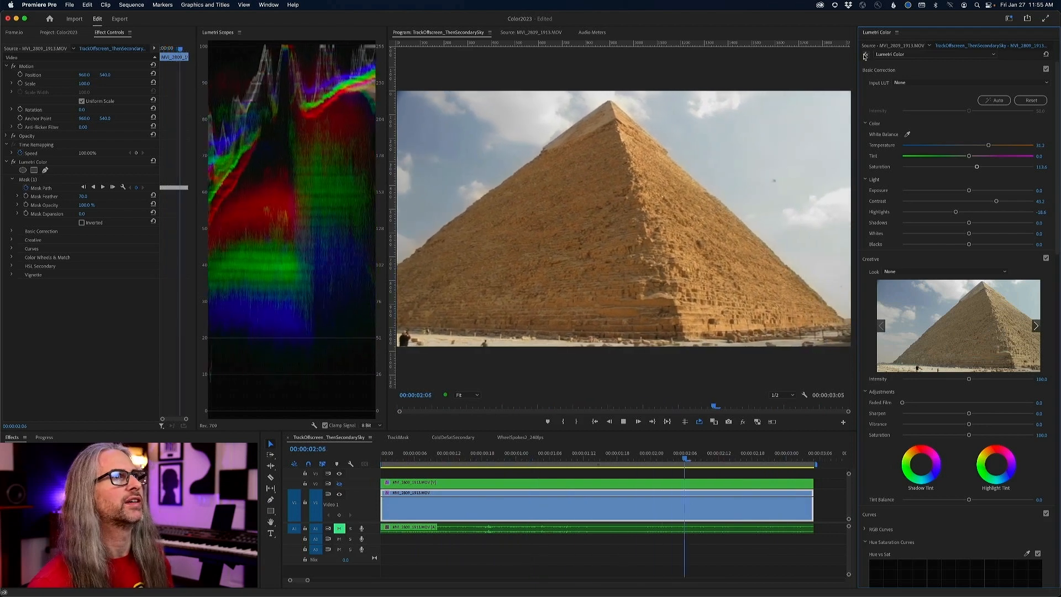
{"action": "left_click", "coordinate": [865, 56]}
{"action": "left_click", "coordinate": [865, 56]}
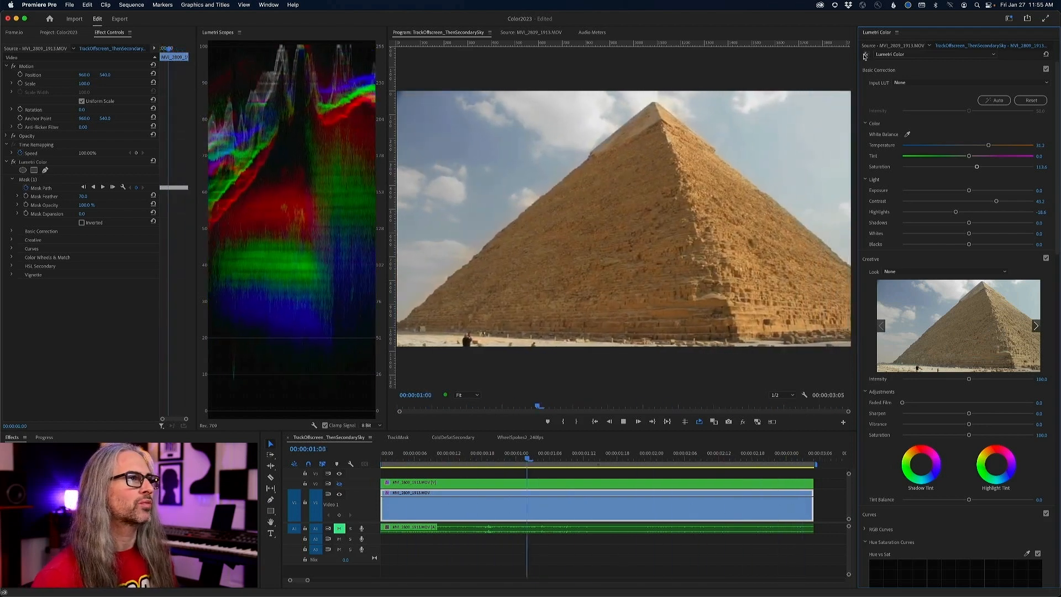
{"action": "left_click", "coordinate": [629, 422]}
{"action": "left_click_drag", "start_coordinate": [607, 456], "coordinate": [337, 445]}
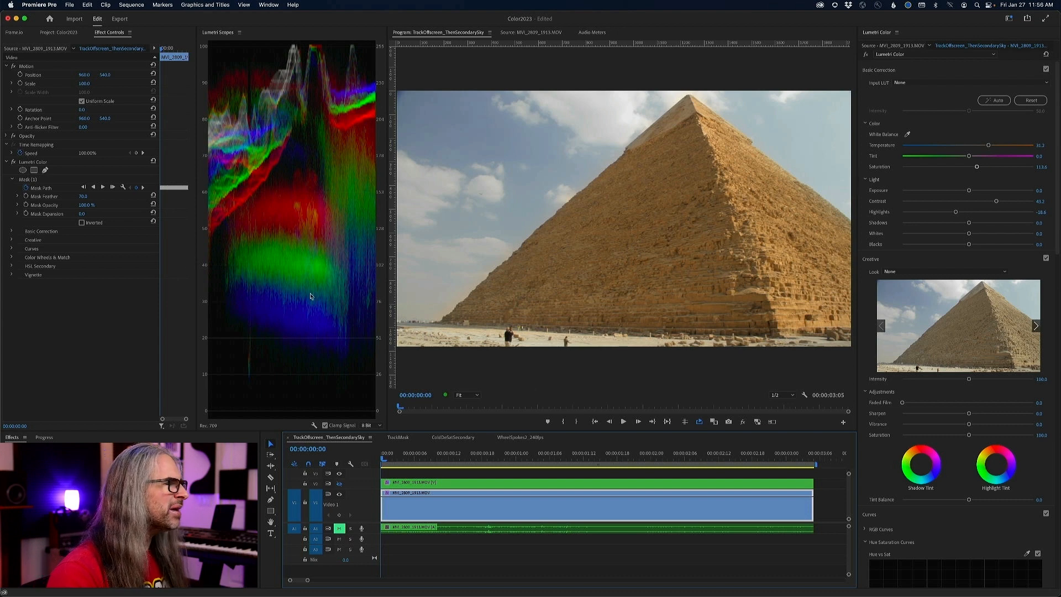
Duplicate the clip's Lumetri Color effect with its tracked mask, and invert the mask on the copy.
{"action": "right_click", "coordinate": [37, 164]}
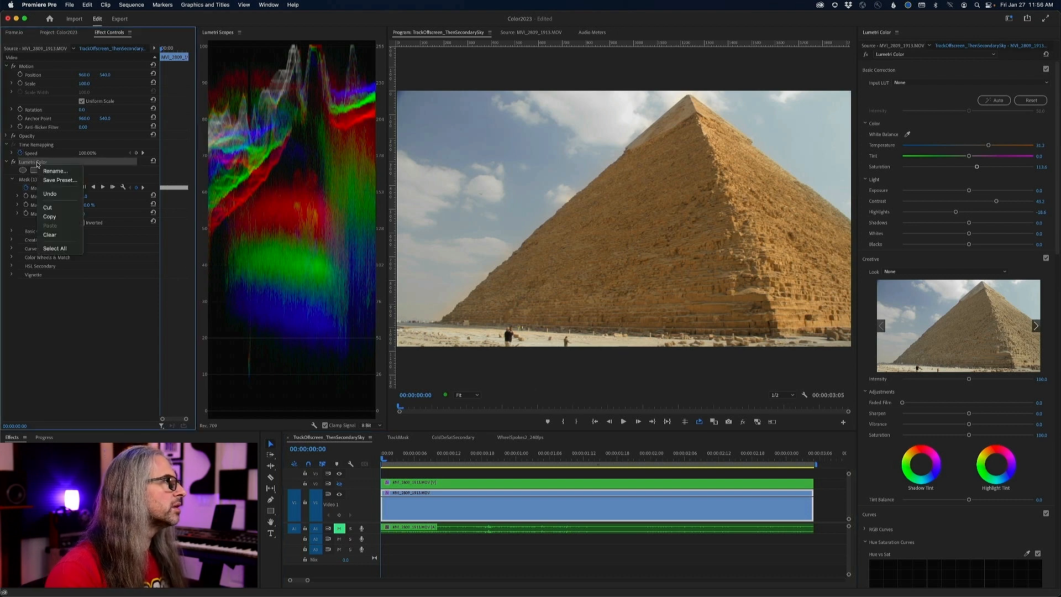
{"action": "left_click", "coordinate": [49, 217]}
{"action": "left_click", "coordinate": [49, 314]}
{"action": "right_click", "coordinate": [49, 314]}
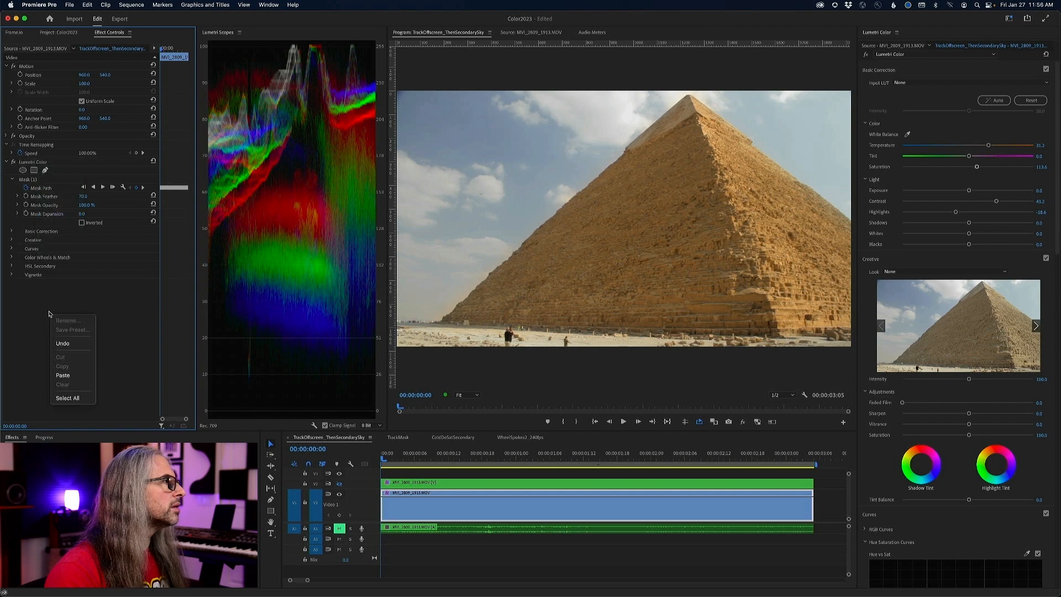
{"action": "left_click", "coordinate": [62, 375]}
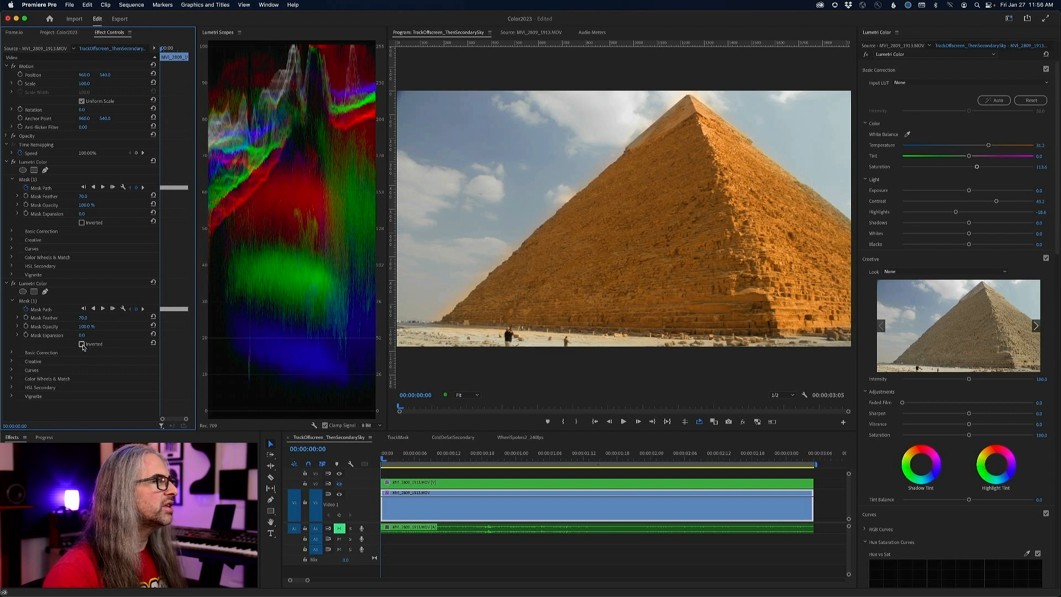
{"action": "left_click", "coordinate": [83, 344]}
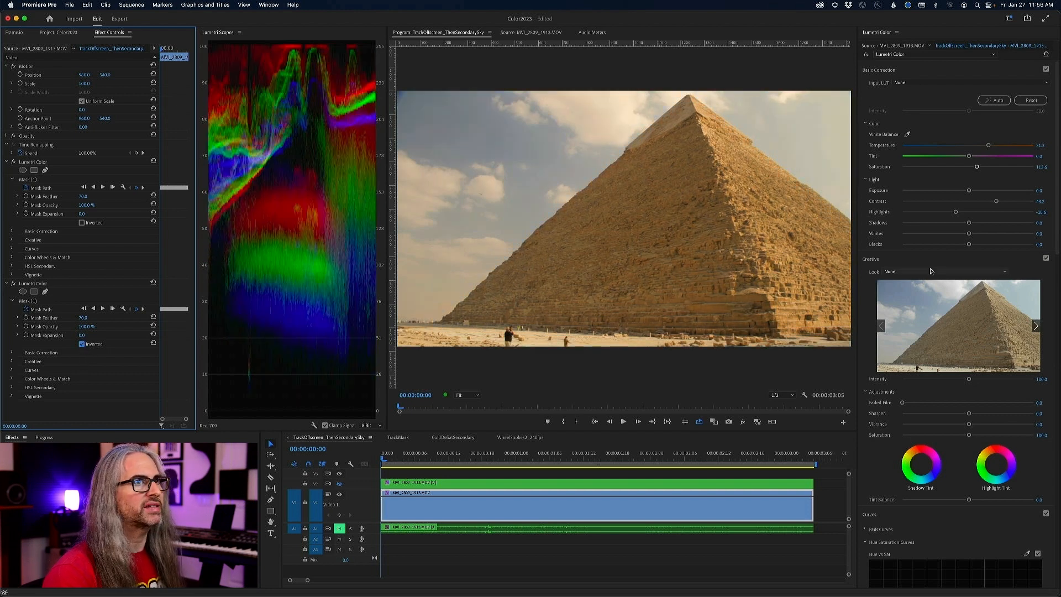
Cool the sky correction to a Temperature of about -23.4, and set its mask to about 8 feather and -13 expansion.
{"action": "left_click_drag", "start_coordinate": [989, 146], "coordinate": [945, 145]}
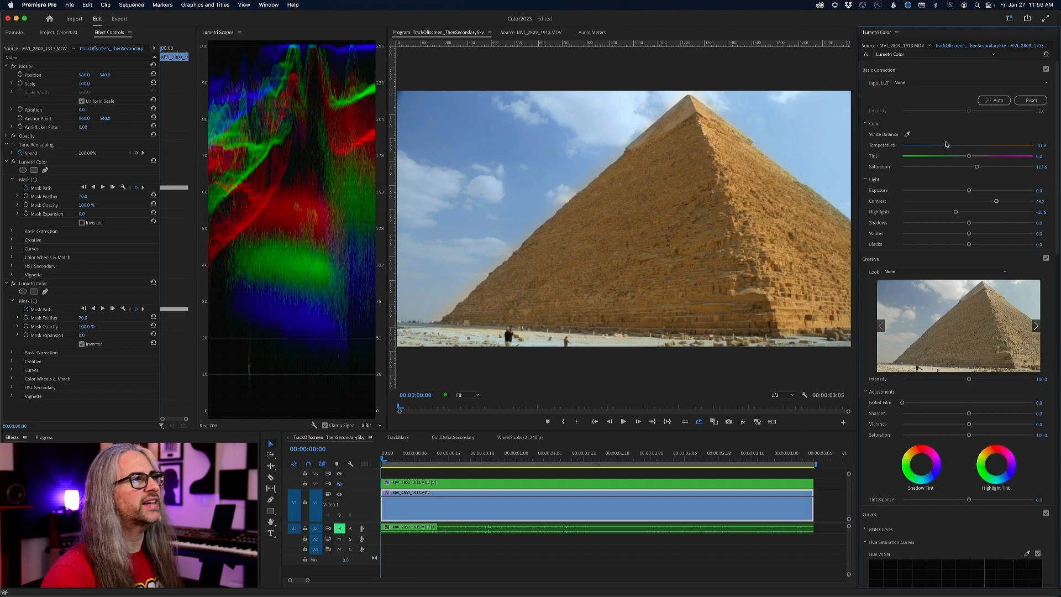
{"action": "left_click_drag", "start_coordinate": [949, 144], "coordinate": [952, 144]}
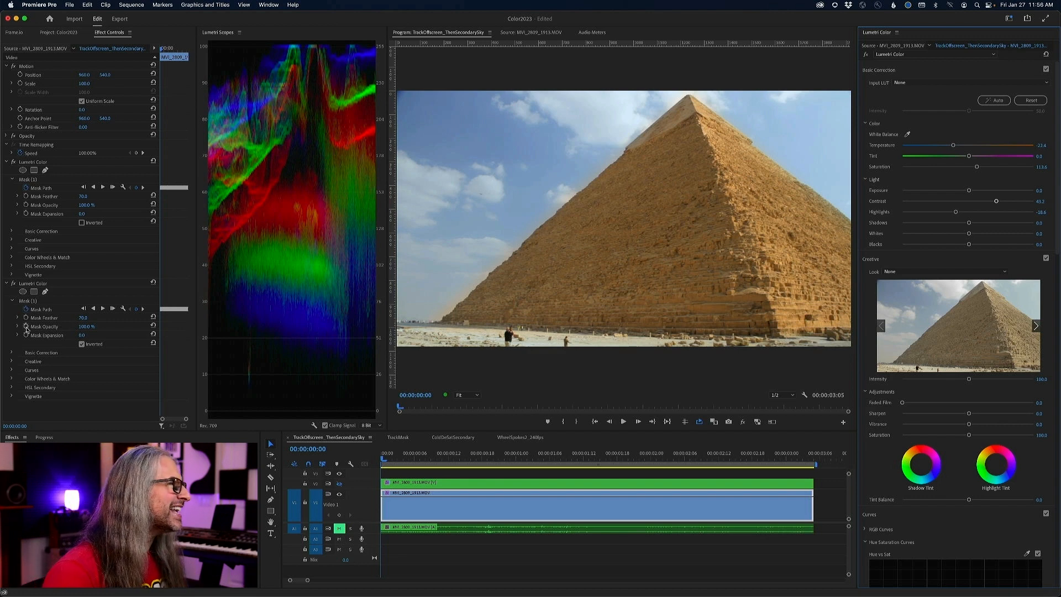
{"action": "left_click", "coordinate": [63, 301]}
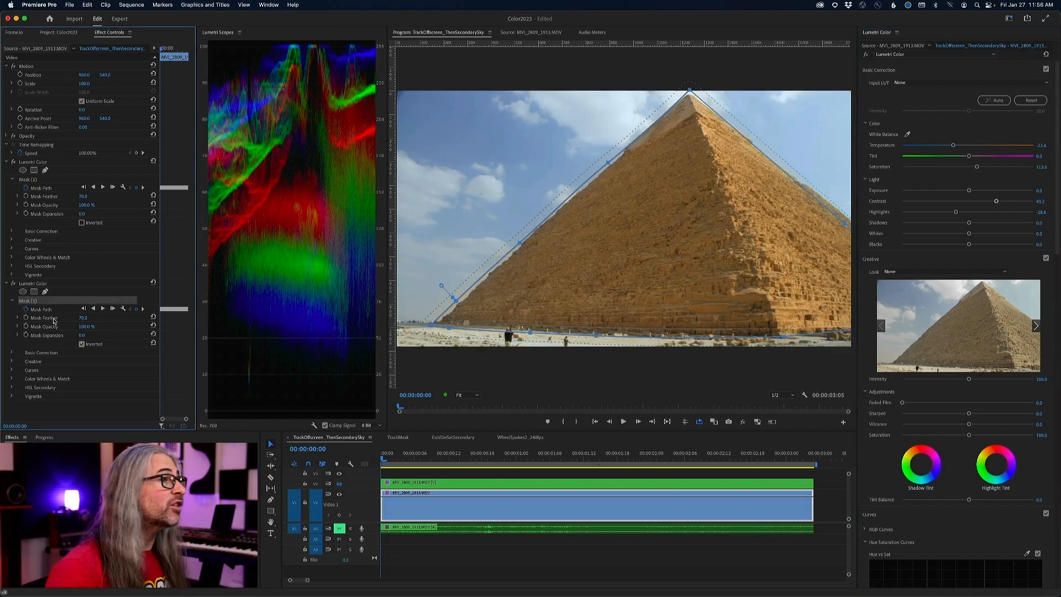
{"action": "left_click_drag", "start_coordinate": [83, 318], "coordinate": [52, 337]}
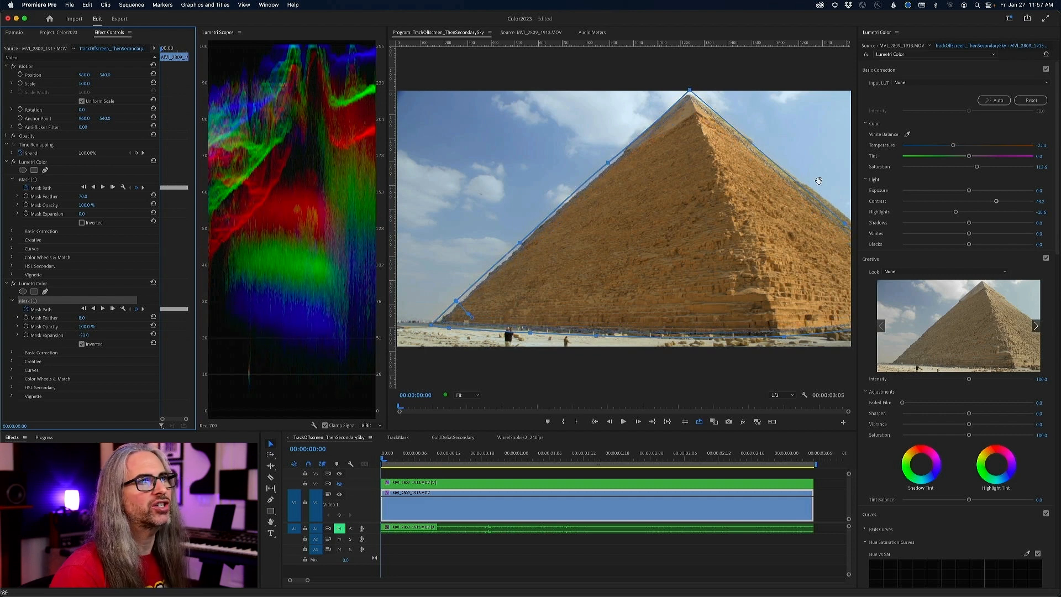
Darken the sky correction with Highlights at about -55 and Shadows at about -59, and play the clip to its end.
{"action": "left_click_drag", "start_coordinate": [970, 223], "coordinate": [931, 213]}
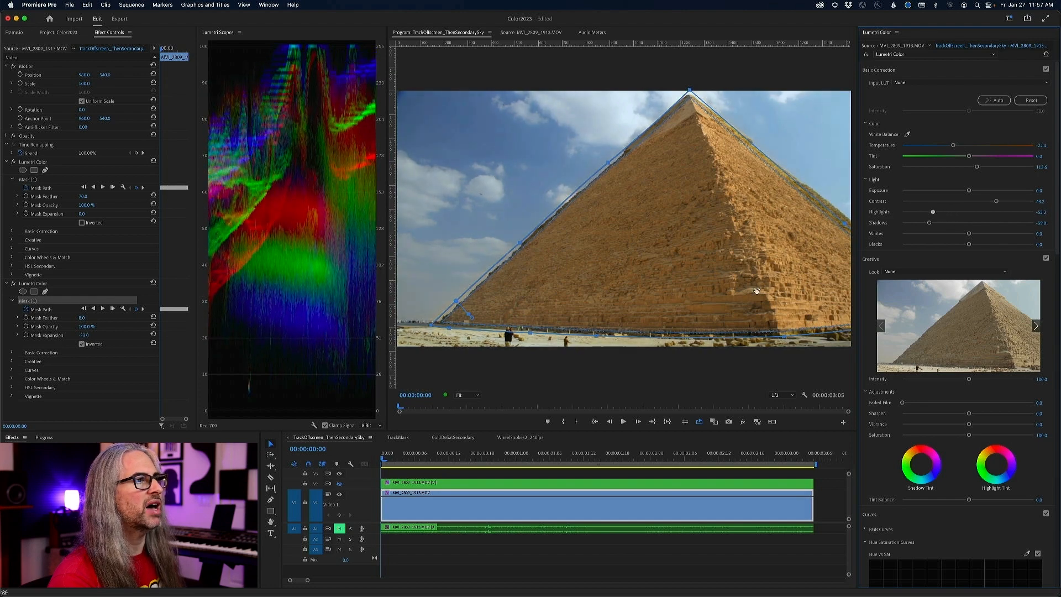
{"action": "left_click", "coordinate": [398, 408]}
{"action": "key", "text": "space"}
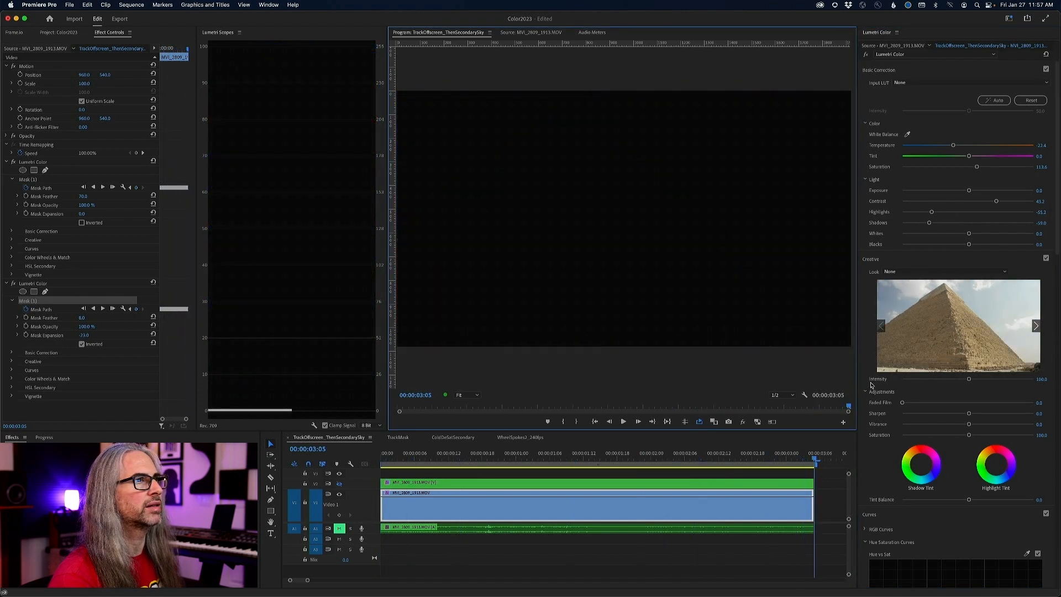
Park the playhead at 00:00:03:01 and bring the sky correction's Hue Saturation Curves into view.
{"action": "left_click_drag", "start_coordinate": [847, 409], "coordinate": [825, 405]}
{"action": "scroll", "coordinate": [1058, 324], "scroll_direction": "down", "scroll_amount": 10}
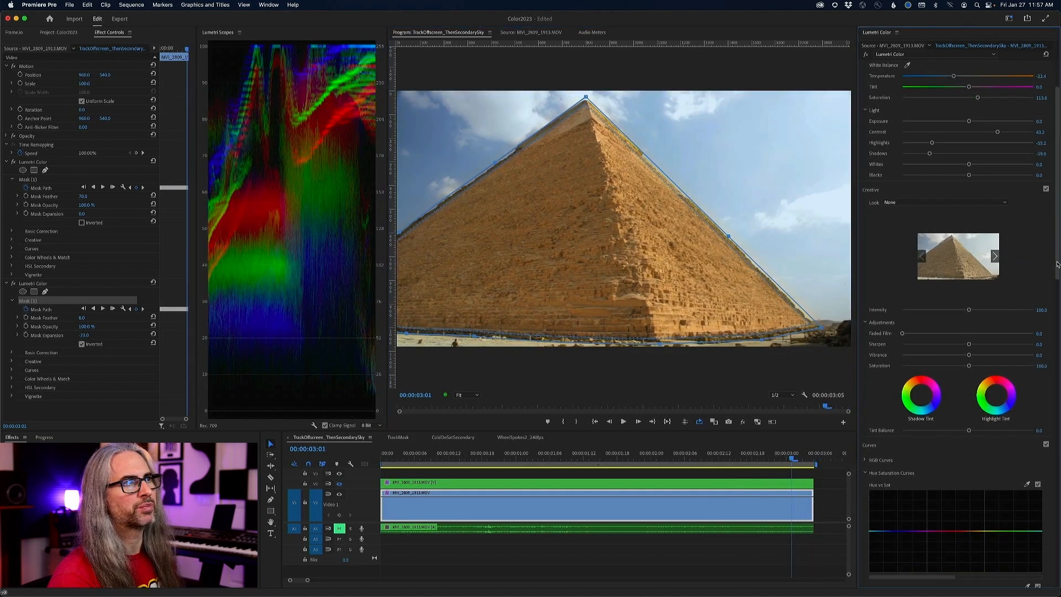
{"action": "scroll", "coordinate": [1059, 367], "scroll_direction": "down", "scroll_amount": 3}
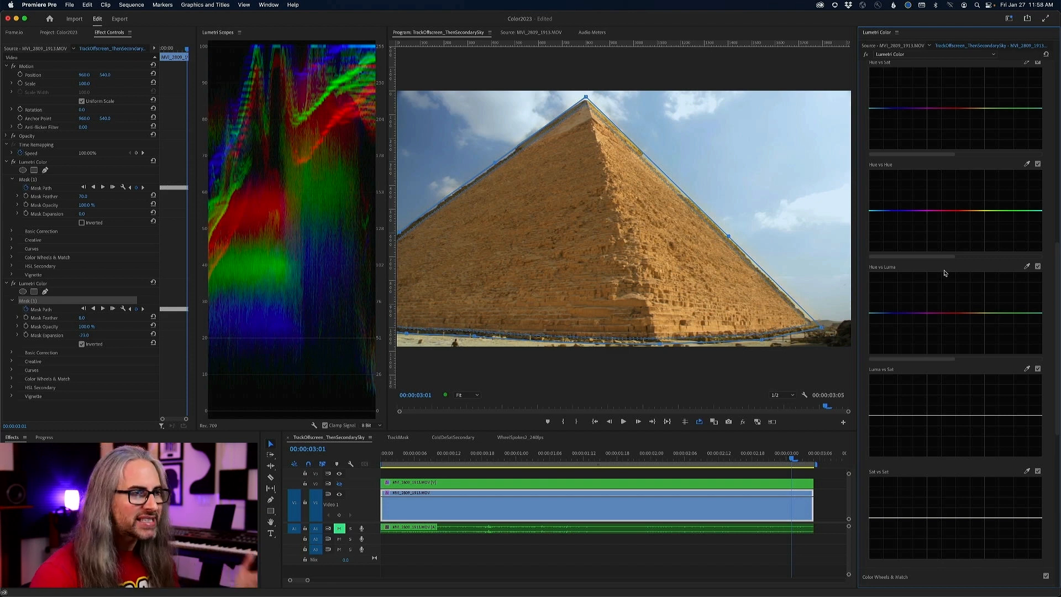
Sample the sky with the Hue vs Luma eyedropper, shift the curve view to center its blue points, and slightly lower the blue luma.
{"action": "left_click", "coordinate": [1028, 264]}
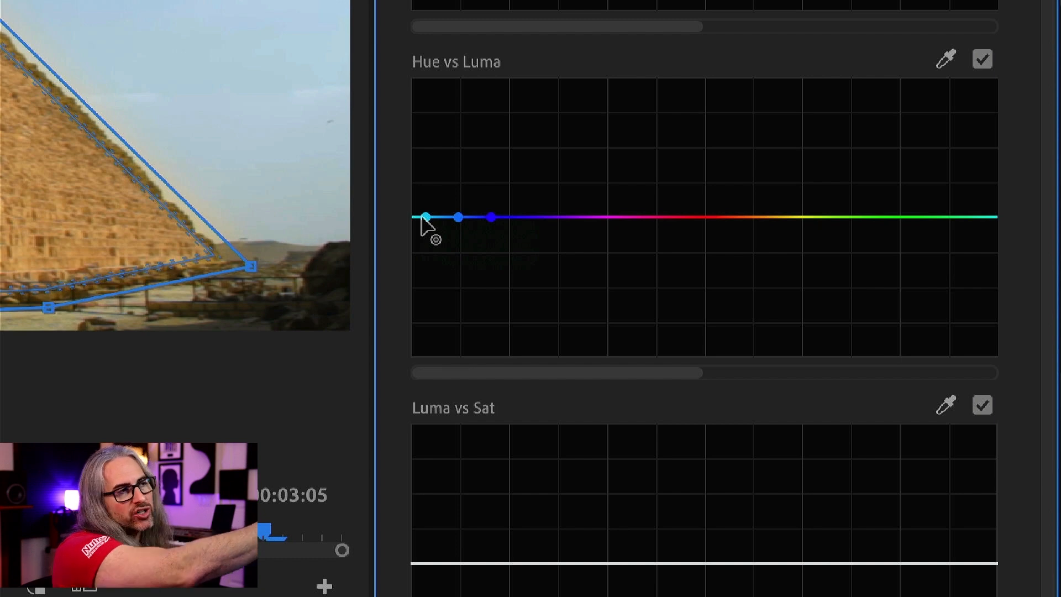
{"action": "left_click_drag", "start_coordinate": [559, 373], "coordinate": [773, 381]}
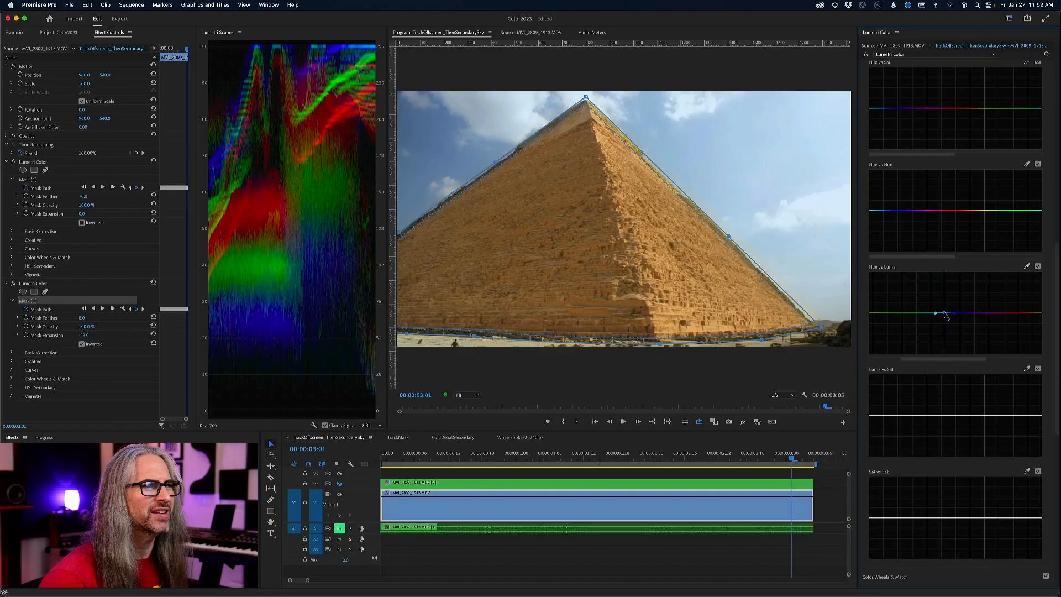
{"action": "mouse_move", "coordinate": [945, 313]}
{"action": "left_mouse_down"}
{"action": "mouse_move", "coordinate": [948, 337]}
{"action": "mouse_move", "coordinate": [942, 319]}
{"action": "left_mouse_up"}
Set the sky correction's Faded Film to about 57.4, Creative Saturation to about 115, and Whites to about -10.4.
{"action": "left_click_drag", "start_coordinate": [1057, 330], "coordinate": [1056, 159]}
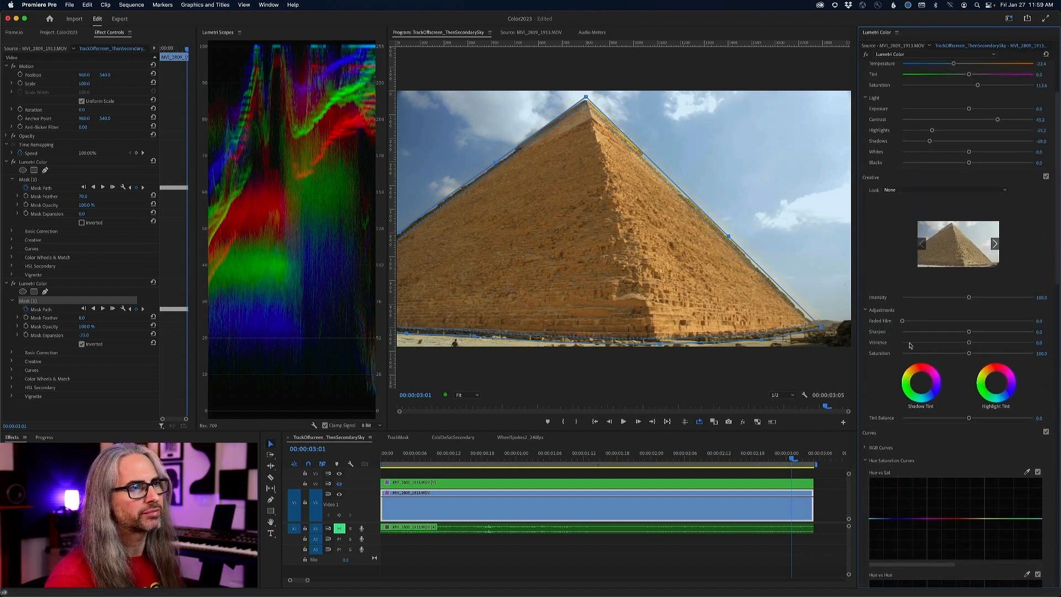
{"action": "left_click_drag", "start_coordinate": [902, 322], "coordinate": [977, 319]}
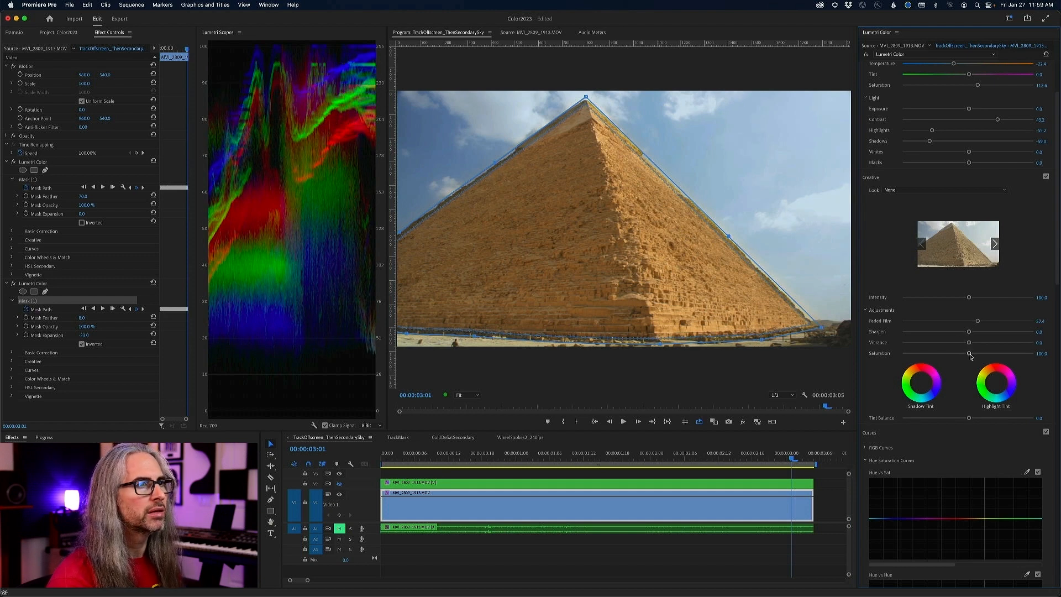
{"action": "left_click_drag", "start_coordinate": [969, 354], "coordinate": [978, 355]}
{"action": "scroll", "coordinate": [1056, 237], "scroll_direction": "up", "scroll_amount": 3}
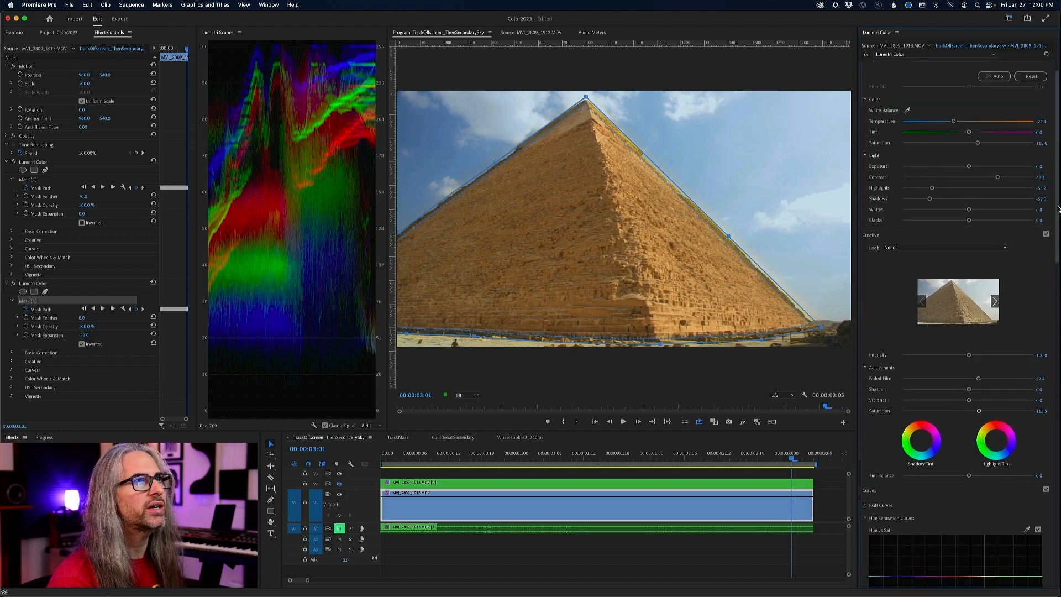
{"action": "left_click_drag", "start_coordinate": [968, 233], "coordinate": [960, 234]}
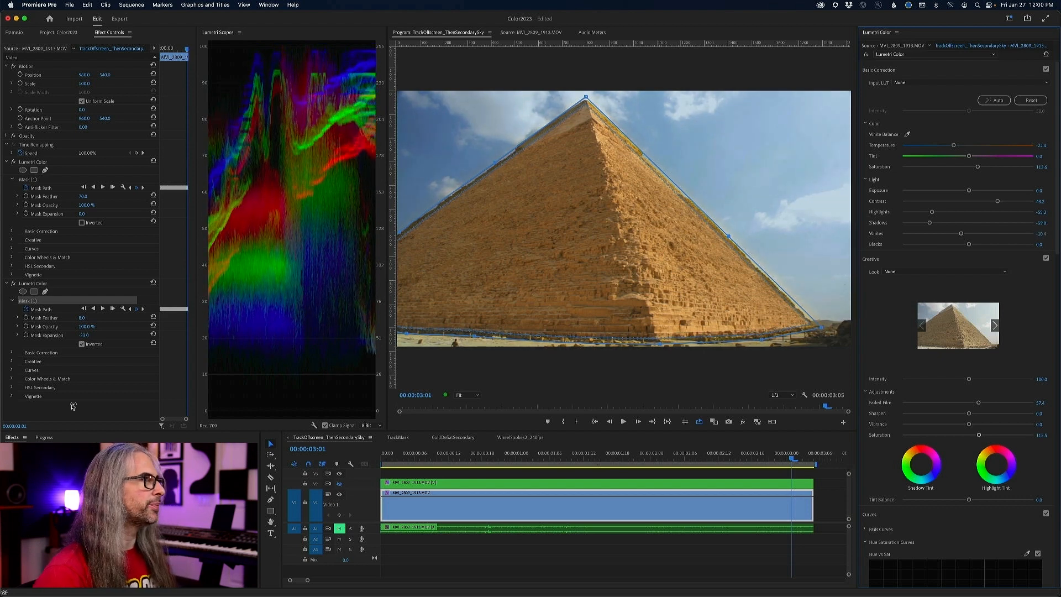
Hide the mask outline, soften the sky mask's feather to about 76, and raise its expansion while checking playback.
{"action": "left_click", "coordinate": [90, 410]}
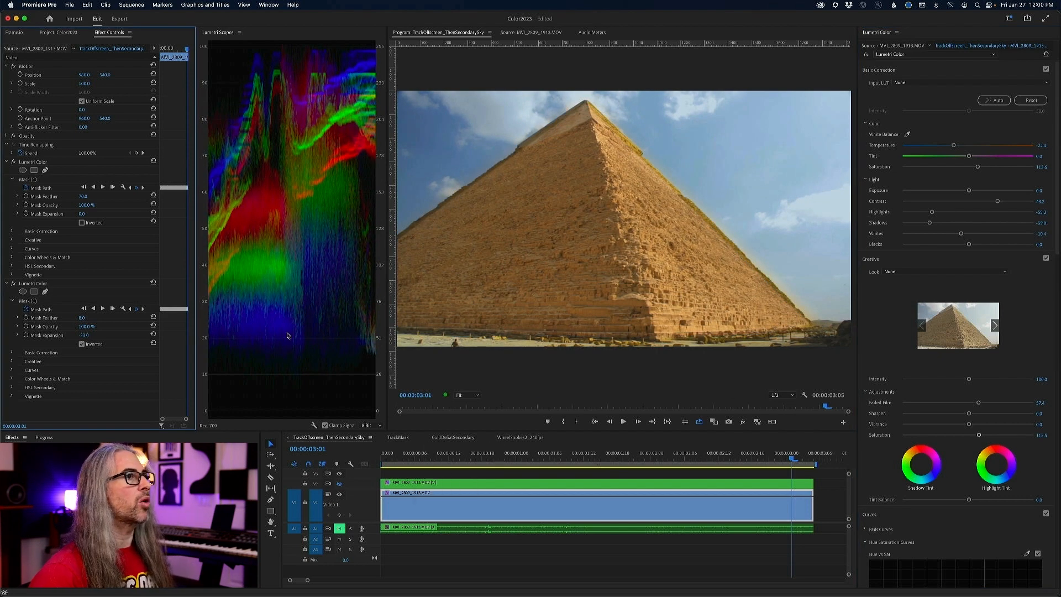
{"action": "left_click_drag", "start_coordinate": [81, 318], "coordinate": [92, 318]}
{"action": "key", "text": "space"}
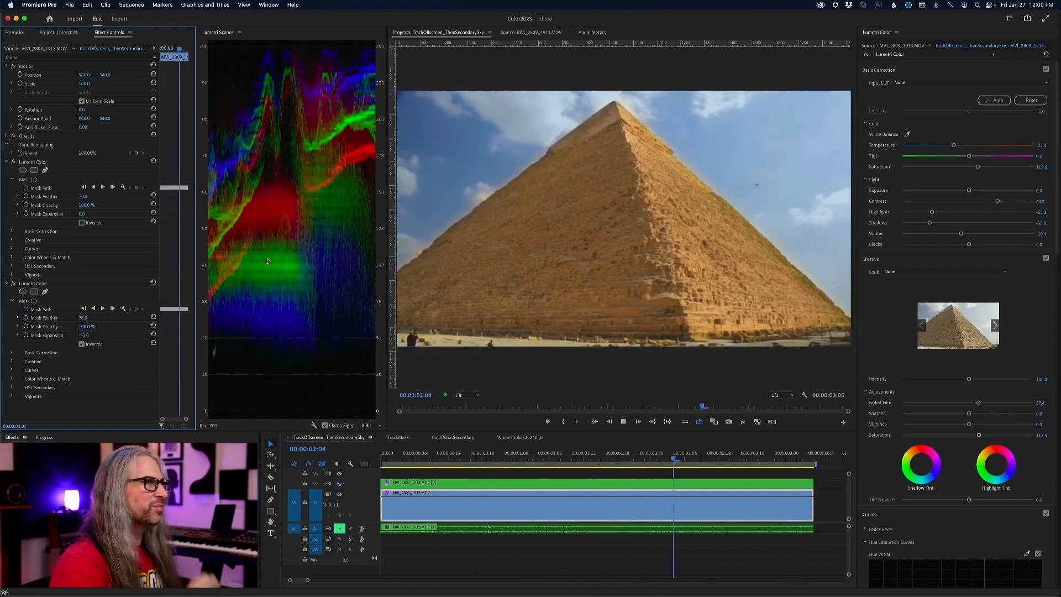
{"action": "key", "text": "space"}
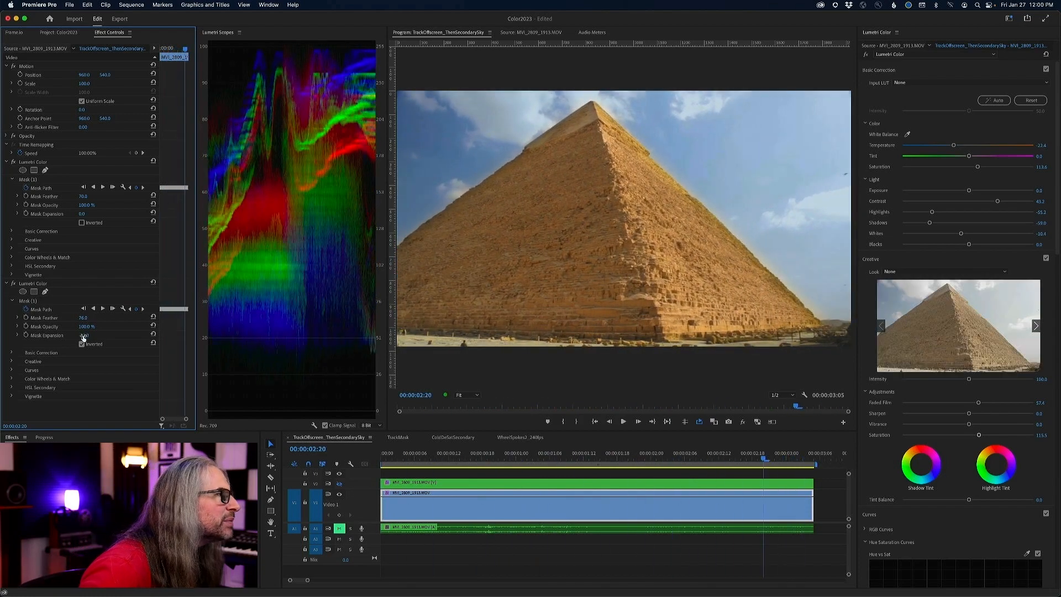
{"action": "left_click_drag", "start_coordinate": [84, 335], "coordinate": [88, 335]}
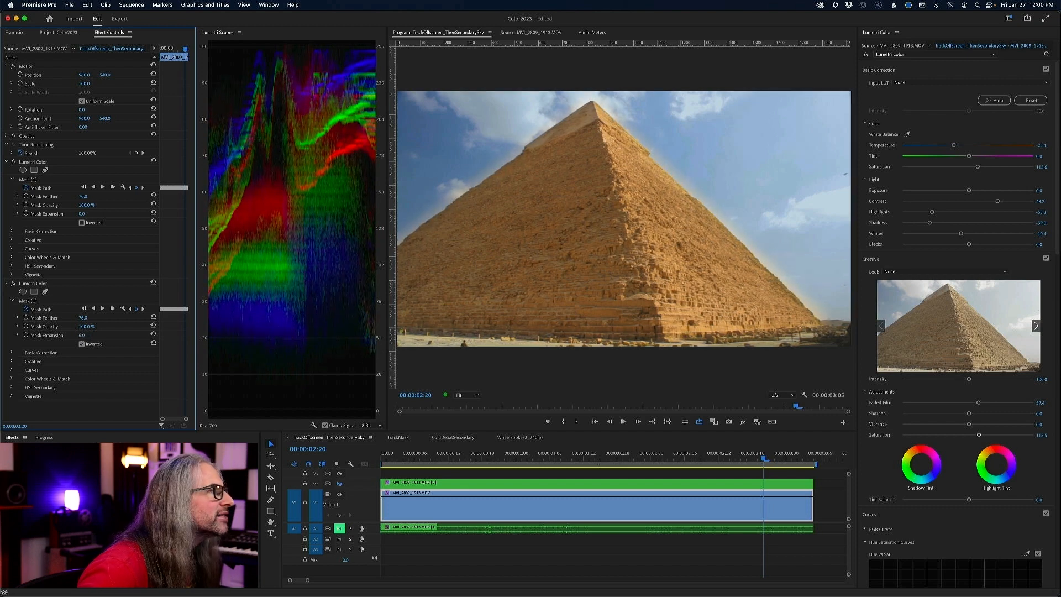
Play the clip and compare the masked grade against the upper V2 clip and against the view with all effects muted.
{"action": "key", "text": "space"}
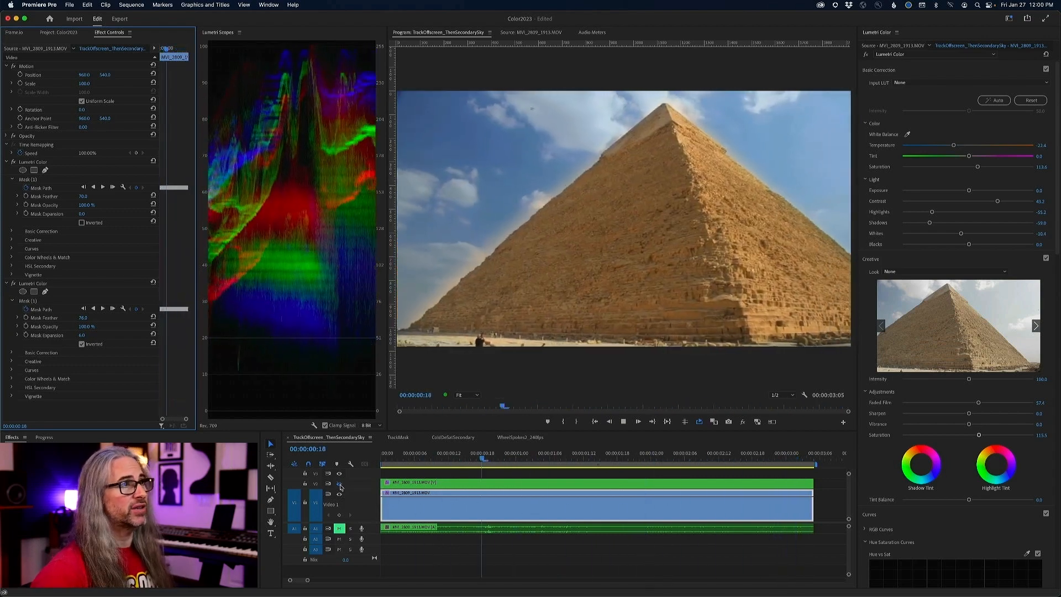
{"action": "left_click", "coordinate": [340, 484]}
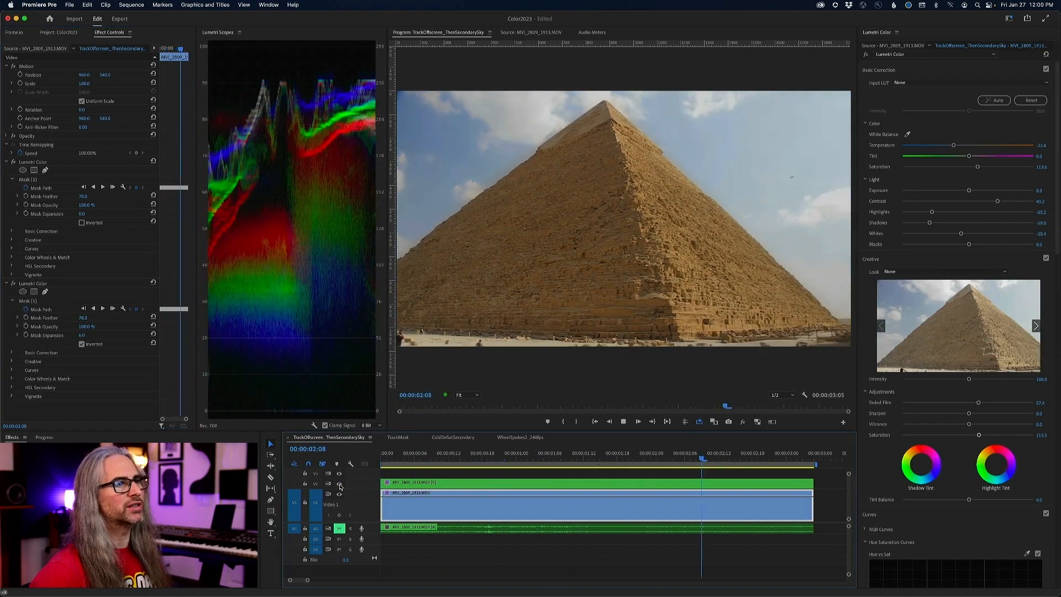
{"action": "left_click", "coordinate": [339, 484]}
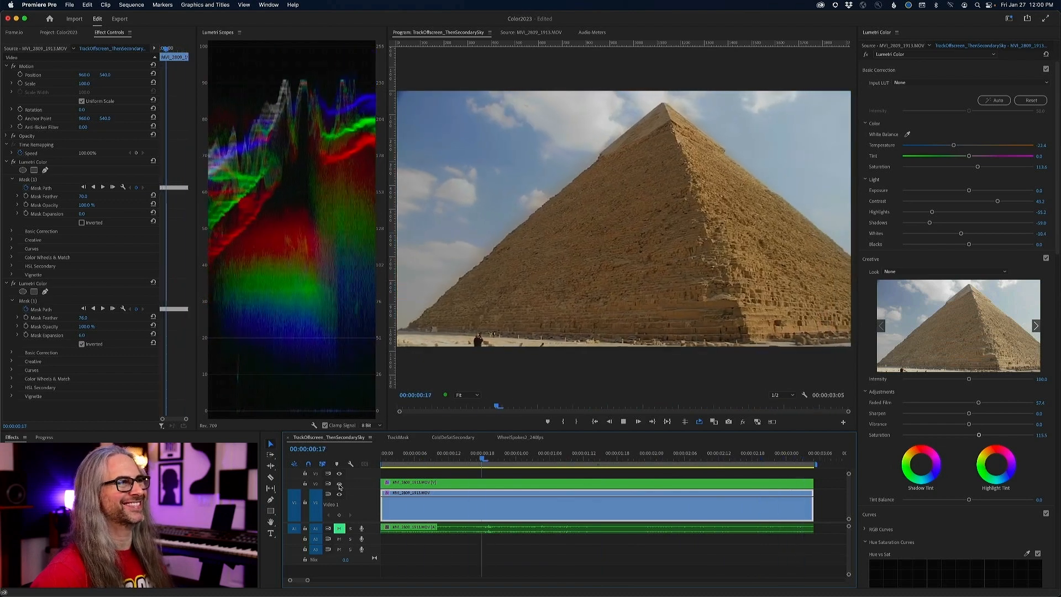
{"action": "key", "text": "space"}
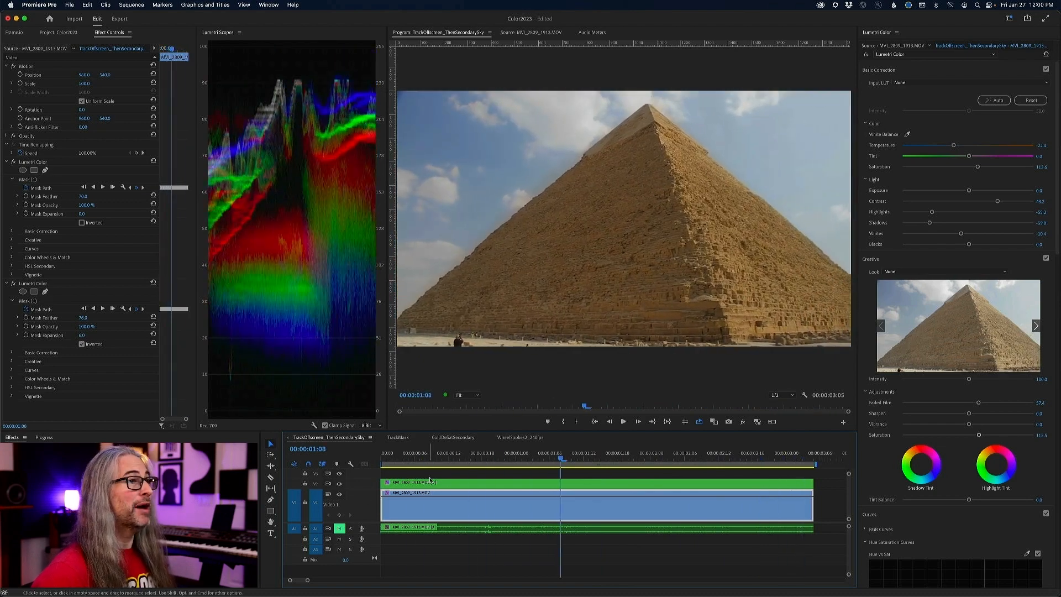
{"action": "left_click", "coordinate": [744, 422]}
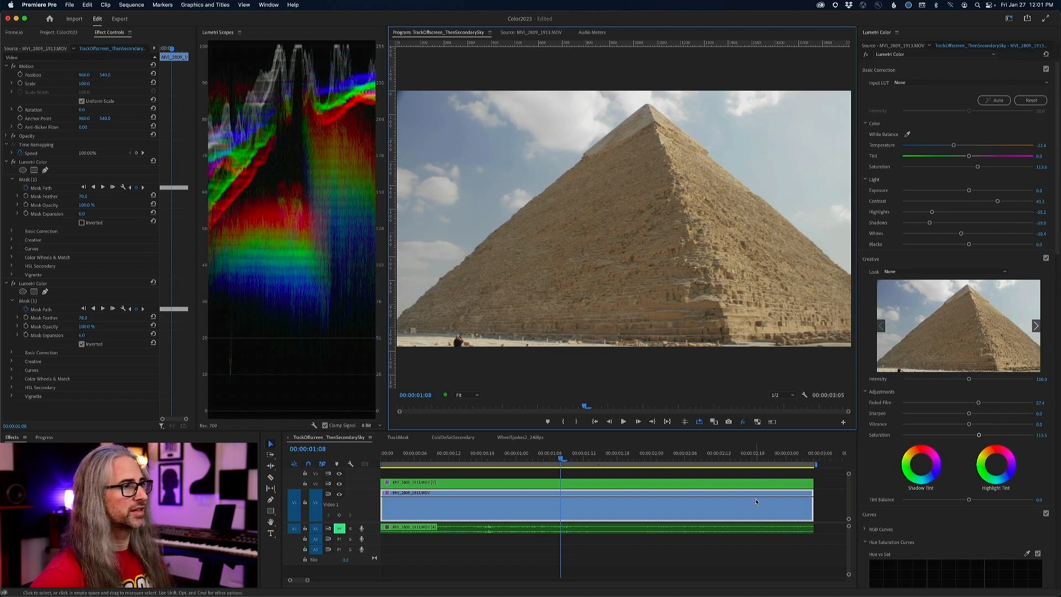
{"action": "left_click", "coordinate": [743, 422]}
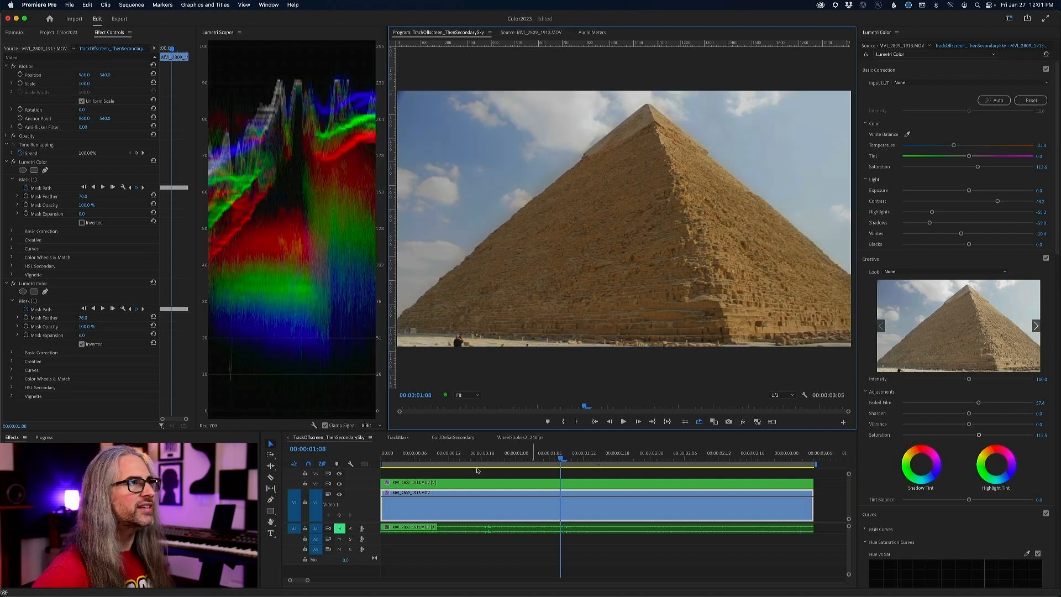
{"action": "left_click", "coordinate": [339, 484]}
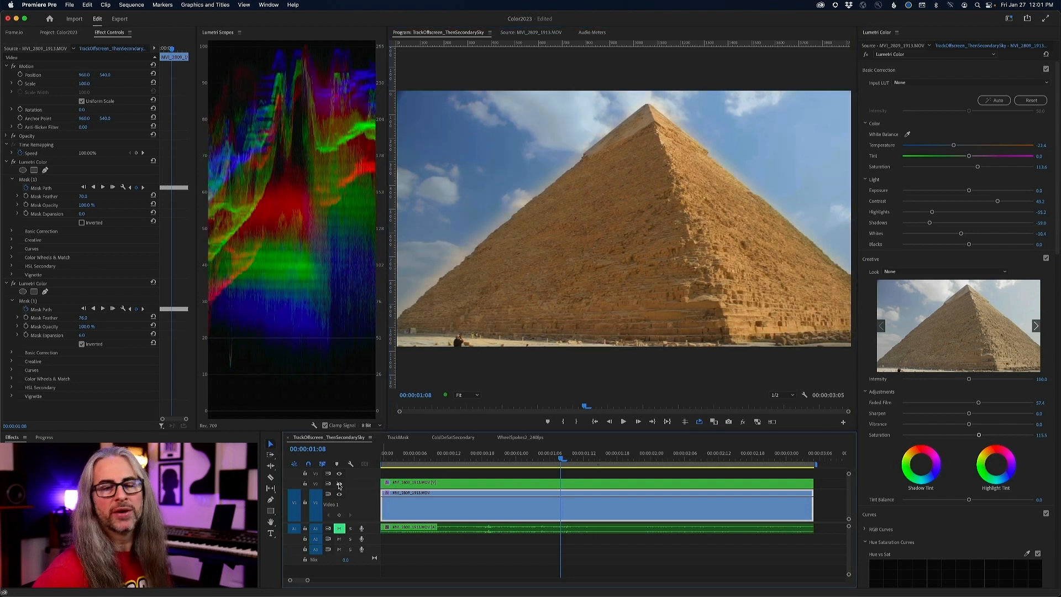
{"action": "left_click", "coordinate": [339, 484]}
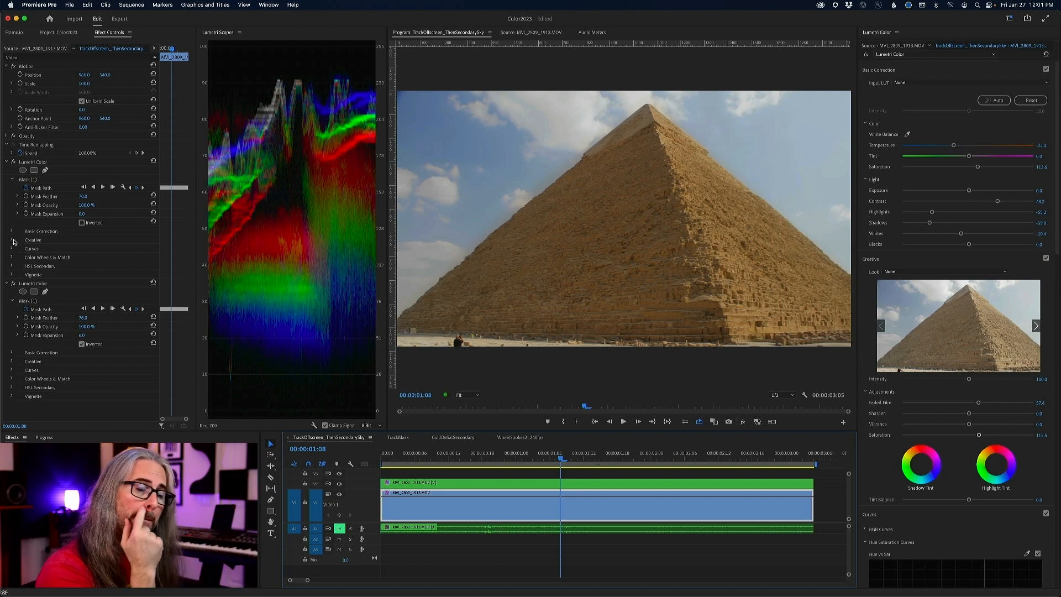
Rename the second Lumetri Color effect as "Sky (invert mask)".
{"action": "left_click", "coordinate": [948, 55]}
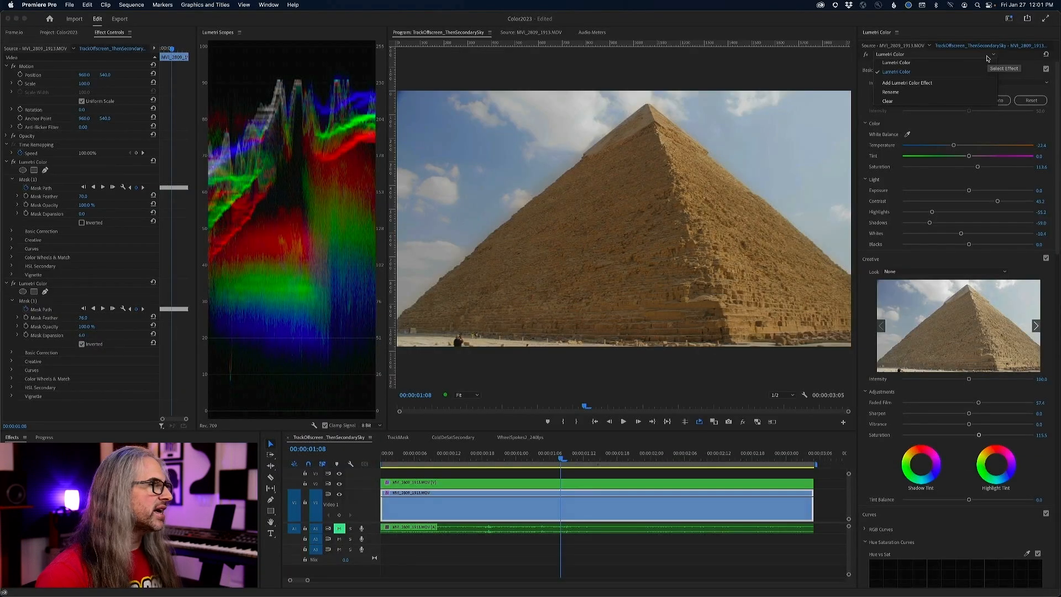
{"action": "left_click", "coordinate": [977, 121]}
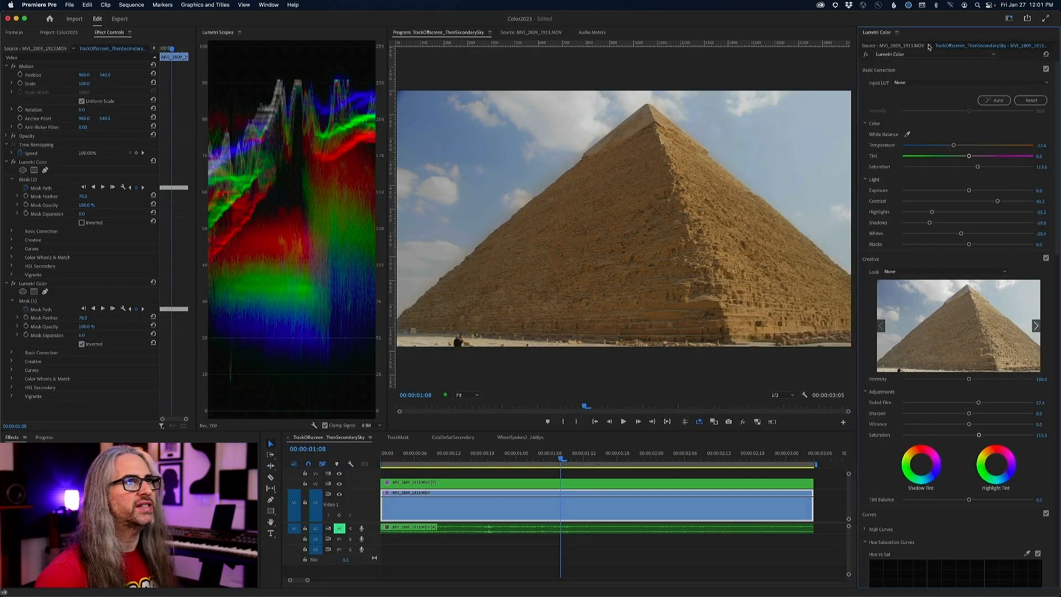
{"action": "left_click", "coordinate": [932, 54]}
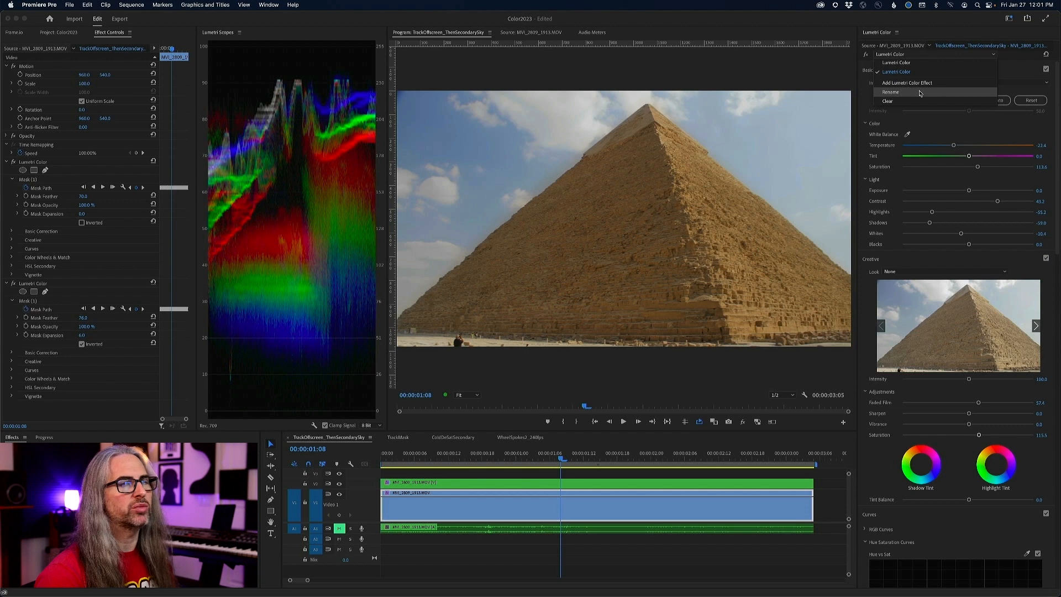
{"action": "left_click", "coordinate": [919, 93]}
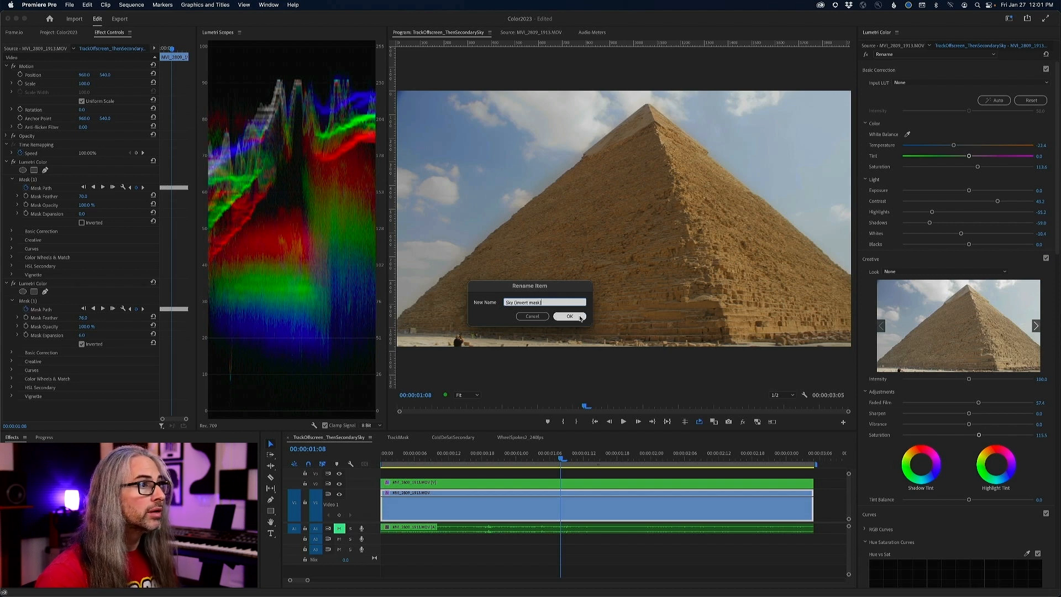
{"action": "left_click", "coordinate": [569, 316]}
Rename the first Lumetri Color effect as "Pyramid Mask".
{"action": "left_click", "coordinate": [932, 54]}
{"action": "left_click", "coordinate": [910, 63]}
{"action": "left_click", "coordinate": [925, 55]}
{"action": "left_click", "coordinate": [940, 93]}
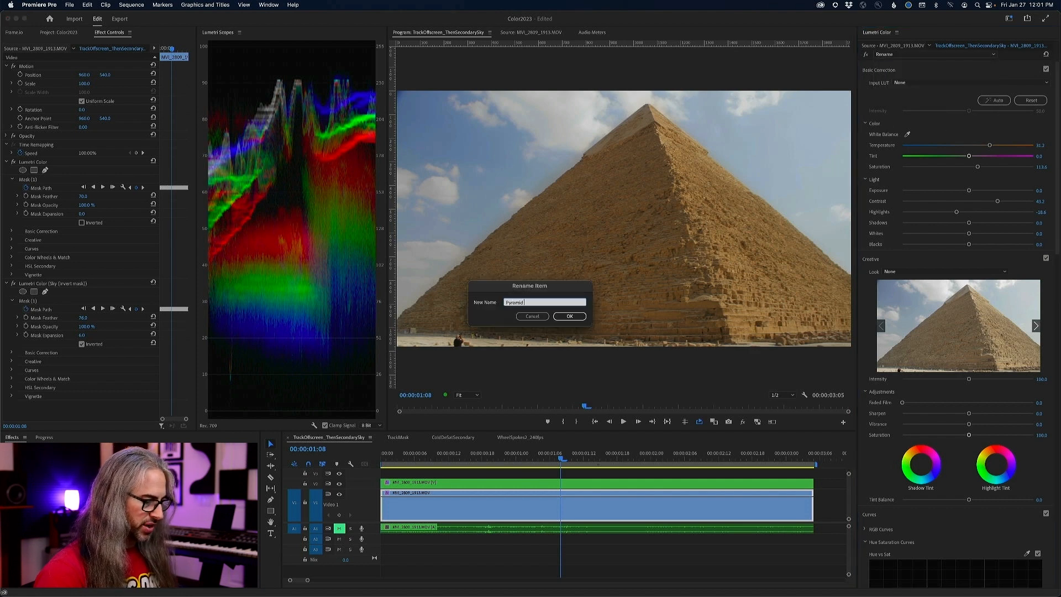
{"action": "key", "text": "Return"}
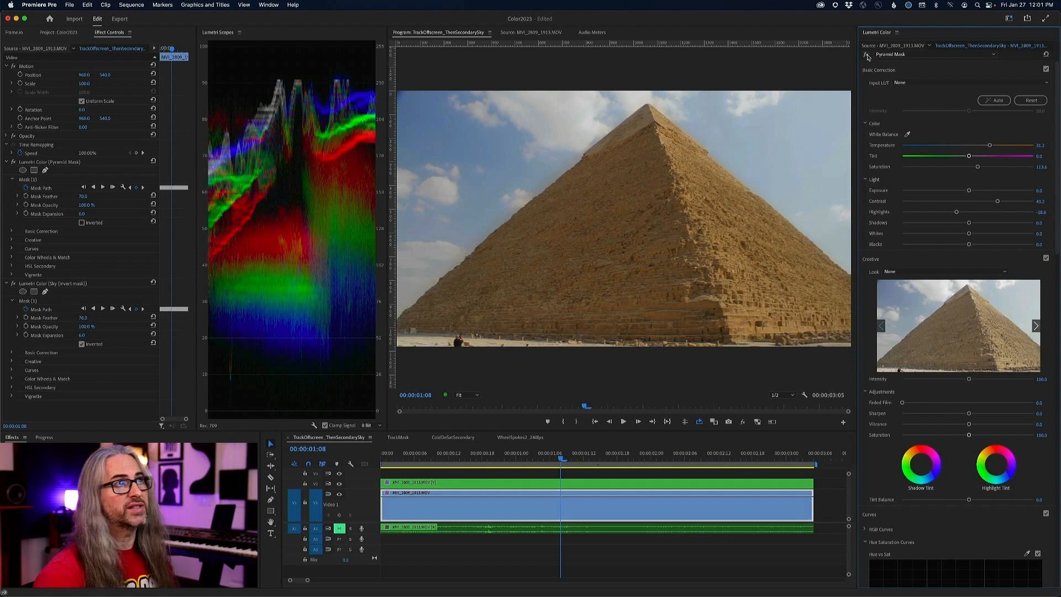
Hide the V2 track and bypass and restore the Pyramid Mask correction to compare its effect.
{"action": "left_click", "coordinate": [865, 55]}
{"action": "left_click", "coordinate": [866, 55]}
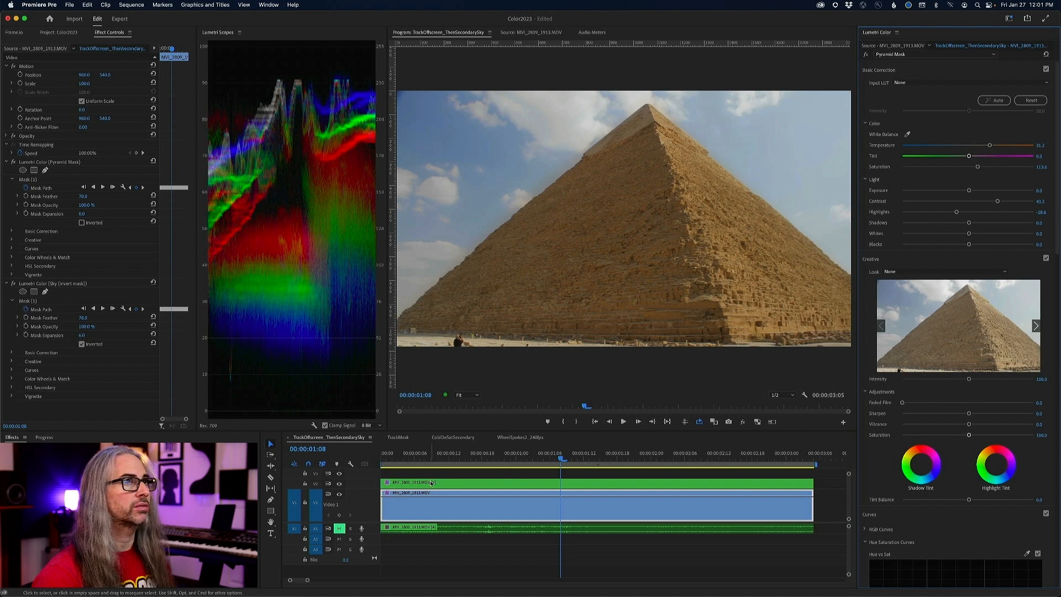
{"action": "left_click", "coordinate": [339, 483]}
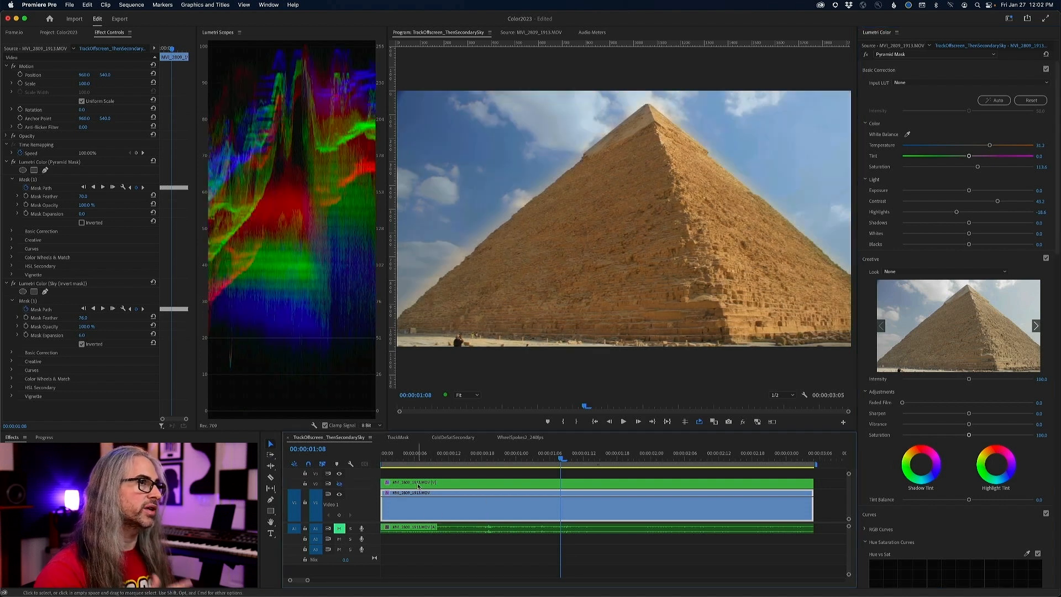
{"action": "left_click", "coordinate": [865, 55]}
{"action": "left_click", "coordinate": [865, 55]}
Switch to the Sky (invert mask) correction, compare the picture with and without it, and leave it bypassed.
{"action": "left_click", "coordinate": [891, 54]}
{"action": "left_click", "coordinate": [899, 72]}
{"action": "left_click", "coordinate": [866, 55]}
{"action": "left_click", "coordinate": [865, 55]}
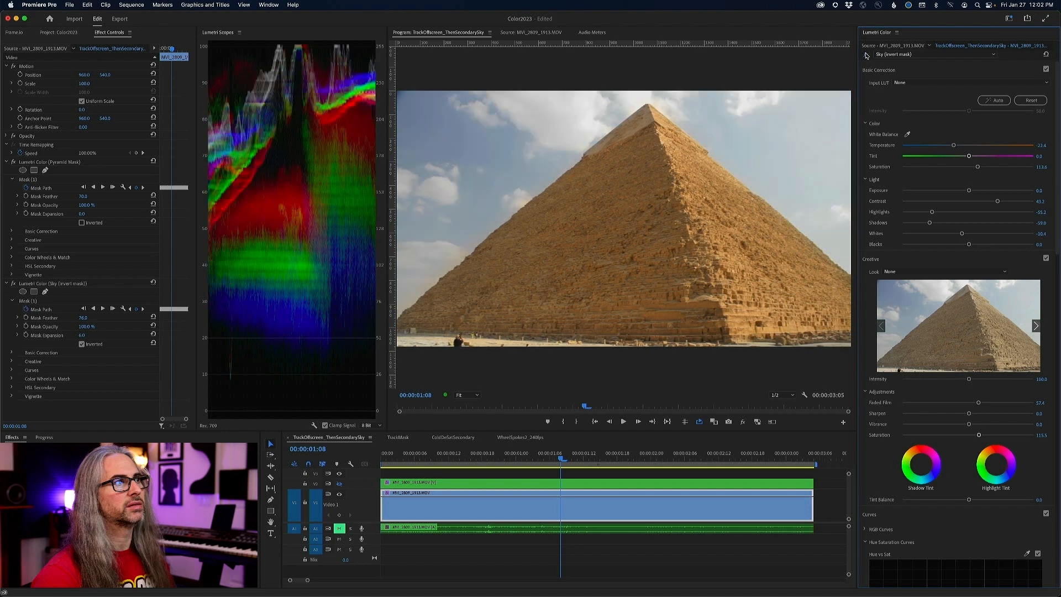
{"action": "left_click", "coordinate": [865, 55]}
{"action": "left_click", "coordinate": [865, 55]}
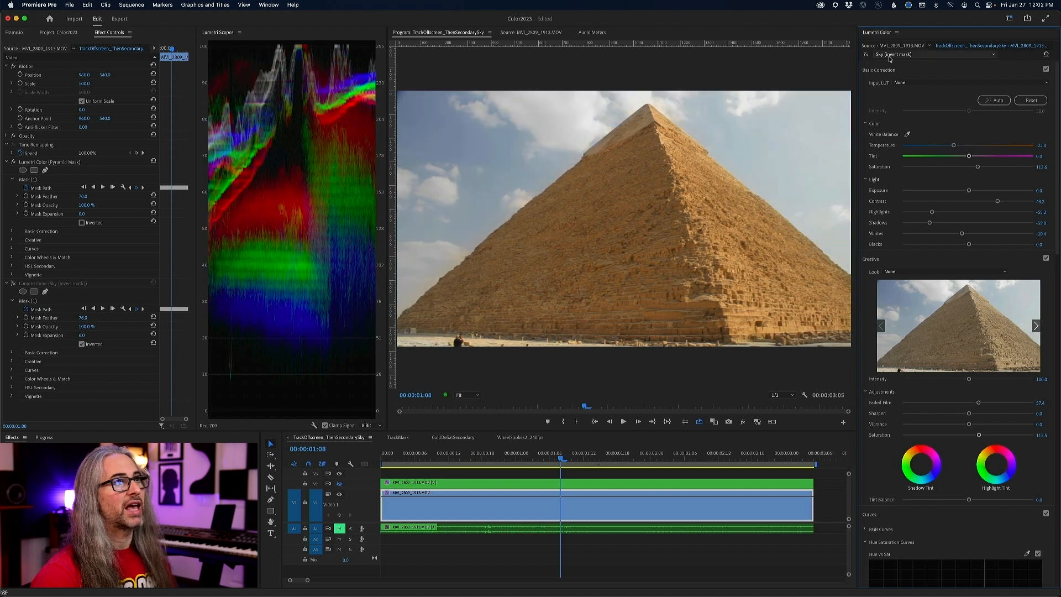
Add a third Lumetri Color effect to the clip, raise its Contrast, and cool its Temperature slightly.
{"action": "left_click", "coordinate": [928, 56]}
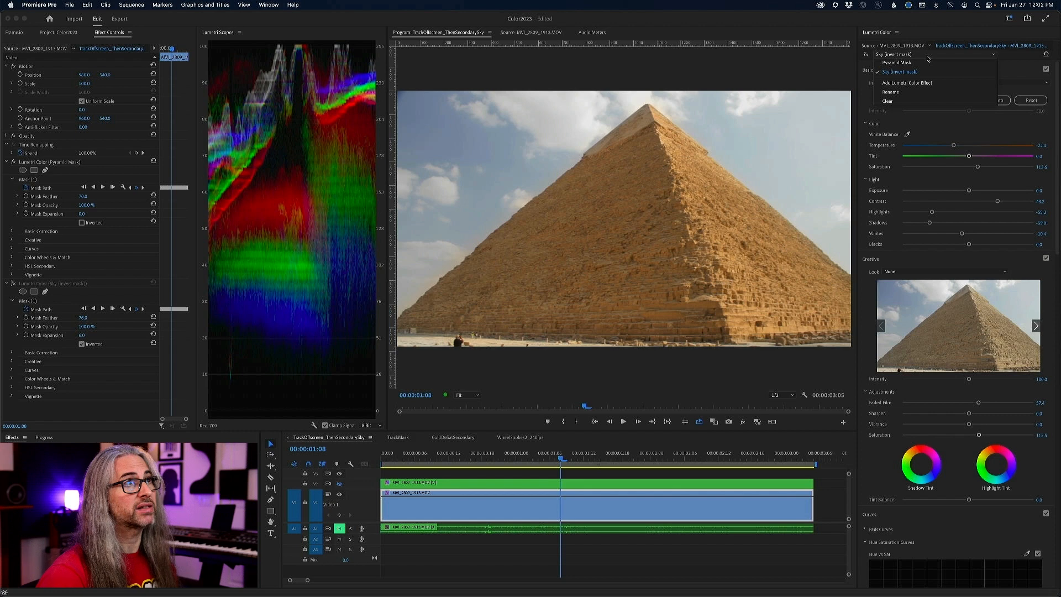
{"action": "left_click", "coordinate": [940, 83]}
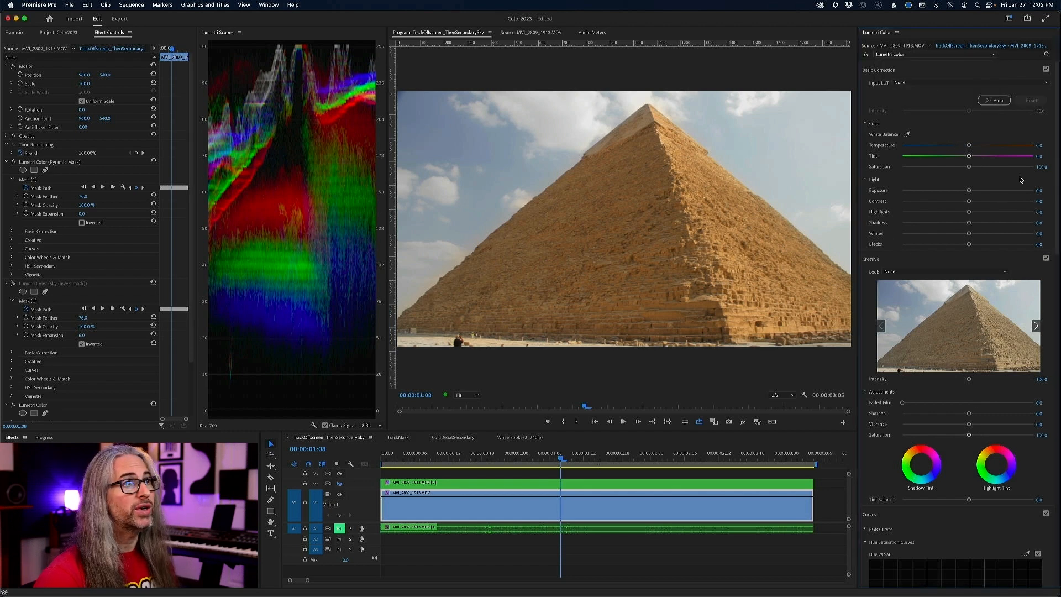
{"action": "left_click_drag", "start_coordinate": [968, 192], "coordinate": [992, 201]}
{"action": "left_click_drag", "start_coordinate": [967, 146], "coordinate": [964, 146]}
Give the new correction a vignette with an Amount of about -0.7 and play the clip to review it.
{"action": "scroll", "coordinate": [1023, 504], "scroll_direction": "down", "scroll_amount": 10}
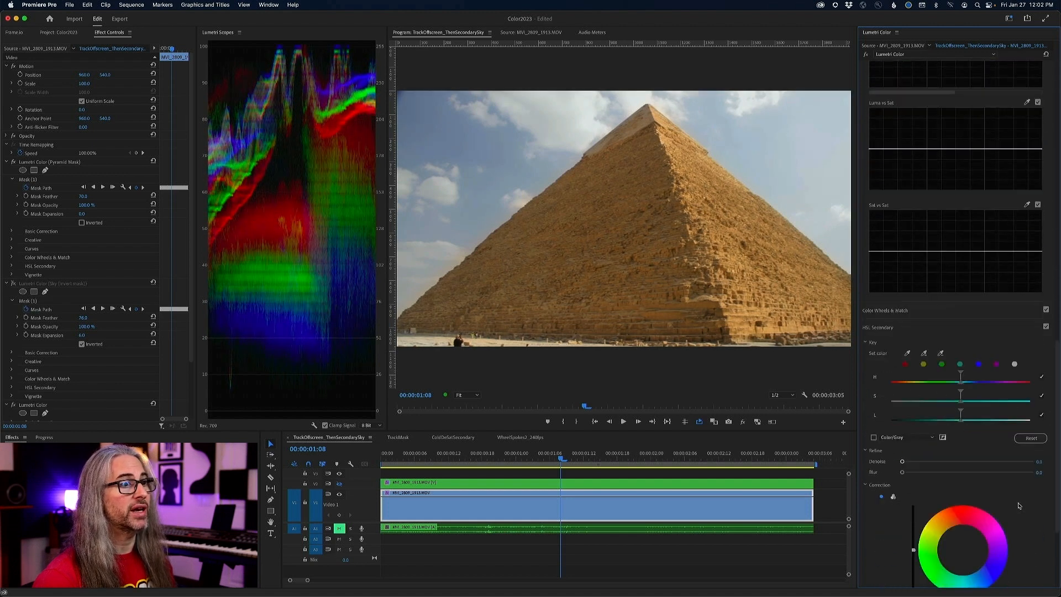
{"action": "scroll", "coordinate": [1057, 574], "scroll_direction": "down", "scroll_amount": 5}
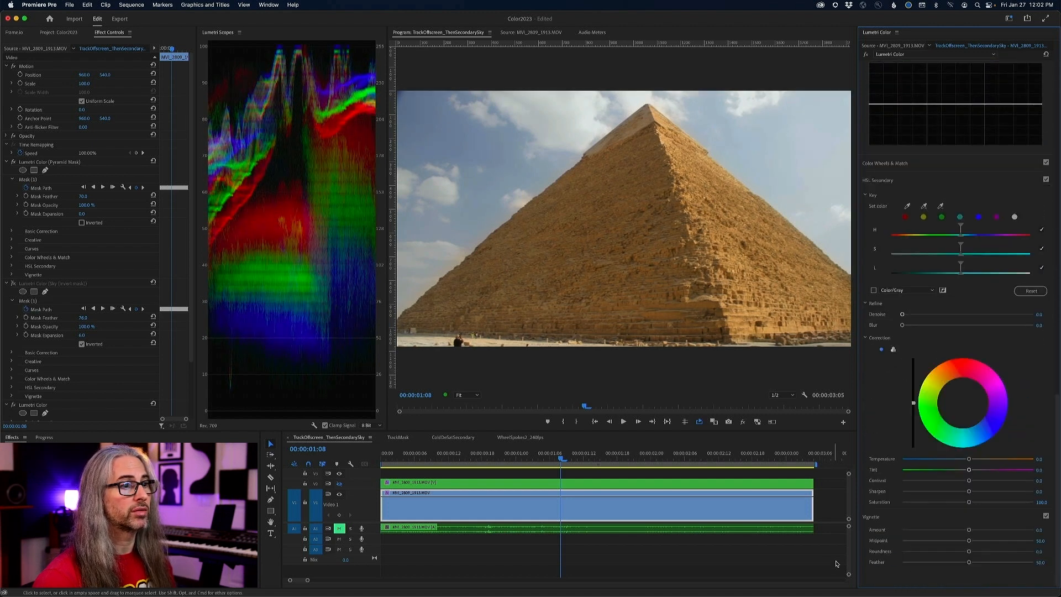
{"action": "left_click_drag", "start_coordinate": [968, 529], "coordinate": [953, 530]}
{"action": "key", "text": "space"}
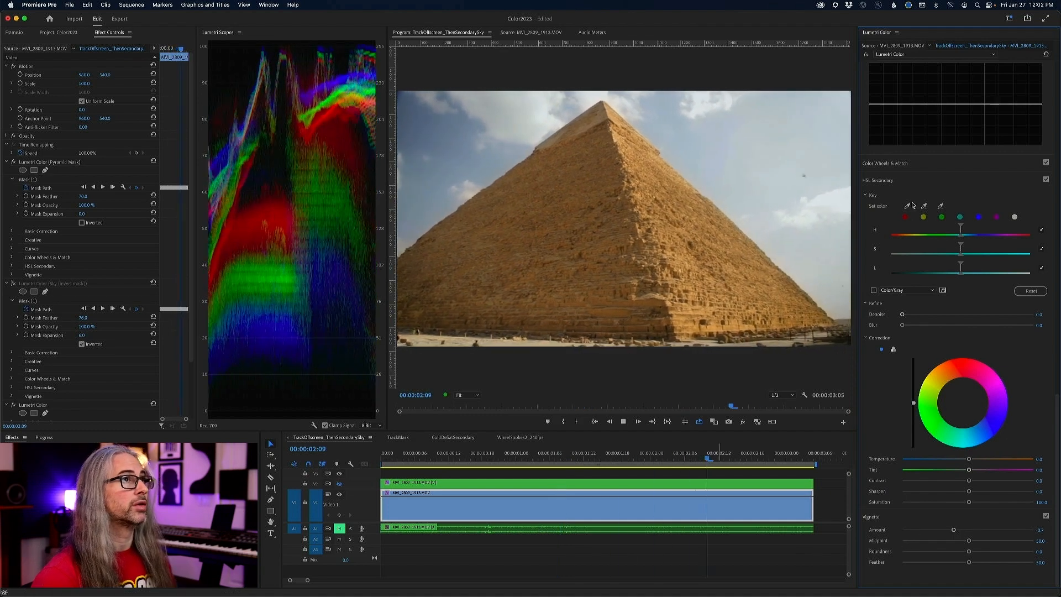
{"action": "left_click", "coordinate": [929, 54]}
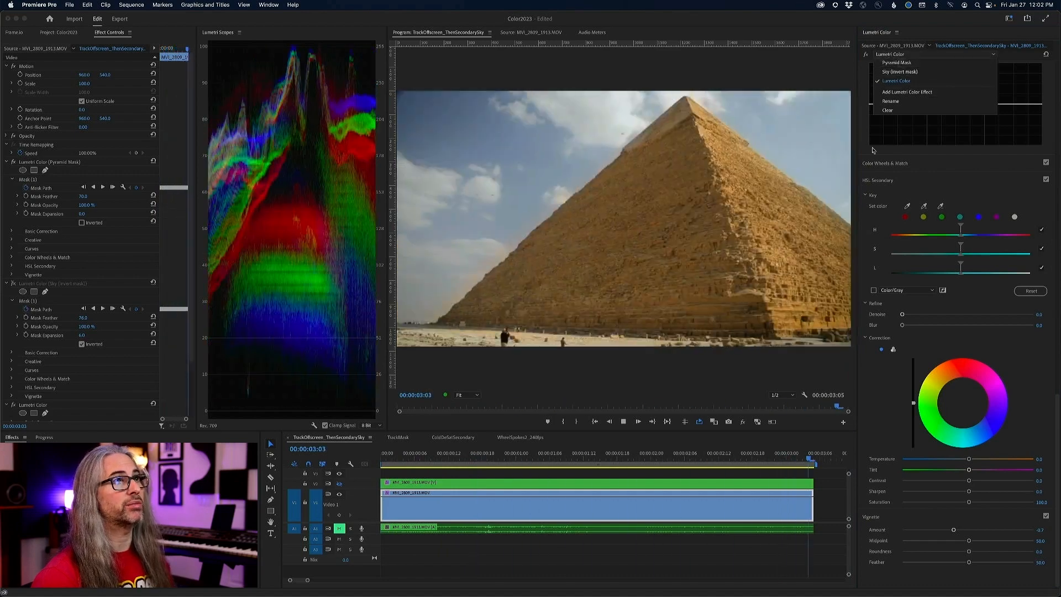
{"action": "left_click", "coordinate": [718, 381]}
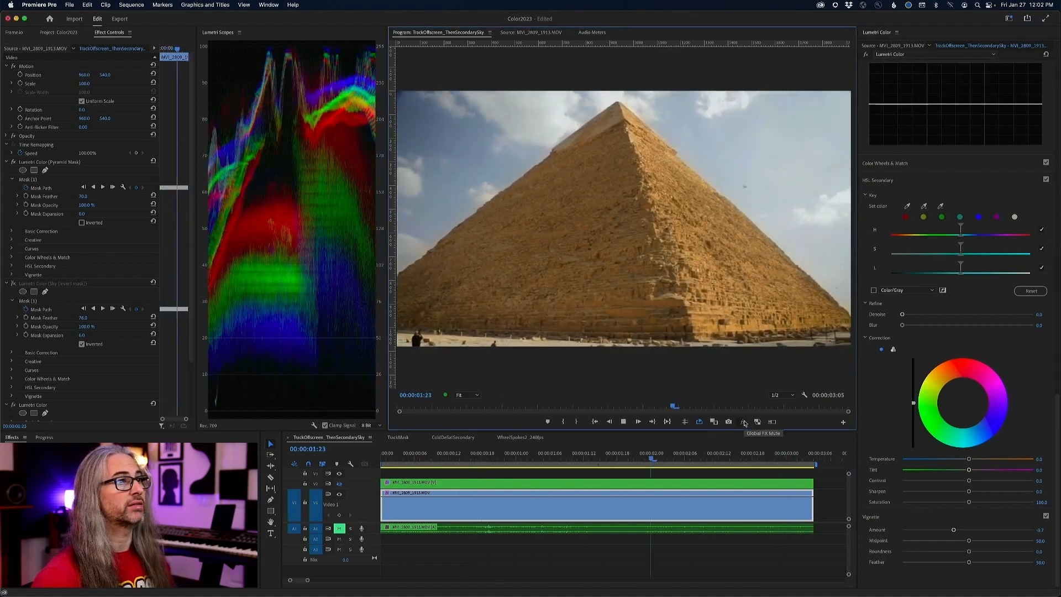
Play the pyramid clip with all effects muted and unmuted to compare the grade, leaving Global FX Mute on.
{"action": "left_click", "coordinate": [742, 422]}
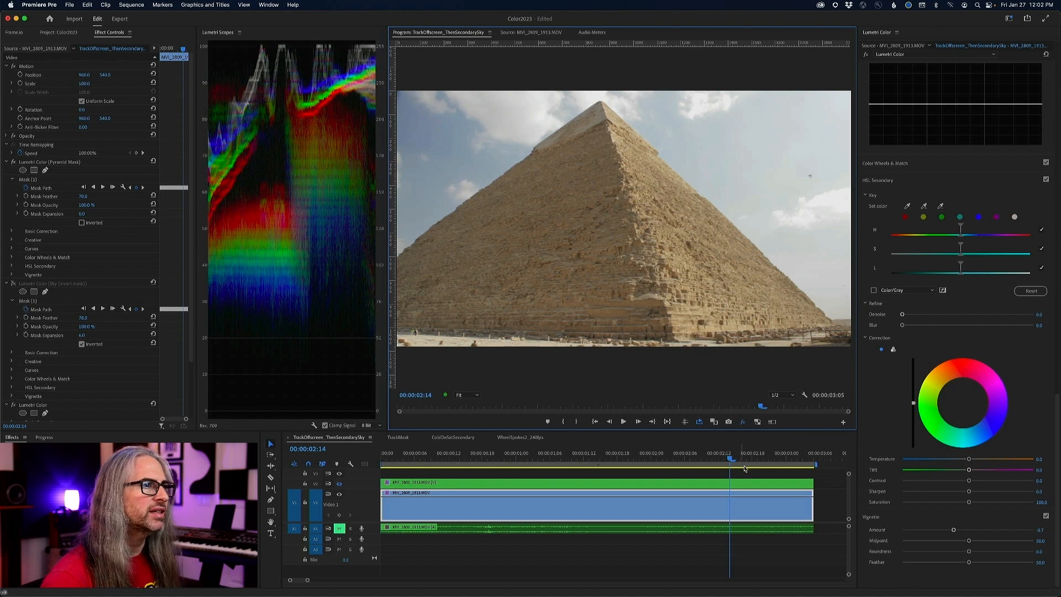
{"action": "key", "text": "space"}
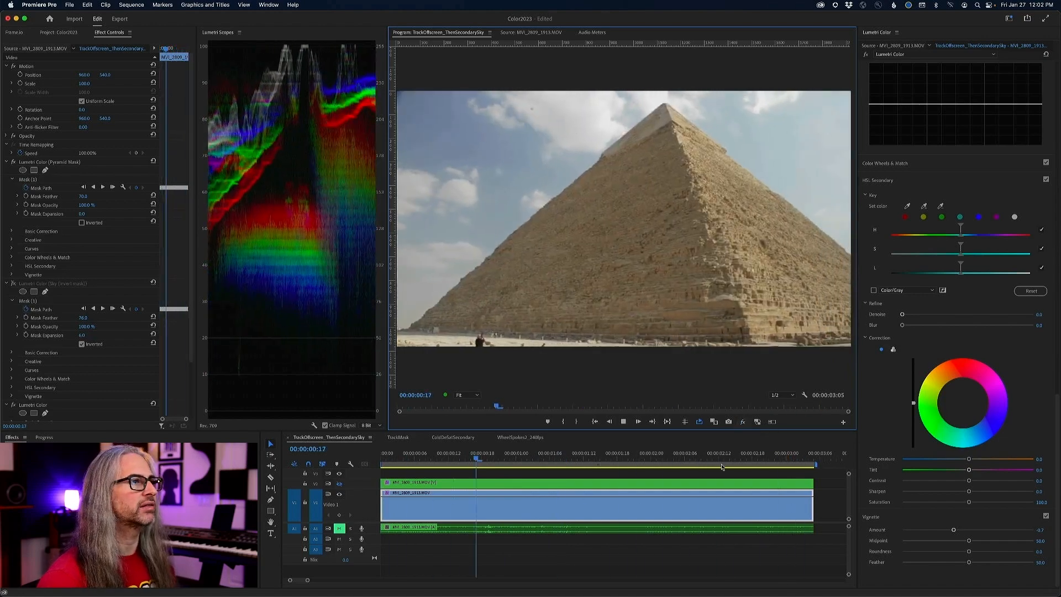
{"action": "key", "text": "space"}
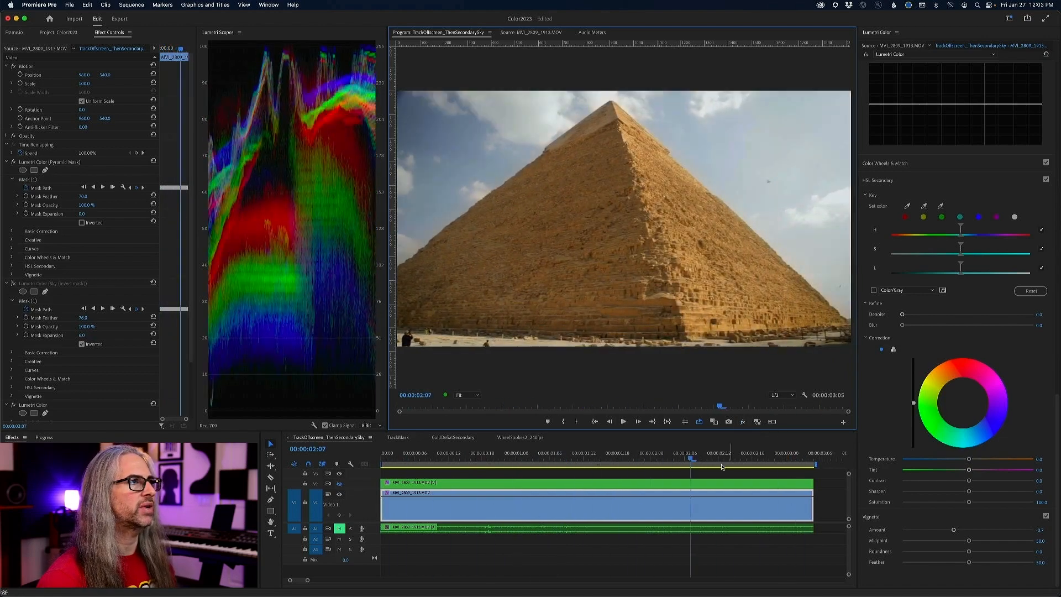
{"action": "left_click", "coordinate": [744, 423]}
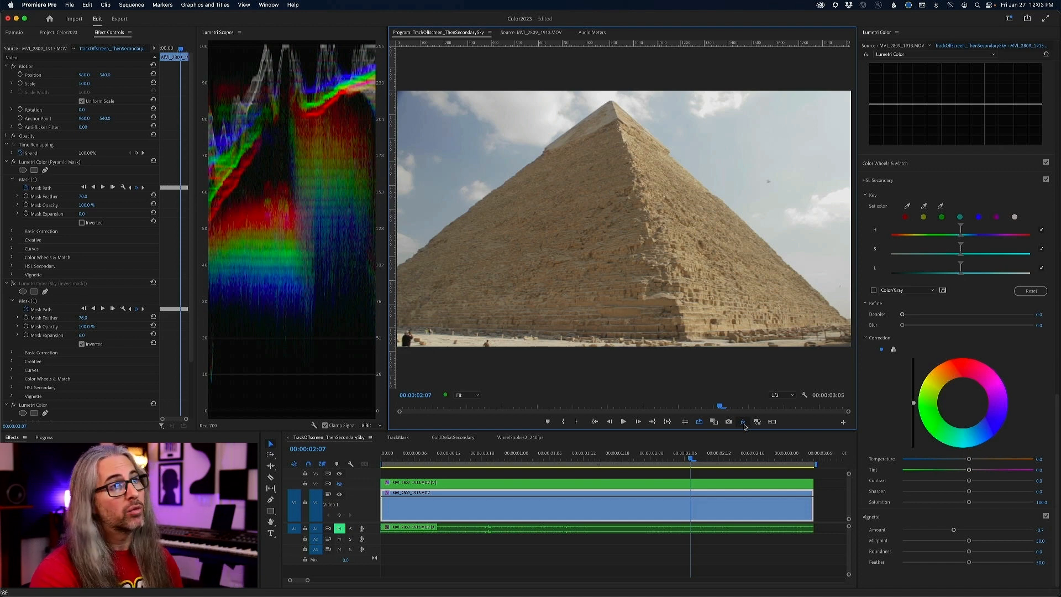
Open the TrackMask sequence and turn off Global FX Mute.
{"action": "left_click_drag", "start_coordinate": [1058, 495], "coordinate": [1054, 402]}
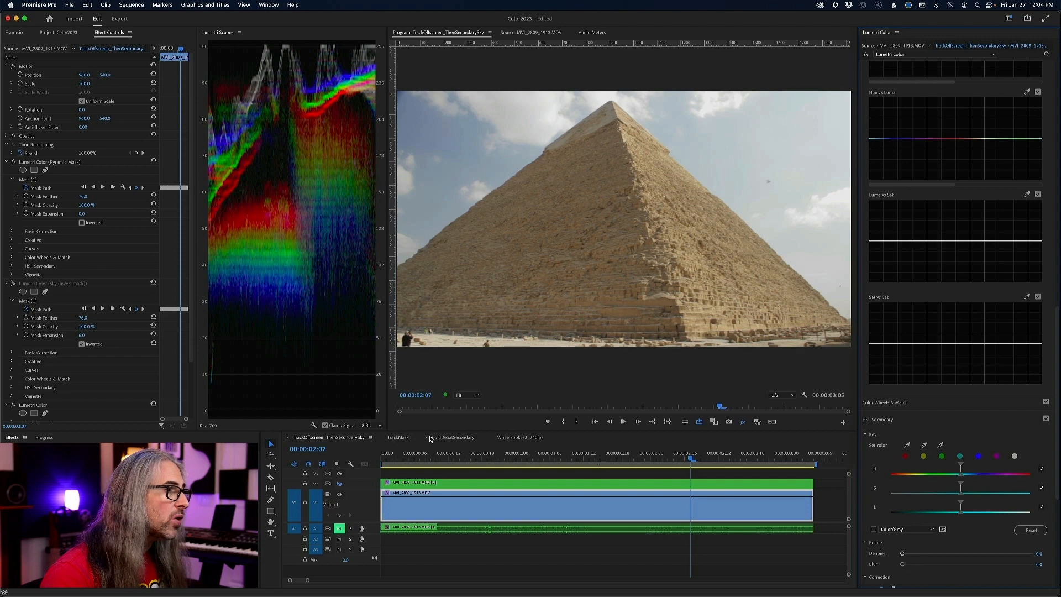
{"action": "left_click", "coordinate": [449, 437]}
{"action": "left_click", "coordinate": [400, 437]}
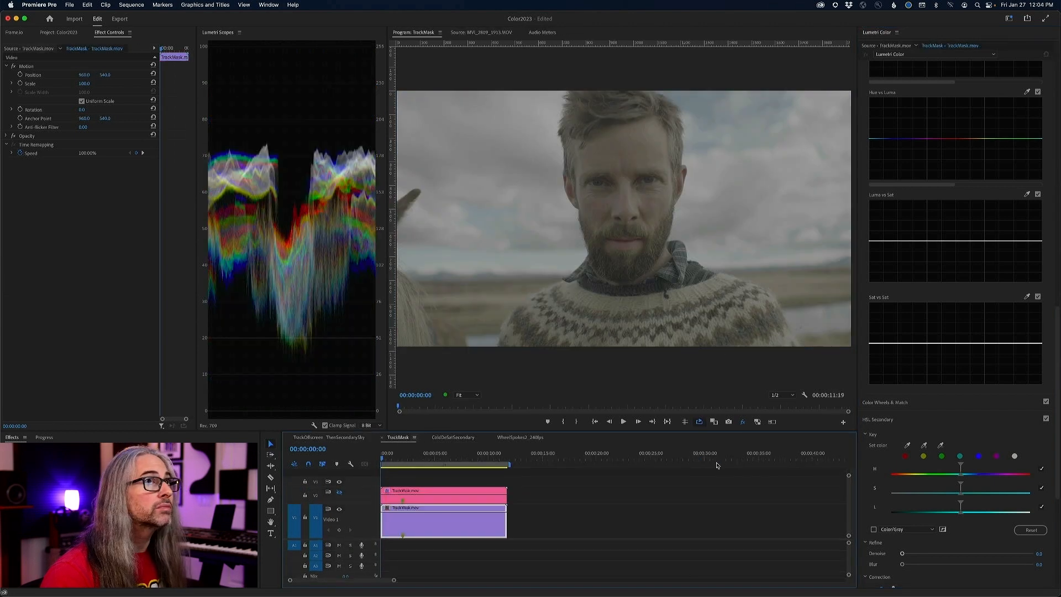
{"action": "scroll", "coordinate": [1035, 240], "scroll_direction": "up", "scroll_amount": 10}
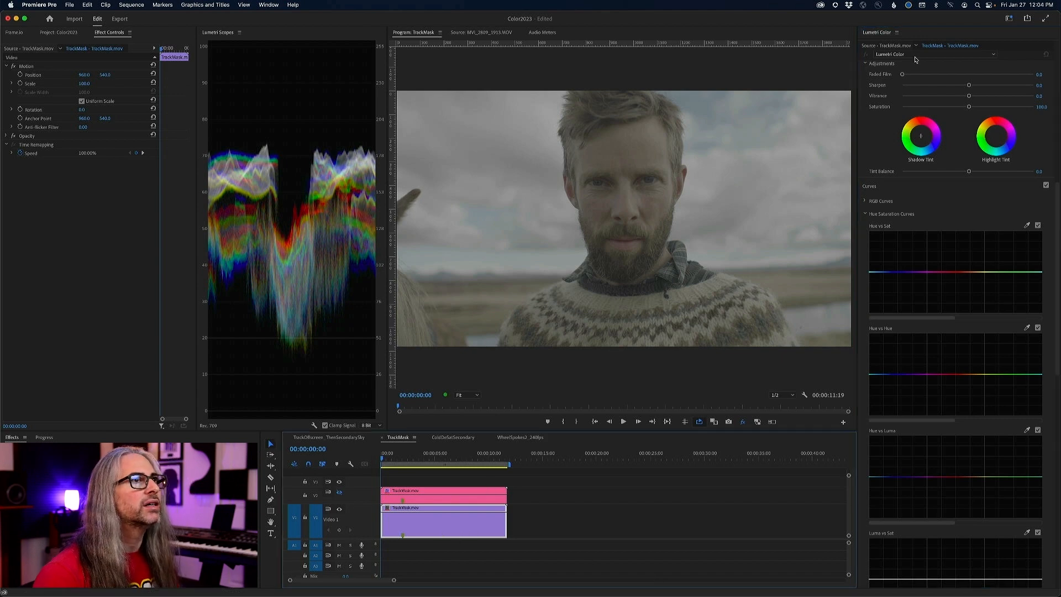
{"action": "left_click", "coordinate": [743, 421]}
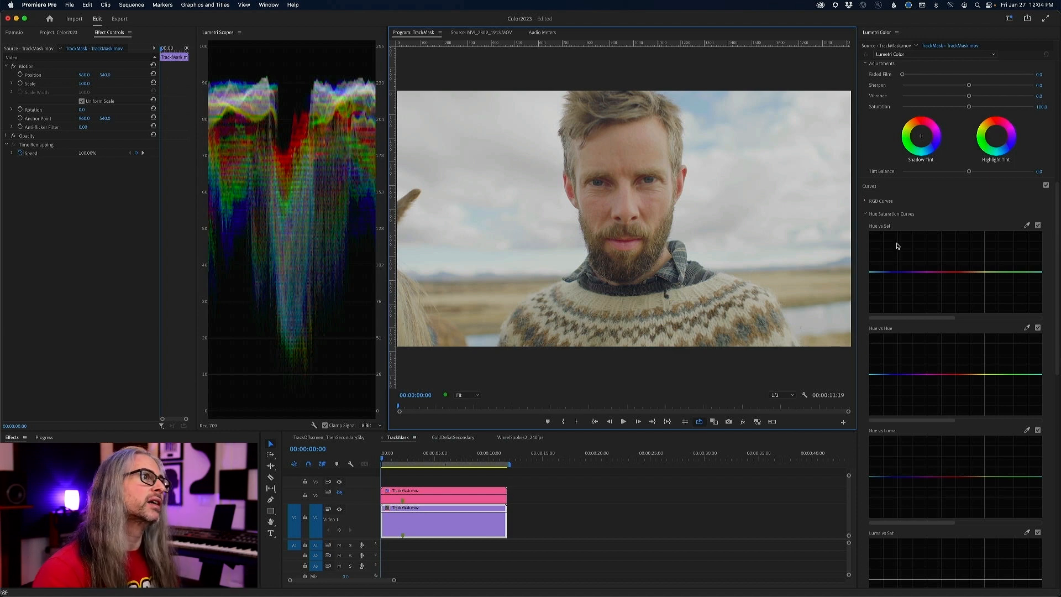
Examine the man's eyes at 400% magnification and return the program view to Fit.
{"action": "left_click", "coordinate": [468, 394]}
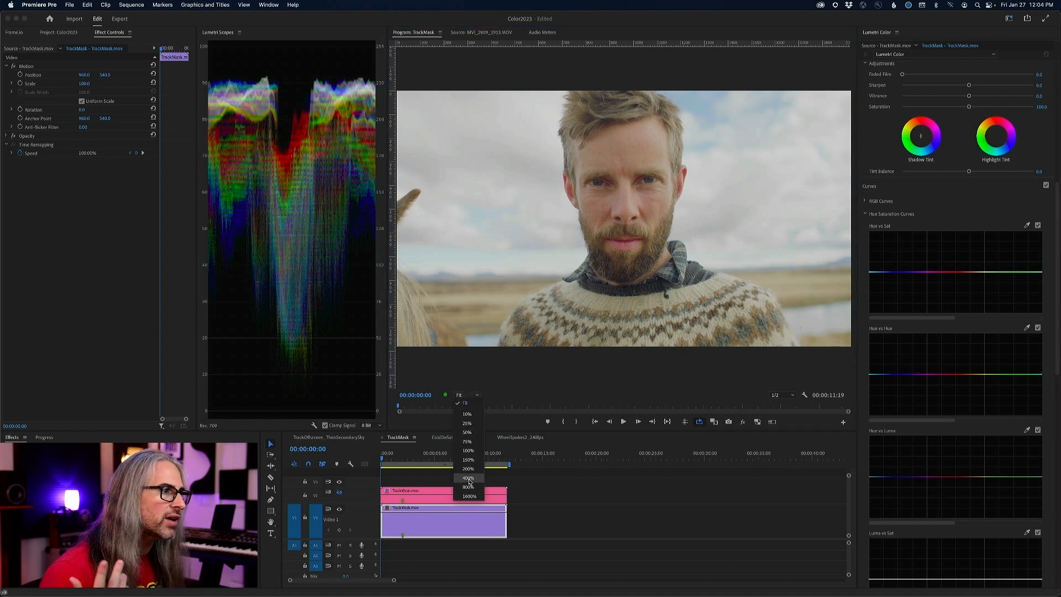
{"action": "left_click", "coordinate": [475, 479]}
{"action": "left_click_drag", "start_coordinate": [847, 252], "coordinate": [822, 196]}
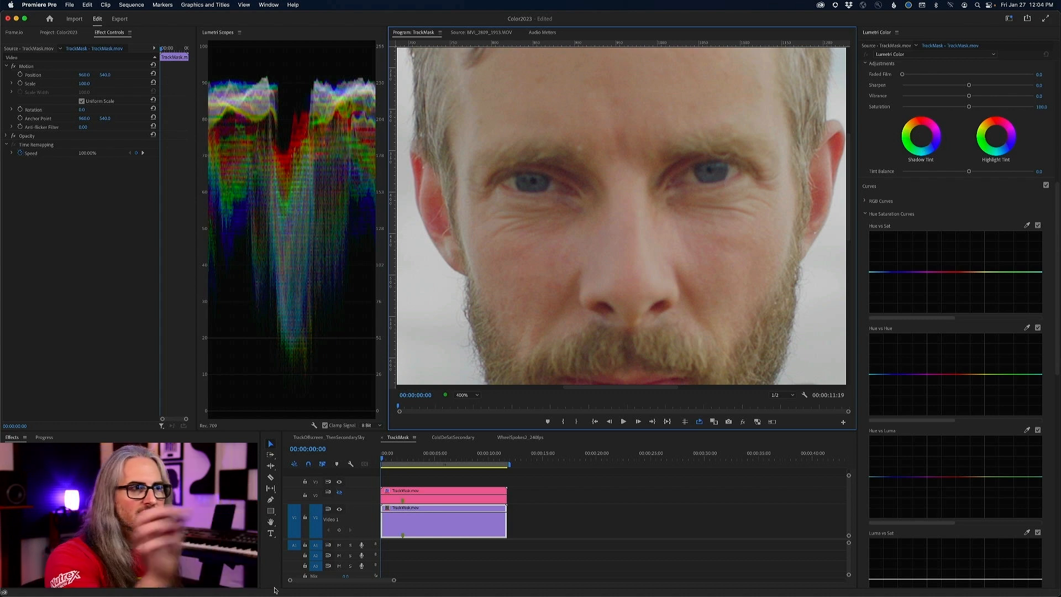
{"action": "left_click_drag", "start_coordinate": [919, 319], "coordinate": [947, 319]}
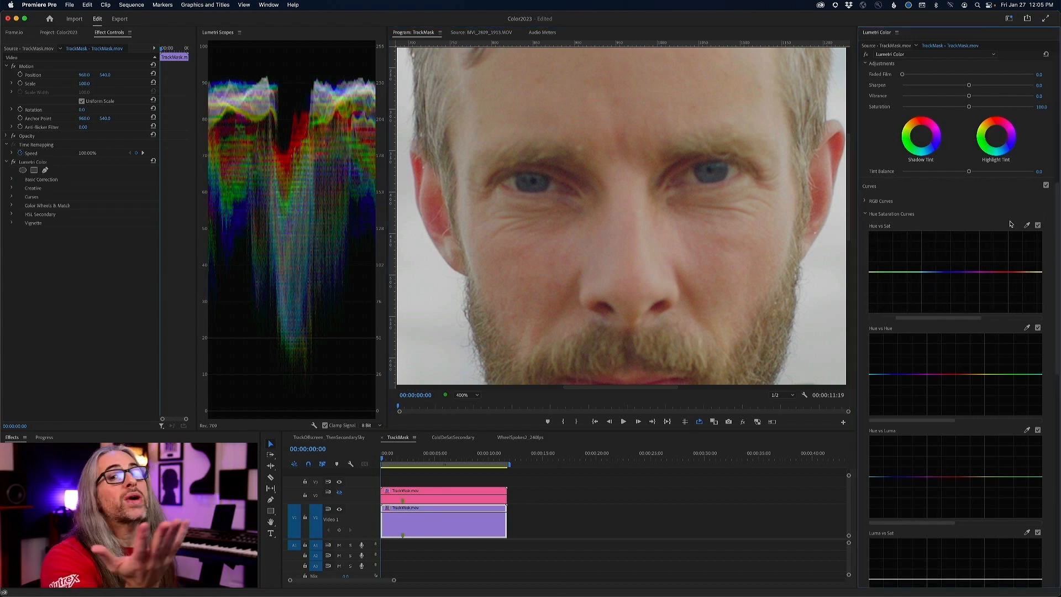
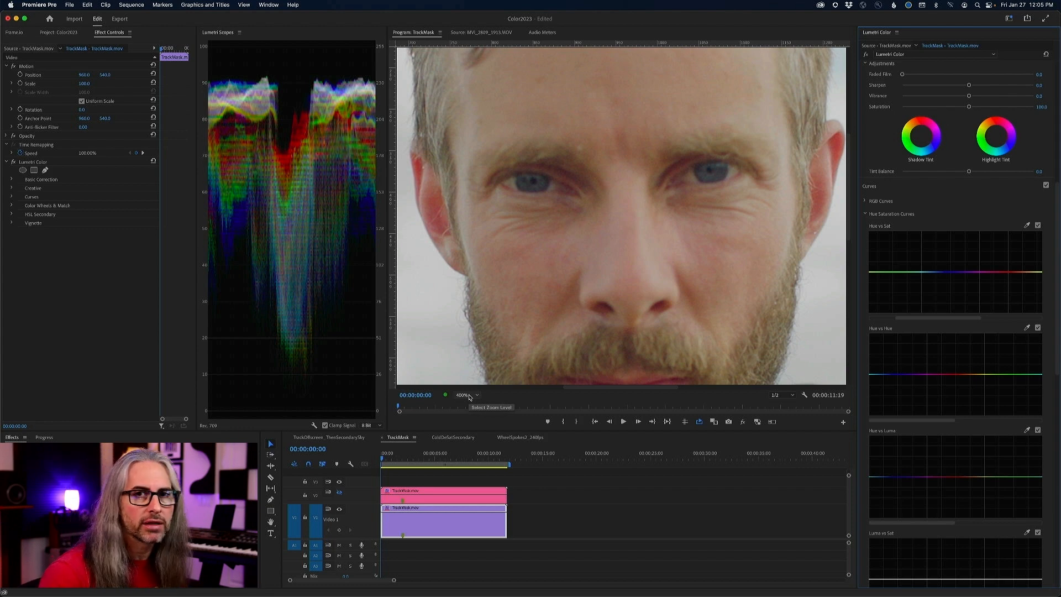
{"action": "left_click", "coordinate": [470, 395]}
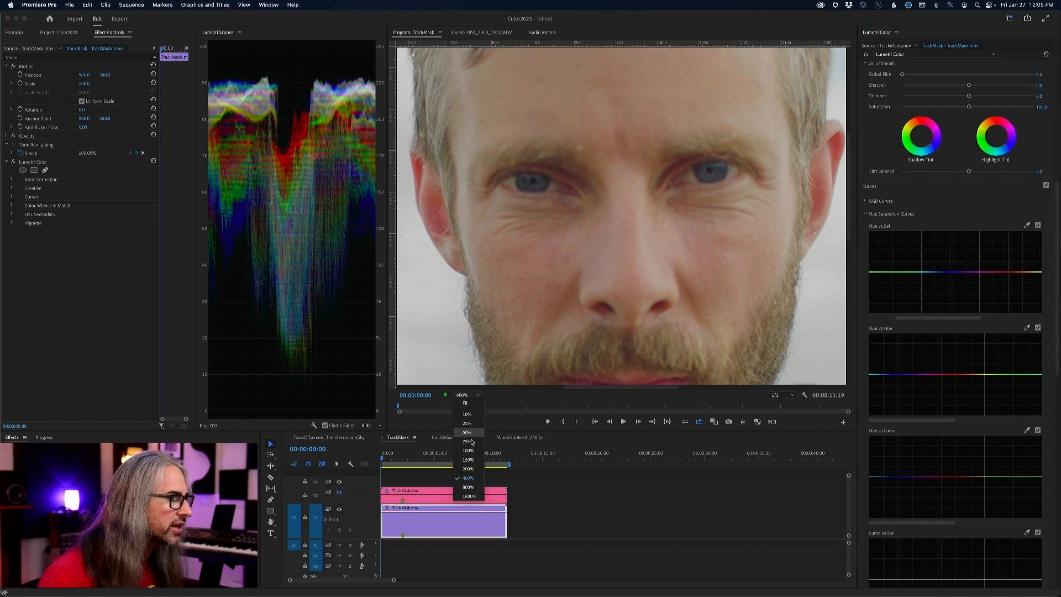
{"action": "left_click", "coordinate": [474, 405]}
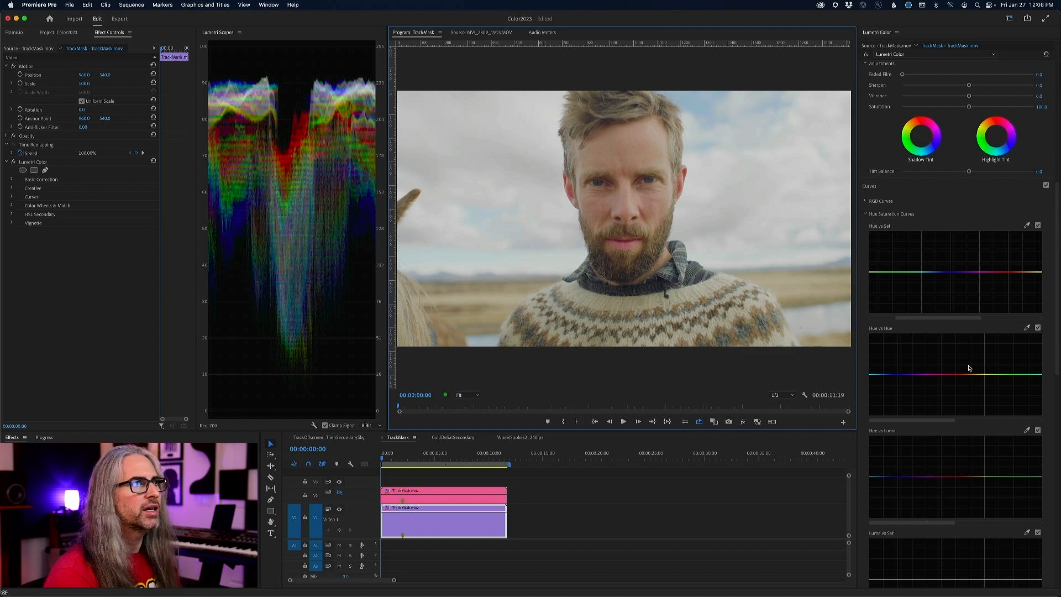
Show the V2 track with the finished grade and play the sequence with the program view maximized, restoring the layout before stopping.
{"action": "mouse_move", "coordinate": [1055, 343]}
{"action": "left_mouse_down"}
{"action": "mouse_move", "coordinate": [1057, 389]}
{"action": "mouse_move", "coordinate": [1057, 322]}
{"action": "left_mouse_up"}
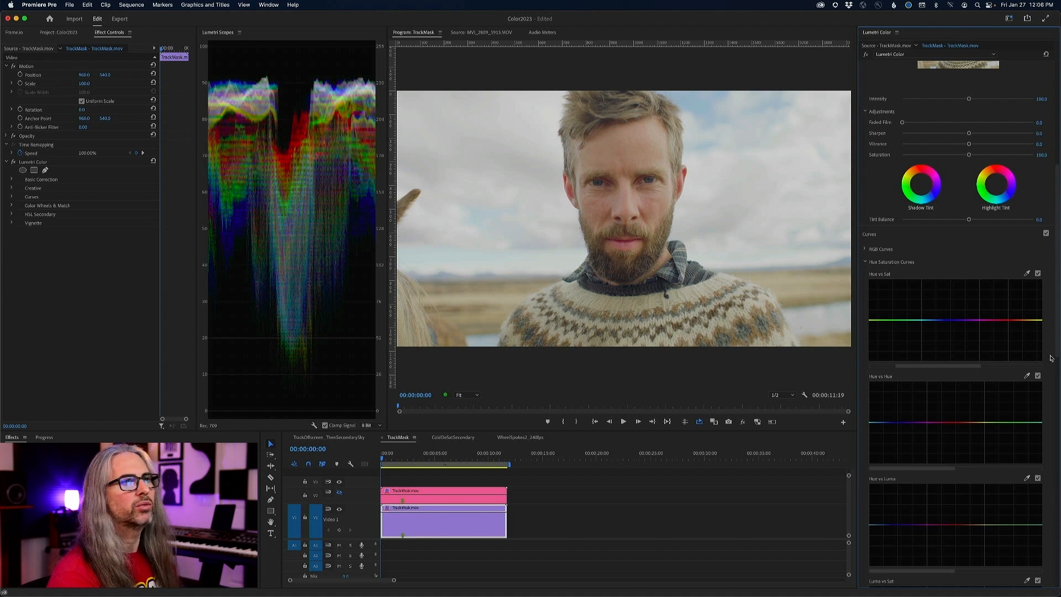
{"action": "left_click", "coordinate": [341, 491]}
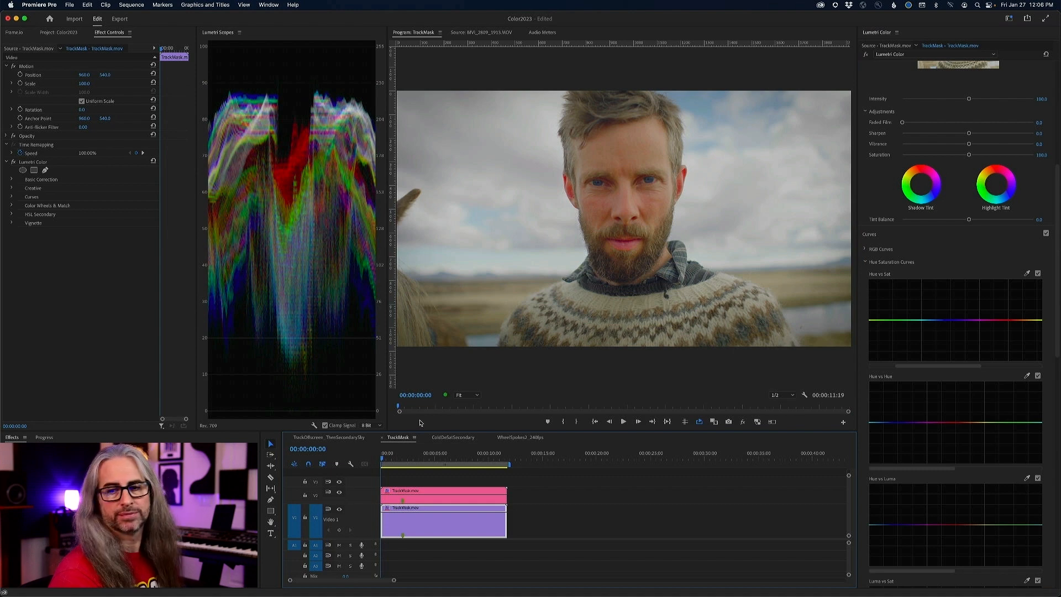
{"action": "key", "text": "grave"}
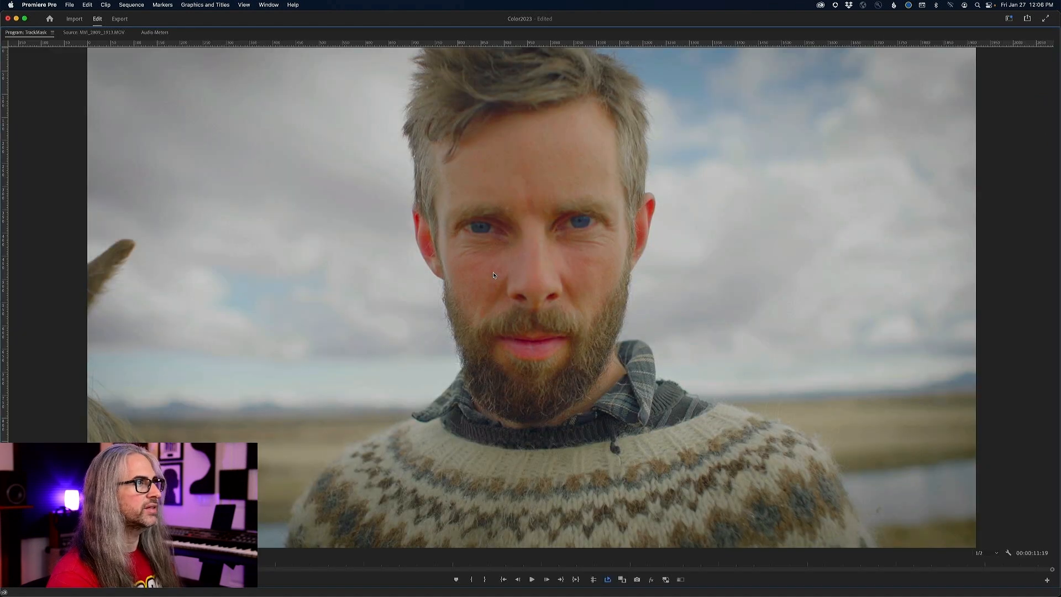
{"action": "key", "text": "space"}
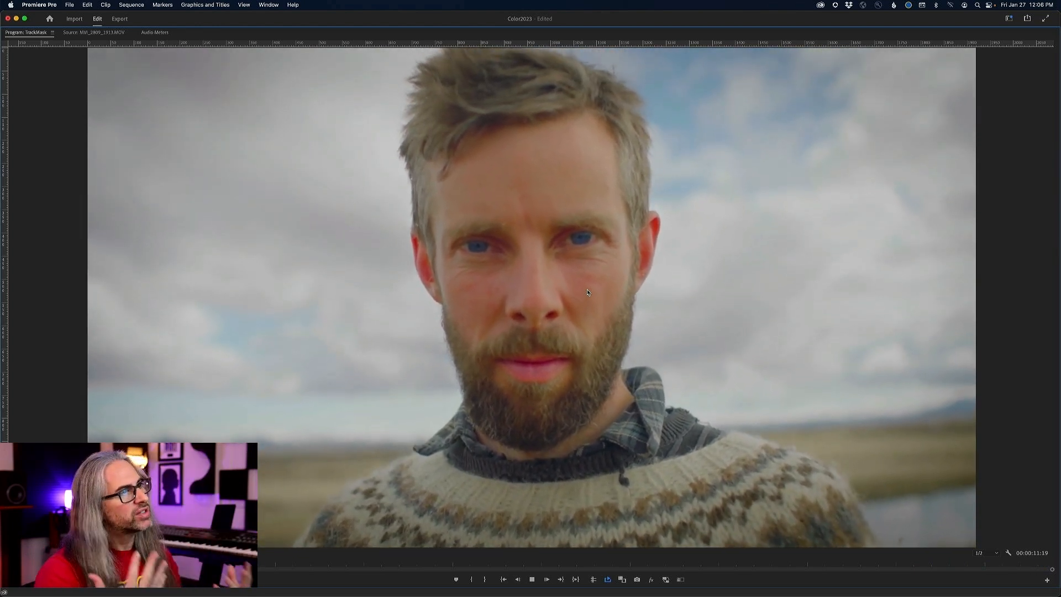
{"action": "key", "text": "grave"}
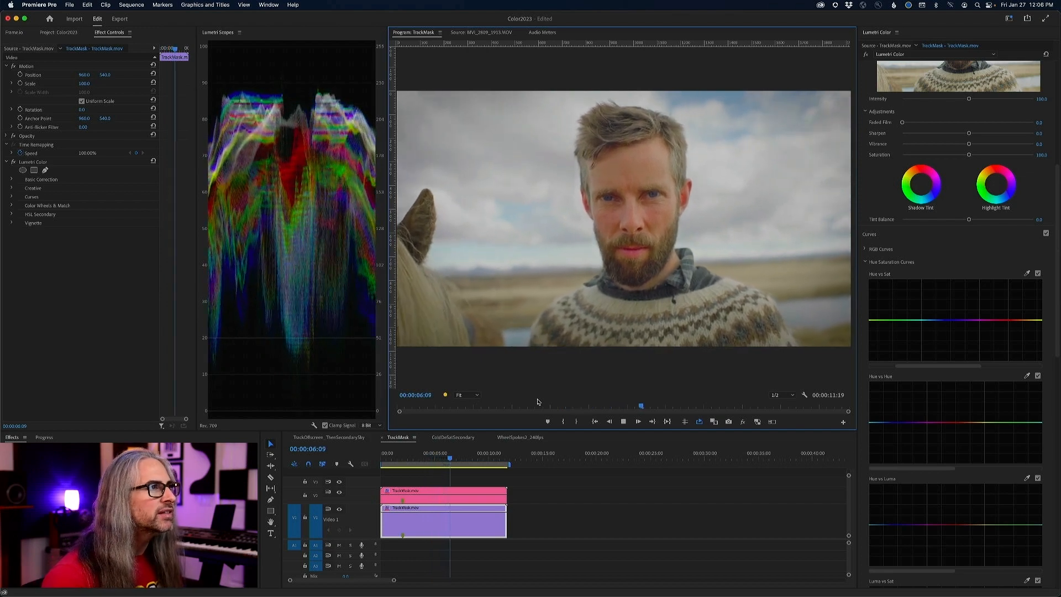
{"action": "key", "text": "space"}
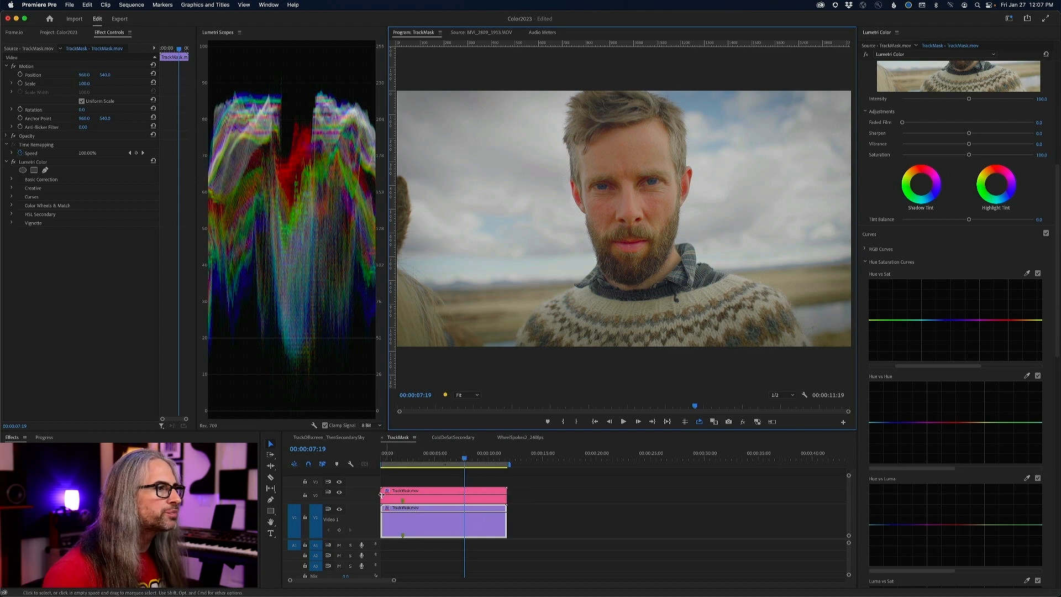
Select the V2 clip, examine its Hue Saturation Curves and HSL Secondary settings, and briefly preview the key as Color/Gray.
{"action": "left_click", "coordinate": [418, 497]}
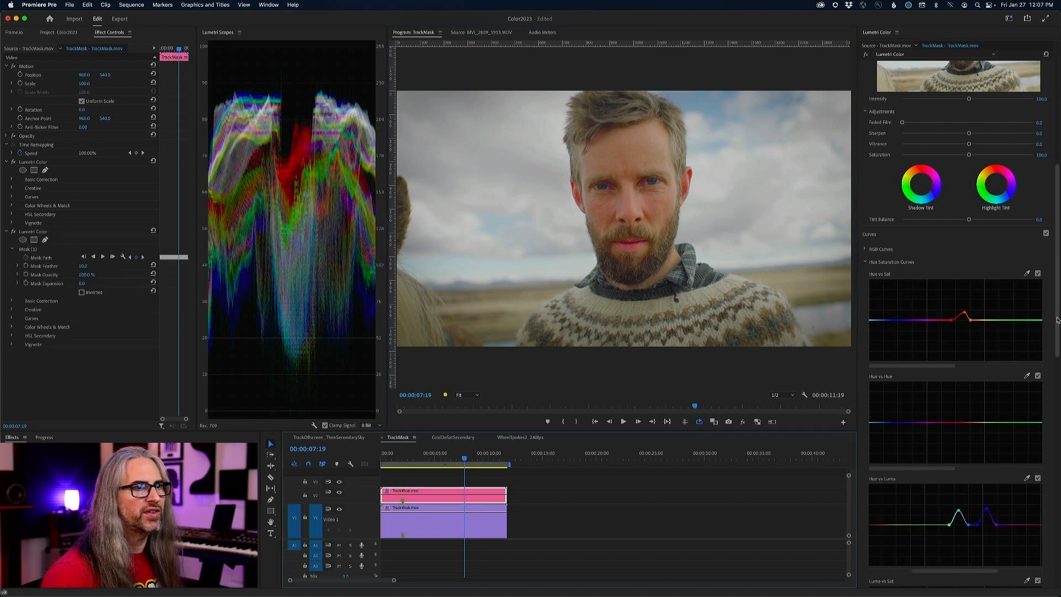
{"action": "scroll", "coordinate": [895, 199], "scroll_direction": "down", "scroll_amount": 5}
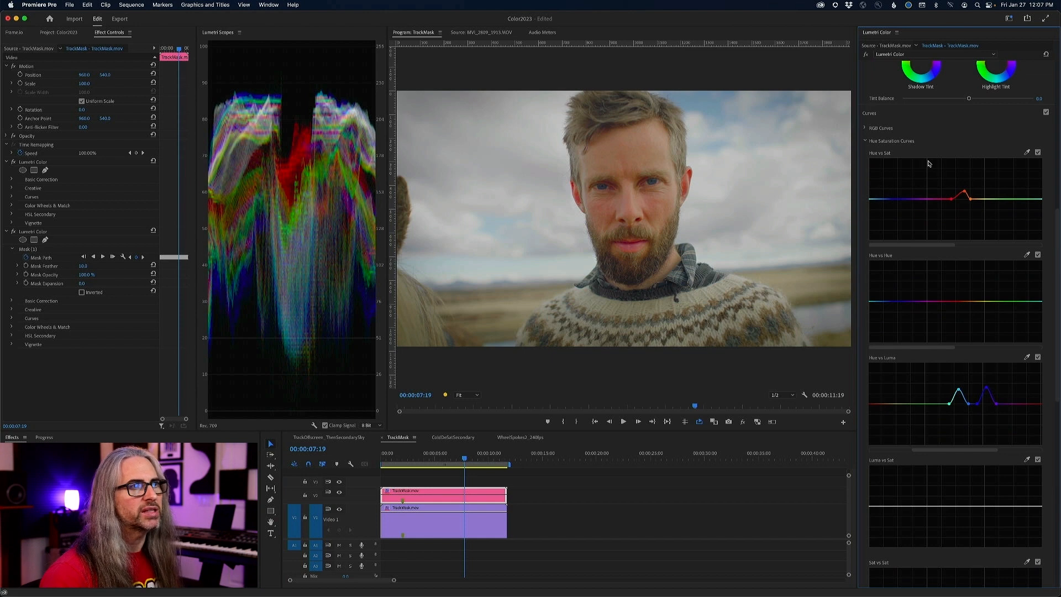
{"action": "scroll", "coordinate": [923, 277], "scroll_direction": "down", "scroll_amount": 5}
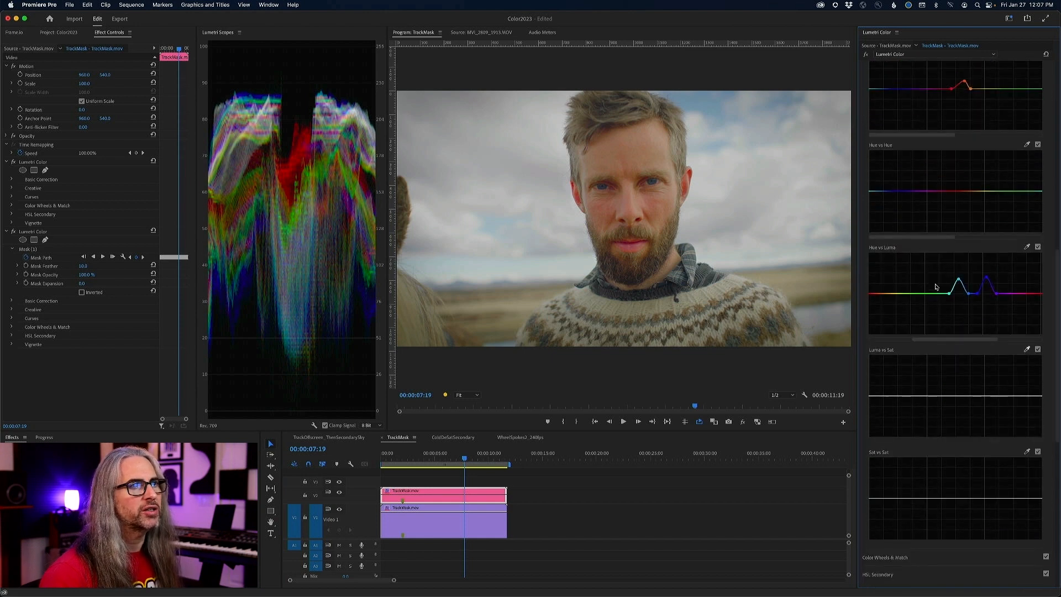
{"action": "scroll", "coordinate": [1019, 511], "scroll_direction": "down", "scroll_amount": 15}
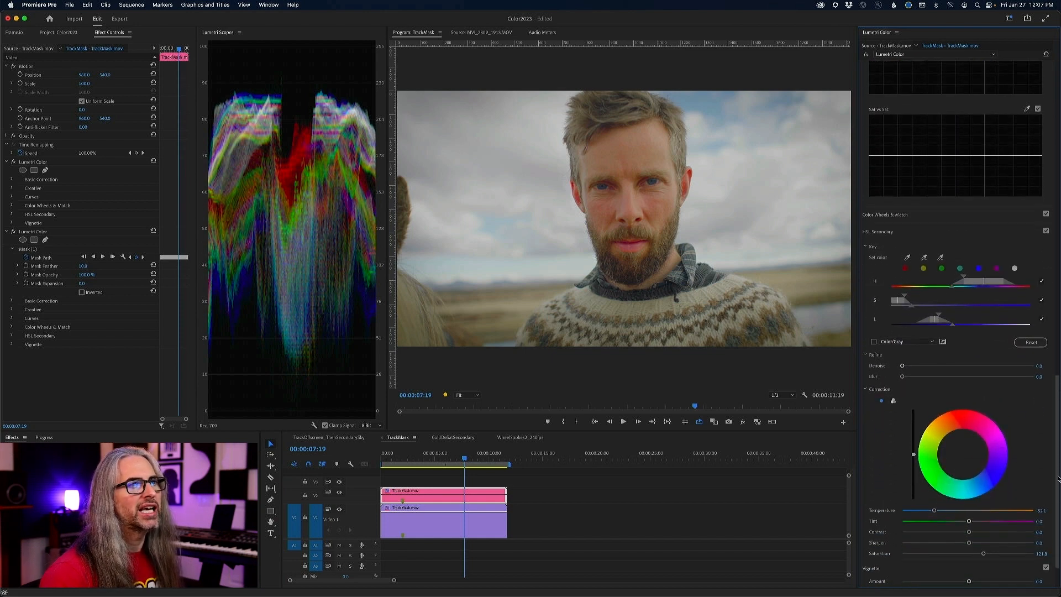
{"action": "left_click", "coordinate": [873, 345]}
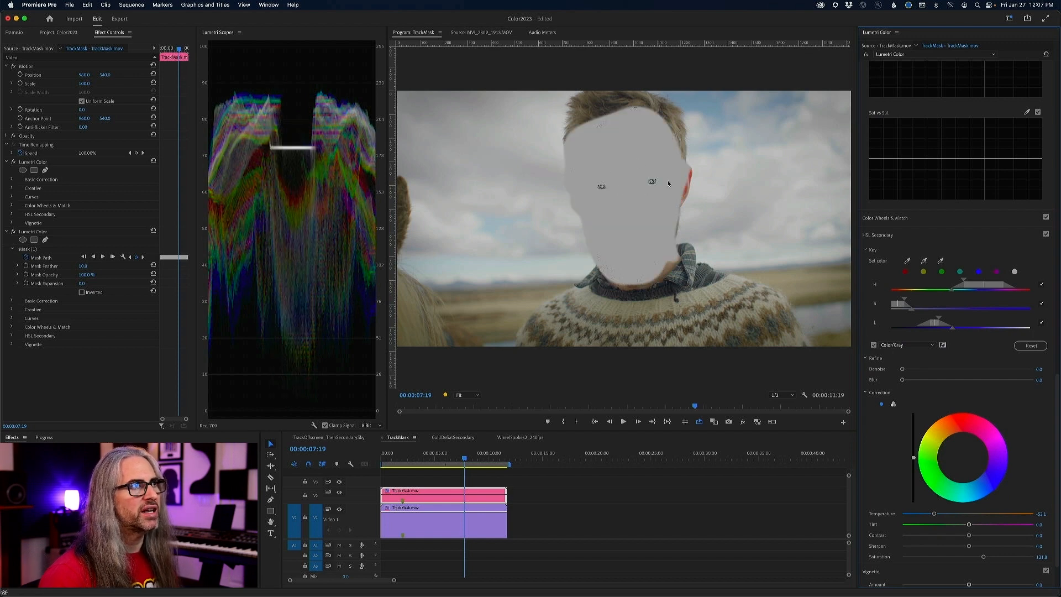
{"action": "left_click", "coordinate": [873, 345]}
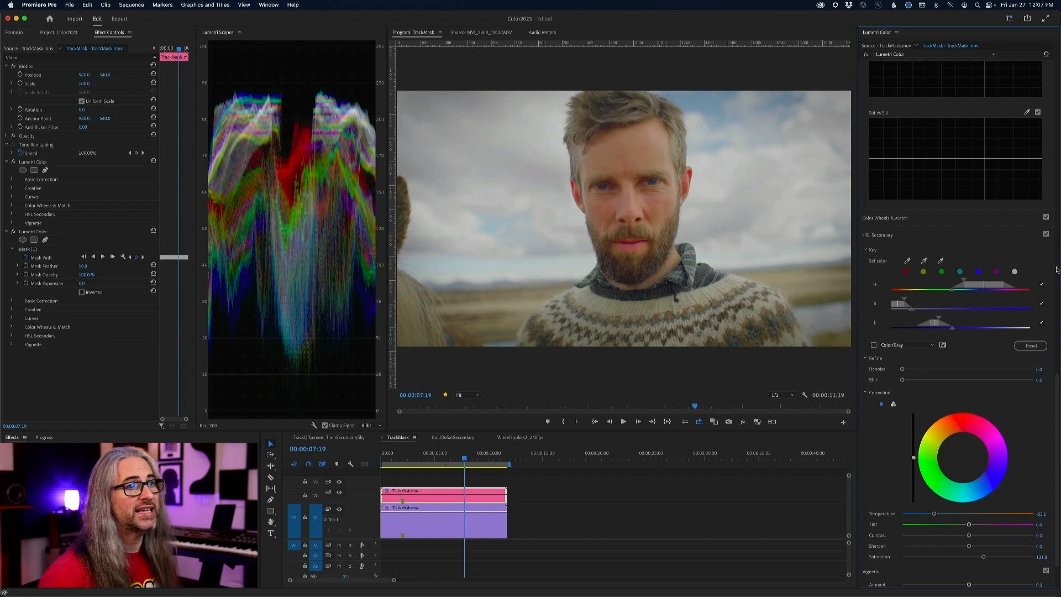
Bypass and restore each of the V2 clip's two Lumetri Color effects to compare their contributions.
{"action": "scroll", "coordinate": [1056, 409], "scroll_direction": "up", "scroll_amount": 10}
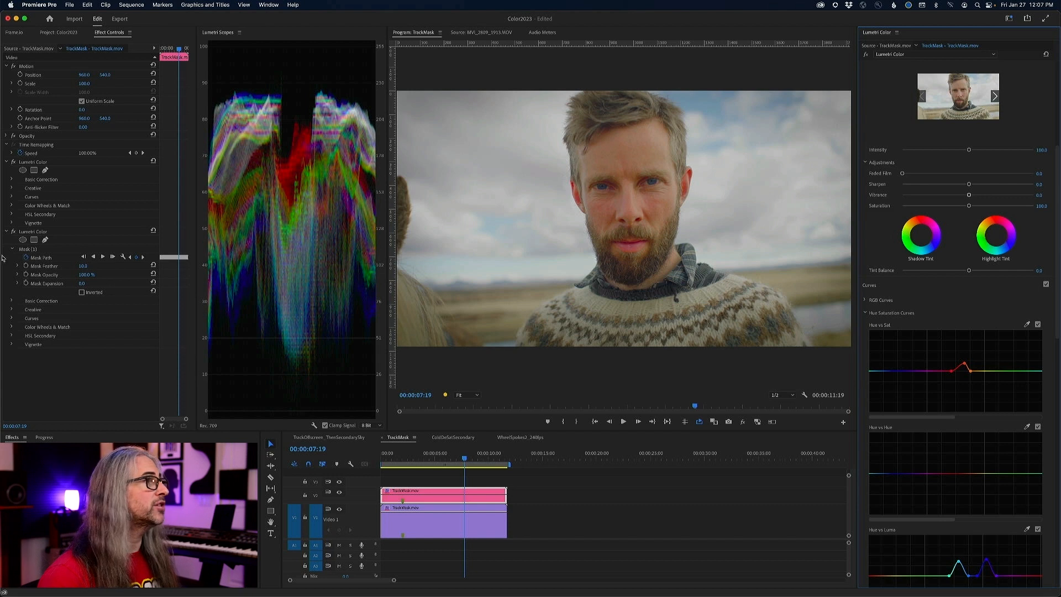
{"action": "left_click", "coordinate": [14, 231]}
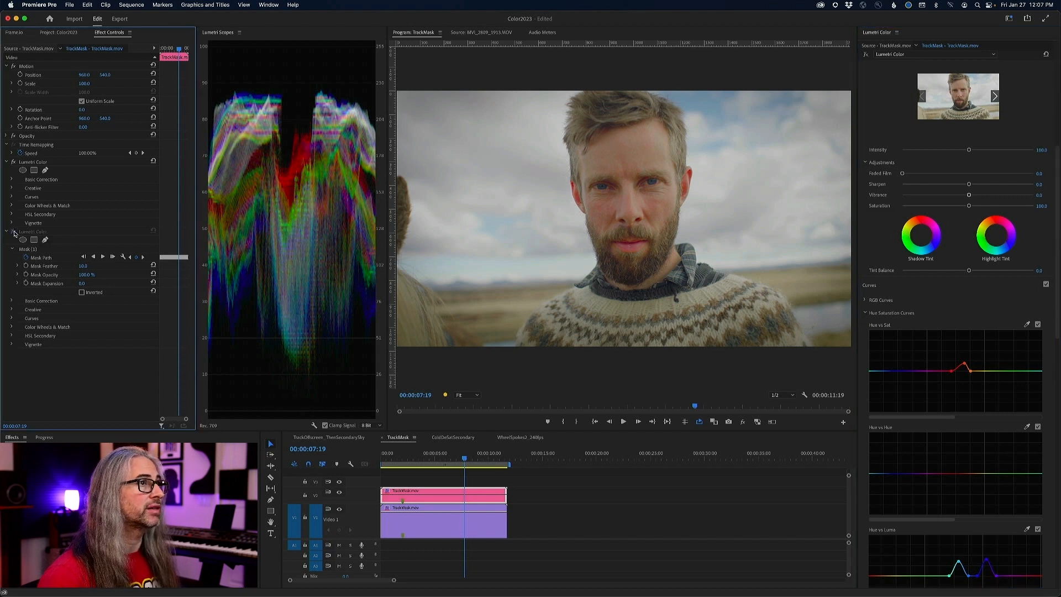
{"action": "left_click", "coordinate": [13, 162]}
{"action": "left_click", "coordinate": [14, 161]}
{"action": "left_click", "coordinate": [13, 231]}
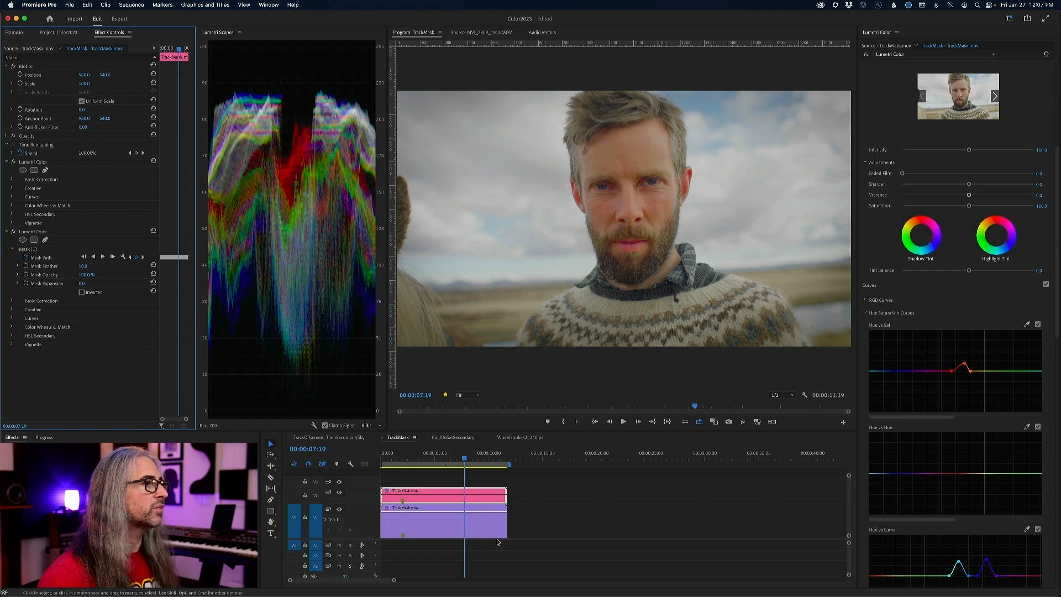
Hide the V2 track, return the playhead to the sequence start, and select the V1 clip.
{"action": "left_click", "coordinate": [339, 492]}
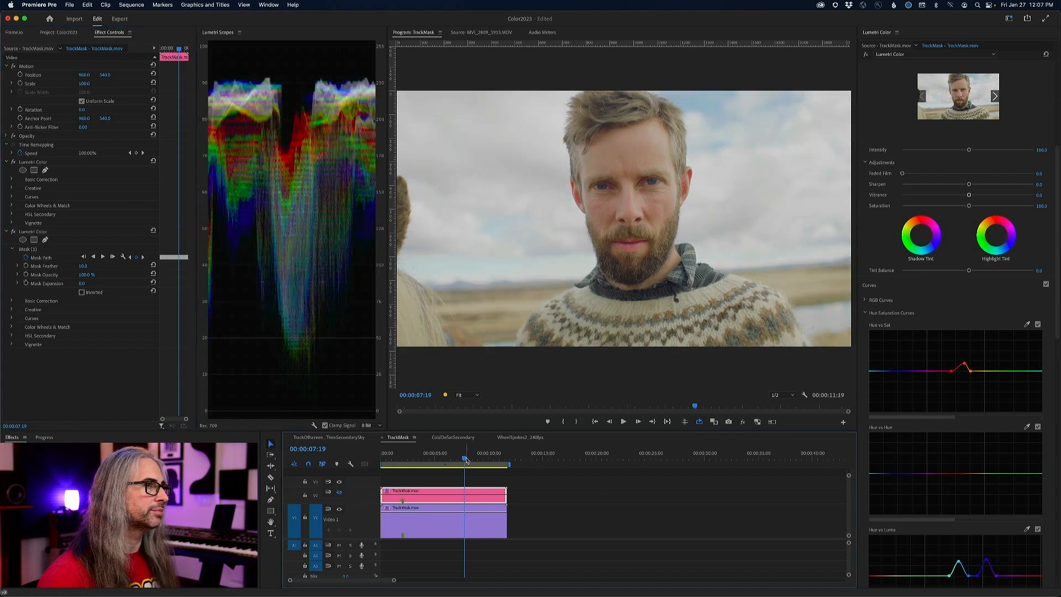
{"action": "left_click_drag", "start_coordinate": [465, 460], "coordinate": [381, 458]}
{"action": "left_click", "coordinate": [401, 516]}
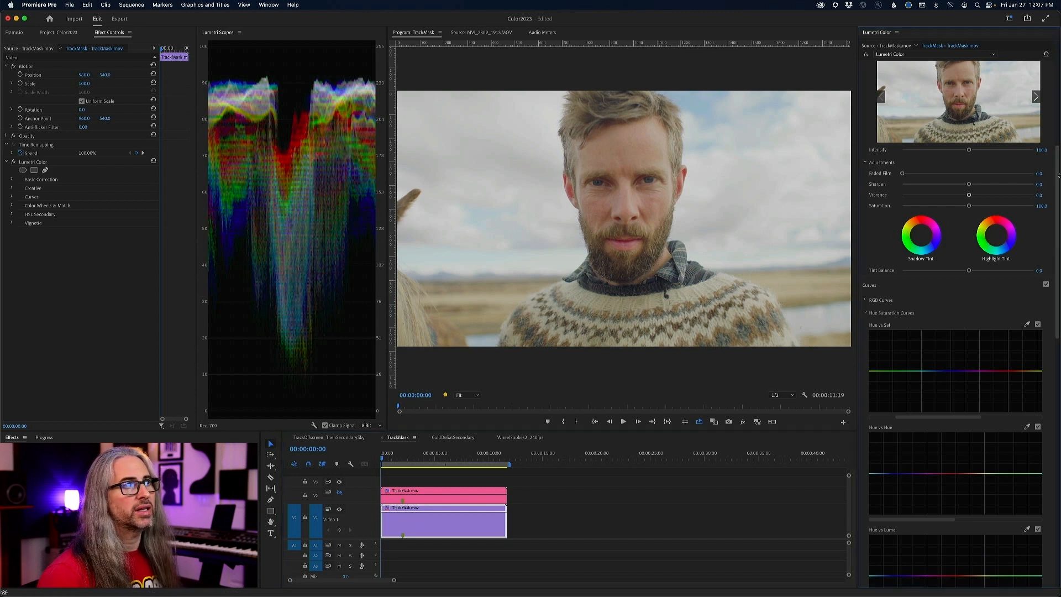
Lower the V1 clip's Highlights to about -9.8 and Whites to about -16.7 in the Basic Correction.
{"action": "left_click_drag", "start_coordinate": [1058, 196], "coordinate": [1058, 105]}
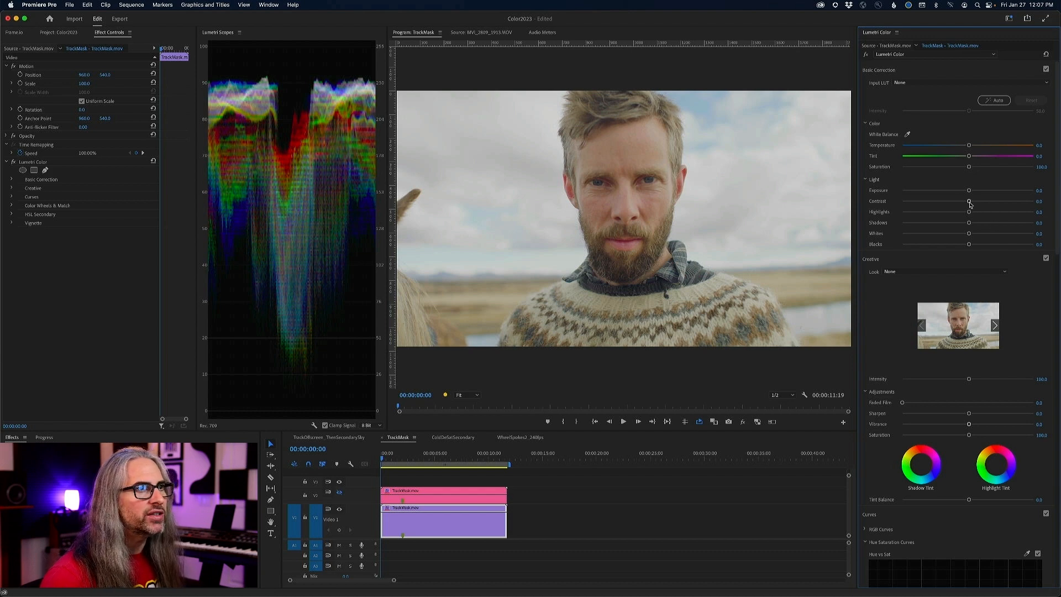
{"action": "left_click_drag", "start_coordinate": [970, 213], "coordinate": [956, 234]}
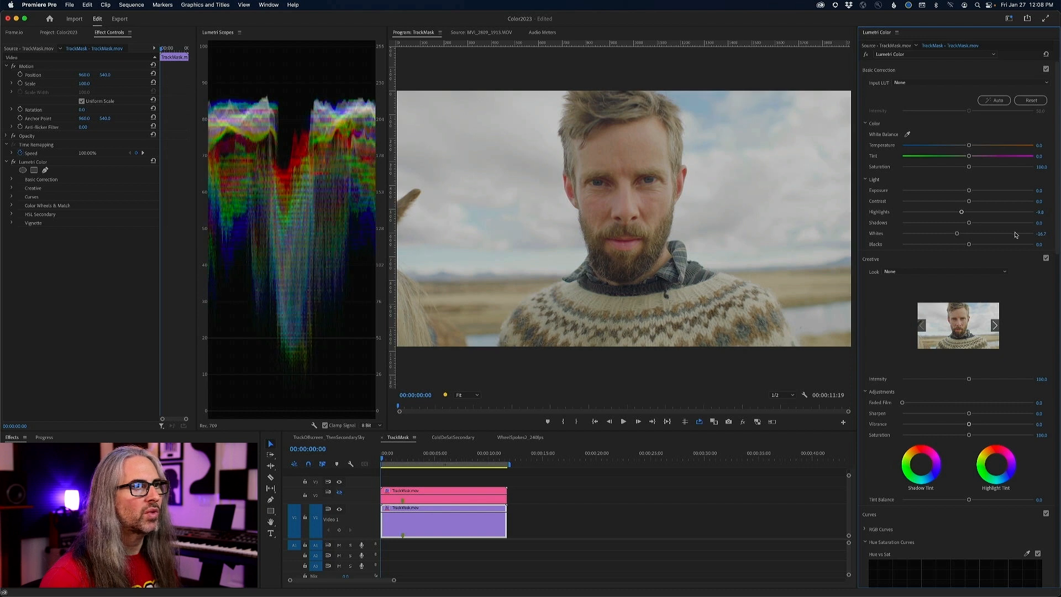
{"action": "left_click_drag", "start_coordinate": [1058, 241], "coordinate": [1059, 269]}
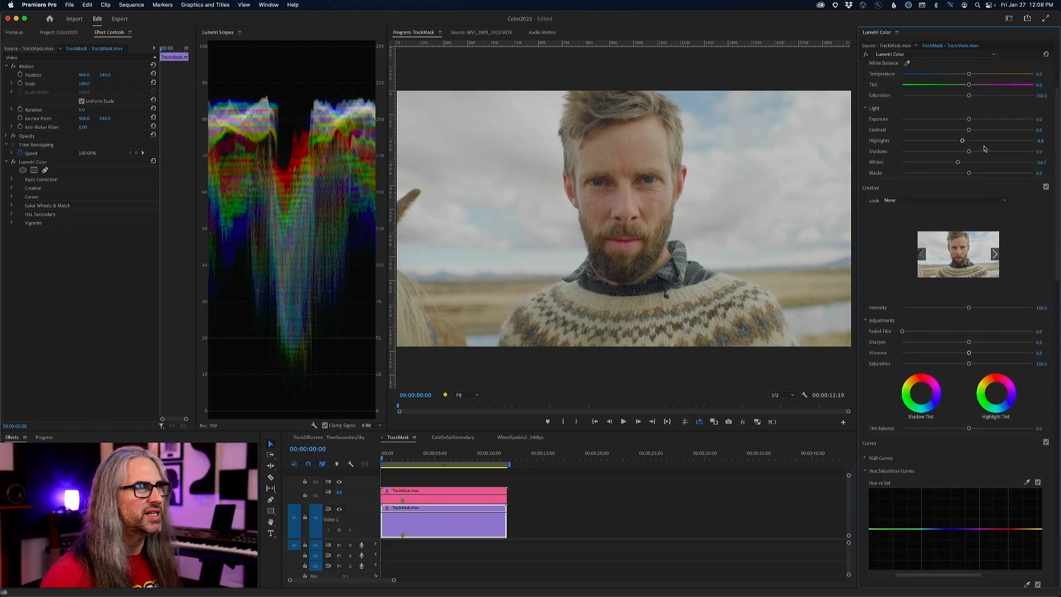
{"action": "left_click_drag", "start_coordinate": [1056, 231], "coordinate": [1059, 196]}
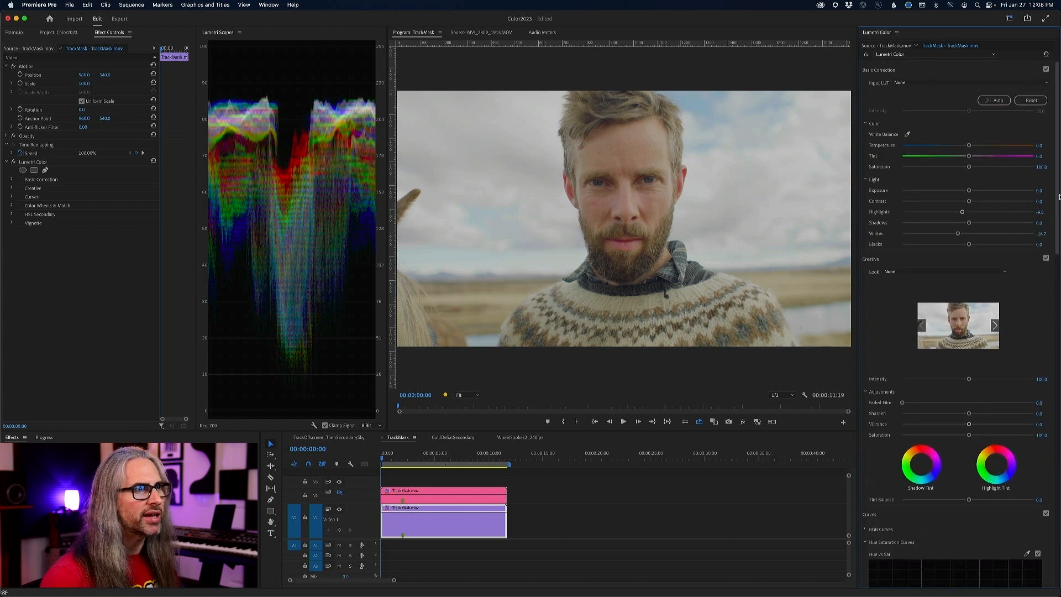
Raise the V1 clip's Contrast to about 13.6 and its Saturation to about 107.9 in the Basic Correction.
{"action": "left_click_drag", "start_coordinate": [969, 202], "coordinate": [976, 202]}
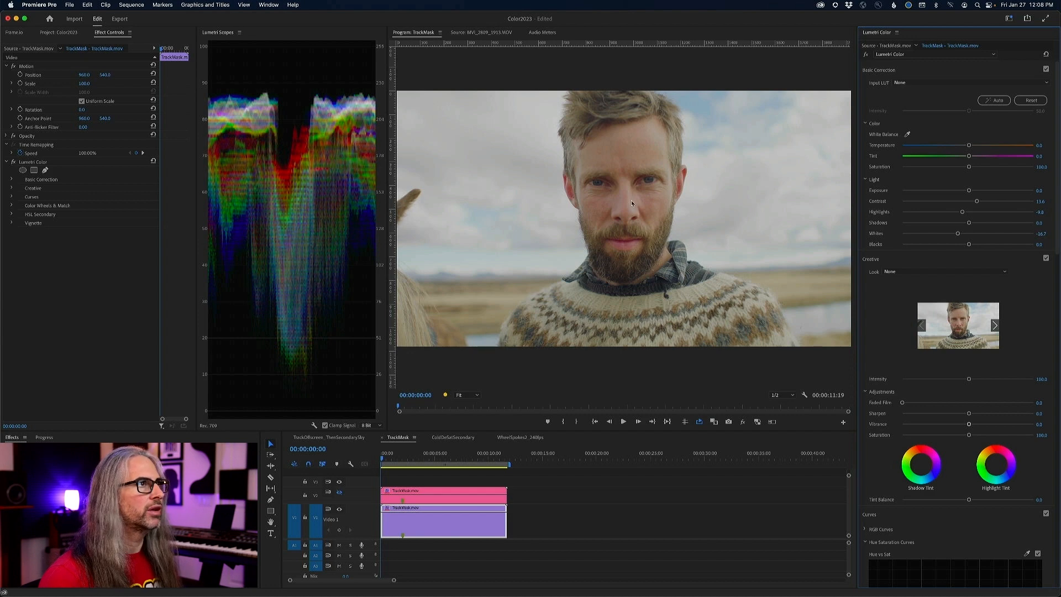
{"action": "mouse_move", "coordinate": [968, 146]}
{"action": "left_mouse_down"}
{"action": "mouse_move", "coordinate": [988, 148]}
{"action": "mouse_move", "coordinate": [949, 146]}
{"action": "mouse_move", "coordinate": [977, 147]}
{"action": "mouse_move", "coordinate": [968, 156]}
{"action": "left_mouse_up"}
{"action": "double_click", "coordinate": [969, 147]}
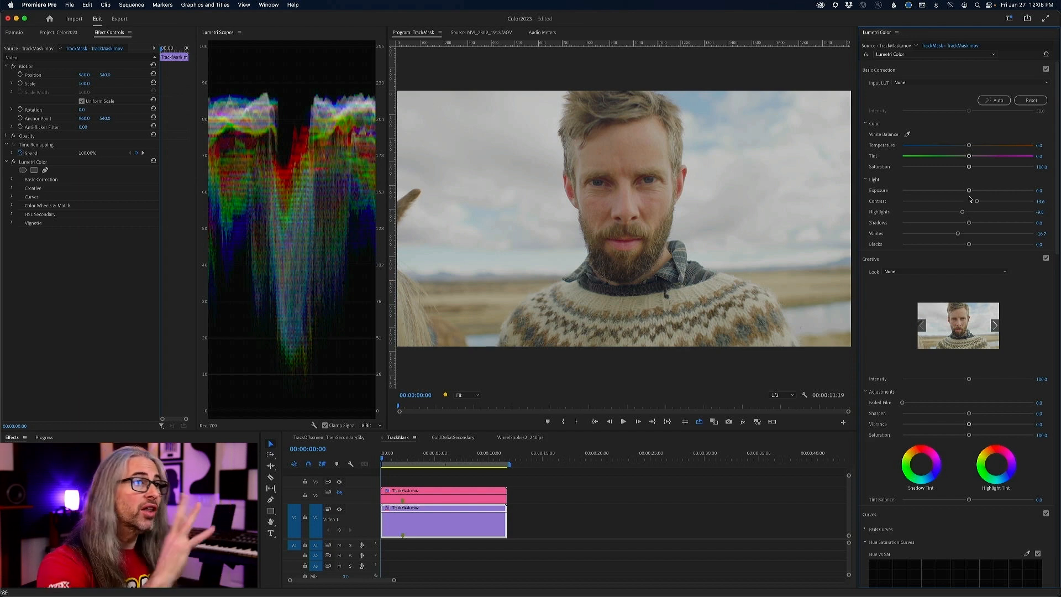
{"action": "left_click_drag", "start_coordinate": [969, 167], "coordinate": [972, 167]}
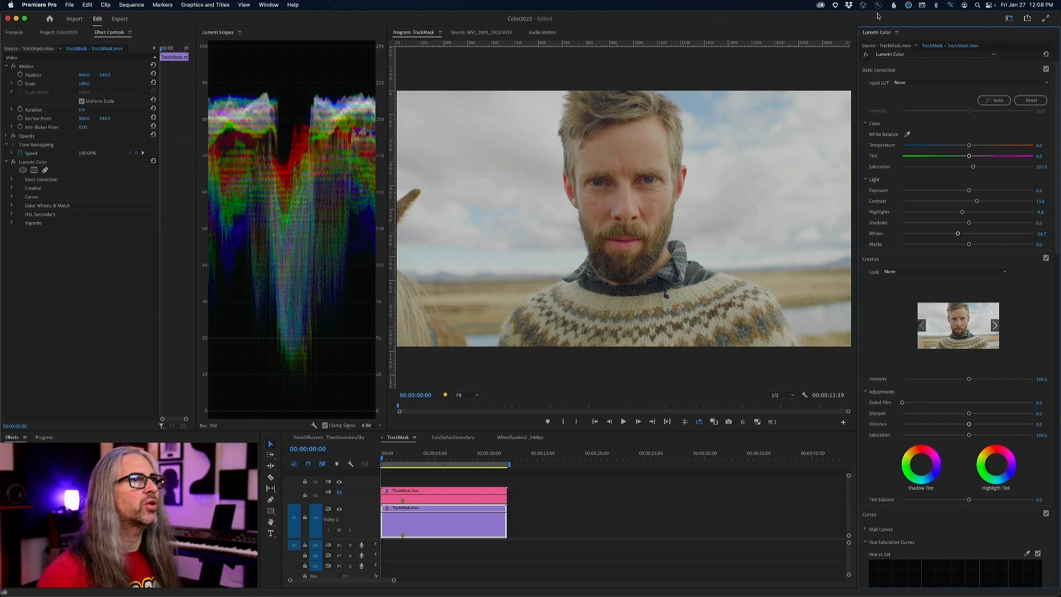
Add a second Lumetri Color effect to the V1 clip and rename it Face Track.
{"action": "left_click", "coordinate": [944, 55]}
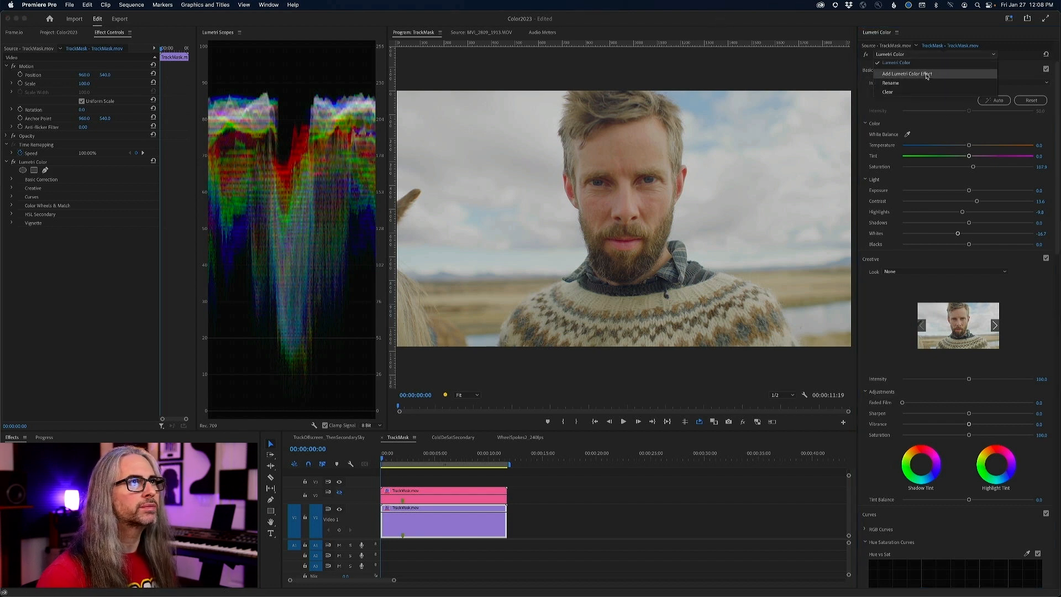
{"action": "left_click", "coordinate": [927, 75]}
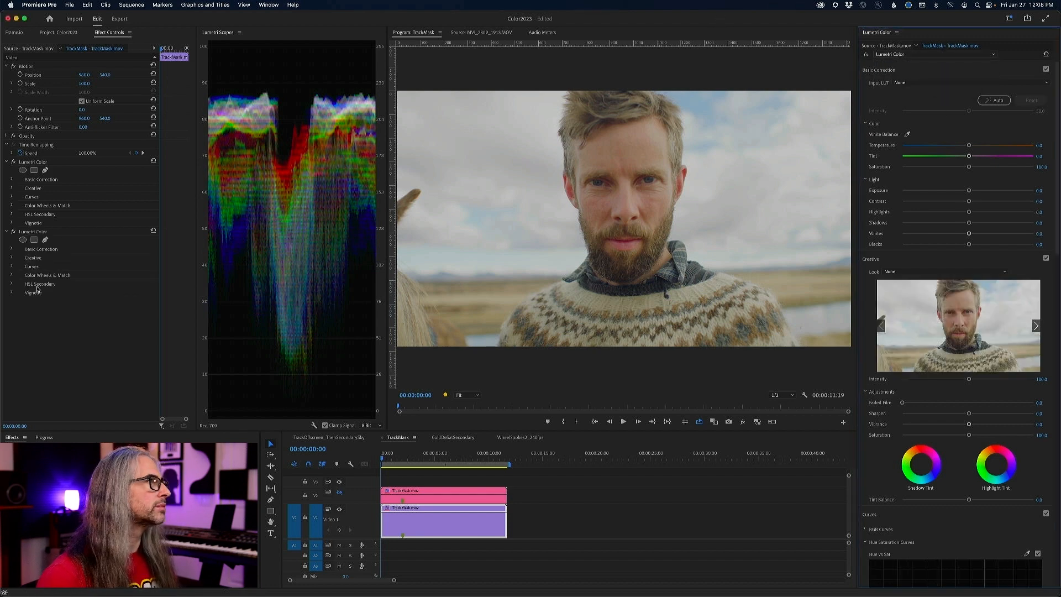
{"action": "left_click", "coordinate": [943, 55]}
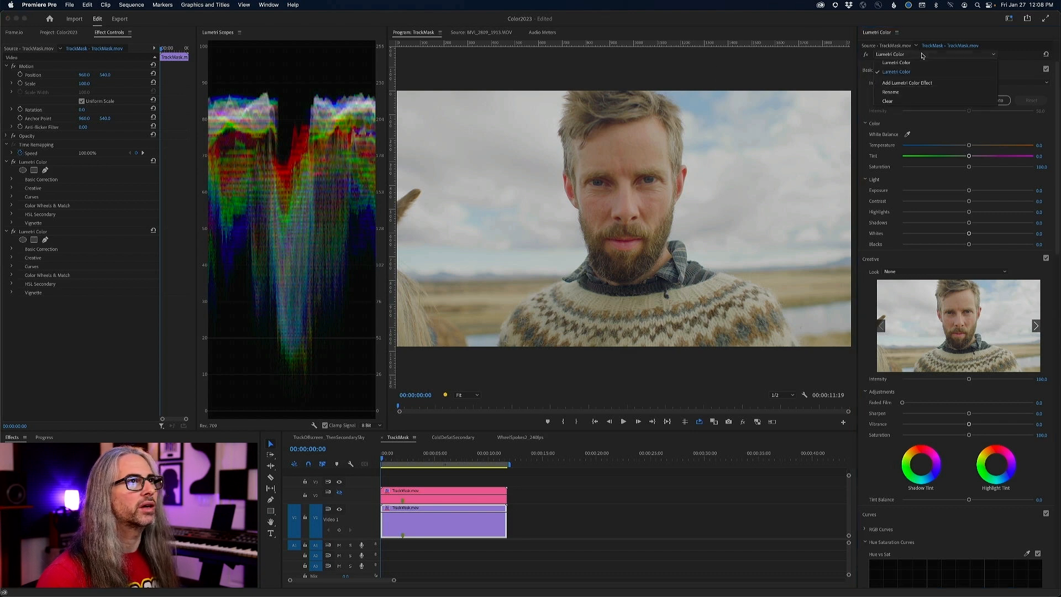
{"action": "left_click", "coordinate": [928, 101]}
{"action": "type", "text": "Face Track"}
{"action": "key", "text": "Return"}
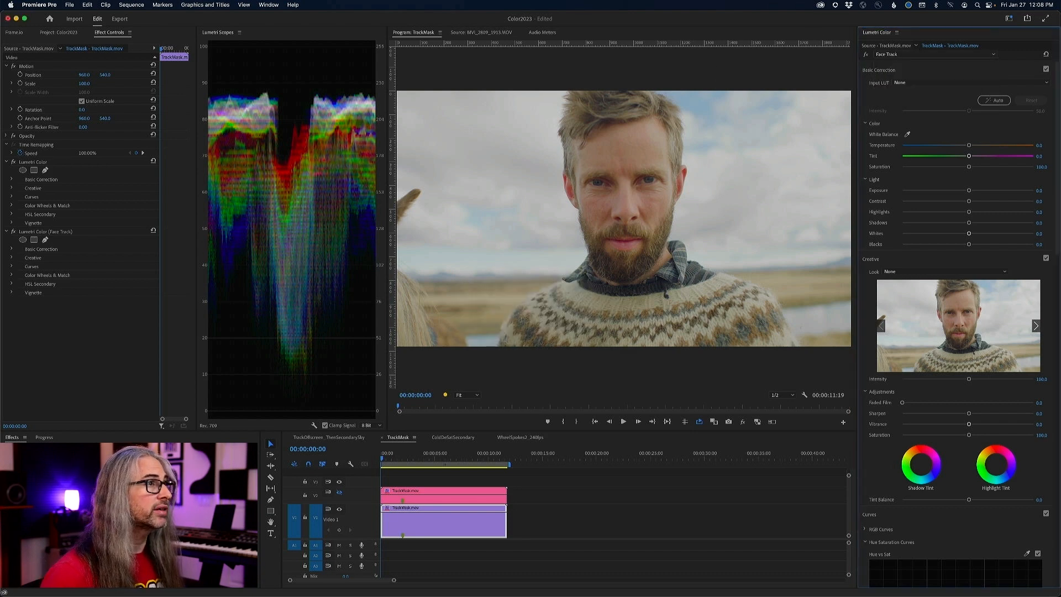
Add an elliptical mask to the Face Track effect, shape it around the man's hair, ears and beard, and track it forward through the clip.
{"action": "left_click", "coordinate": [23, 240]}
{"action": "left_click_drag", "start_coordinate": [624, 157], "coordinate": [623, 98]}
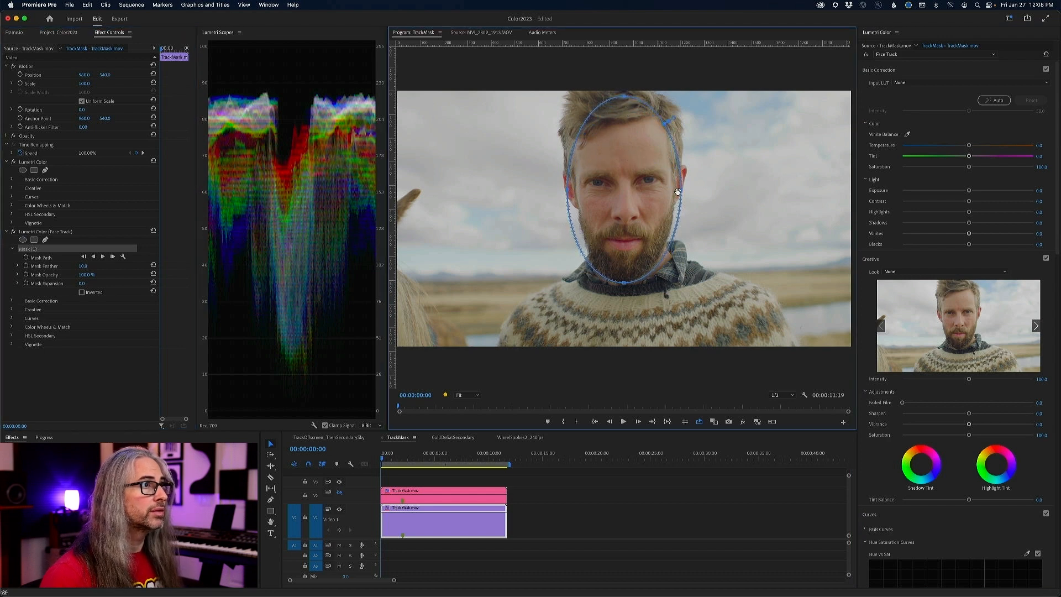
{"action": "mouse_move", "coordinate": [681, 189]}
{"action": "left_mouse_down"}
{"action": "mouse_move", "coordinate": [690, 190]}
{"action": "mouse_move", "coordinate": [676, 208]}
{"action": "left_mouse_up"}
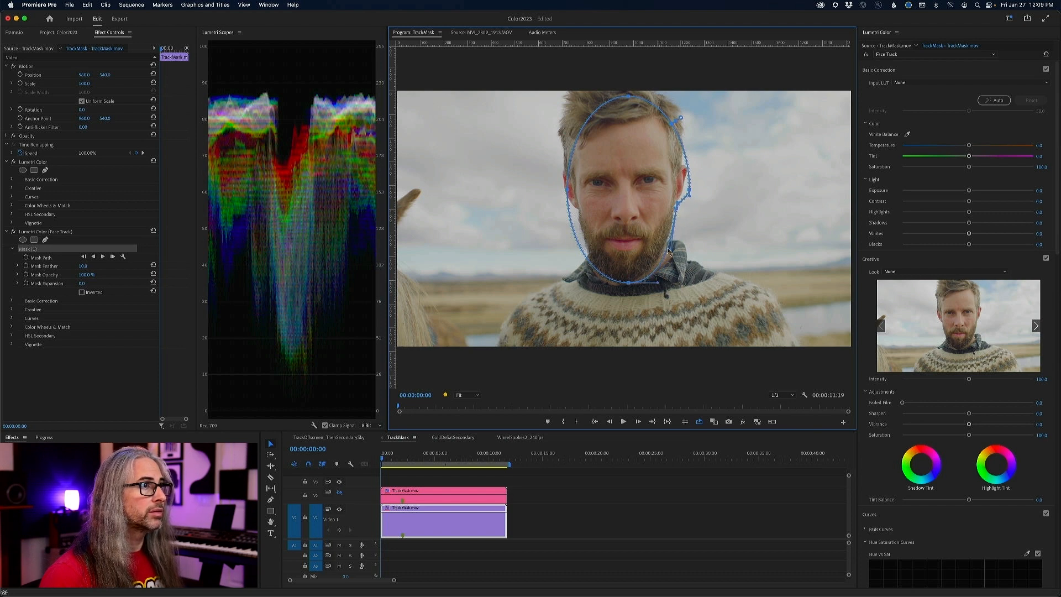
{"action": "left_click_drag", "start_coordinate": [665, 259], "coordinate": [671, 259]}
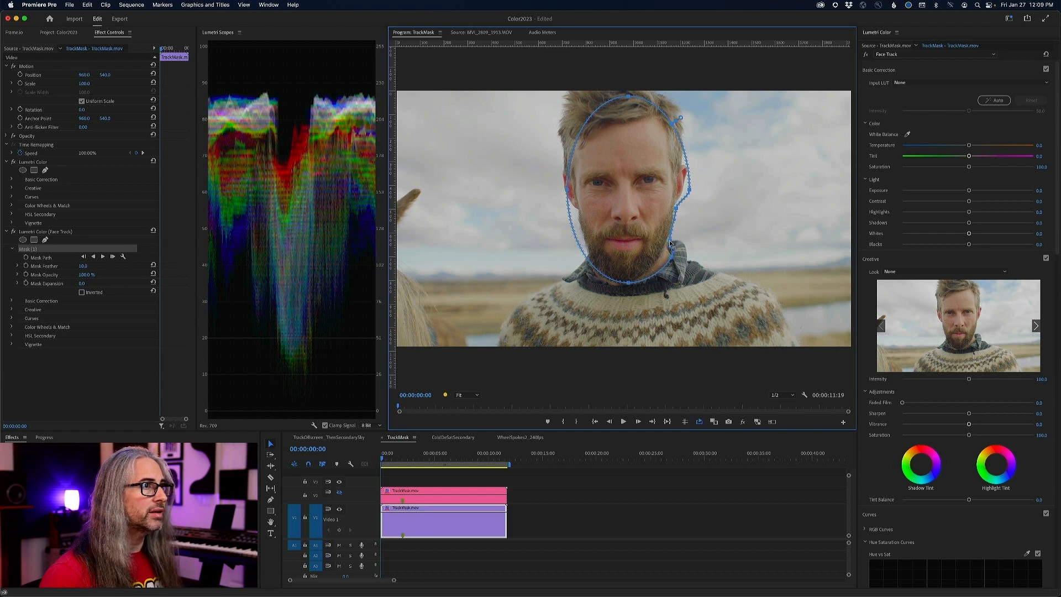
{"action": "left_click_drag", "start_coordinate": [582, 250], "coordinate": [584, 254]}
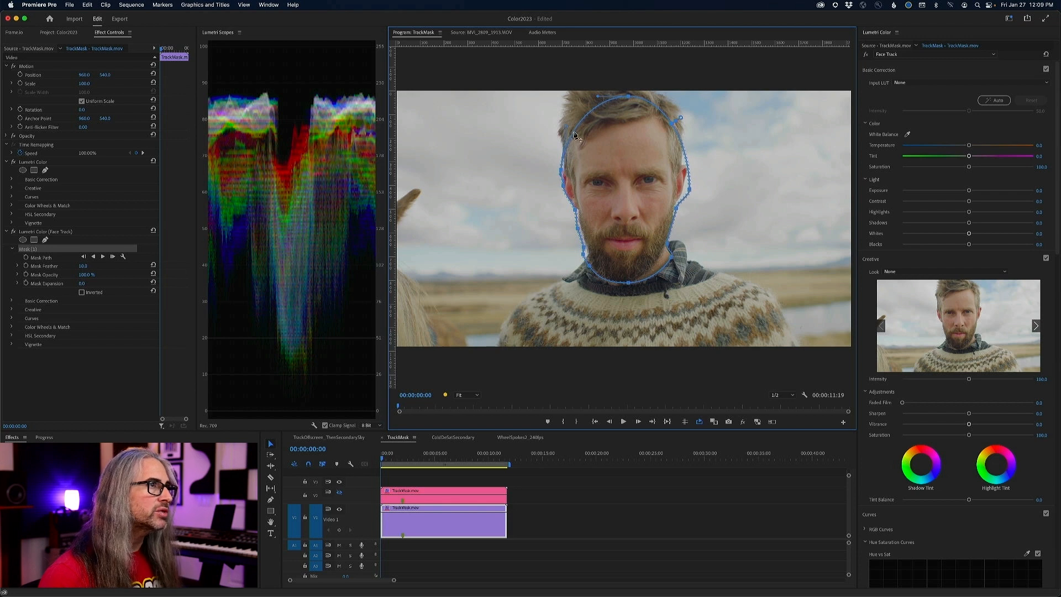
{"action": "left_click_drag", "start_coordinate": [571, 130], "coordinate": [559, 132]}
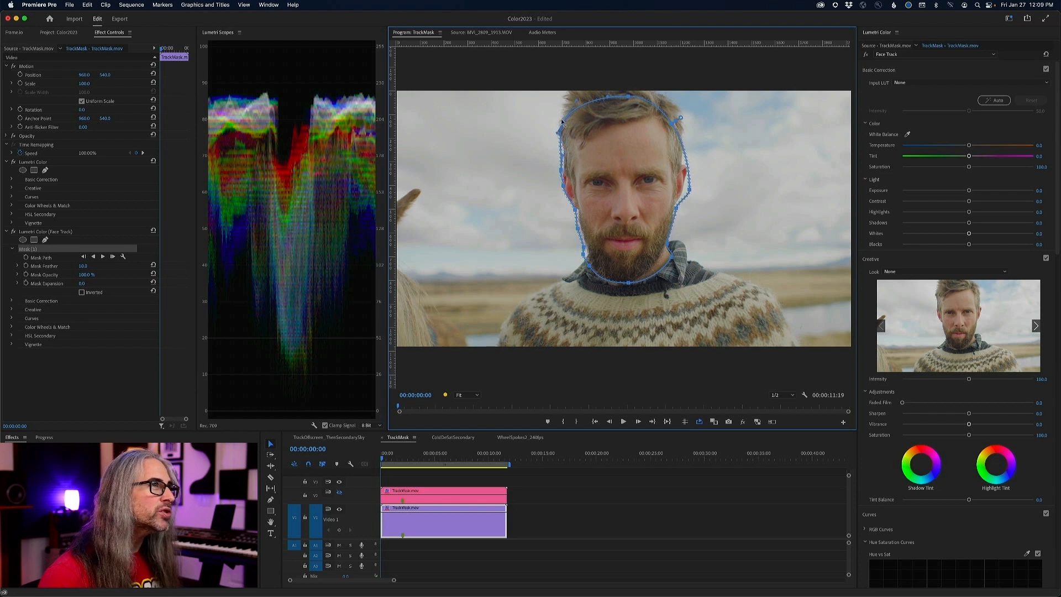
{"action": "left_click_drag", "start_coordinate": [588, 100], "coordinate": [645, 90]}
{"action": "left_click_drag", "start_coordinate": [689, 187], "coordinate": [685, 162]}
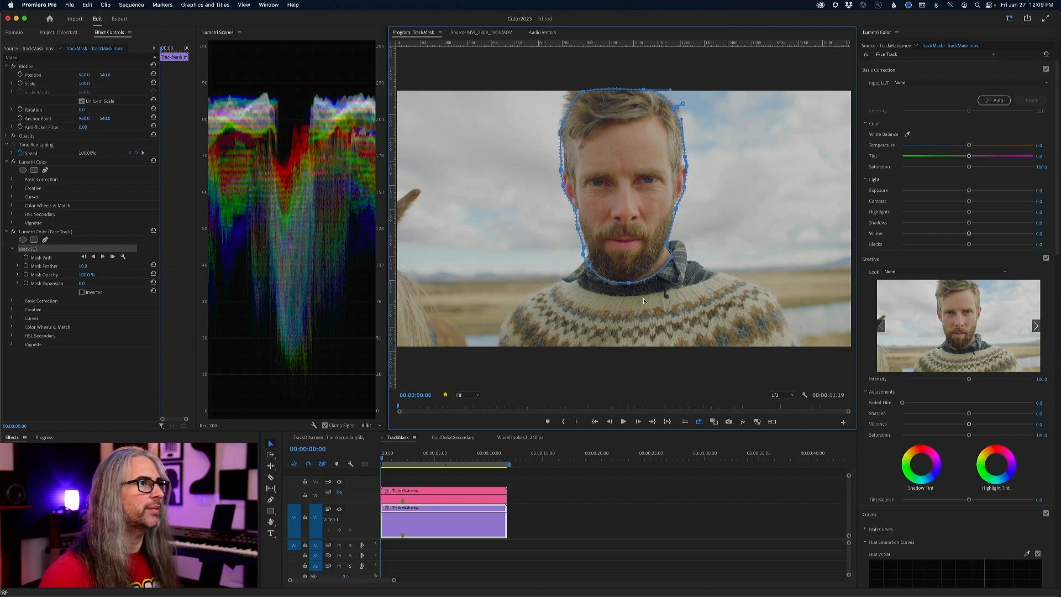
{"action": "left_click_drag", "start_coordinate": [628, 283], "coordinate": [626, 286]}
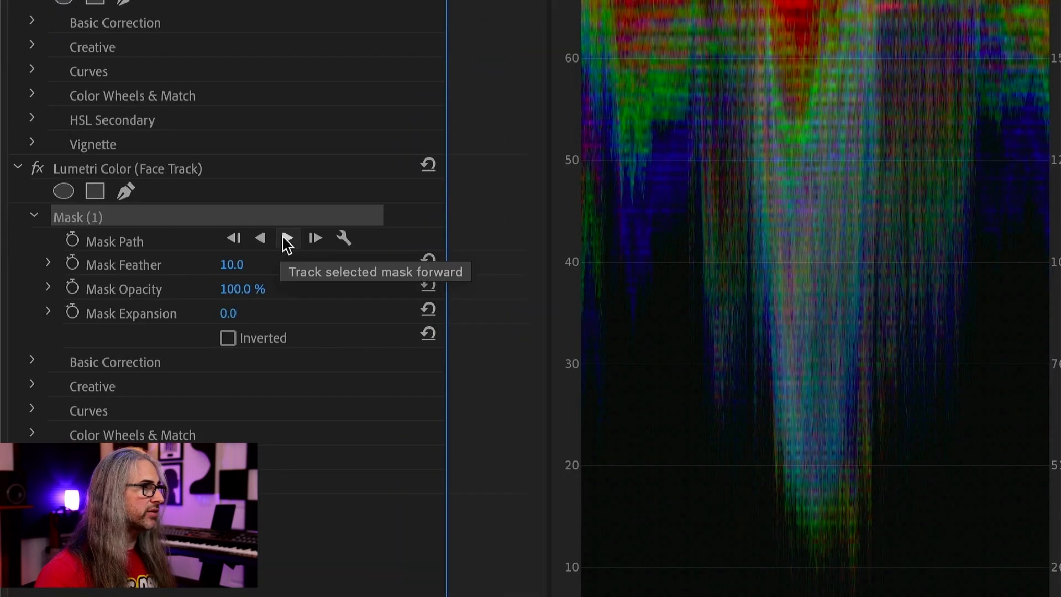
{"action": "left_click", "coordinate": [287, 239]}
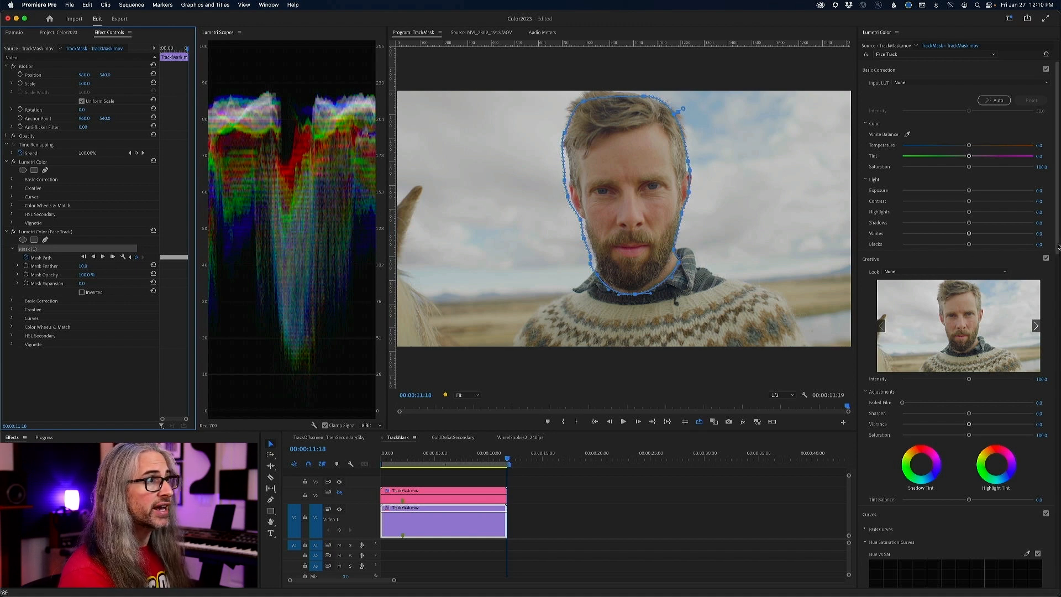
Sample the man's skin for the Face Track effect's Hue vs Sat curve and raise the middle point to boost skin saturation.
{"action": "scroll", "coordinate": [1056, 244], "scroll_direction": "down", "scroll_amount": 10}
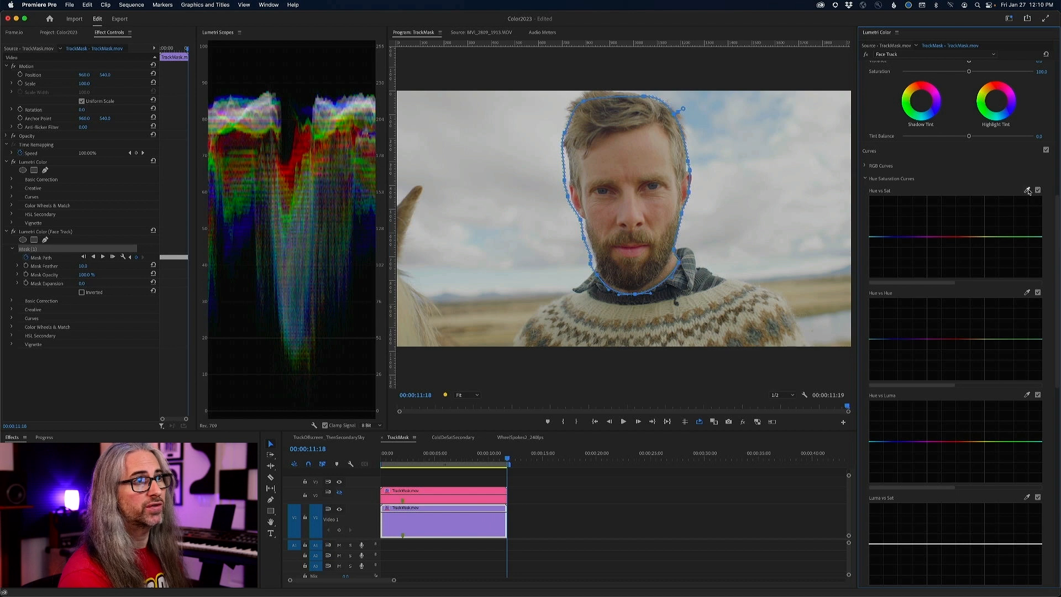
{"action": "left_click", "coordinate": [468, 394]}
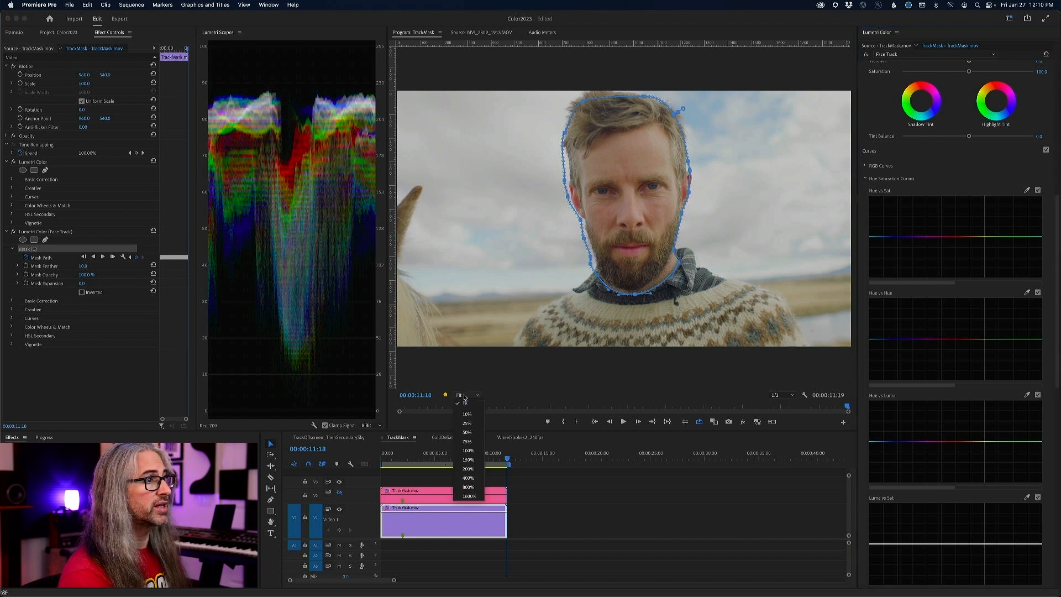
{"action": "left_click", "coordinate": [467, 466]}
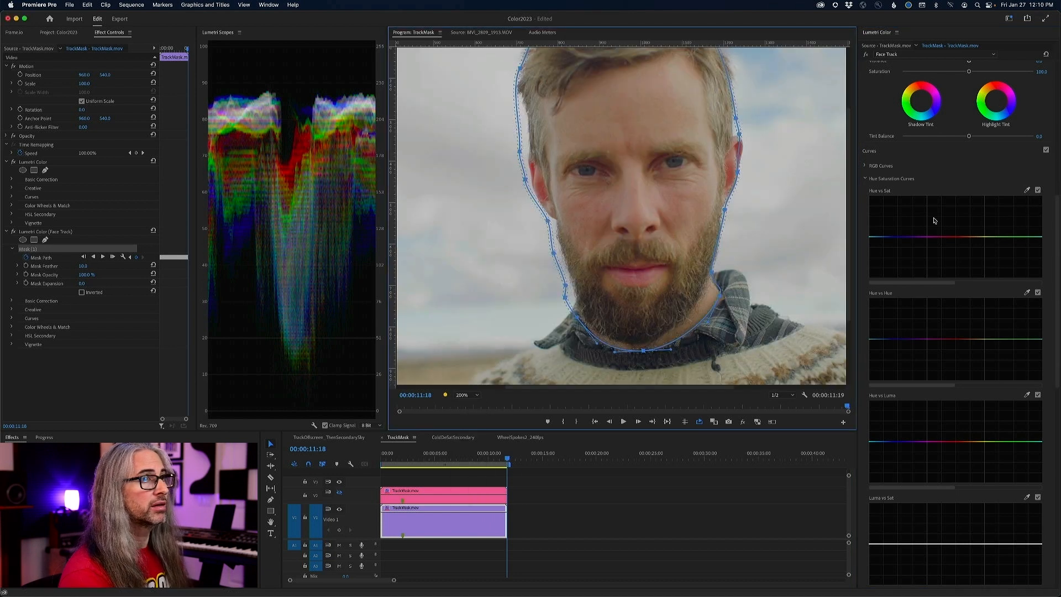
{"action": "left_click", "coordinate": [1027, 190]}
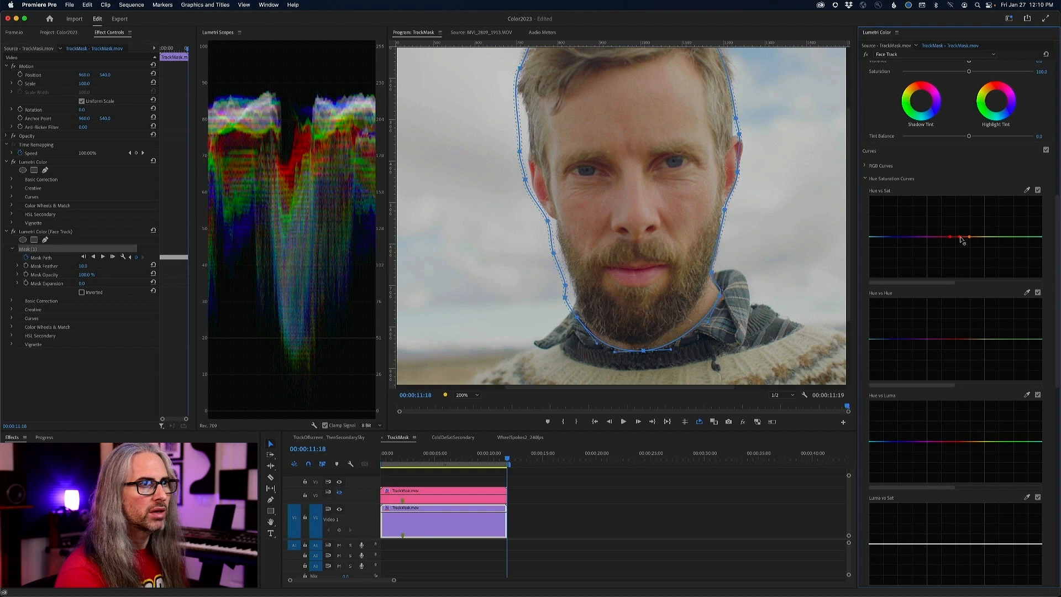
{"action": "mouse_move", "coordinate": [962, 240]}
{"action": "left_mouse_down"}
{"action": "mouse_move", "coordinate": [961, 214]}
{"action": "mouse_move", "coordinate": [959, 227]}
{"action": "left_mouse_up"}
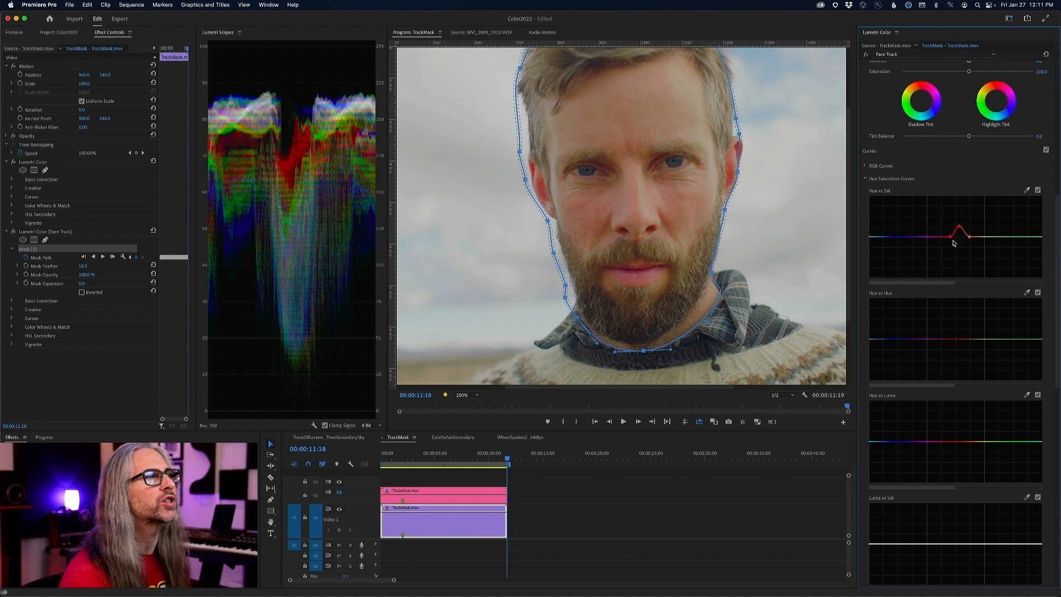
Sample the skin for the Hue vs Luma curve, test a deep dip, and settle on a very slight darkening of the middle point.
{"action": "left_click_drag", "start_coordinate": [1056, 319], "coordinate": [1058, 363]}
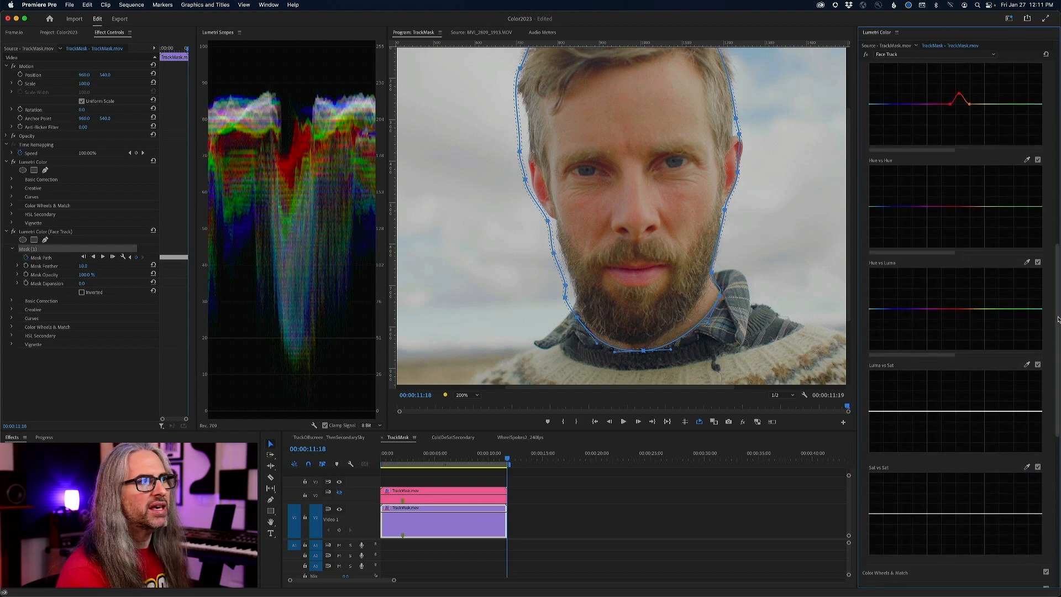
{"action": "scroll", "coordinate": [1058, 319], "scroll_direction": "down", "scroll_amount": 2}
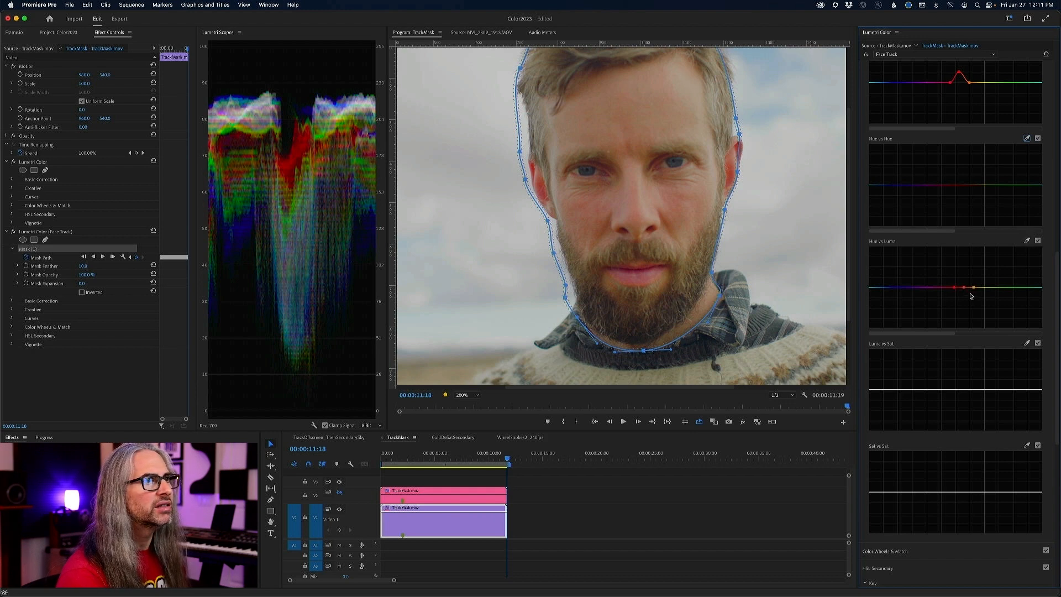
{"action": "left_click_drag", "start_coordinate": [965, 292], "coordinate": [962, 291]}
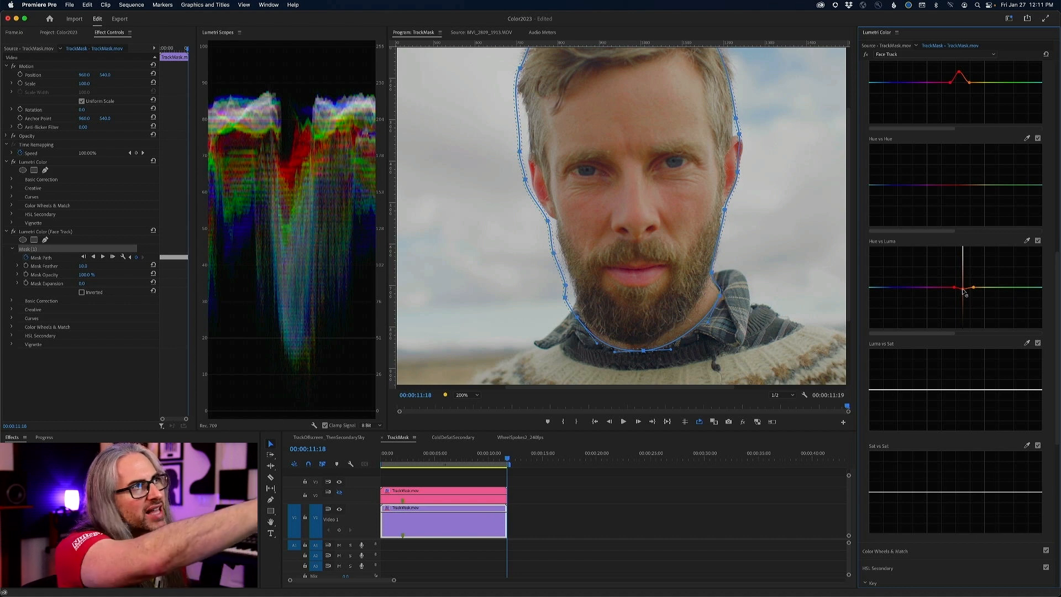
{"action": "left_click_drag", "start_coordinate": [963, 288], "coordinate": [964, 303]}
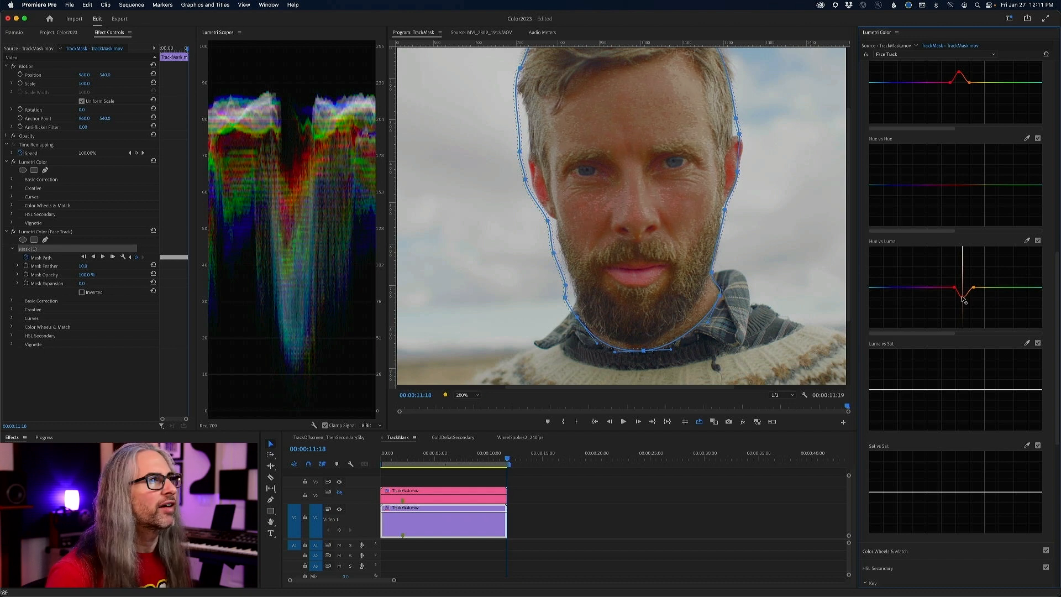
{"action": "left_click_drag", "start_coordinate": [963, 302], "coordinate": [963, 290]}
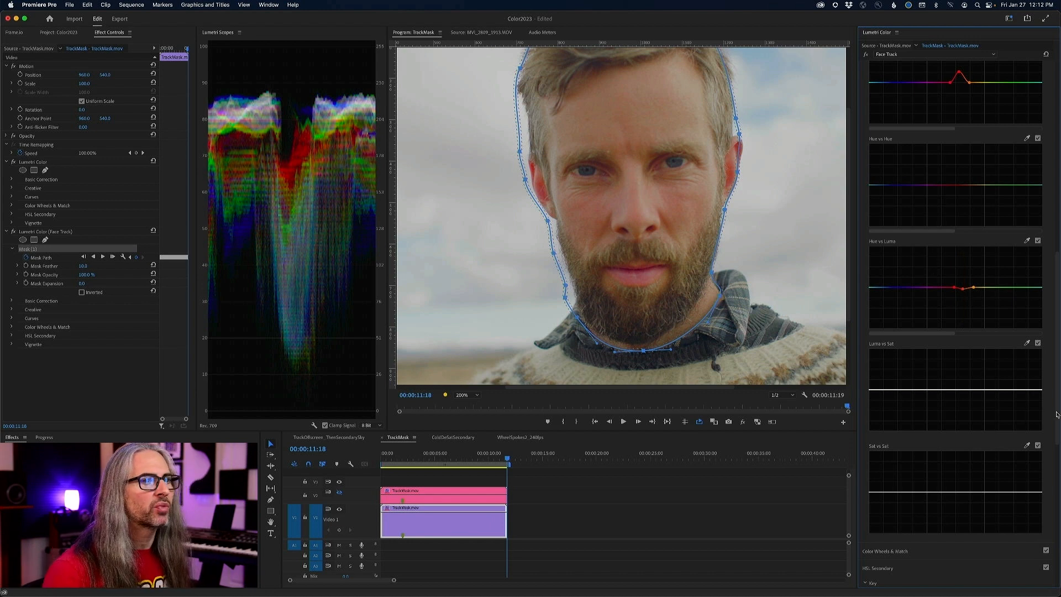
Set the Face Track effect's HSL Secondary key by sampling the blue iris of the man's eye in a close-up view.
{"action": "left_click_drag", "start_coordinate": [1057, 416], "coordinate": [1044, 522]}
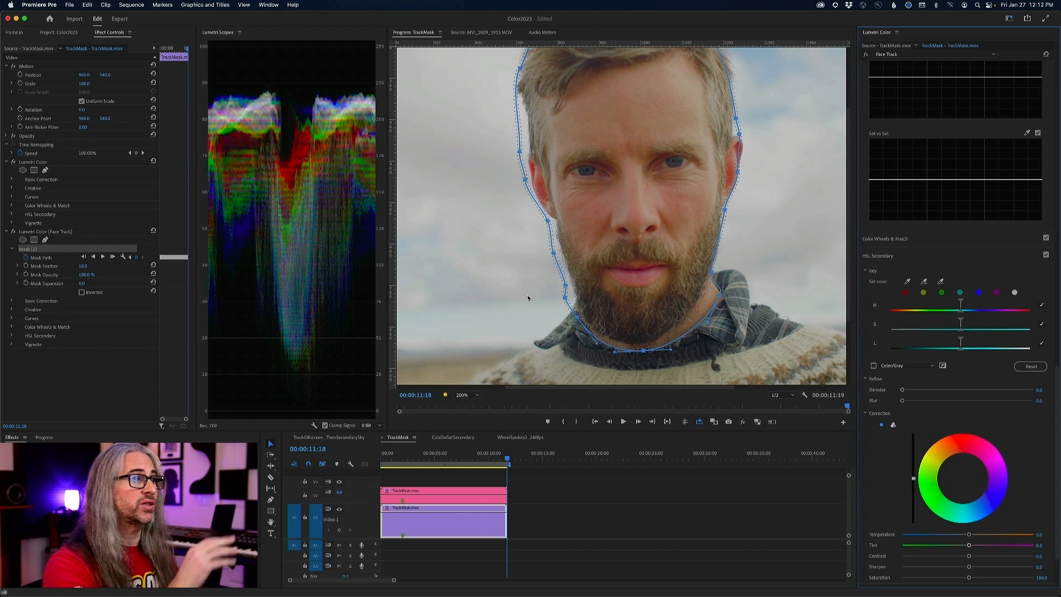
{"action": "left_click", "coordinate": [458, 396]}
{"action": "left_click", "coordinate": [469, 484]}
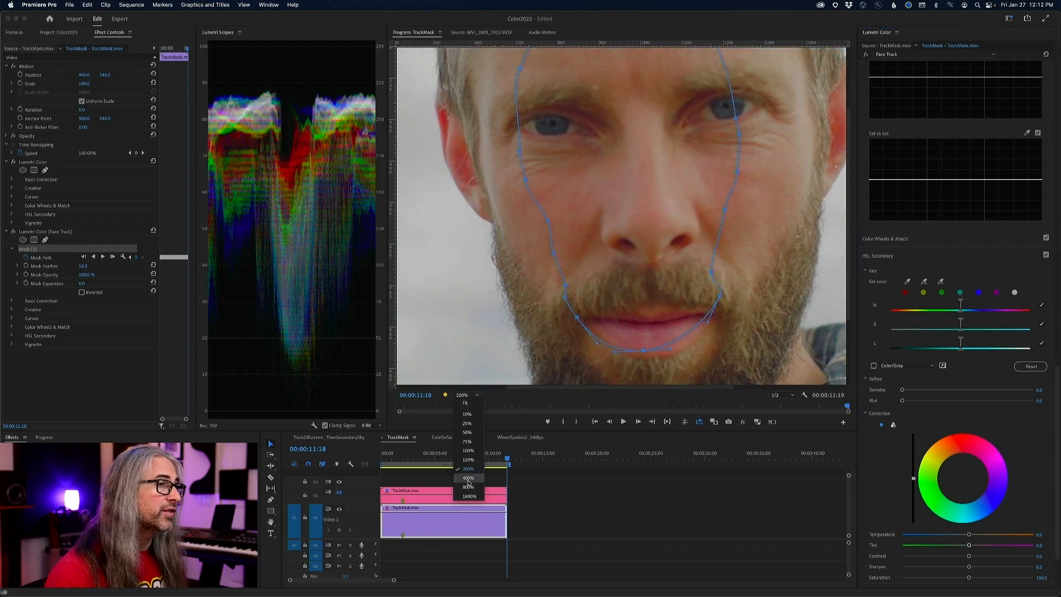
{"action": "left_click_drag", "start_coordinate": [849, 258], "coordinate": [849, 226]}
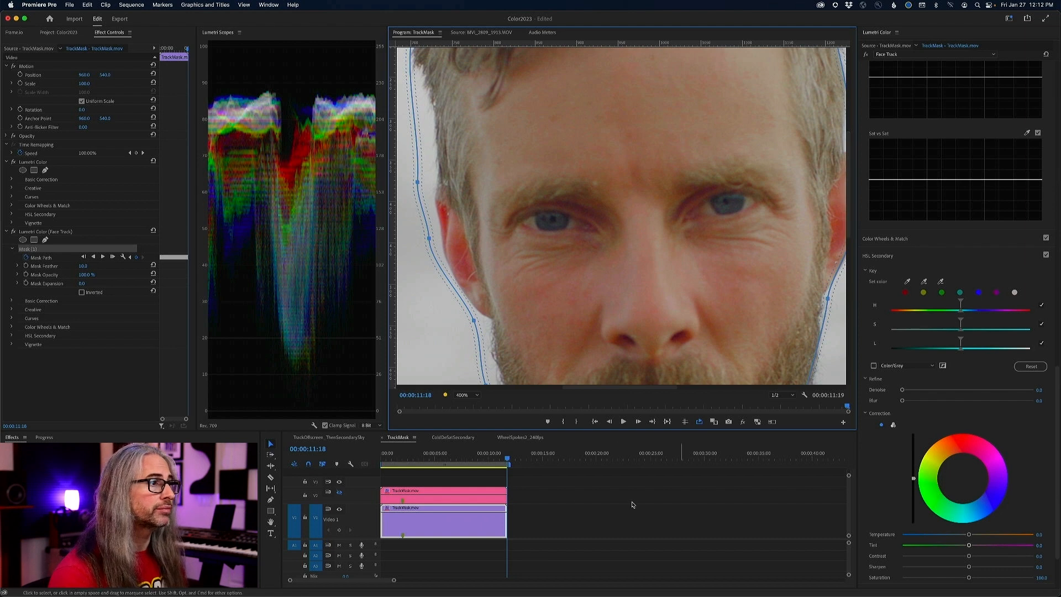
{"action": "left_click_drag", "start_coordinate": [606, 388], "coordinate": [613, 390]}
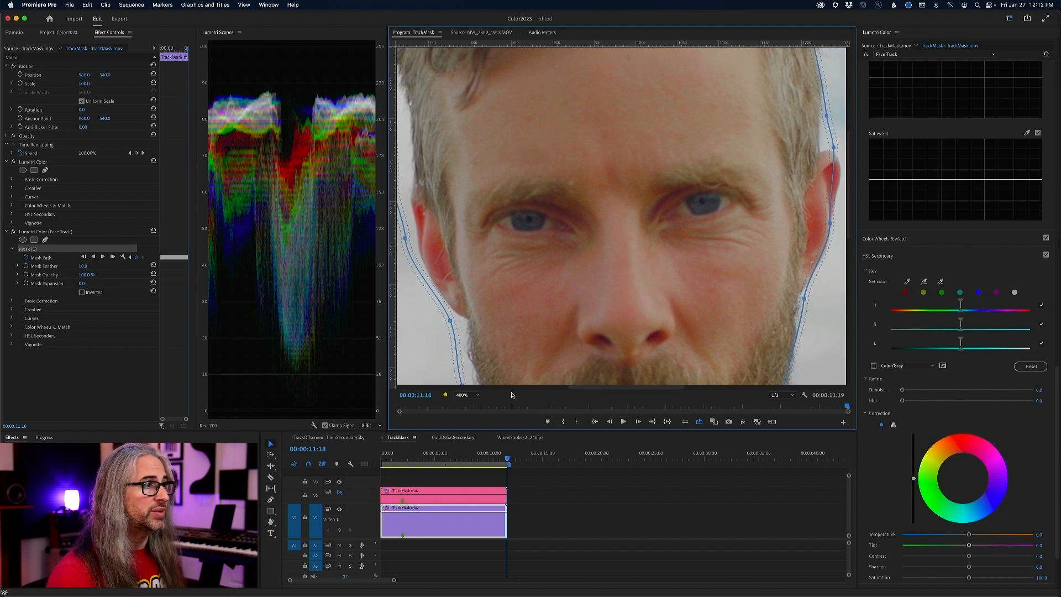
{"action": "left_click", "coordinate": [908, 281]}
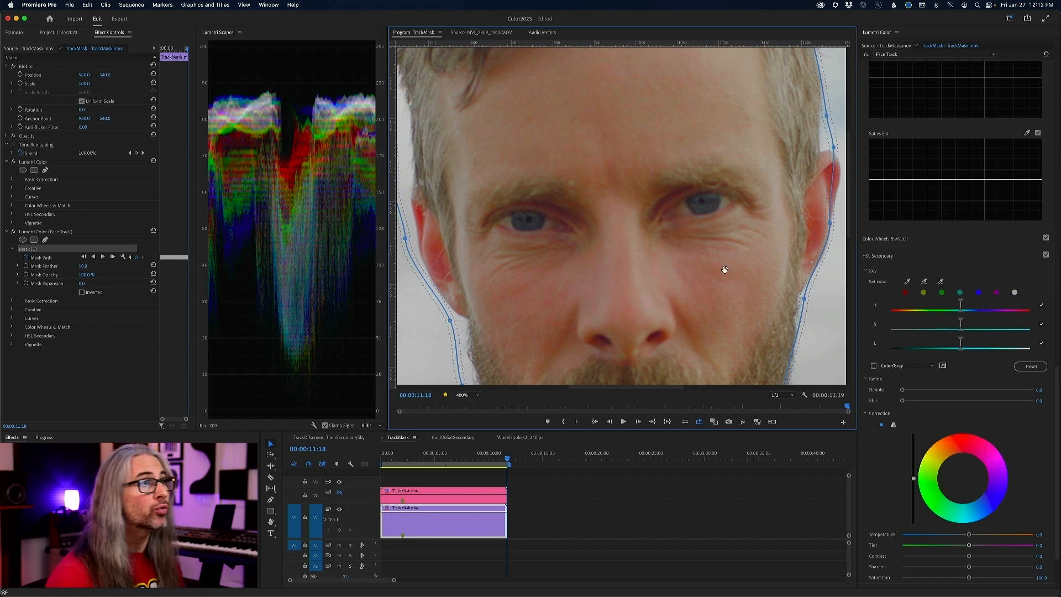
{"action": "left_click", "coordinate": [471, 395]}
{"action": "left_click", "coordinate": [468, 487]}
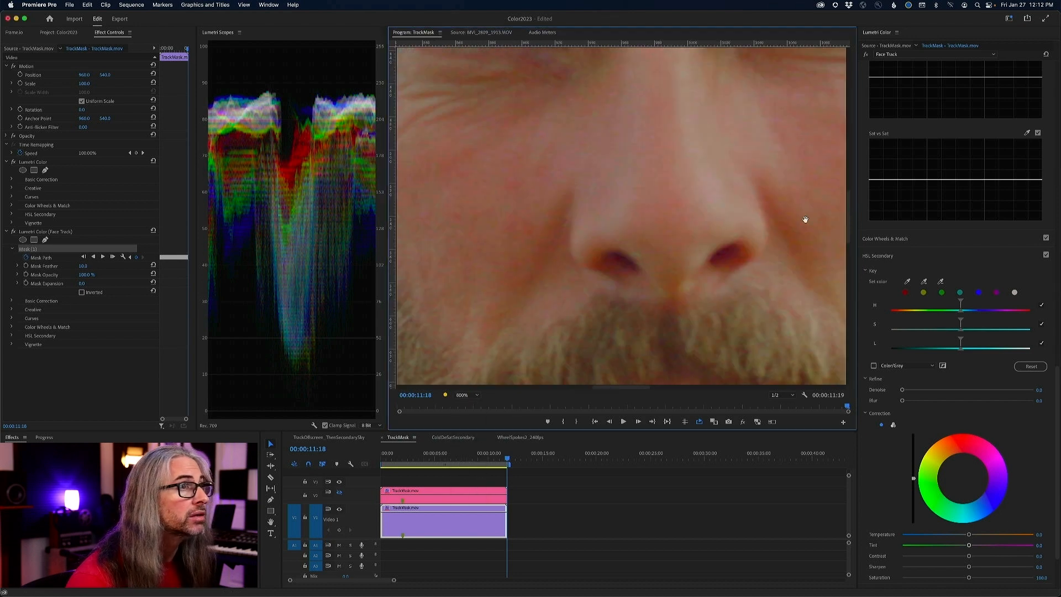
{"action": "left_click_drag", "start_coordinate": [851, 231], "coordinate": [850, 193]}
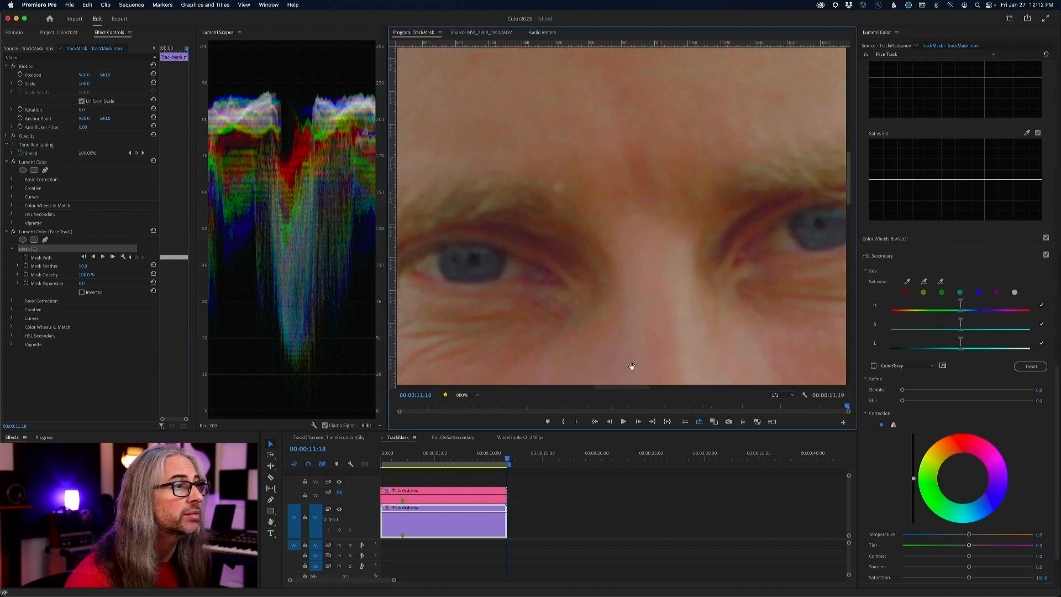
{"action": "left_click_drag", "start_coordinate": [617, 387], "coordinate": [633, 387]}
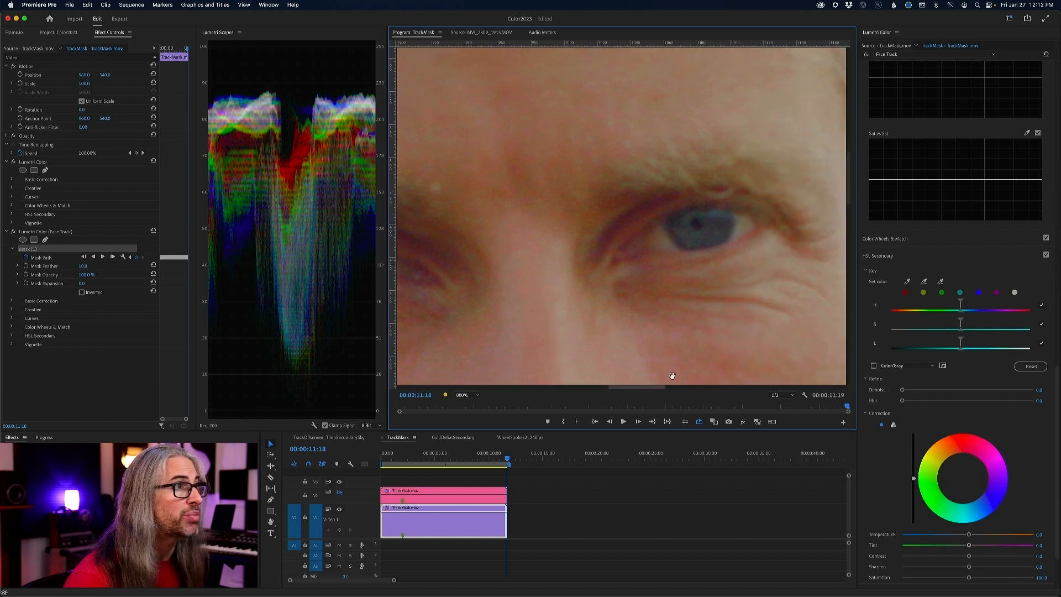
{"action": "left_click", "coordinate": [685, 226]}
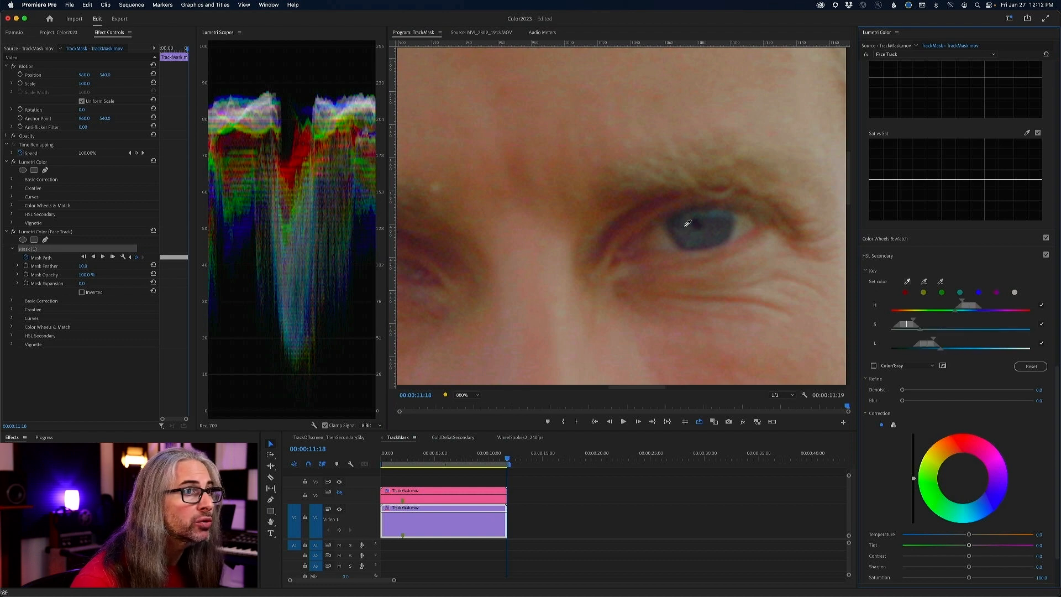
{"action": "left_click_drag", "start_coordinate": [622, 388], "coordinate": [609, 388]}
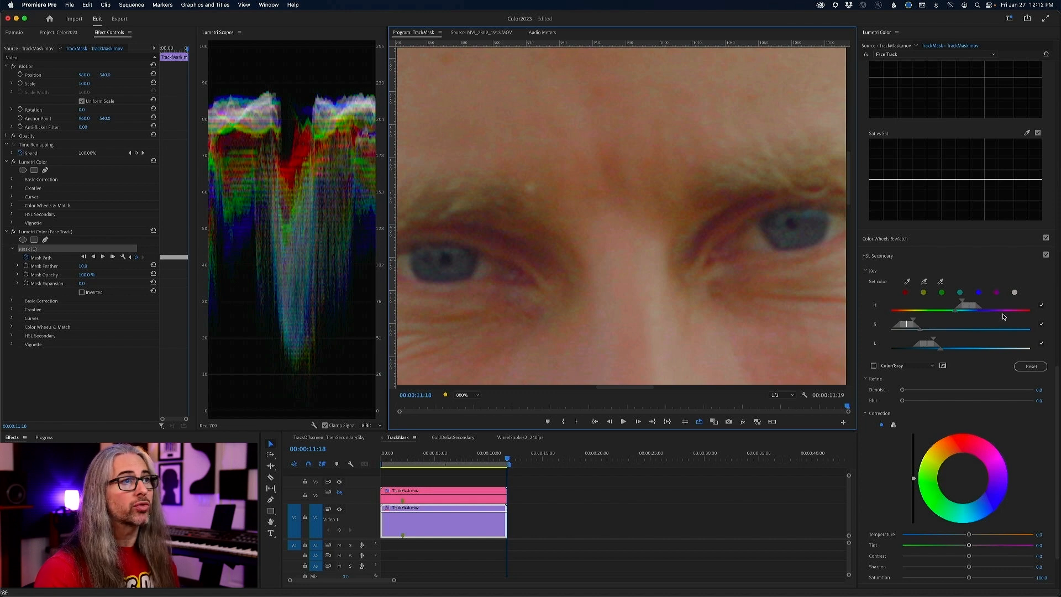
Check the eye key with the Color/Gray mask preview, shift its hue range toward blue, and readjust the saturation and luma ranges.
{"action": "left_click", "coordinate": [873, 366]}
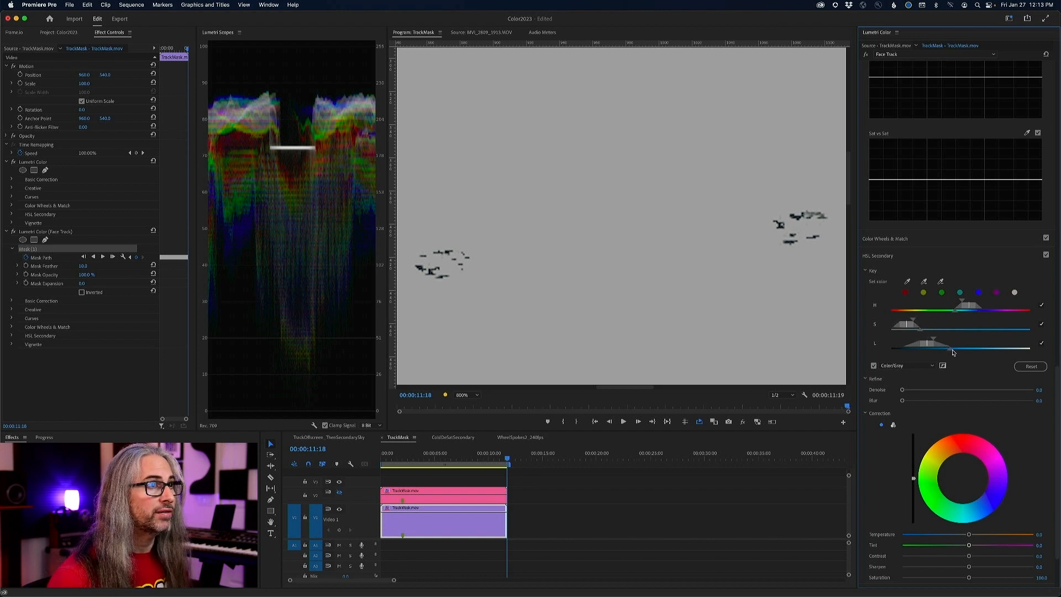
{"action": "left_click_drag", "start_coordinate": [933, 339], "coordinate": [937, 341]}
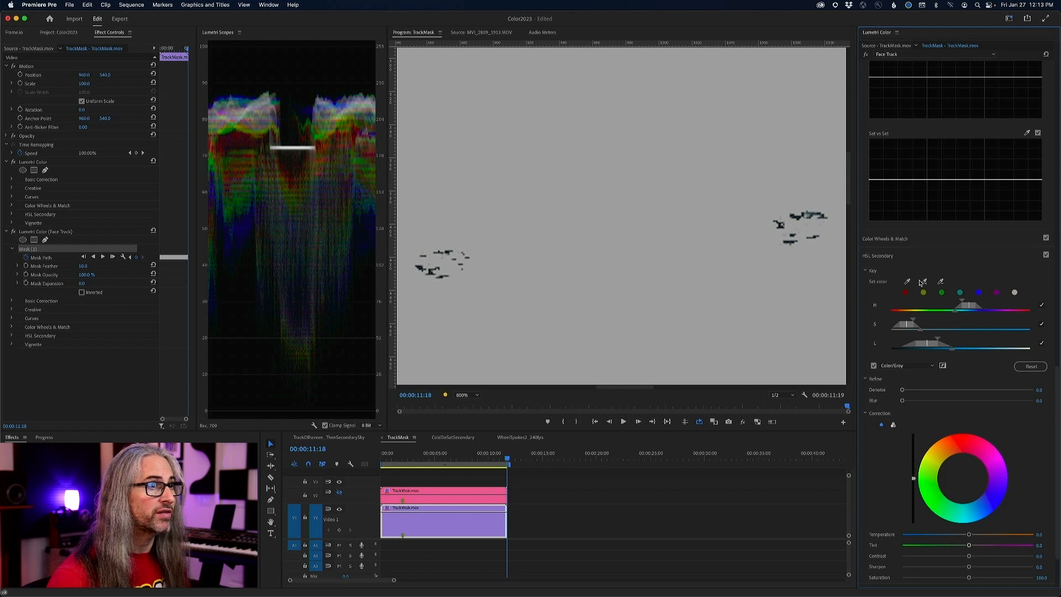
{"action": "left_click", "coordinate": [873, 366]}
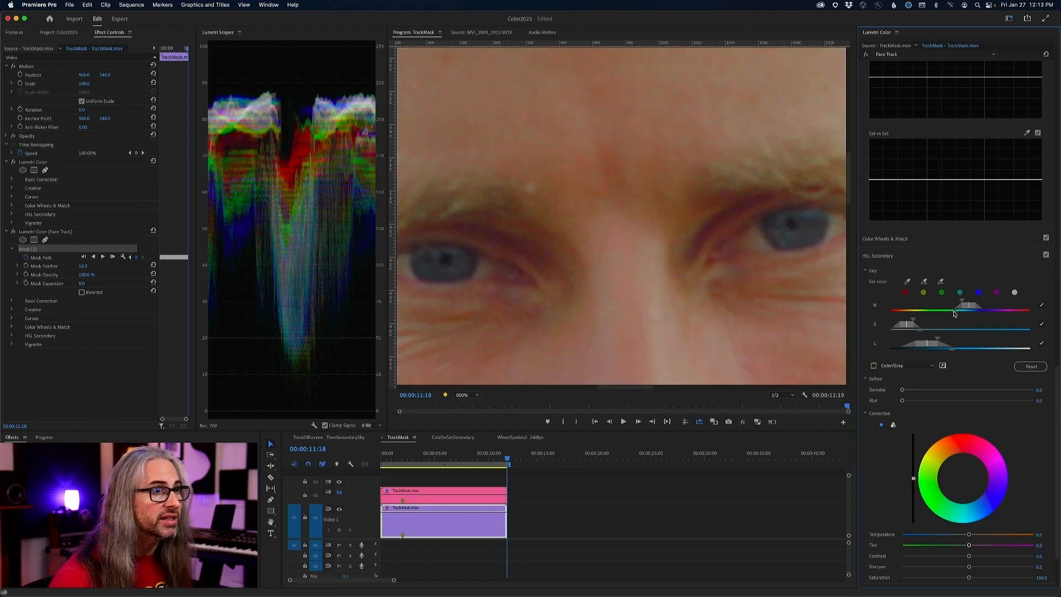
{"action": "left_click_drag", "start_coordinate": [971, 309], "coordinate": [984, 308]}
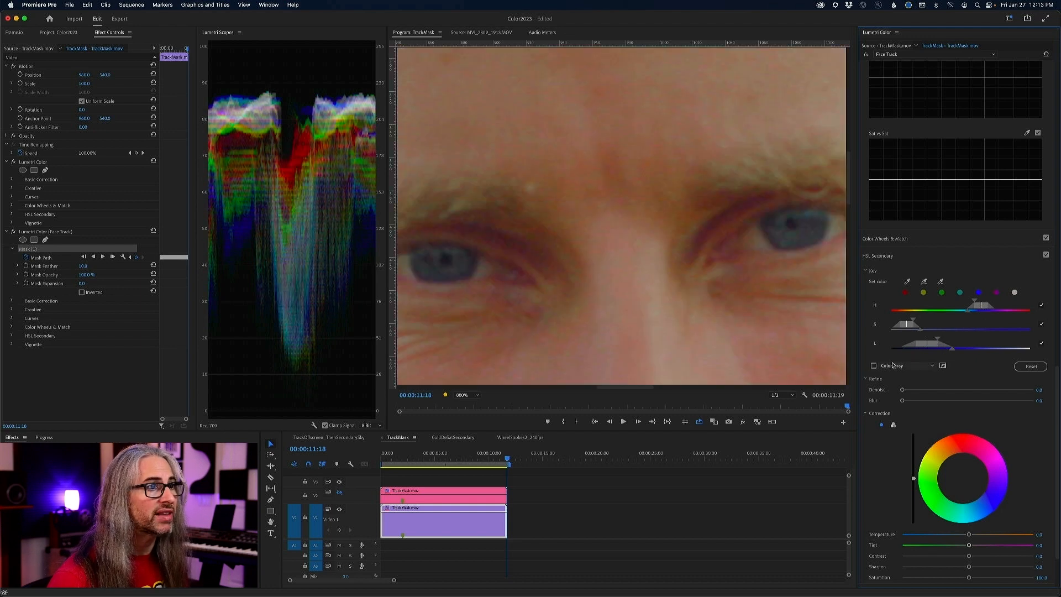
{"action": "left_click", "coordinate": [874, 365]}
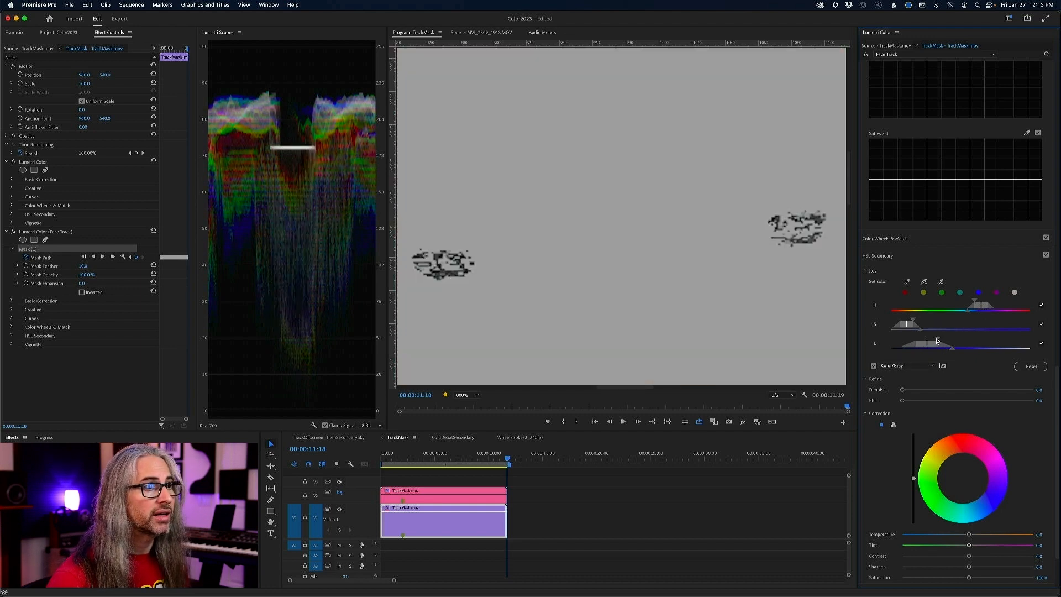
{"action": "mouse_move", "coordinate": [937, 340]}
{"action": "left_mouse_down"}
{"action": "mouse_move", "coordinate": [966, 356]}
{"action": "mouse_move", "coordinate": [947, 351]}
{"action": "left_mouse_up"}
{"action": "left_click_drag", "start_coordinate": [913, 321], "coordinate": [951, 317]}
Fit the frame in view, tighten the key's luma and hue ranges to isolate the irises, and turn off the mask preview.
{"action": "left_click", "coordinate": [469, 395]}
{"action": "left_click", "coordinate": [467, 404]}
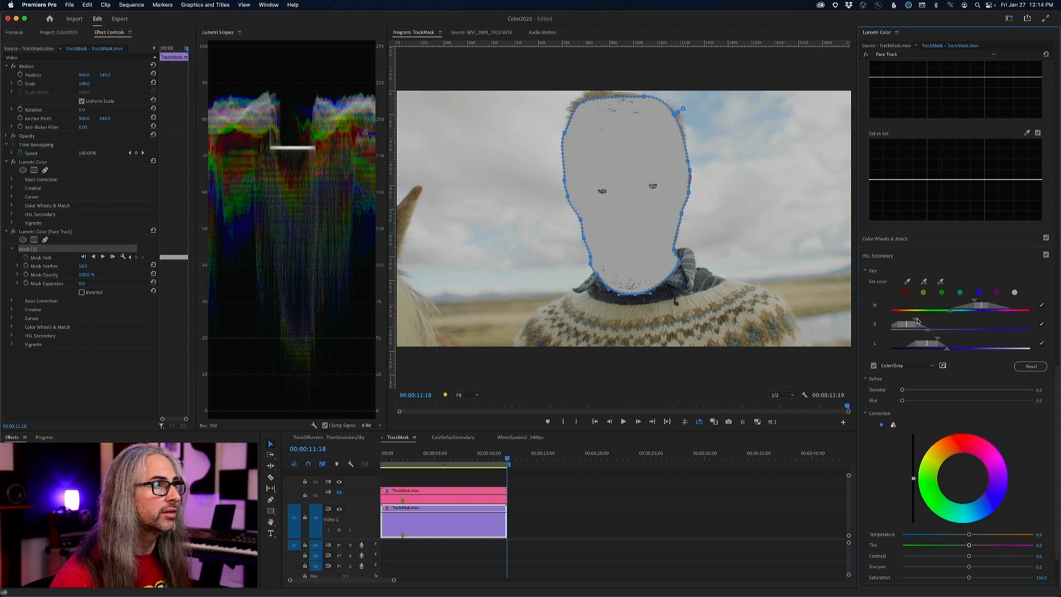
{"action": "left_click_drag", "start_coordinate": [938, 339], "coordinate": [932, 339]}
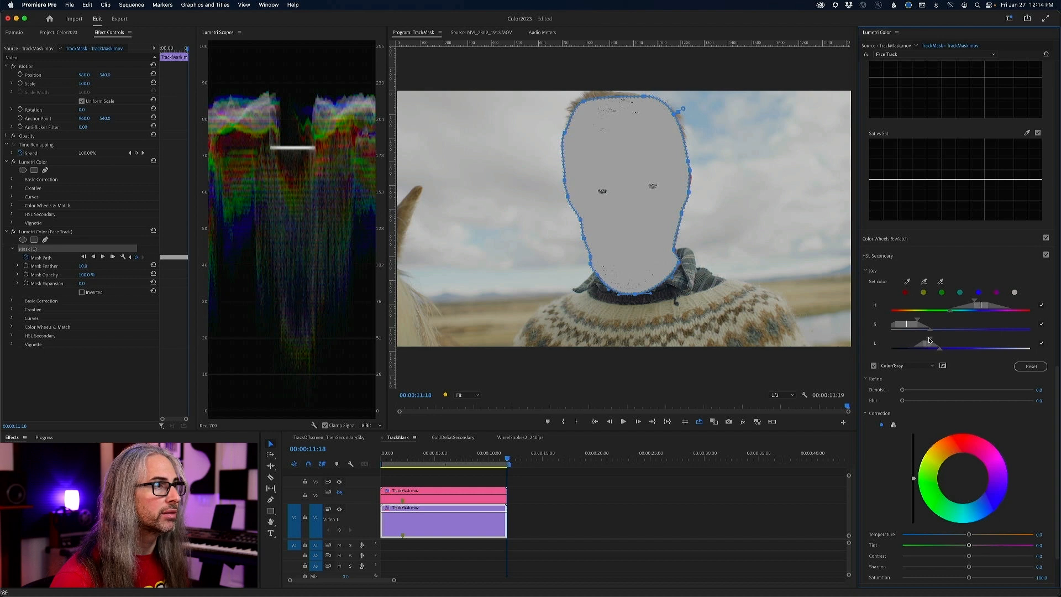
{"action": "left_click_drag", "start_coordinate": [928, 340], "coordinate": [941, 353]}
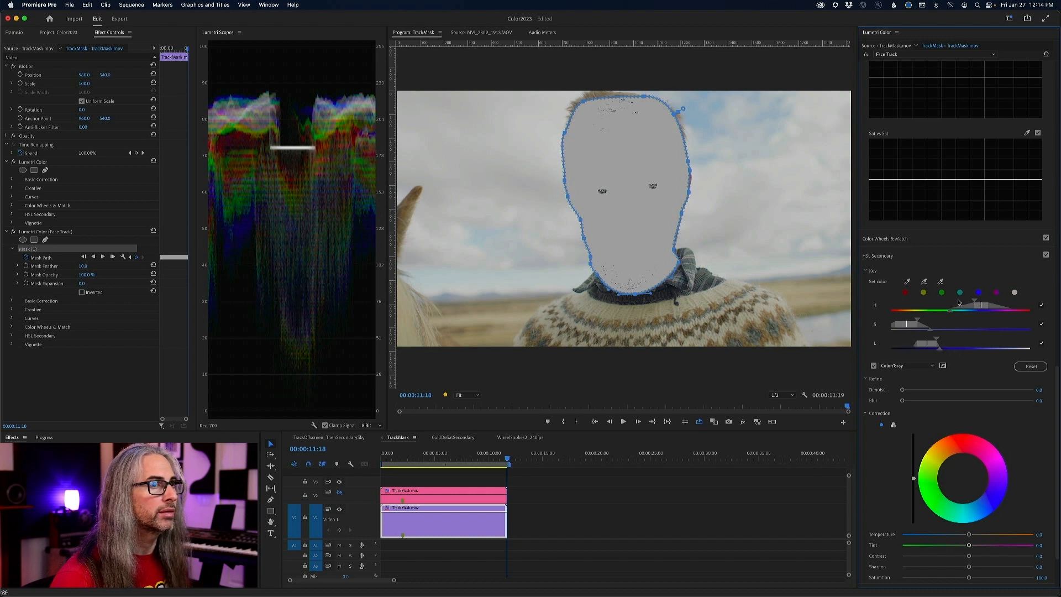
{"action": "left_click_drag", "start_coordinate": [956, 313], "coordinate": [959, 314]}
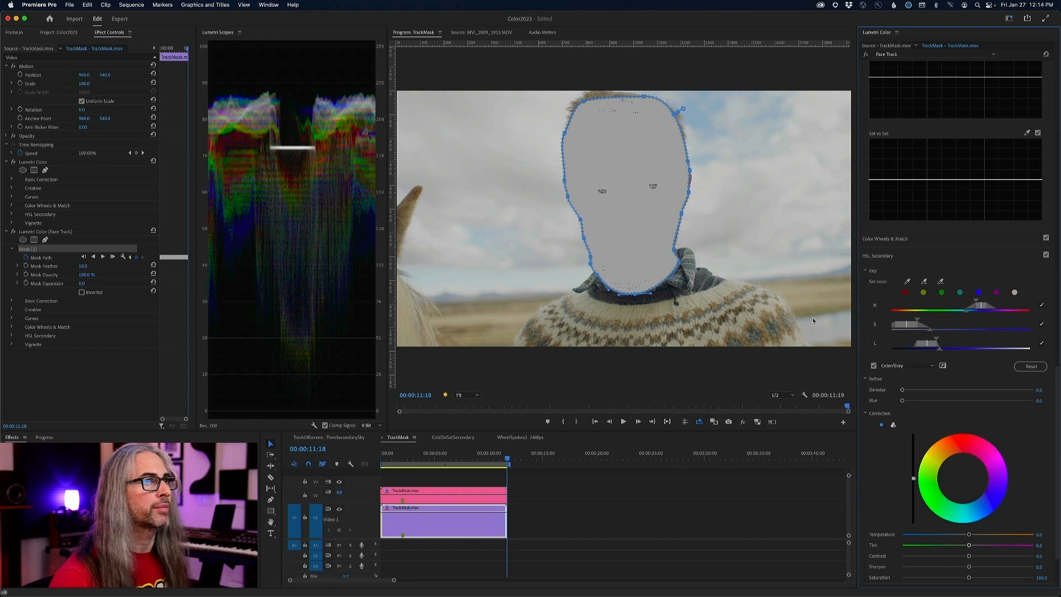
{"action": "left_click", "coordinate": [874, 365]}
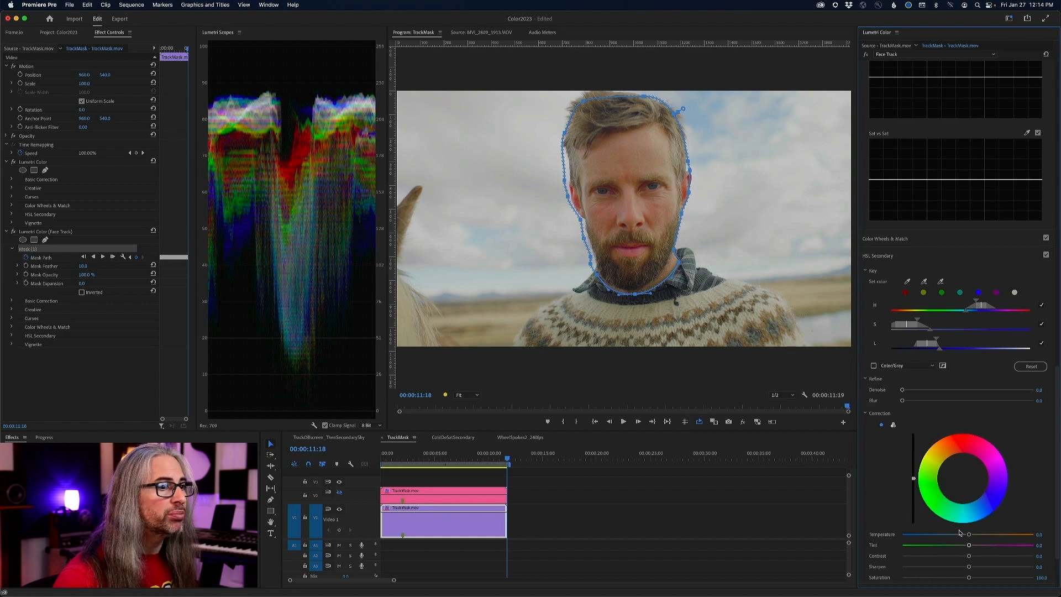
Test warm and cool extremes on the keyed eyes and settle the HSL Secondary Temperature at about -54.6.
{"action": "left_click_drag", "start_coordinate": [965, 534], "coordinate": [925, 536]}
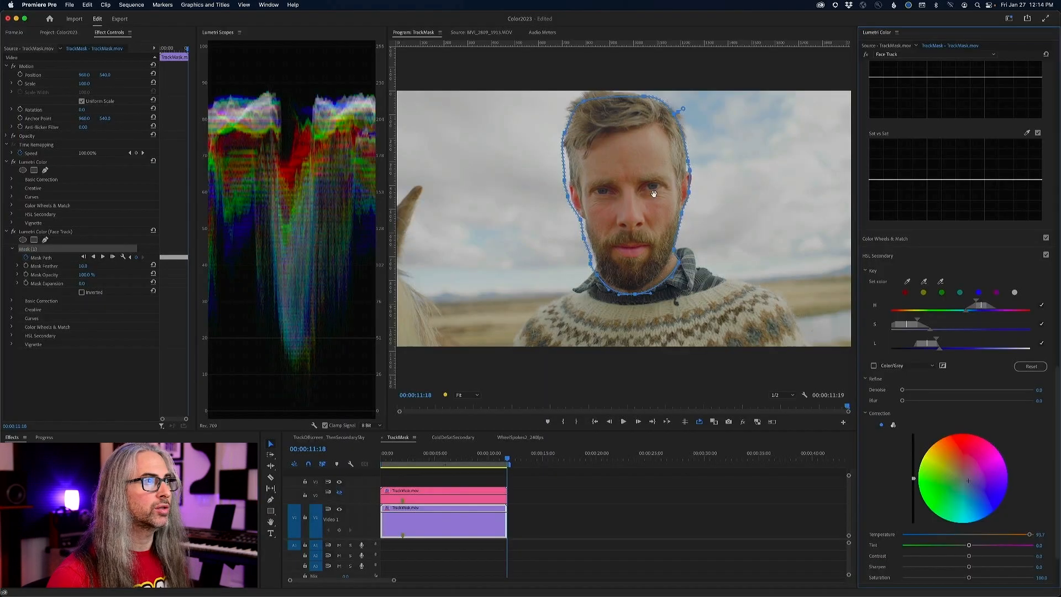
{"action": "left_click", "coordinate": [466, 395]}
{"action": "left_click", "coordinate": [469, 469]}
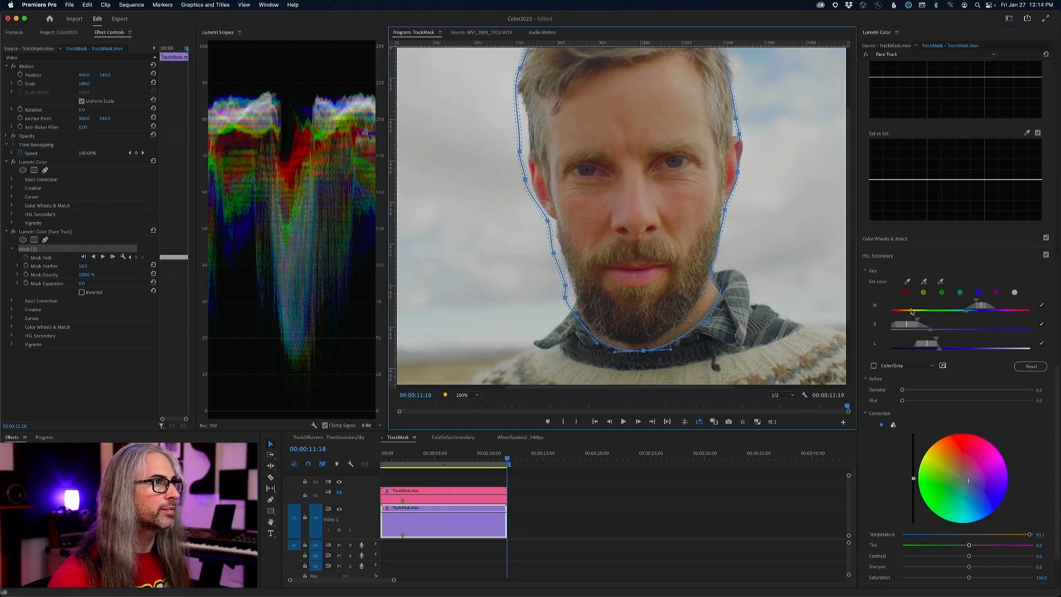
{"action": "left_click_drag", "start_coordinate": [1029, 535], "coordinate": [903, 536]}
{"action": "mouse_move", "coordinate": [980, 535]}
{"action": "left_mouse_down"}
{"action": "mouse_move", "coordinate": [912, 537]}
{"action": "mouse_move", "coordinate": [973, 538]}
{"action": "left_mouse_up"}
{"action": "left_click_drag", "start_coordinate": [902, 537], "coordinate": [962, 542]}
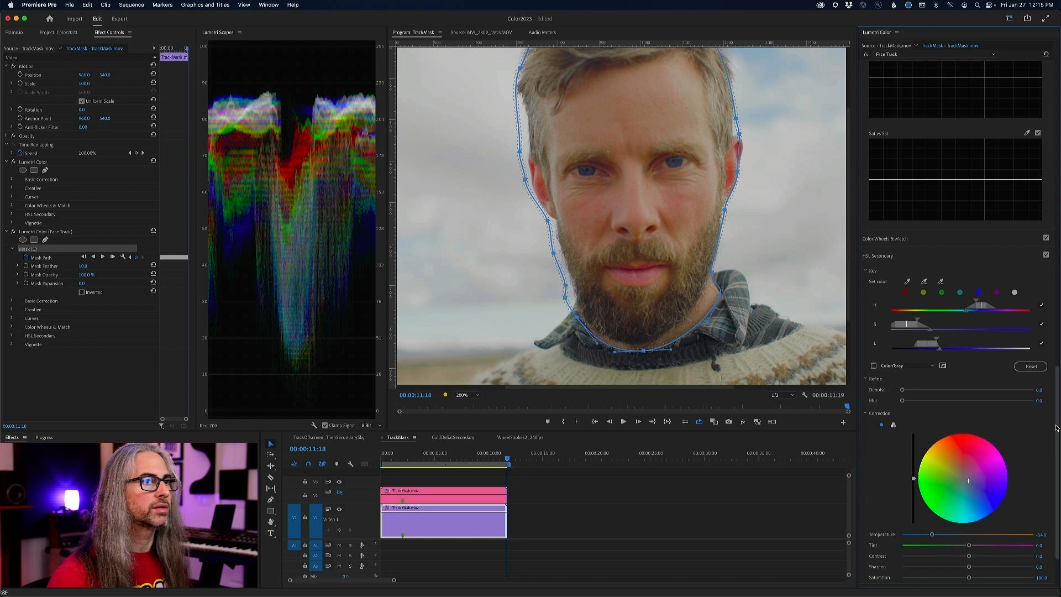
Lower the middle point of the Face Track effect's Hue vs Sat curve to soften the skin saturation boost.
{"action": "scroll", "coordinate": [1055, 427], "scroll_direction": "up", "scroll_amount": 3}
{"action": "left_click_drag", "start_coordinate": [1058, 412], "coordinate": [1058, 171]}
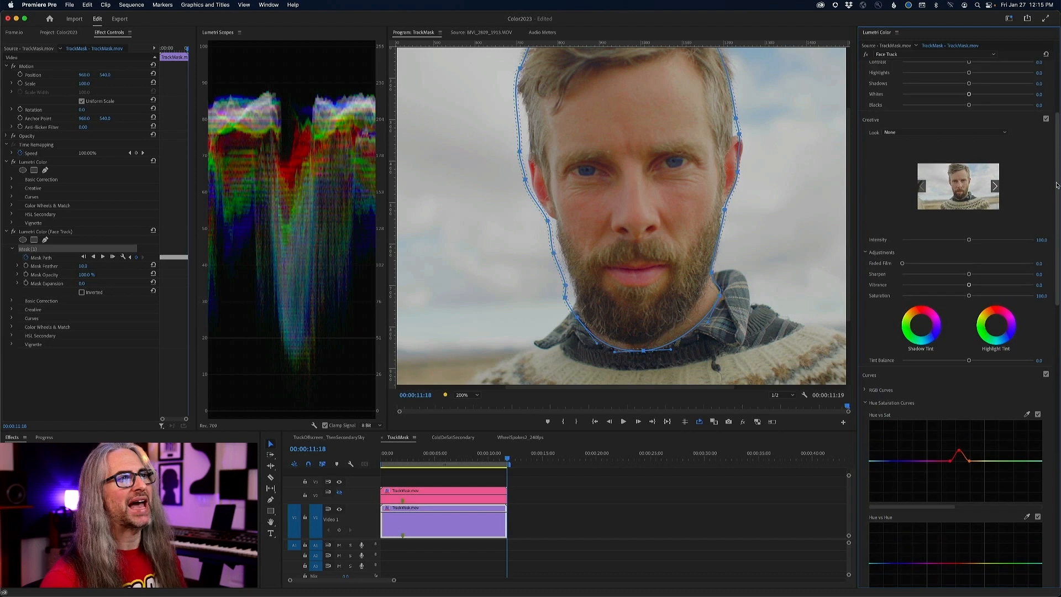
{"action": "left_click", "coordinate": [959, 454]}
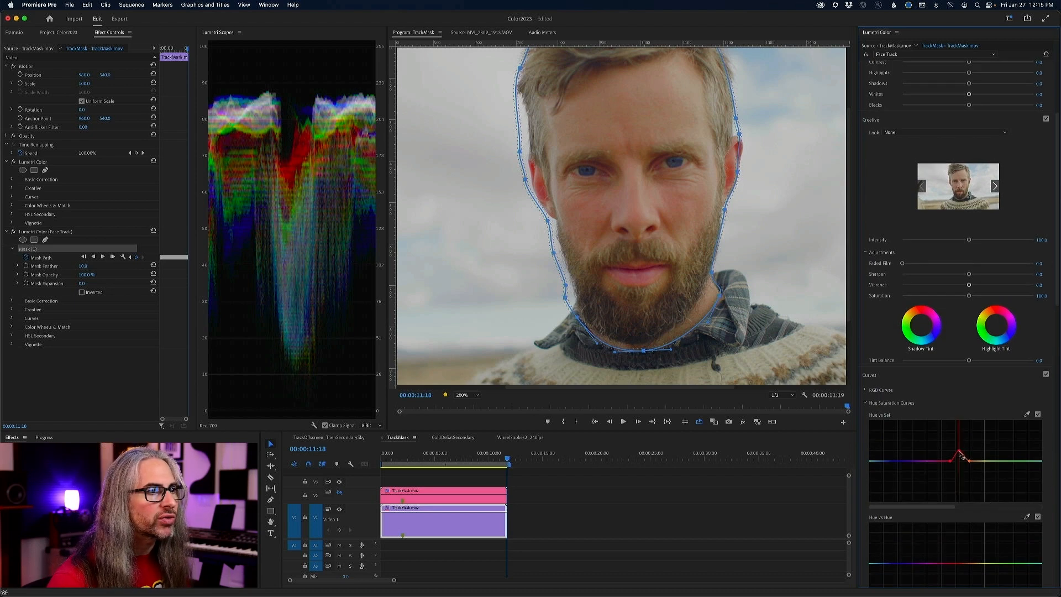
{"action": "left_click_drag", "start_coordinate": [962, 456], "coordinate": [964, 460]}
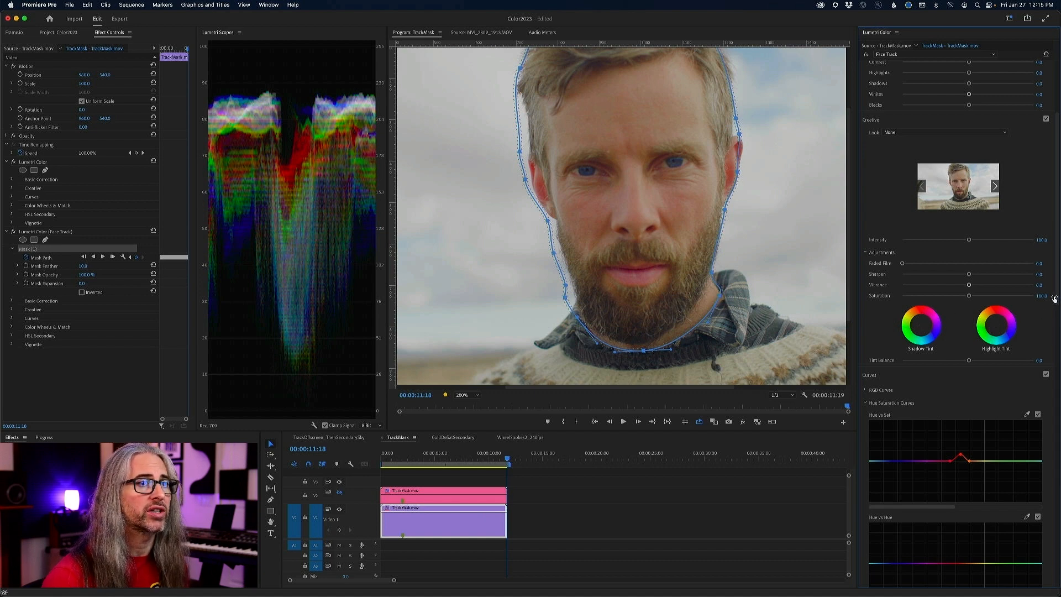
Compare the face with the Face Track effect bypassed and enabled, then view the whole frame at Fit.
{"action": "scroll", "coordinate": [1058, 293], "scroll_direction": "down", "scroll_amount": 5}
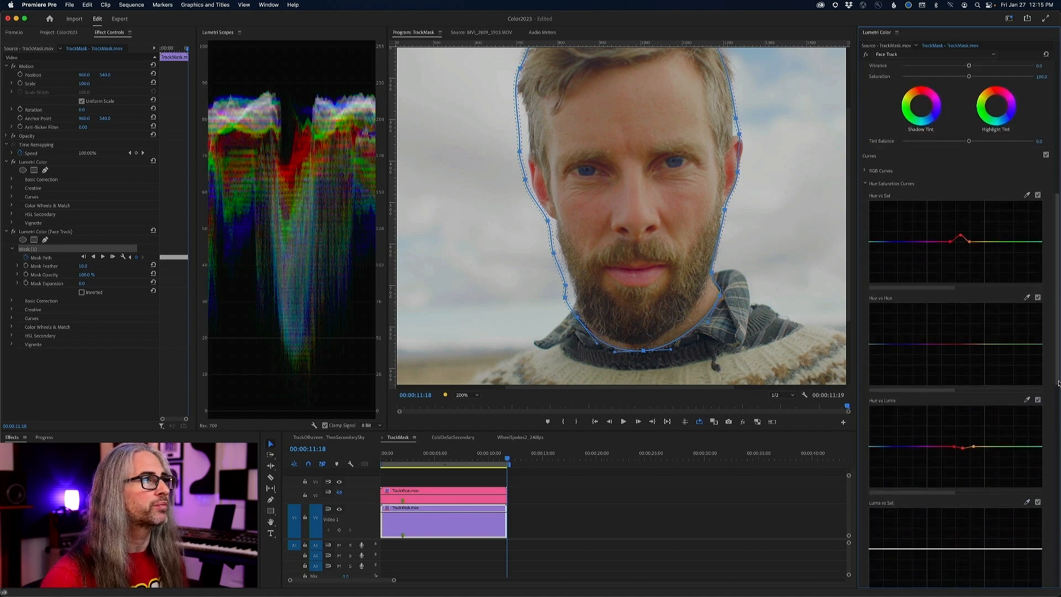
{"action": "left_click", "coordinate": [865, 55]}
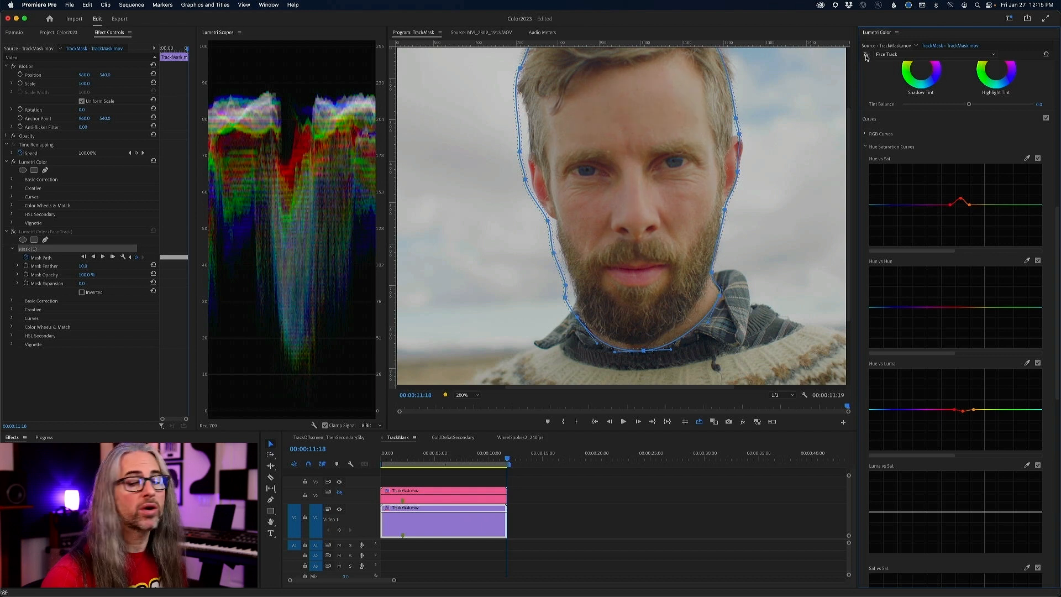
{"action": "left_click", "coordinate": [866, 56]}
{"action": "left_click", "coordinate": [866, 55]}
{"action": "left_click", "coordinate": [866, 55]}
{"action": "scroll", "coordinate": [1022, 309], "scroll_direction": "up", "scroll_amount": 3}
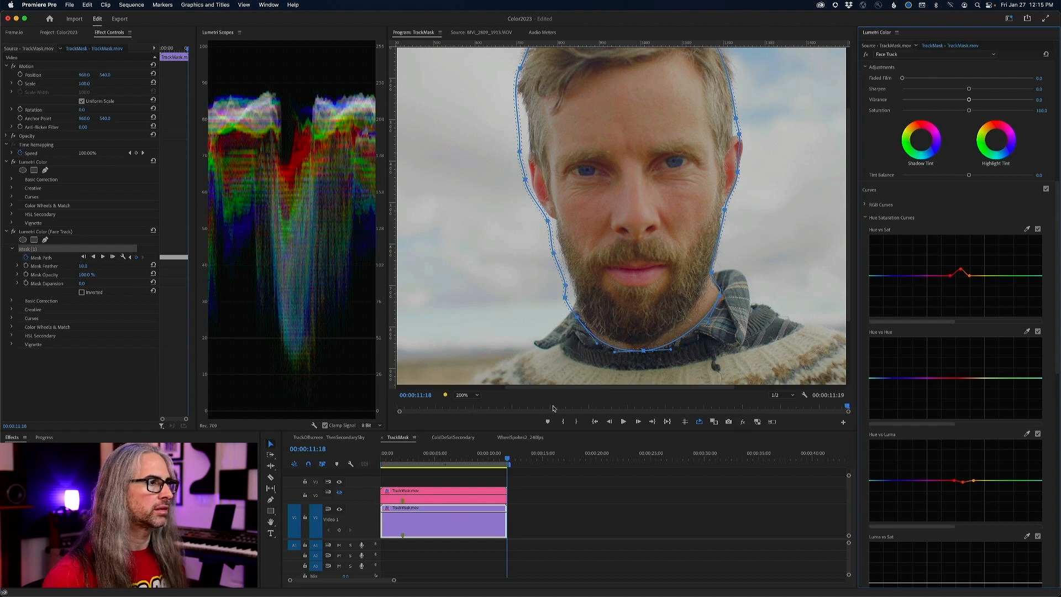
{"action": "left_click", "coordinate": [469, 395]}
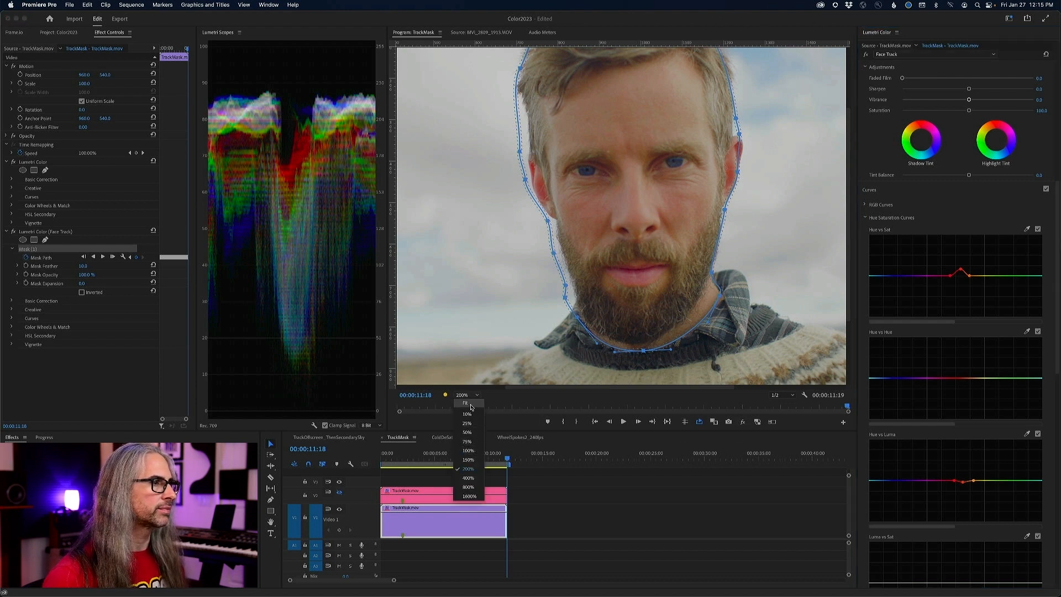
{"action": "left_click", "coordinate": [467, 403]}
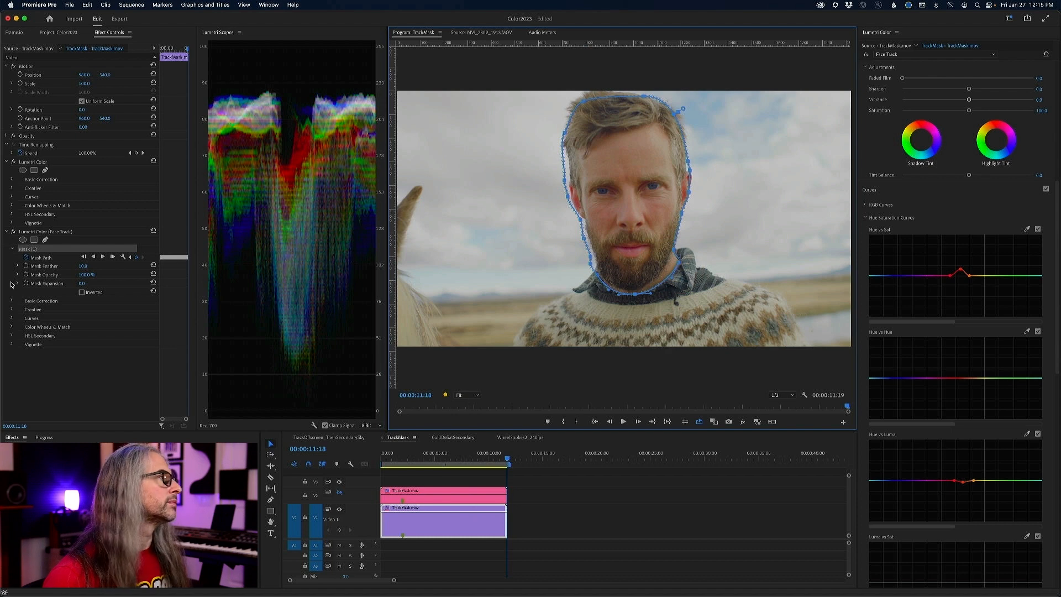
Switch to the base Lumetri Color effect, sample the blue sky for Hue vs Sat, and raise the middle point.
{"action": "left_click", "coordinate": [904, 54]}
{"action": "left_click", "coordinate": [907, 65]}
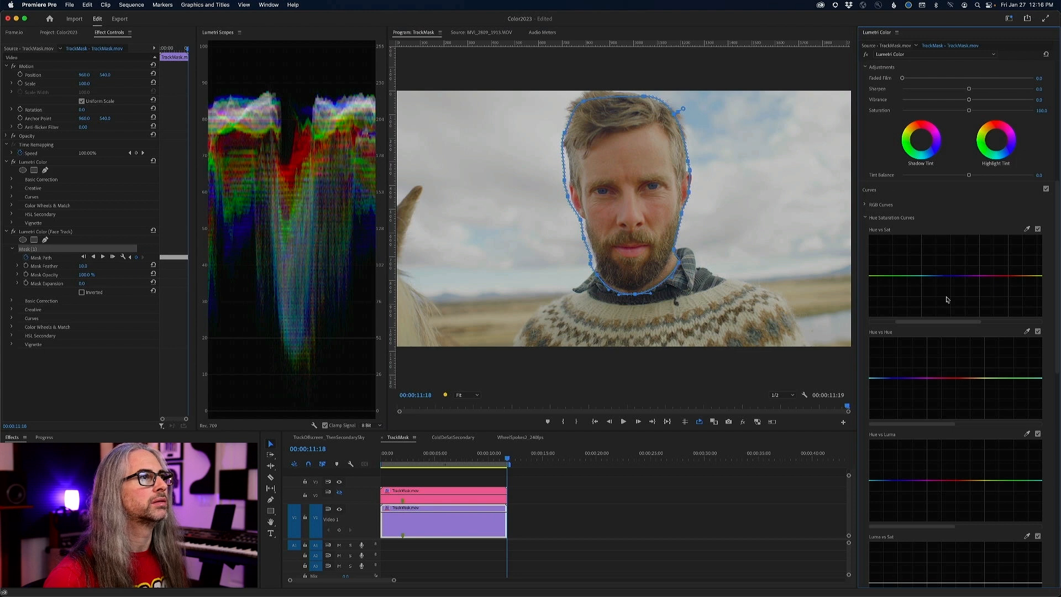
{"action": "left_click", "coordinate": [115, 376]}
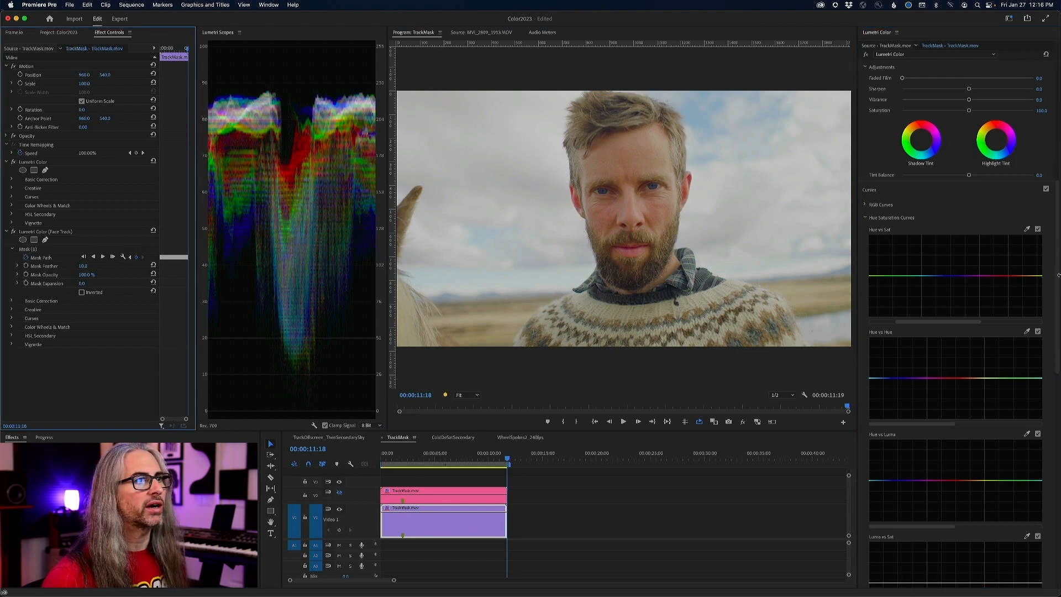
{"action": "scroll", "coordinate": [1047, 260], "scroll_direction": "down", "scroll_amount": 1}
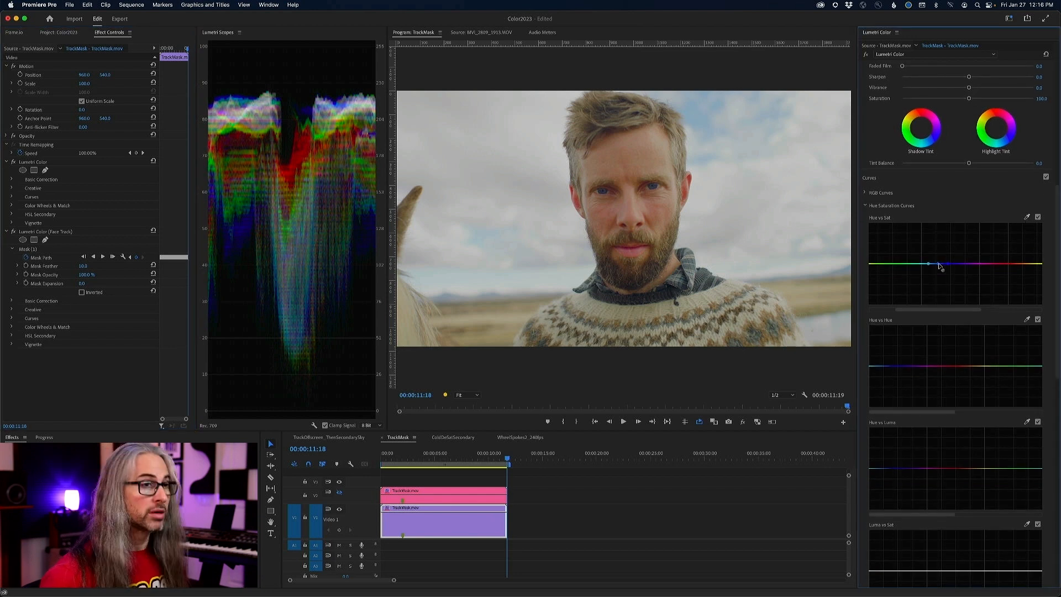
{"action": "mouse_move", "coordinate": [940, 265]}
{"action": "left_mouse_down"}
{"action": "mouse_move", "coordinate": [938, 245]}
{"action": "mouse_move", "coordinate": [943, 319]}
{"action": "mouse_move", "coordinate": [941, 253]}
{"action": "left_mouse_up"}
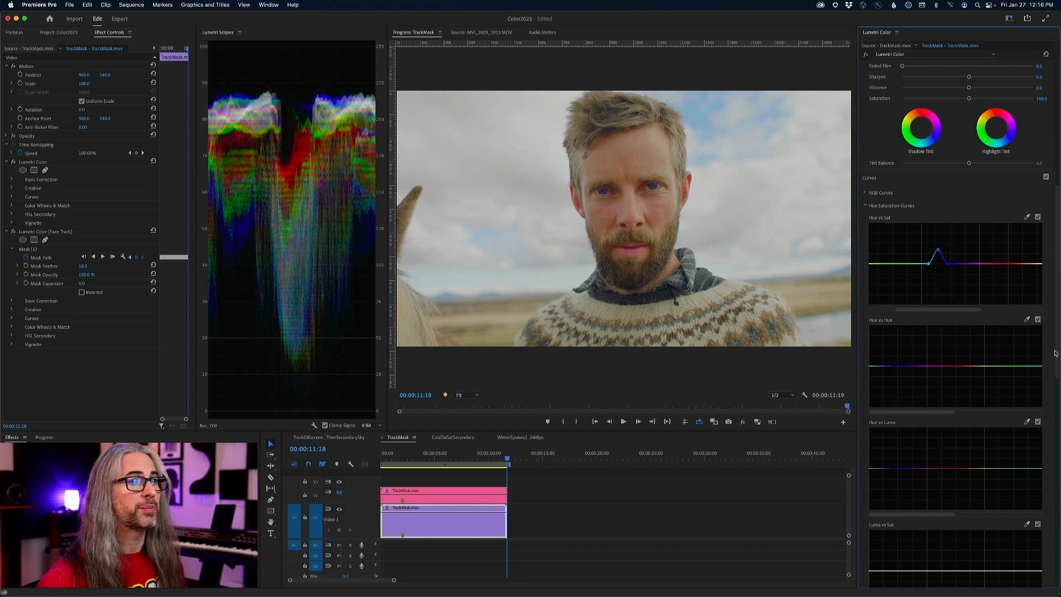
Sample the sky for the base effect's Hue vs Luma curve, dip the middle point slightly, and lower the Whites further.
{"action": "scroll", "coordinate": [1027, 342], "scroll_direction": "down", "scroll_amount": 5}
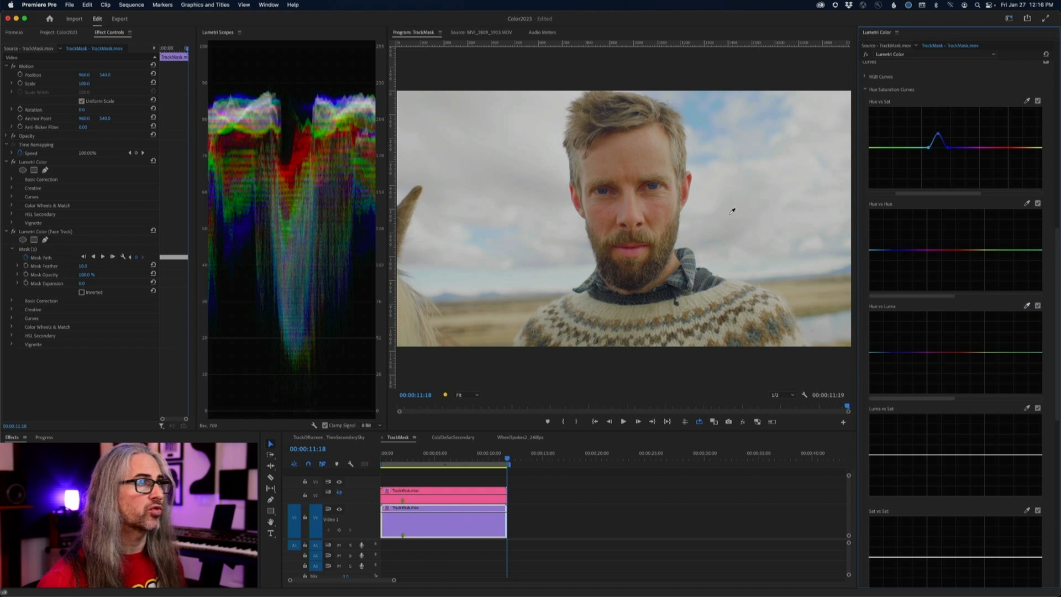
{"action": "mouse_move", "coordinate": [898, 353]}
{"action": "left_mouse_down"}
{"action": "mouse_move", "coordinate": [901, 373]}
{"action": "mouse_move", "coordinate": [900, 359]}
{"action": "left_mouse_up"}
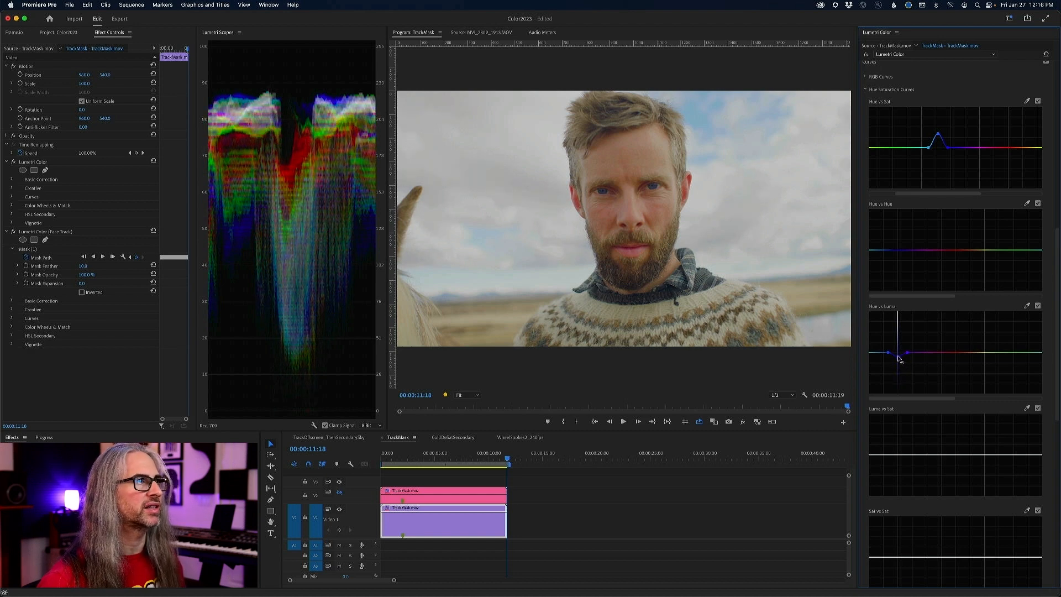
{"action": "left_click_drag", "start_coordinate": [1057, 354], "coordinate": [1056, 182]}
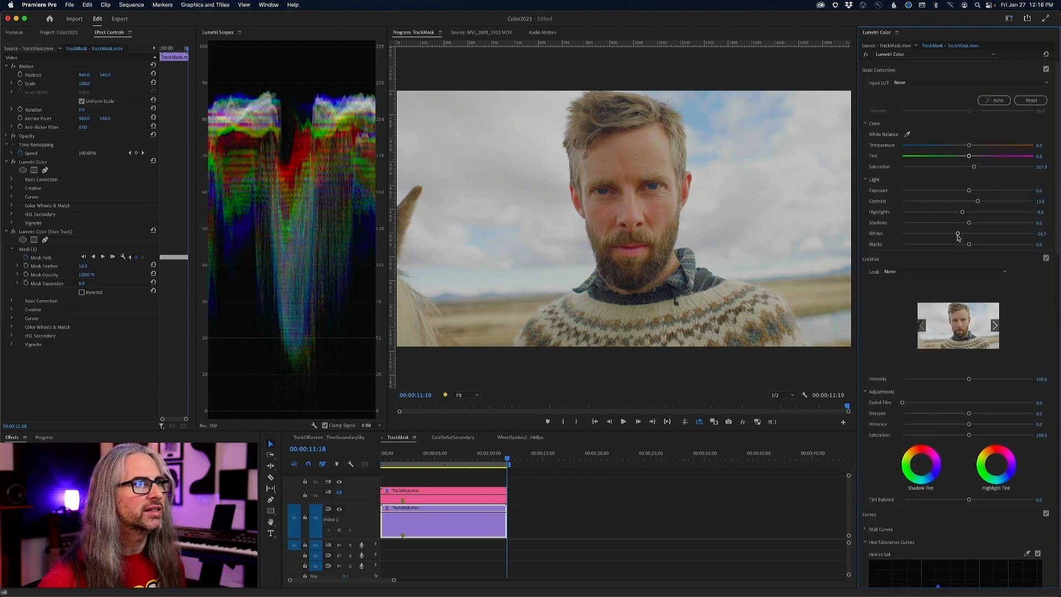
{"action": "left_click_drag", "start_coordinate": [957, 235], "coordinate": [947, 236]}
Raise the Face Track effect's Exposure slightly and set its Mask Feather to 47.
{"action": "left_click", "coordinate": [945, 54]}
{"action": "left_click", "coordinate": [934, 73]}
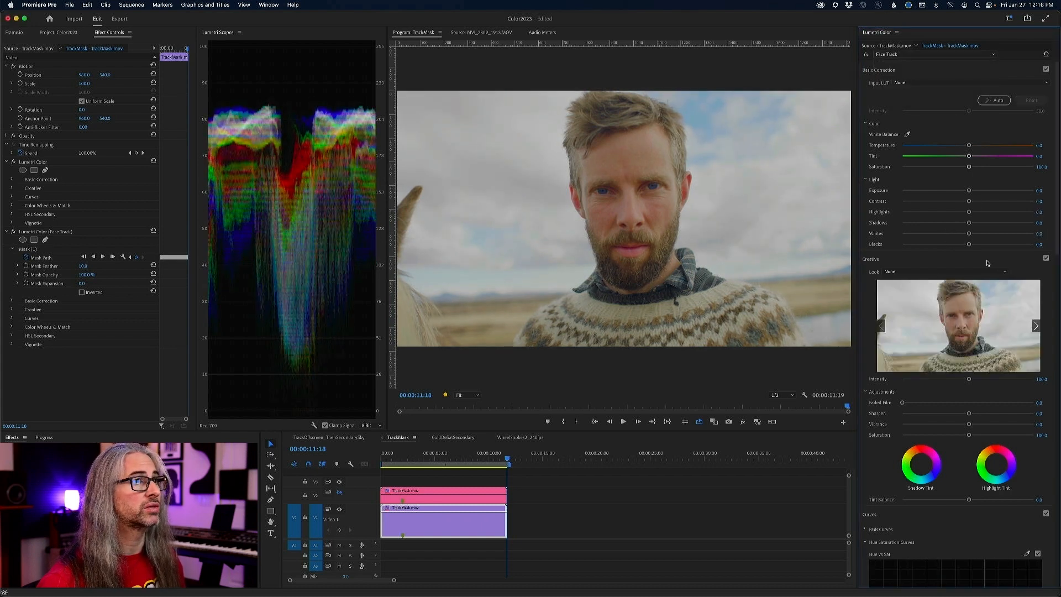
{"action": "left_click_drag", "start_coordinate": [969, 190], "coordinate": [972, 191]}
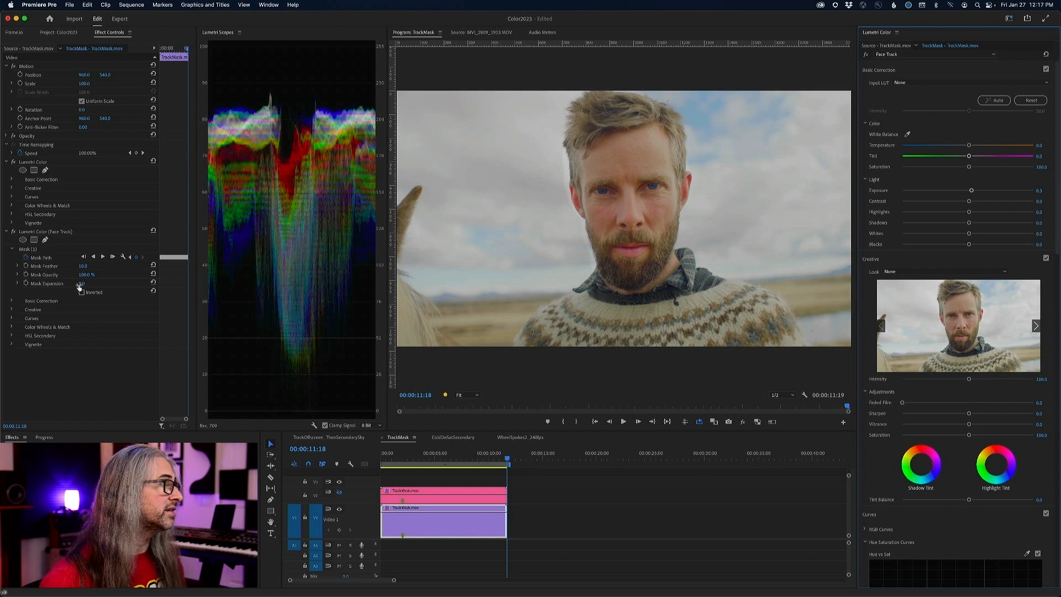
{"action": "left_click", "coordinate": [83, 268]}
{"action": "left_click_drag", "start_coordinate": [83, 266], "coordinate": [96, 266]}
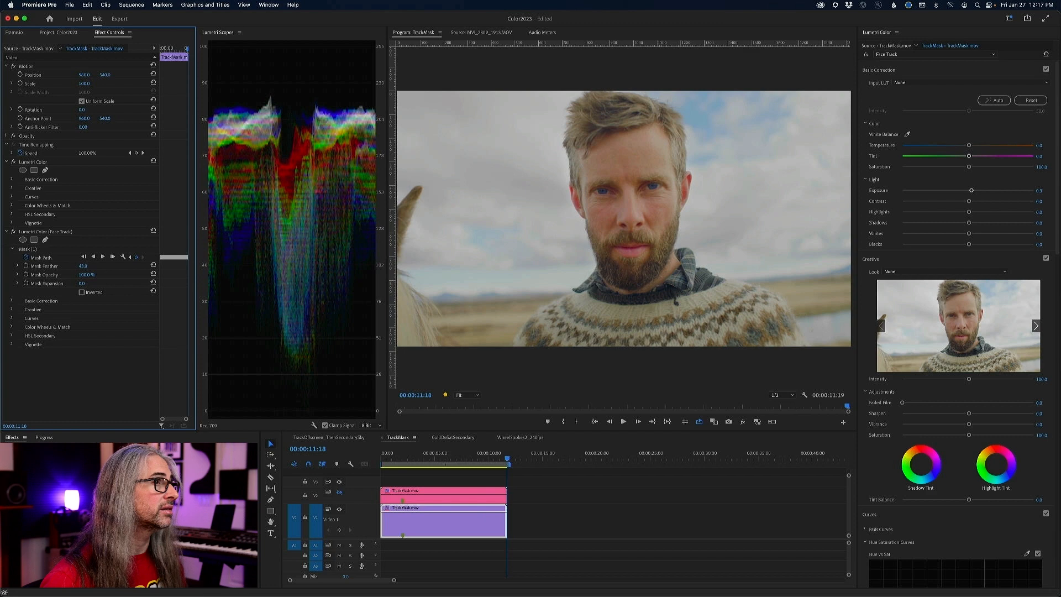
{"action": "left_click_drag", "start_coordinate": [97, 265], "coordinate": [98, 266]}
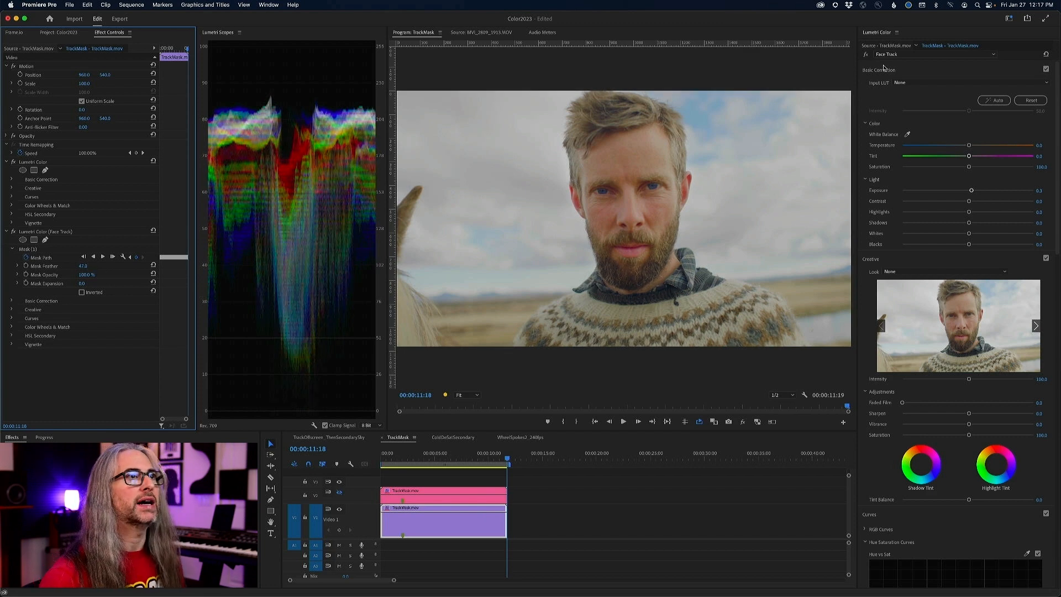
Switch back to the base Lumetri Color effect and darken the frame edges with a Vignette Amount of about -2.0.
{"action": "left_click", "coordinate": [917, 54]}
{"action": "left_click", "coordinate": [906, 62]}
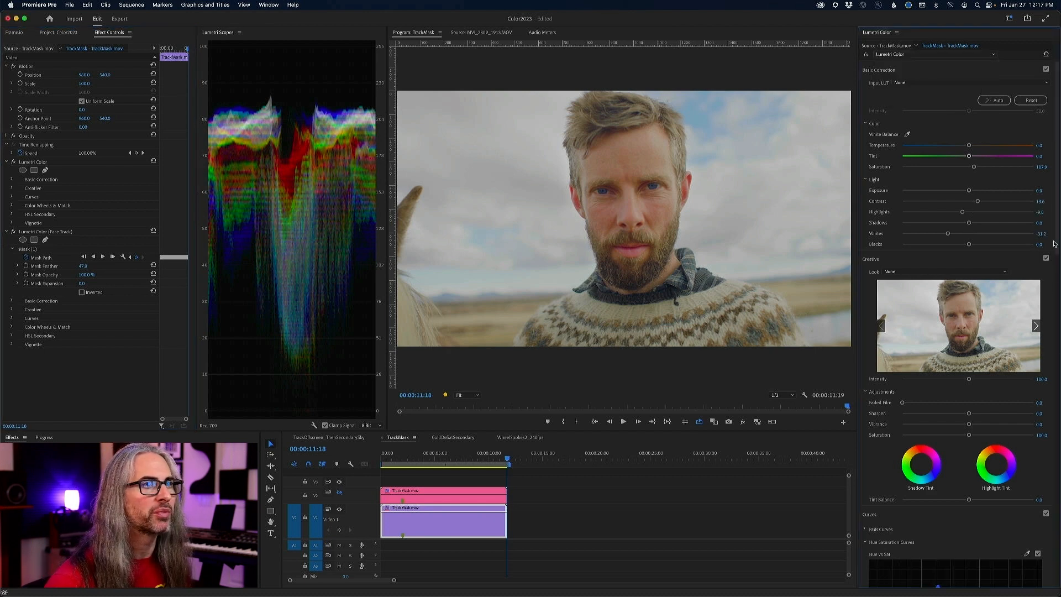
{"action": "left_click_drag", "start_coordinate": [1057, 243], "coordinate": [1058, 577]}
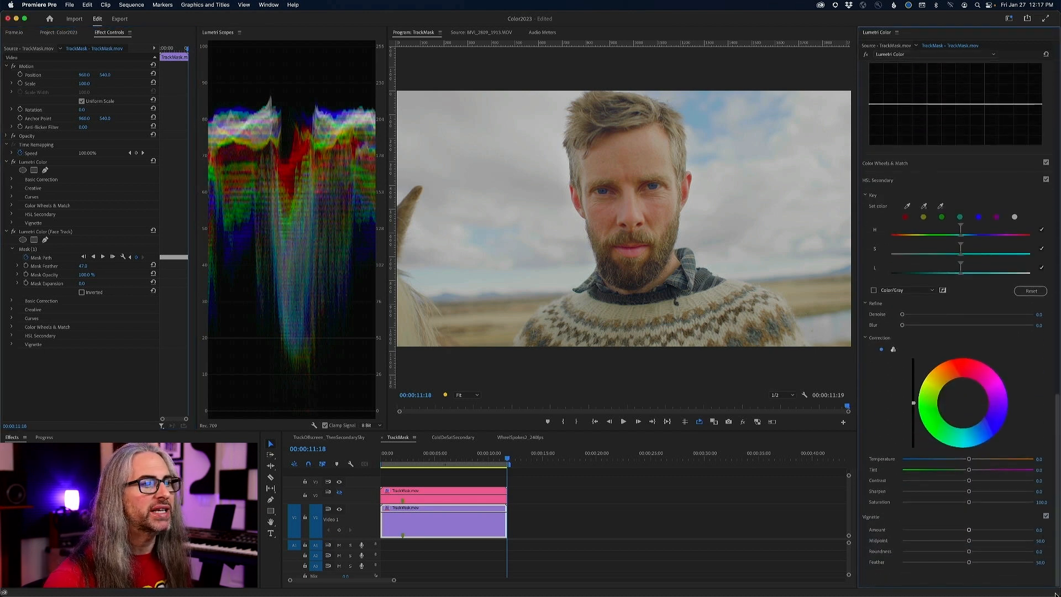
{"action": "left_click_drag", "start_coordinate": [969, 531], "coordinate": [923, 528]}
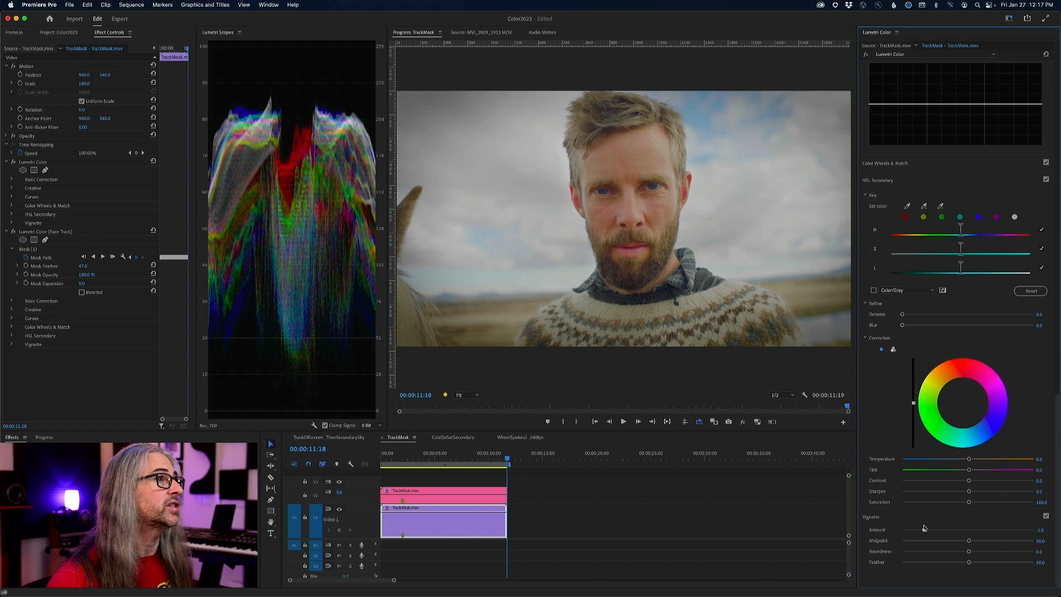
Compare the graded portrait with its ungraded original and with the version on V2 by toggling effects and V2 visibility.
{"action": "left_click", "coordinate": [742, 422]}
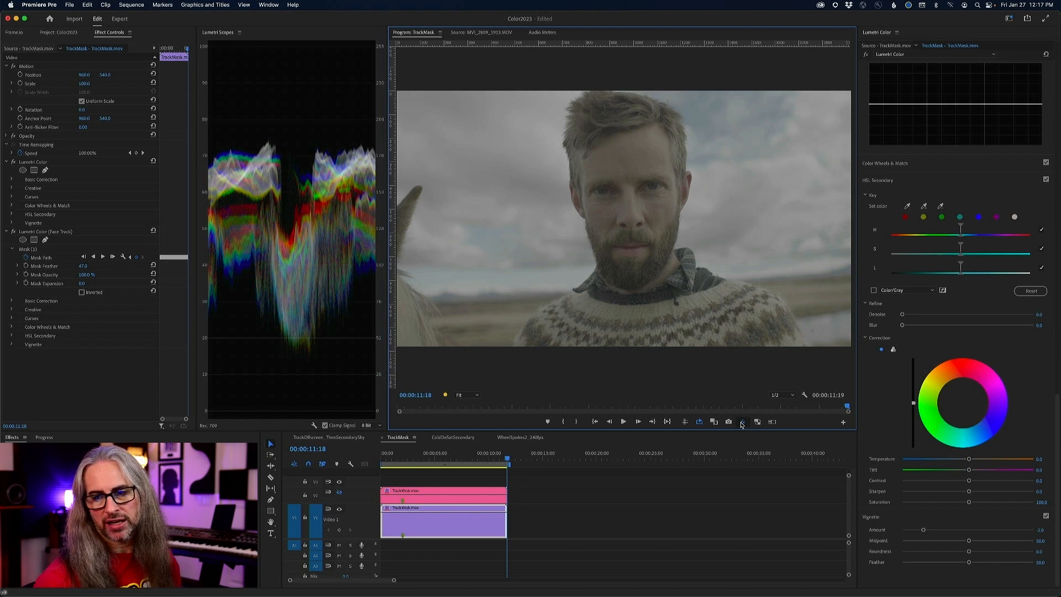
{"action": "left_click", "coordinate": [741, 422]}
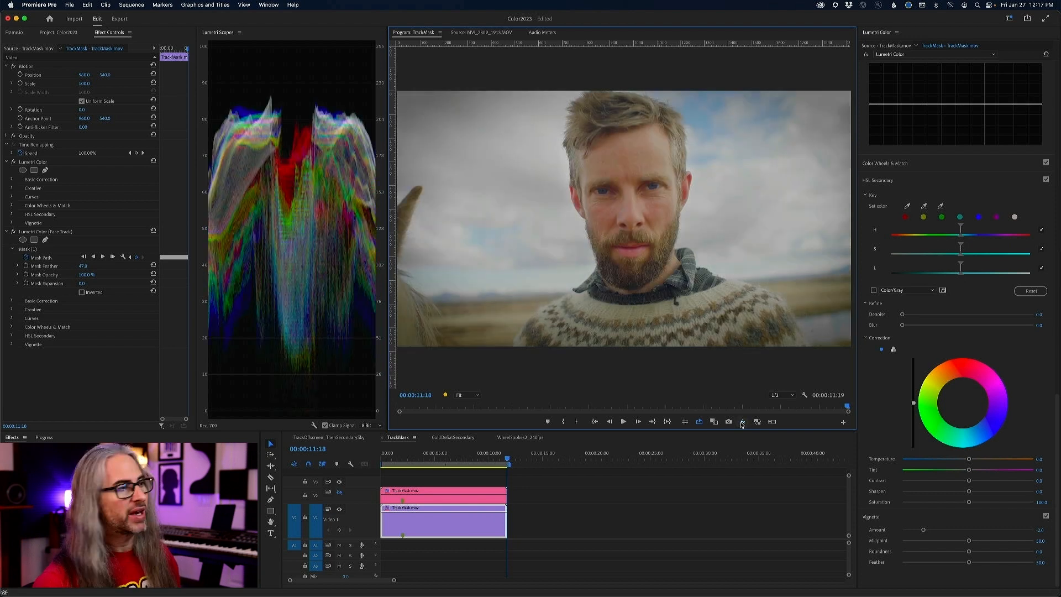
{"action": "left_click", "coordinate": [340, 492]}
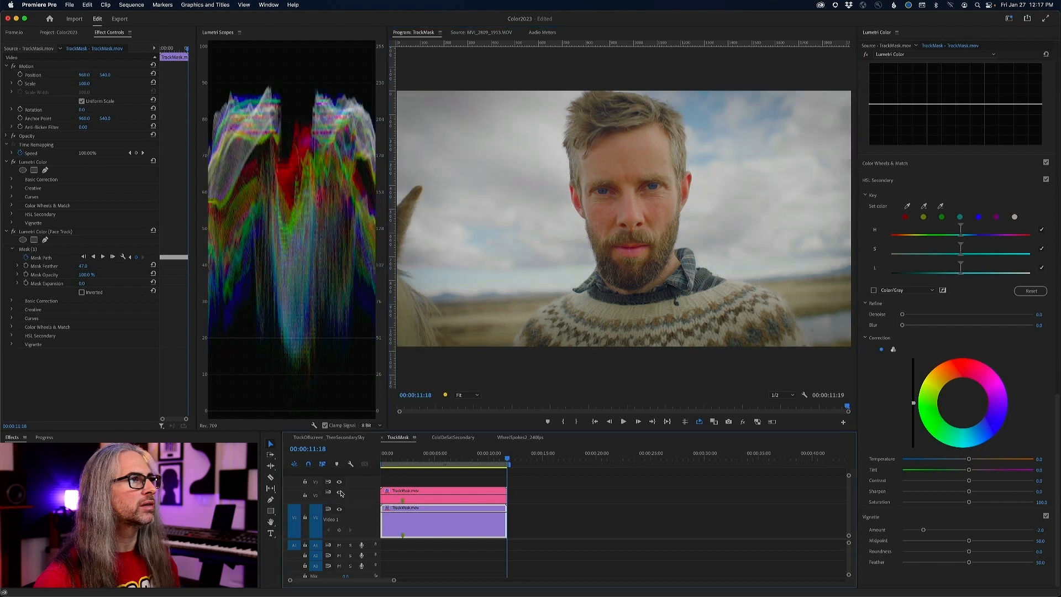
{"action": "left_click", "coordinate": [340, 492]}
{"action": "left_click", "coordinate": [340, 492]}
{"action": "left_click", "coordinate": [340, 492]}
{"action": "left_click", "coordinate": [339, 492]}
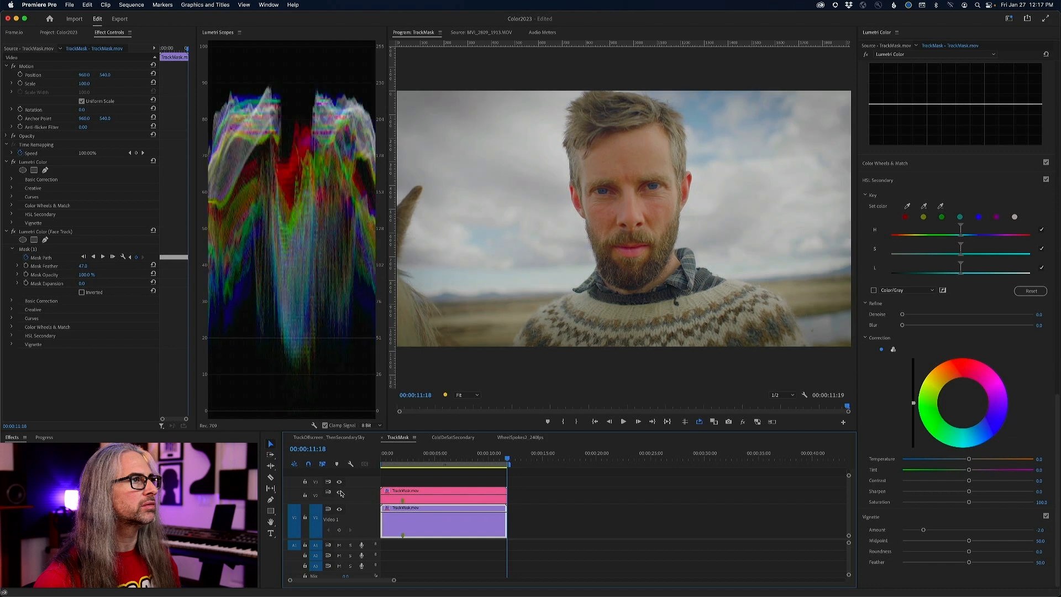
{"action": "left_click", "coordinate": [340, 492]}
{"action": "left_click", "coordinate": [340, 493]}
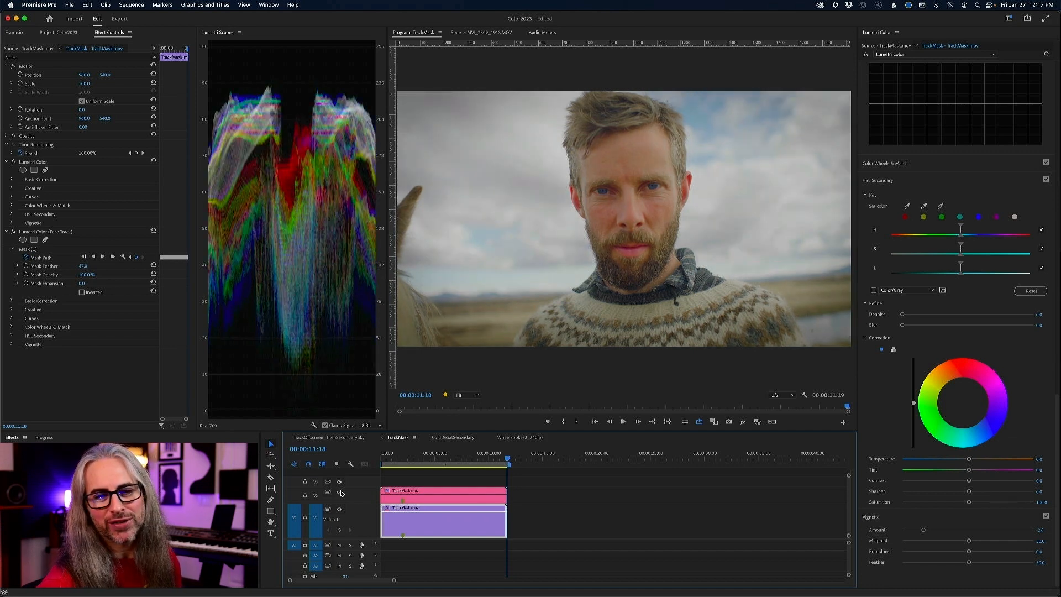
{"action": "left_click", "coordinate": [340, 493]}
{"action": "left_click", "coordinate": [340, 492]}
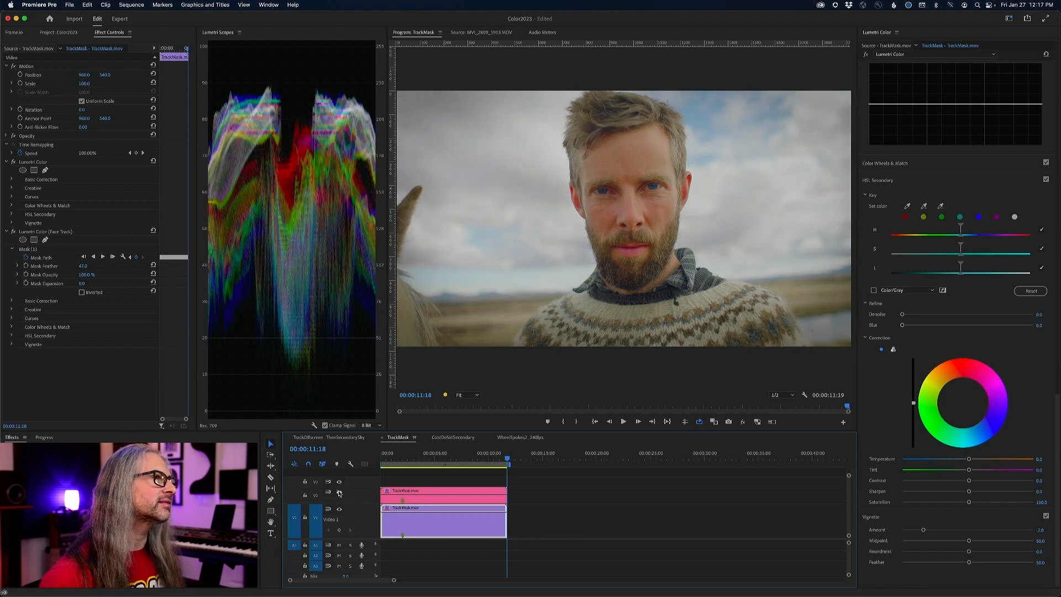
{"action": "left_click", "coordinate": [340, 492]}
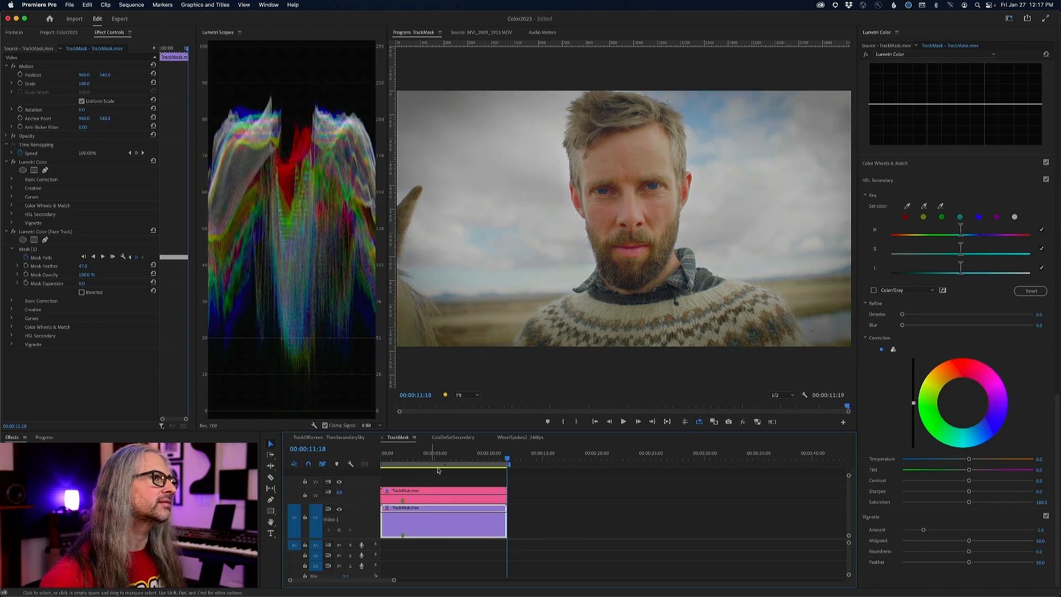
Raise the base Lumetri Color effect's Basic Correction Saturation to about 119.
{"action": "left_click", "coordinate": [897, 54]}
{"action": "left_click", "coordinate": [897, 65]}
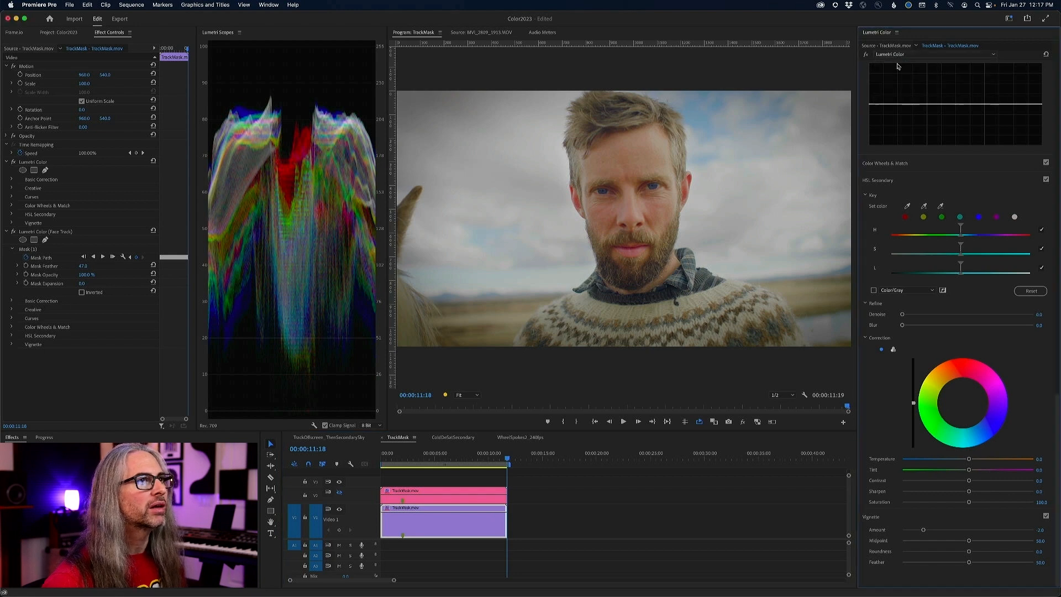
{"action": "left_click", "coordinate": [1057, 266]}
{"action": "left_click_drag", "start_coordinate": [1056, 213], "coordinate": [1055, 59]}
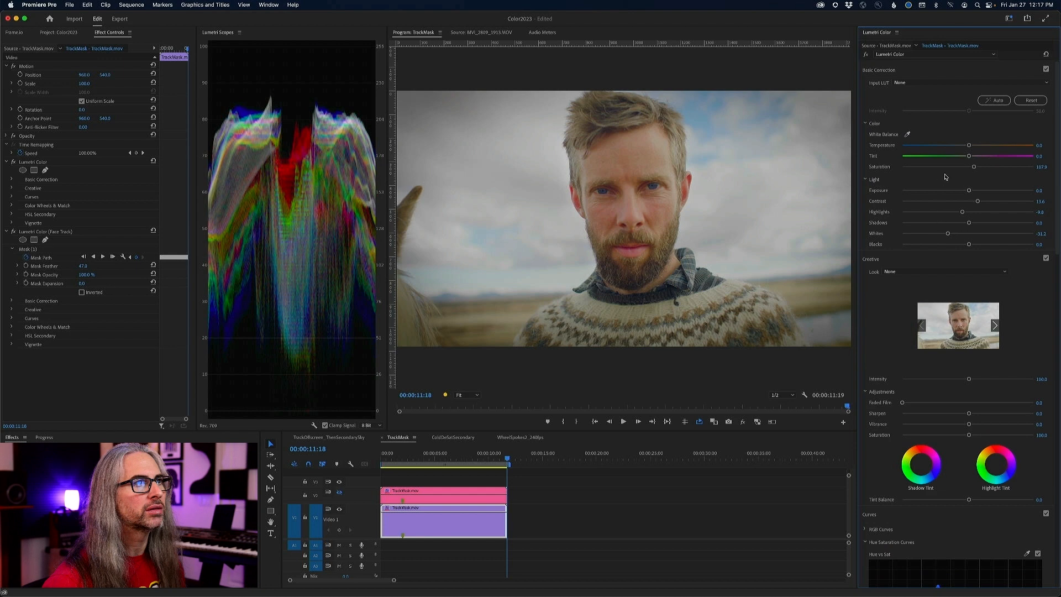
{"action": "left_click_drag", "start_coordinate": [975, 168], "coordinate": [980, 168]}
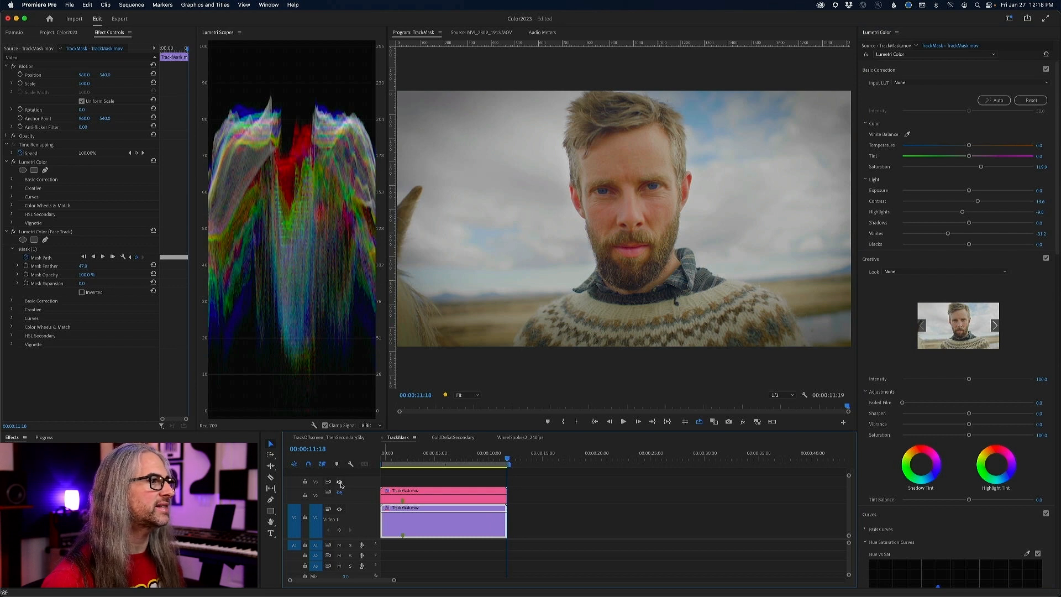
Compare the more saturated grade with the version on V2, leaving the V2 track hidden.
{"action": "left_click", "coordinate": [339, 492]}
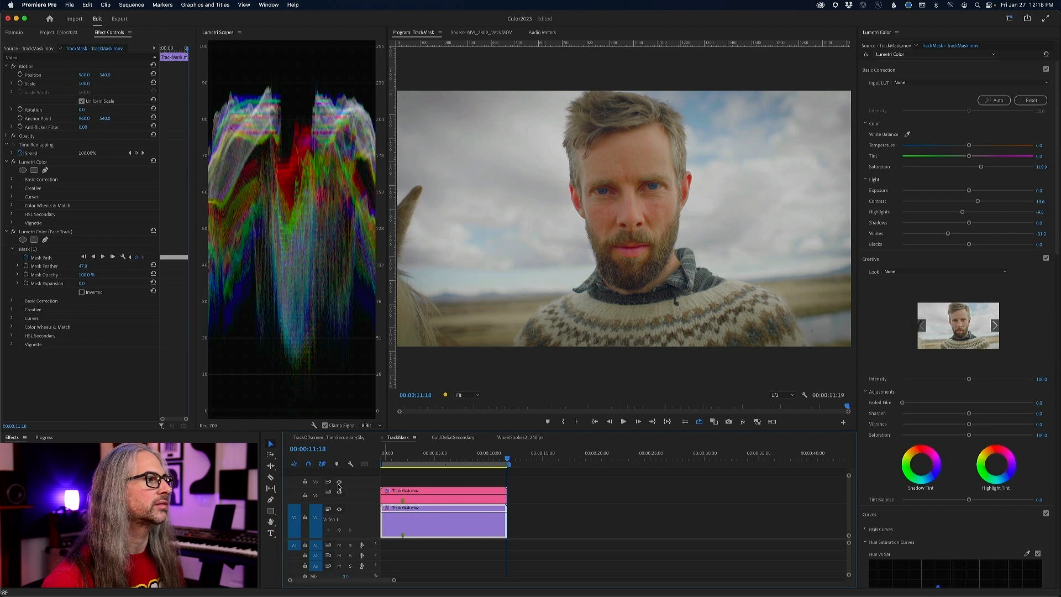
{"action": "left_click", "coordinate": [339, 492]}
{"action": "left_click", "coordinate": [339, 492]}
{"action": "left_click", "coordinate": [340, 492]}
{"action": "left_click", "coordinate": [340, 492]}
{"action": "left_click", "coordinate": [339, 493]}
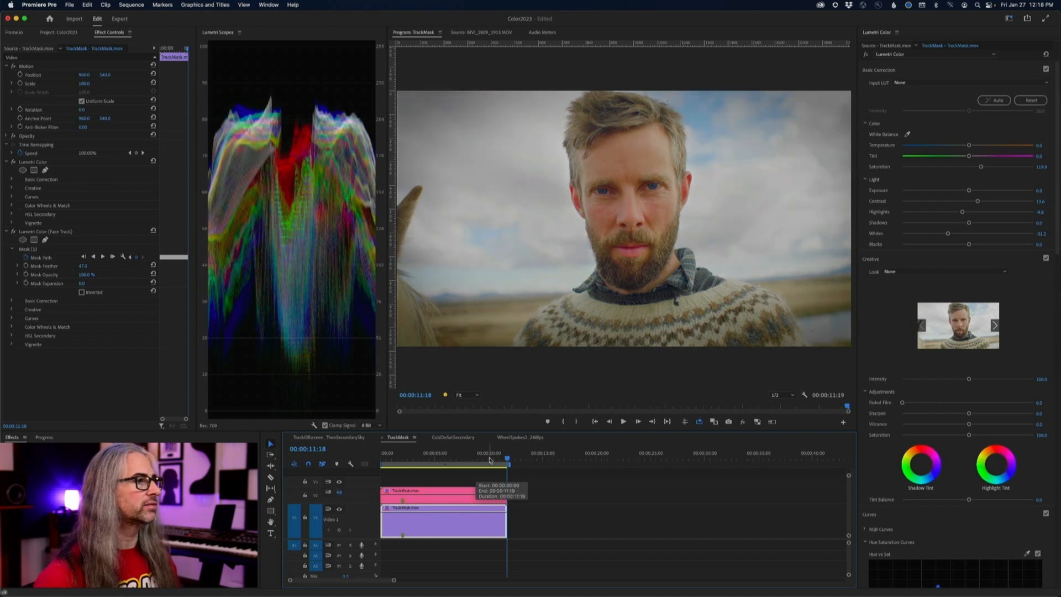
Review the portrait playback in a maximized program monitor, comparing it with and without effects, and restore the normal layout.
{"action": "left_click", "coordinate": [491, 459]}
{"action": "key", "text": "space"}
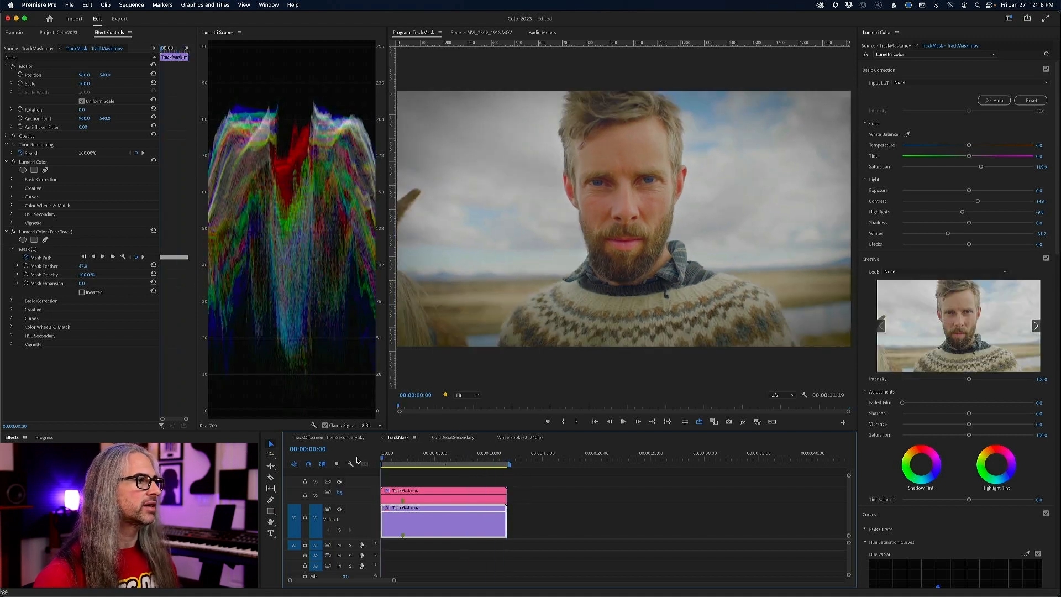
{"action": "key", "text": "grave"}
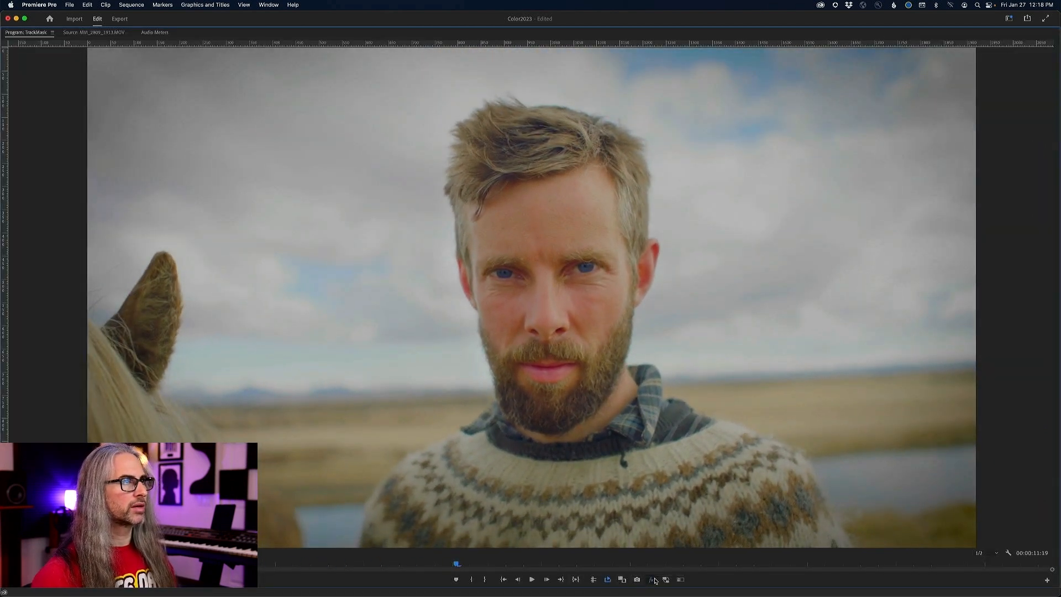
{"action": "left_click", "coordinate": [653, 580]}
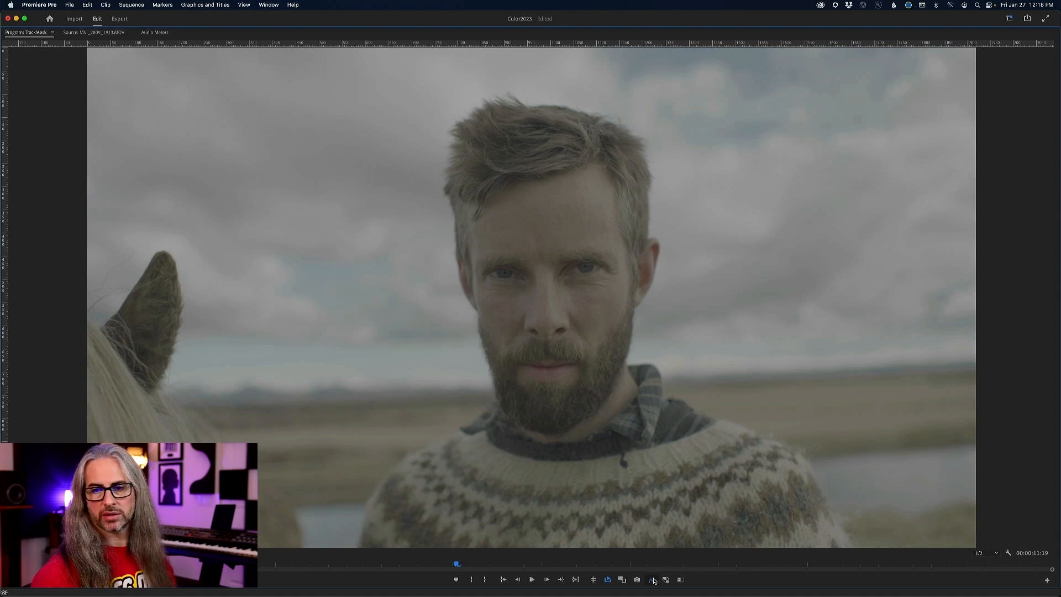
{"action": "left_click", "coordinate": [653, 580]}
{"action": "key", "text": "space"}
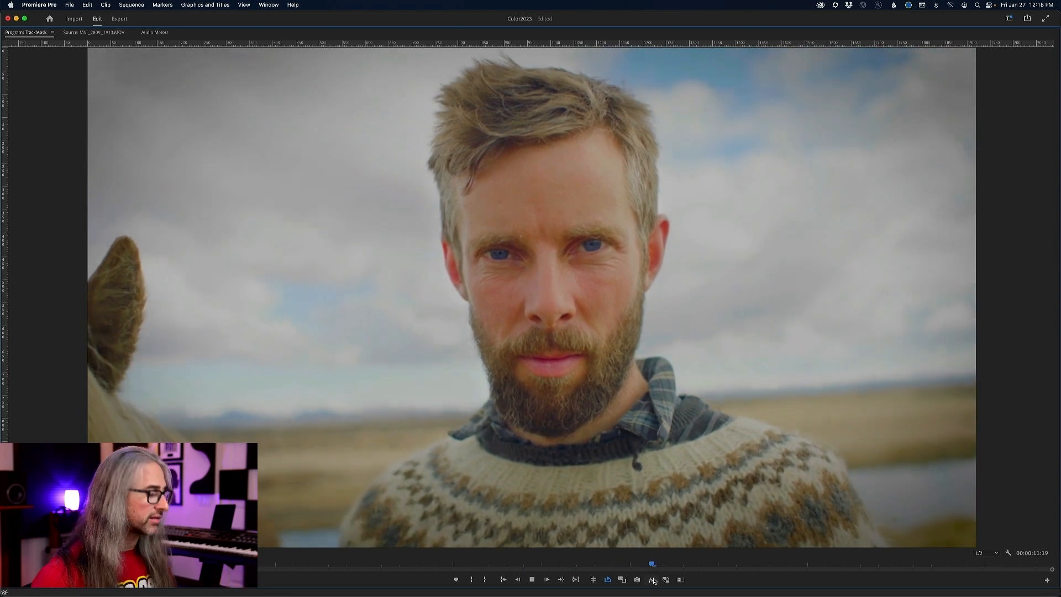
{"action": "key", "text": "grave"}
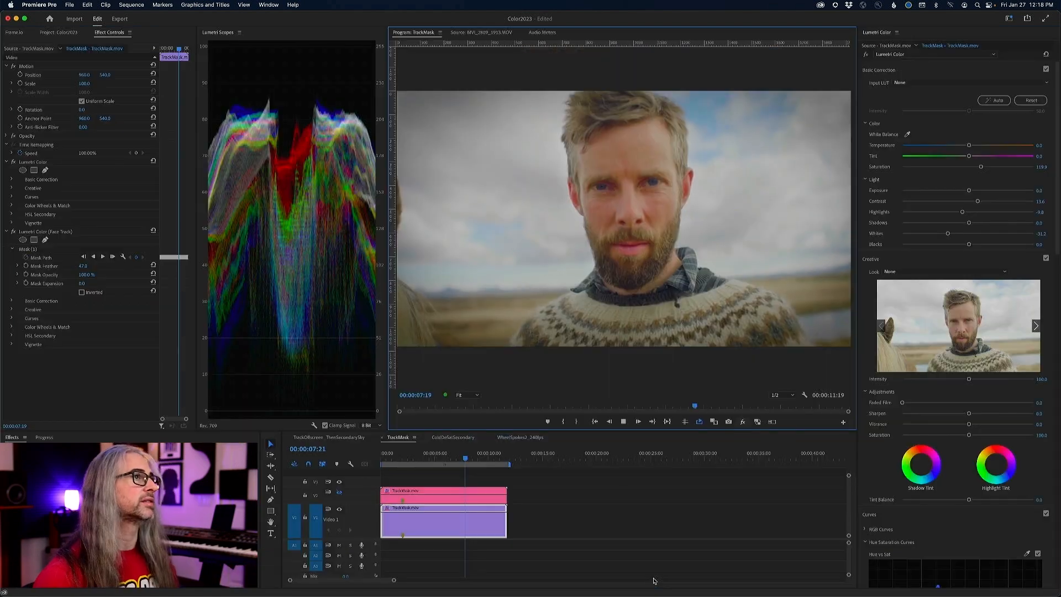
Bypass and re-enable the base Lumetri Color effect and the Face Track effect in turn to judge each one's contribution.
{"action": "left_click", "coordinate": [866, 56]}
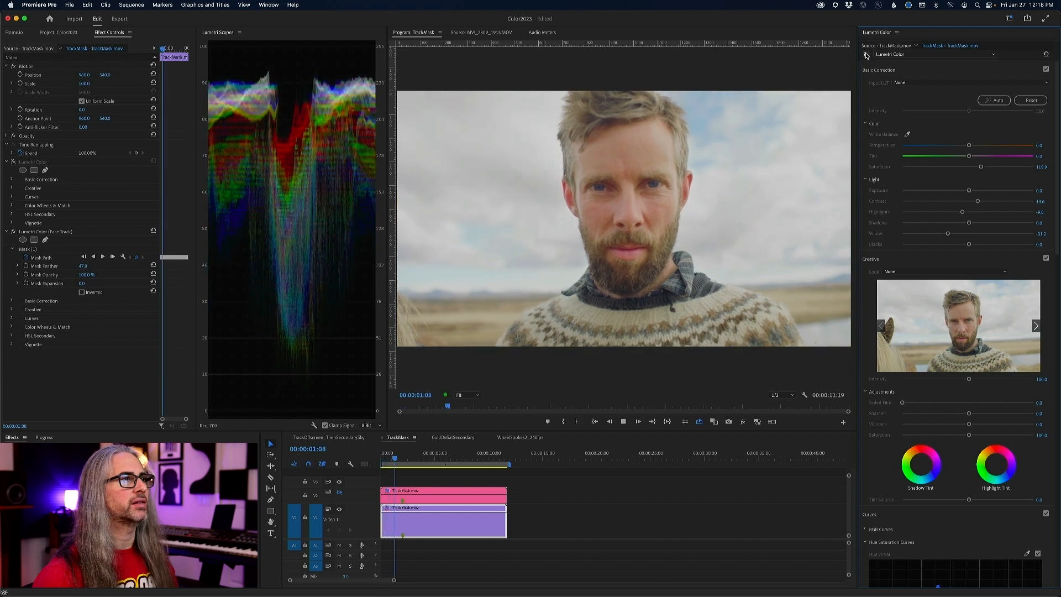
{"action": "left_click", "coordinate": [866, 55]}
{"action": "left_click", "coordinate": [865, 56]}
{"action": "left_click", "coordinate": [866, 56]}
{"action": "left_click", "coordinate": [908, 55]}
{"action": "left_click", "coordinate": [906, 72]}
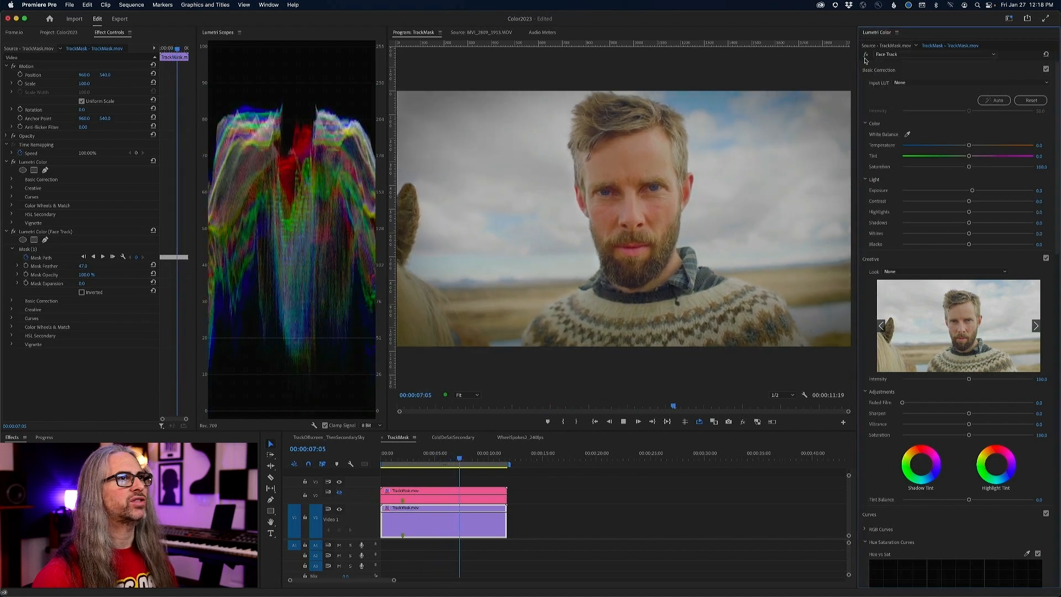
{"action": "left_click", "coordinate": [866, 56]}
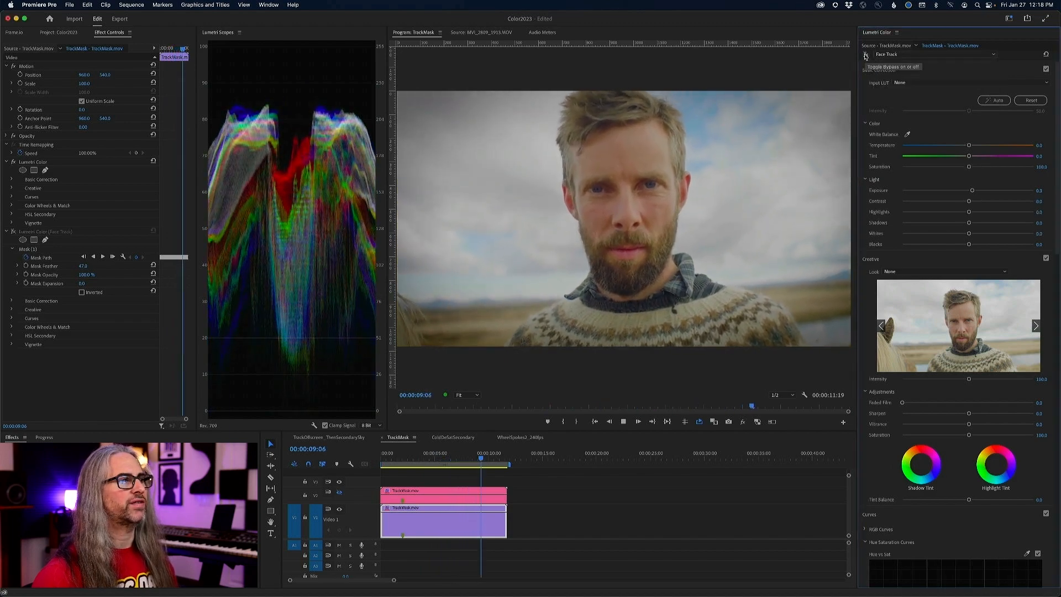
{"action": "left_click", "coordinate": [866, 56]}
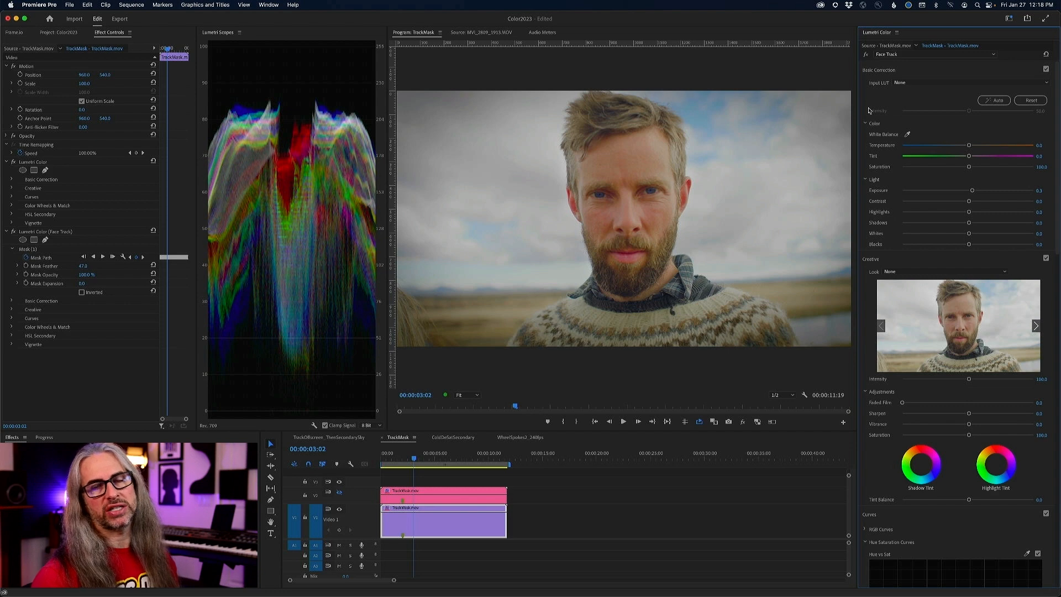
Open the ColdDeSatSecondary sequence and play its skyline clip with looping enabled, returning the playhead to the start.
{"action": "left_click", "coordinate": [449, 437]}
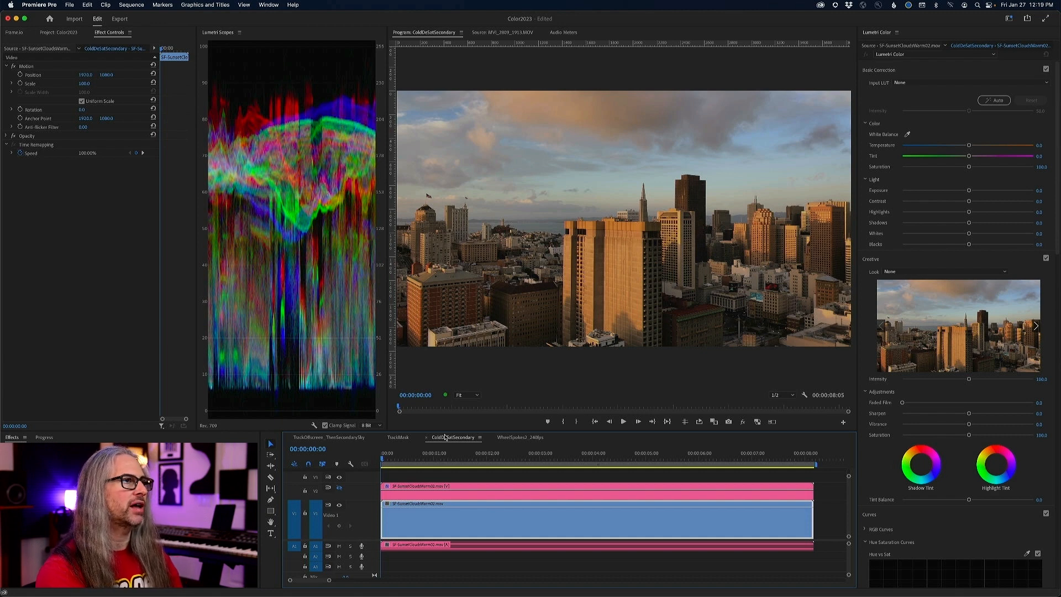
{"action": "key", "text": "space"}
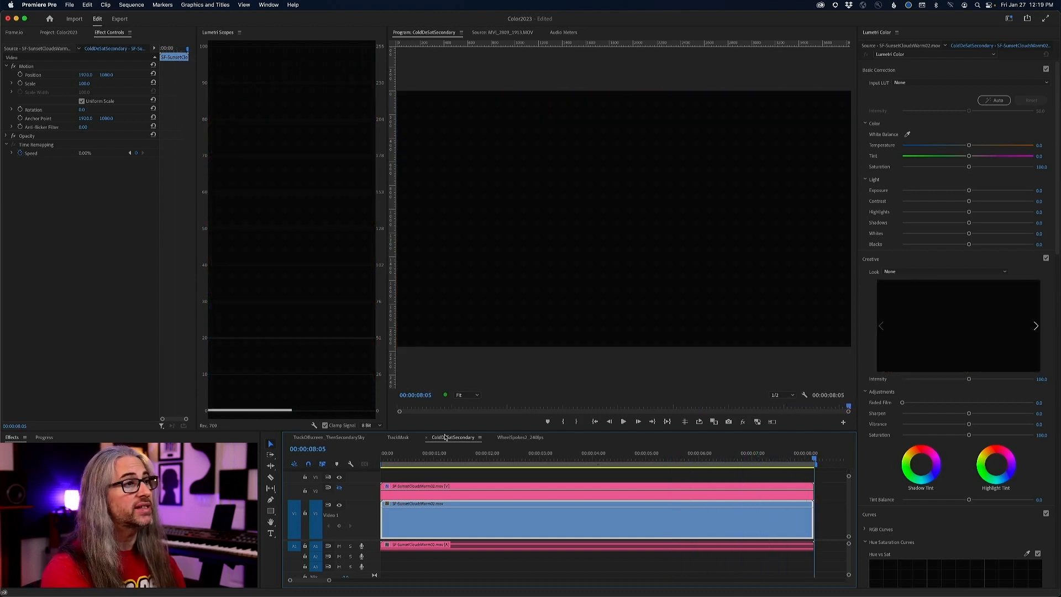
{"action": "left_click", "coordinate": [698, 421]}
{"action": "key", "text": "space"}
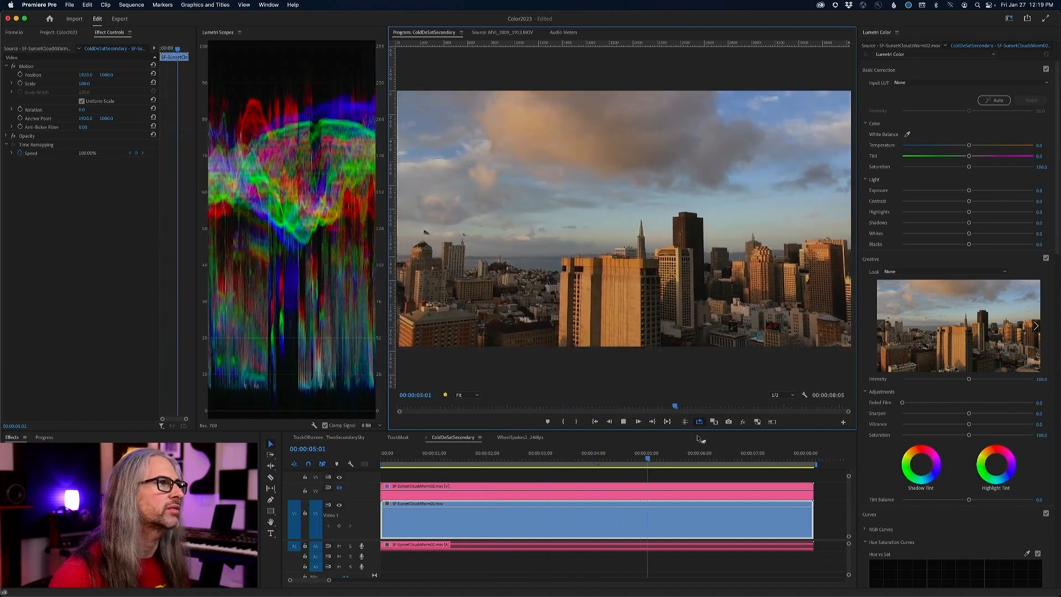
{"action": "left_click_drag", "start_coordinate": [688, 461], "coordinate": [517, 465]}
{"action": "key", "text": "Home"}
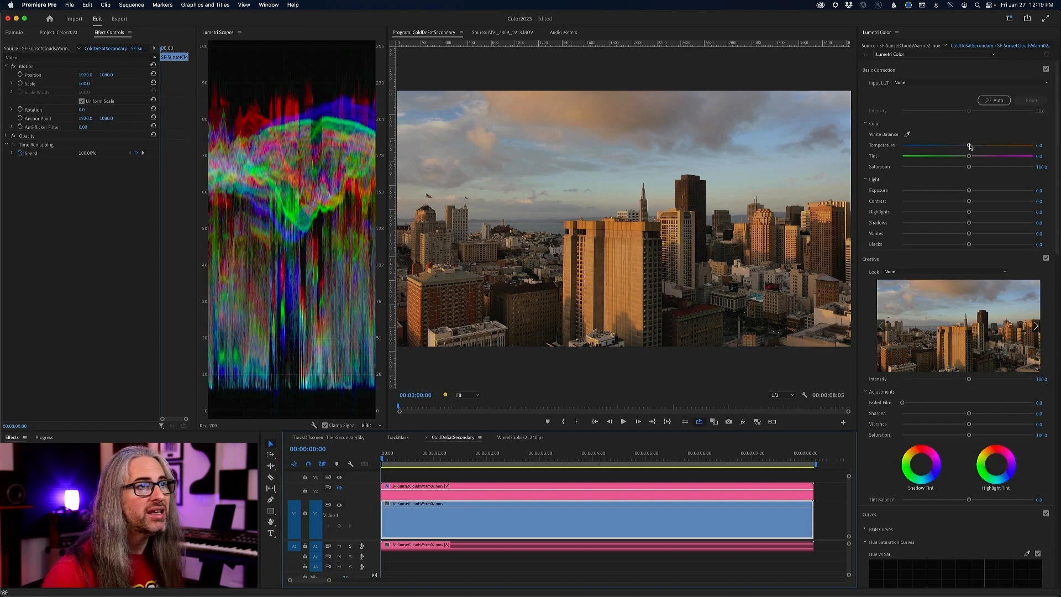
Try cooling the whole skyline shot with a strongly negative Temperature, and reset that setting.
{"action": "left_click_drag", "start_coordinate": [970, 146], "coordinate": [915, 136]}
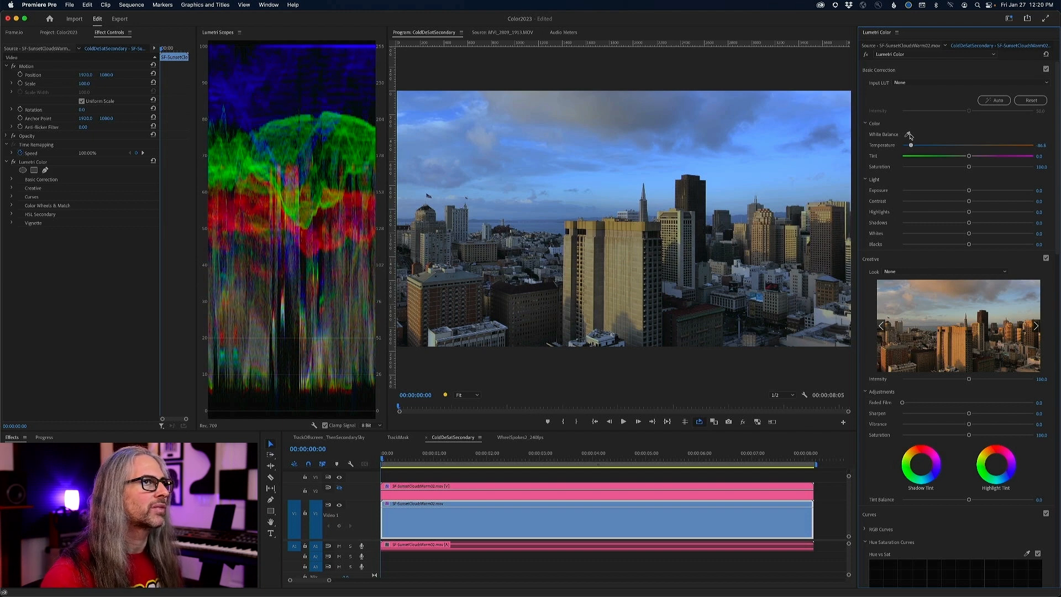
{"action": "left_click_drag", "start_coordinate": [913, 145], "coordinate": [933, 134]}
{"action": "double_click", "coordinate": [934, 135]}
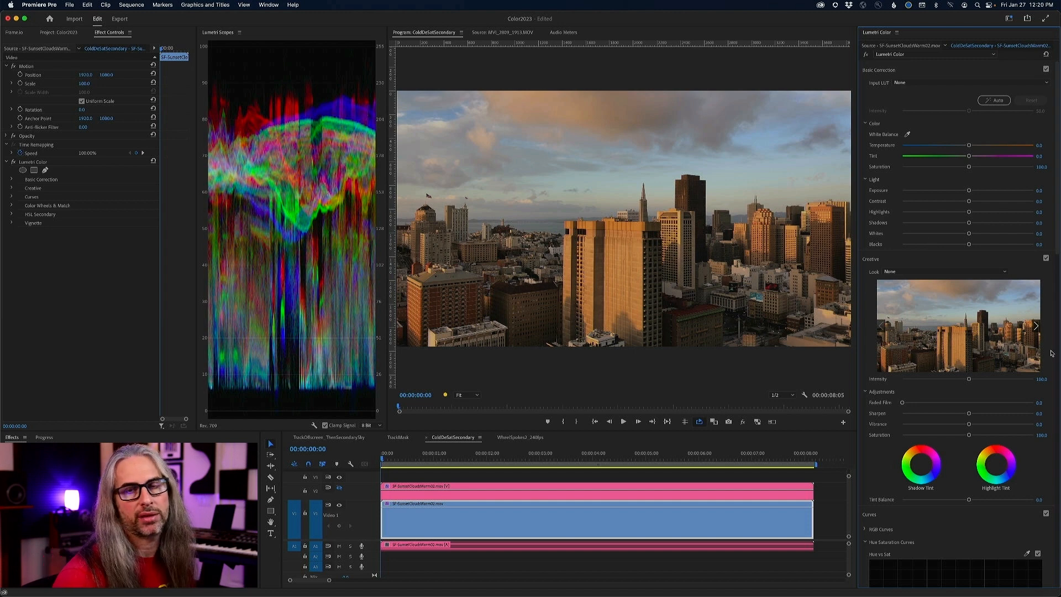
Key the orange sunlit building in HSL Secondary, preview the mask in Color/Gray, and adjust the hue, saturation and luminance ranges.
{"action": "left_click_drag", "start_coordinate": [1058, 248], "coordinate": [1058, 590]}
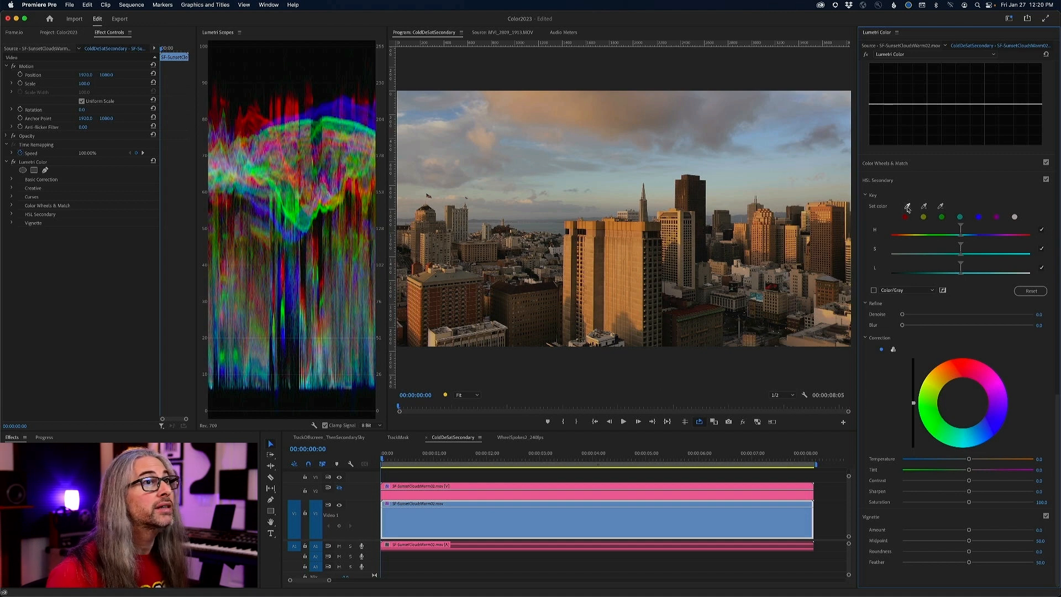
{"action": "left_click", "coordinate": [637, 245]}
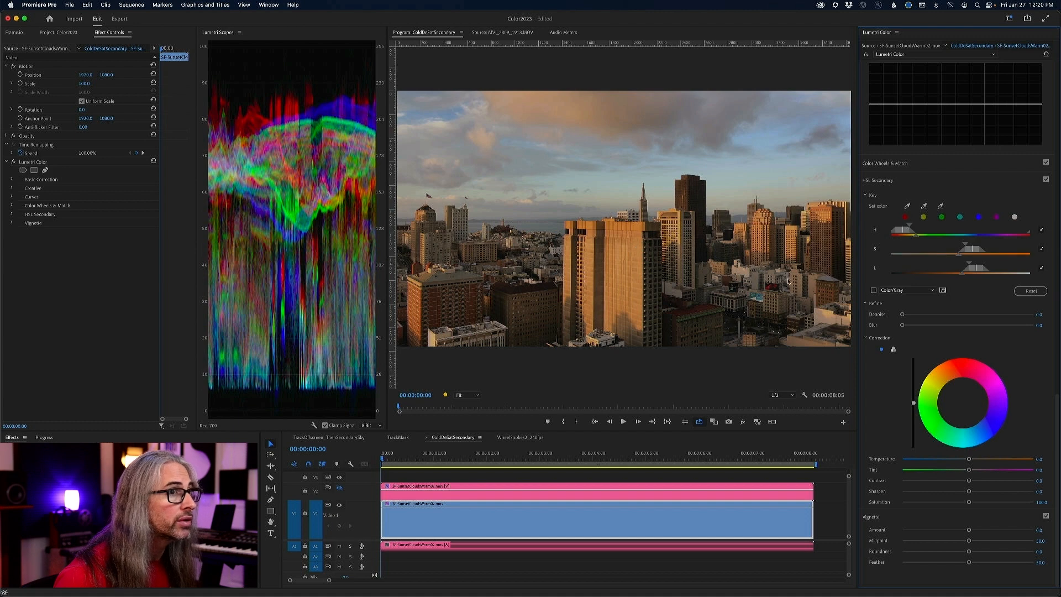
{"action": "left_click", "coordinate": [874, 290]}
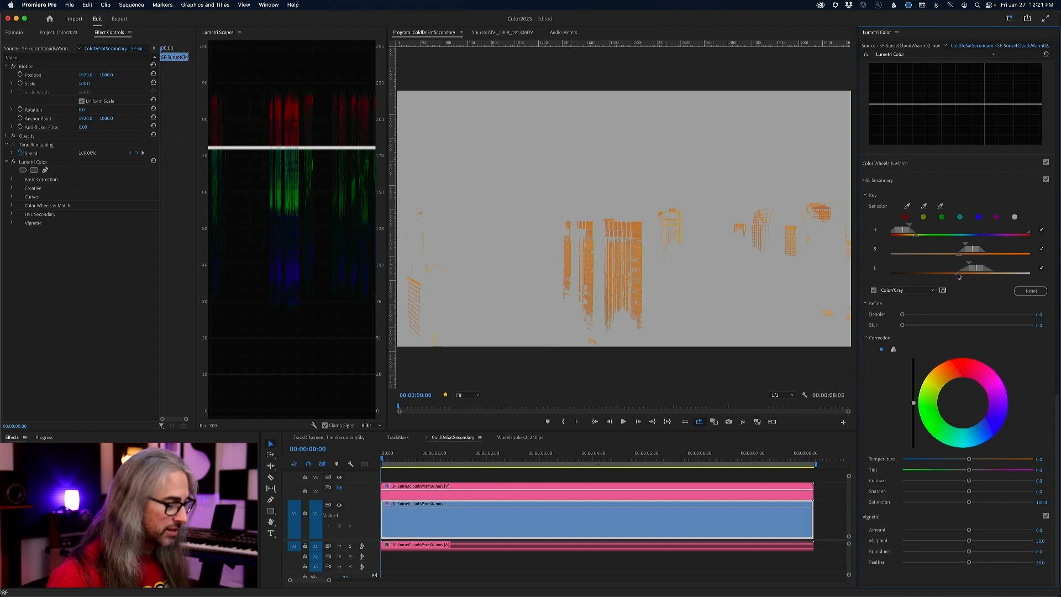
{"action": "mouse_move", "coordinate": [964, 265]}
{"action": "left_mouse_down"}
{"action": "mouse_move", "coordinate": [960, 247]}
{"action": "mouse_move", "coordinate": [946, 241]}
{"action": "mouse_move", "coordinate": [946, 257]}
{"action": "mouse_move", "coordinate": [898, 256]}
{"action": "mouse_move", "coordinate": [931, 255]}
{"action": "mouse_move", "coordinate": [906, 256]}
{"action": "mouse_move", "coordinate": [954, 273]}
{"action": "mouse_move", "coordinate": [919, 273]}
{"action": "mouse_move", "coordinate": [954, 265]}
{"action": "left_mouse_up"}
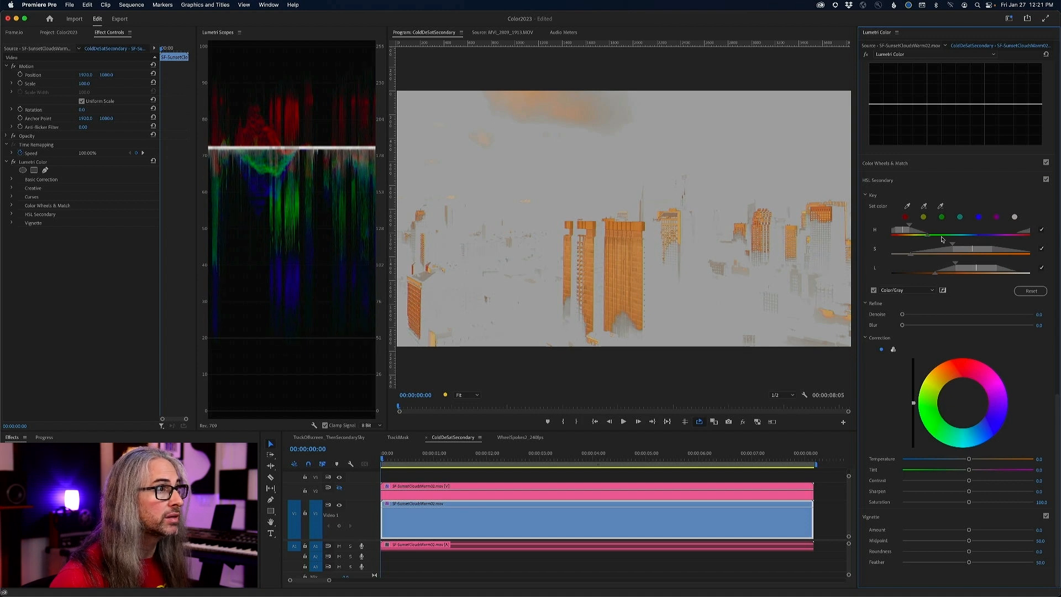
{"action": "left_click_drag", "start_coordinate": [943, 237], "coordinate": [918, 227]}
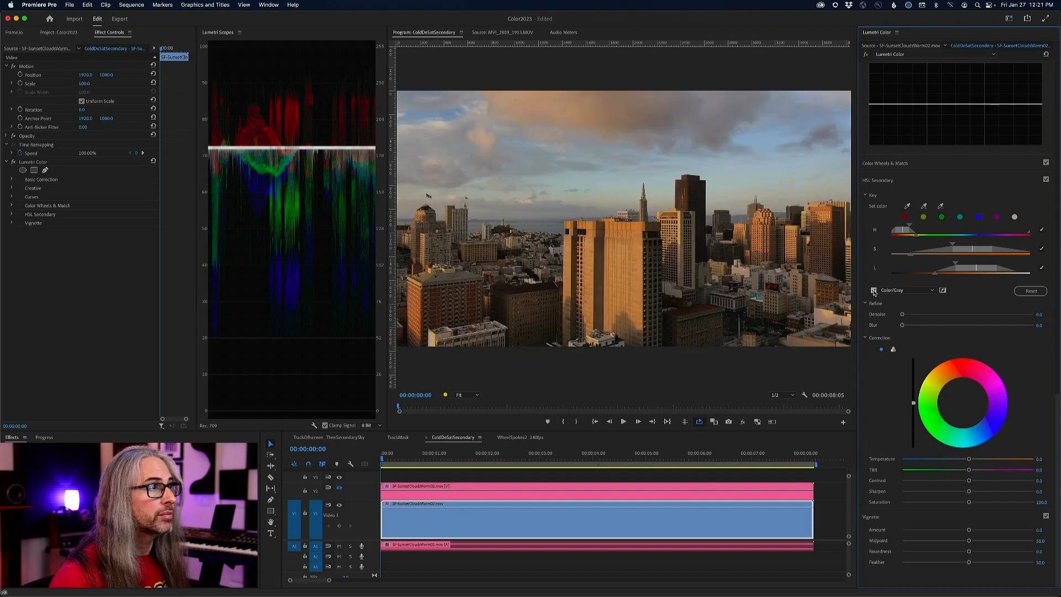
Turn off the key mask preview and add the shaded brown building's color to the HSL Secondary key.
{"action": "left_click", "coordinate": [873, 290]}
{"action": "left_click", "coordinate": [874, 291]}
{"action": "left_click", "coordinate": [874, 291]}
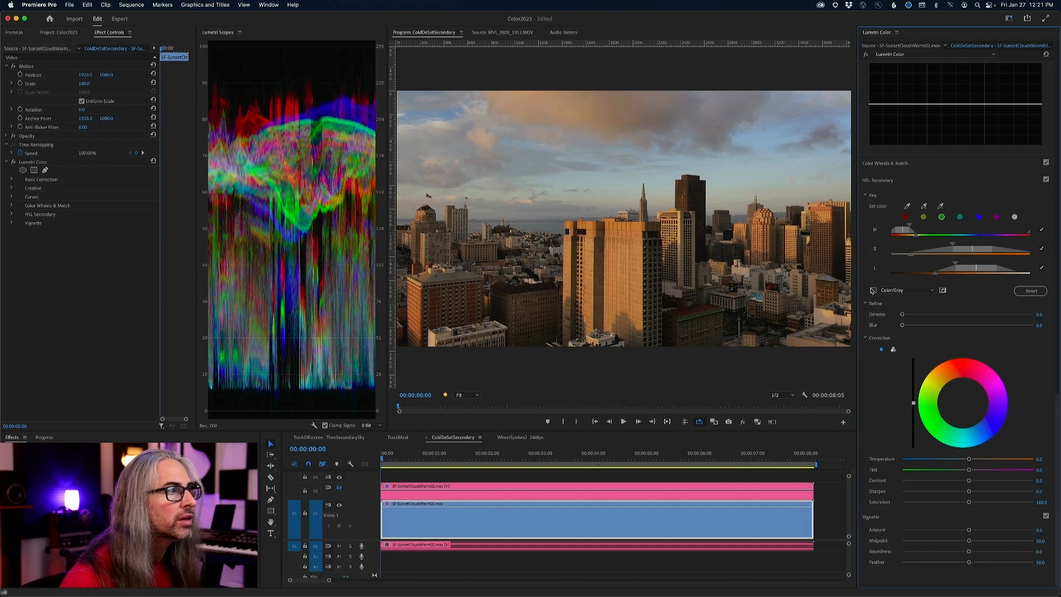
{"action": "left_click", "coordinate": [924, 207]}
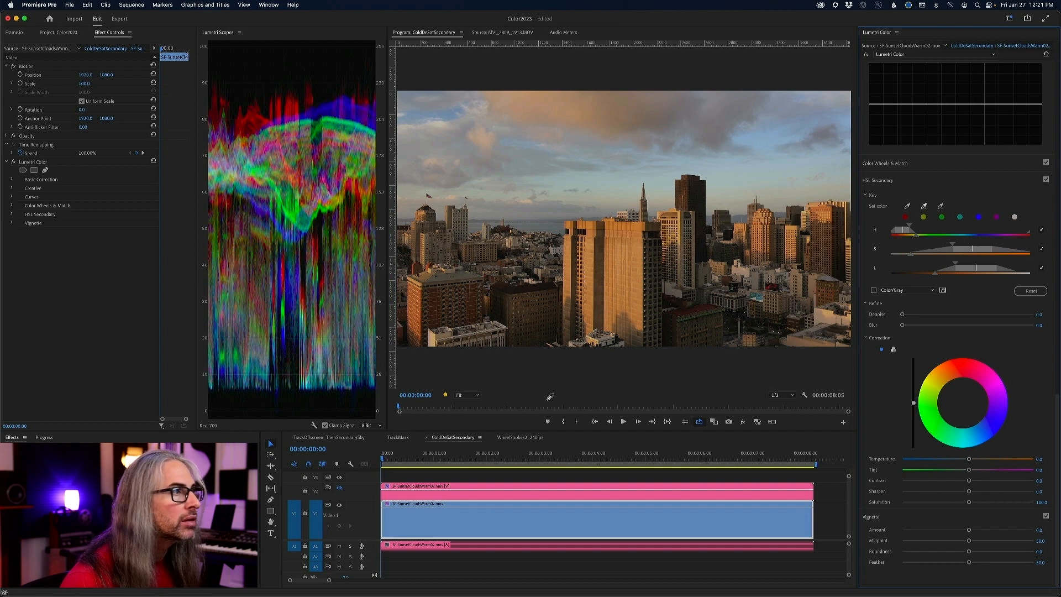
{"action": "left_click", "coordinate": [515, 306]}
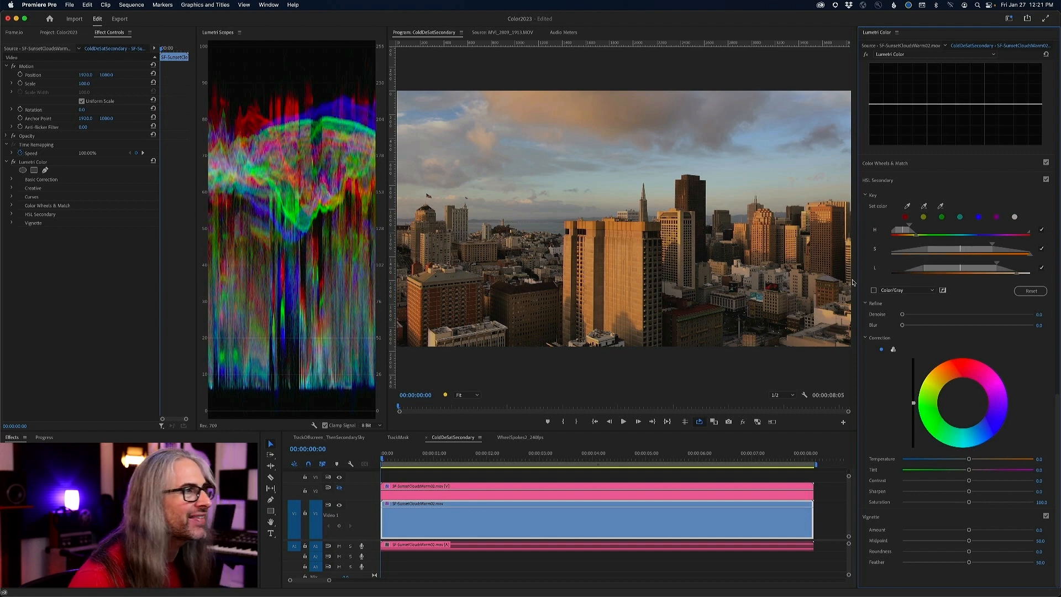
Check the HSL Secondary key on the buildings by repeatedly toggling its Color/Gray mask preview, leaving the preview off.
{"action": "left_click", "coordinate": [874, 290]}
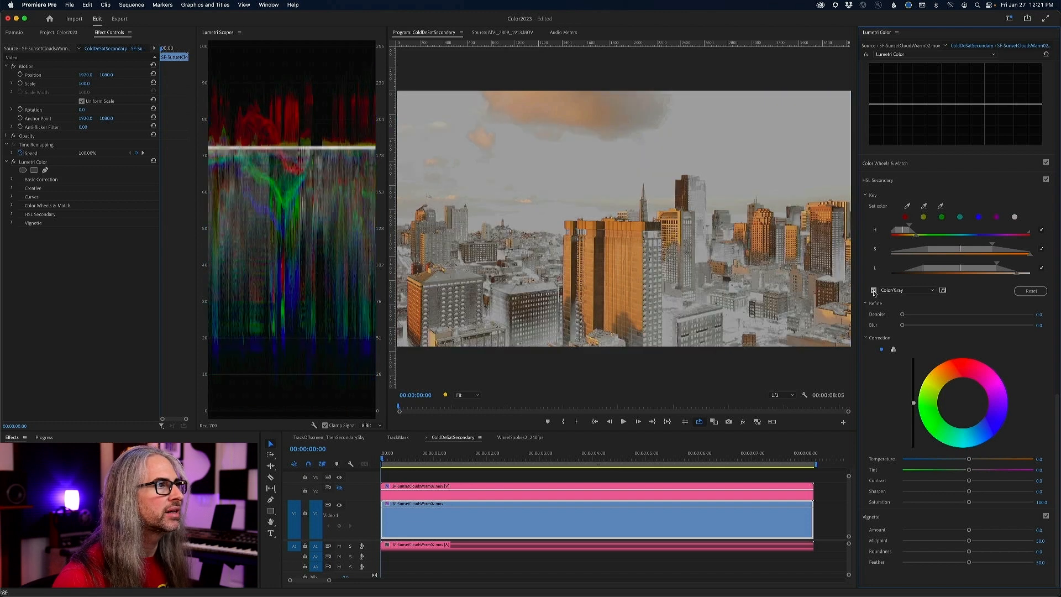
{"action": "left_click", "coordinate": [874, 290]}
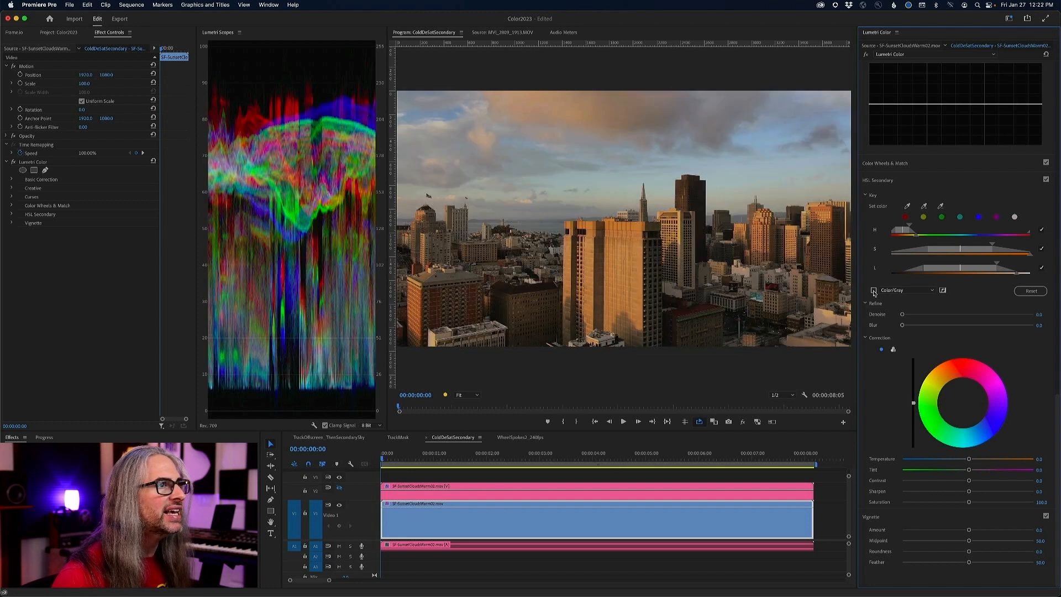
{"action": "left_click", "coordinate": [873, 290]}
{"action": "left_click", "coordinate": [873, 290]}
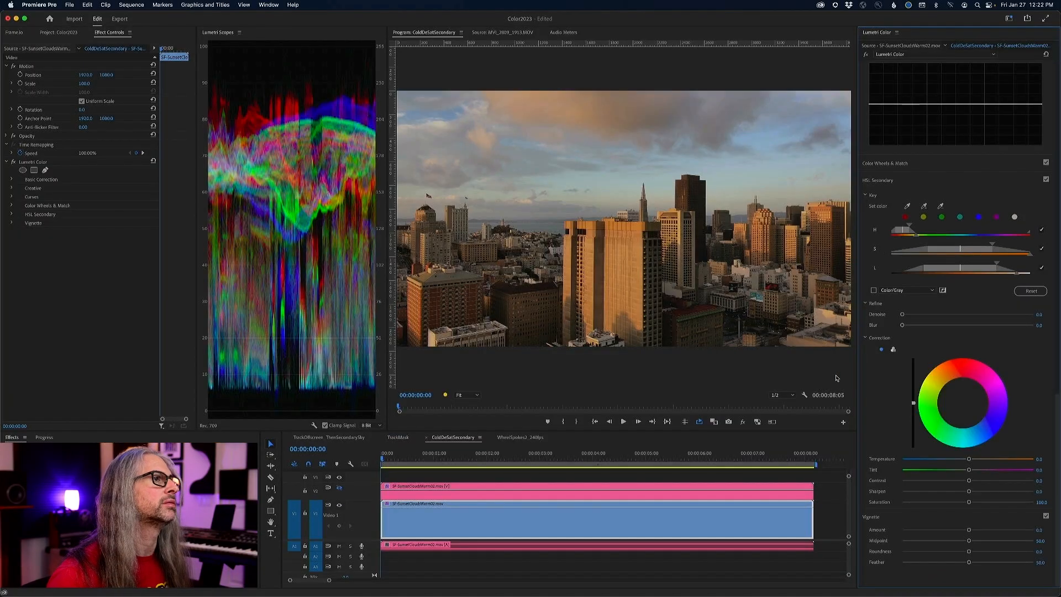
{"action": "key", "text": "super+z"}
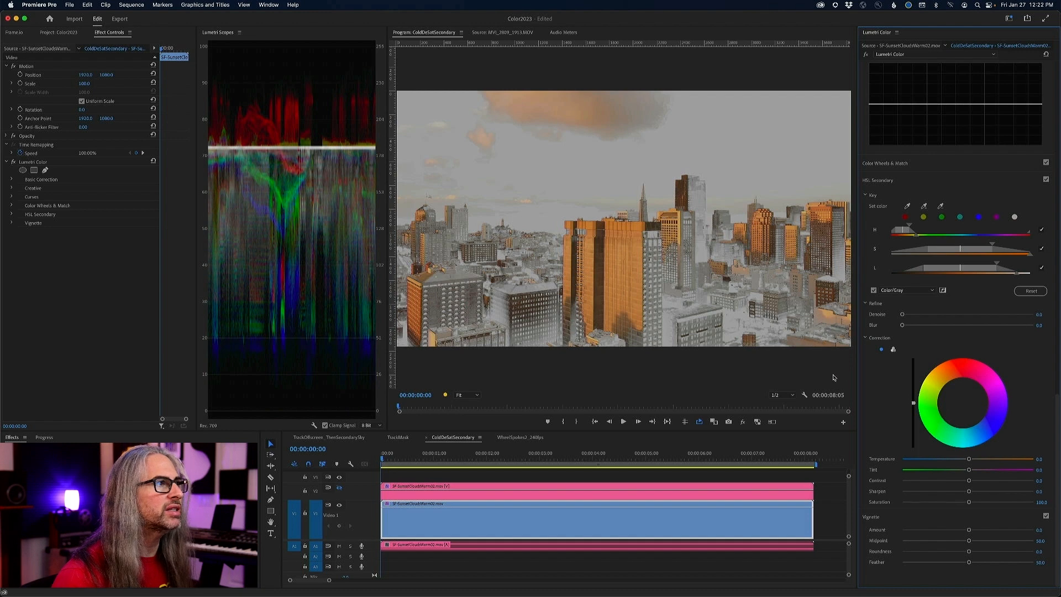
{"action": "left_click", "coordinate": [874, 291]}
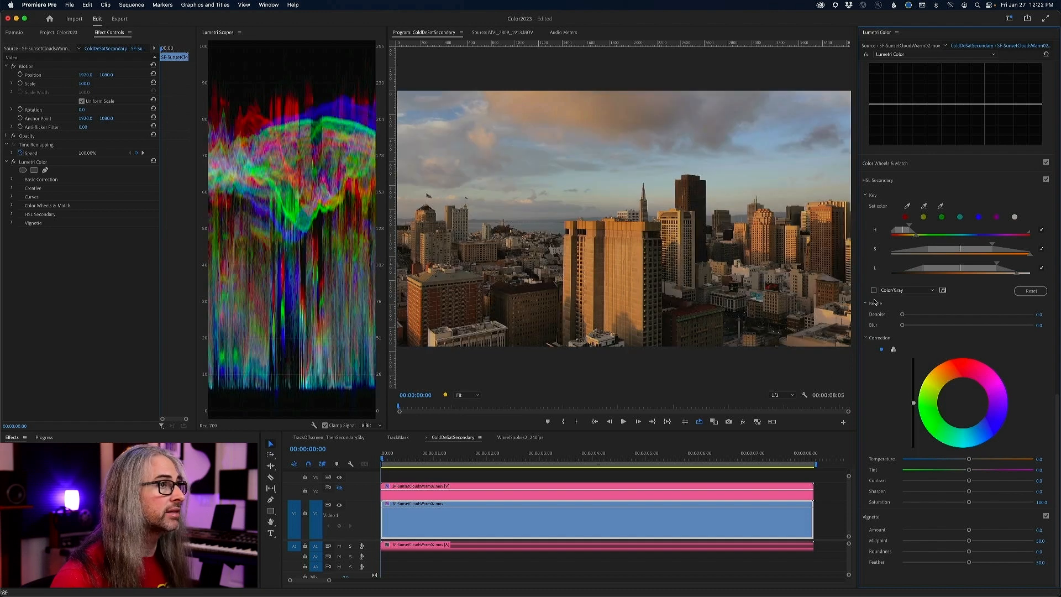
{"action": "left_click", "coordinate": [873, 291]}
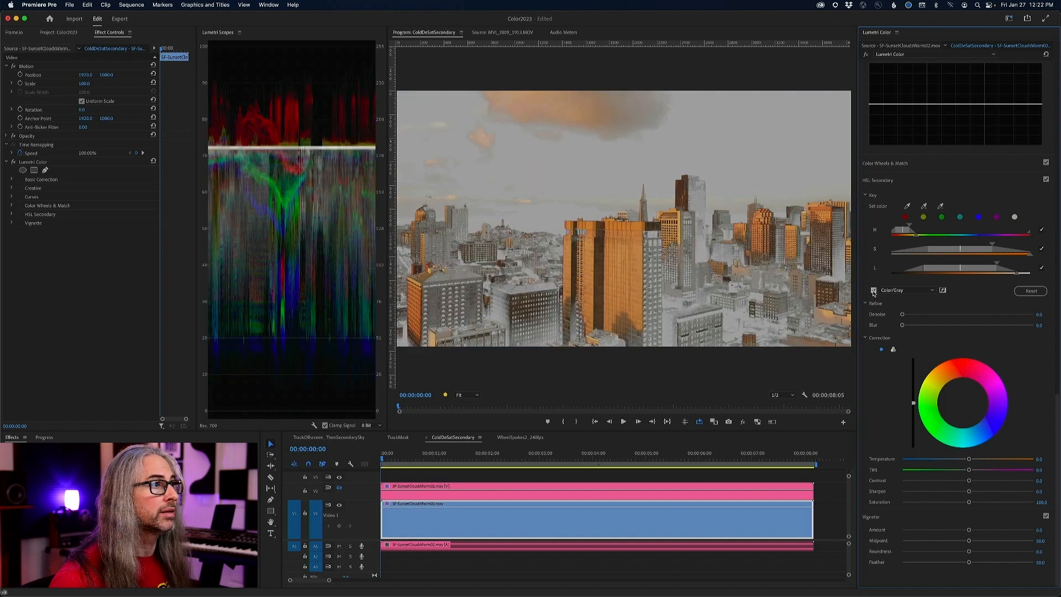
{"action": "left_click", "coordinate": [873, 291]}
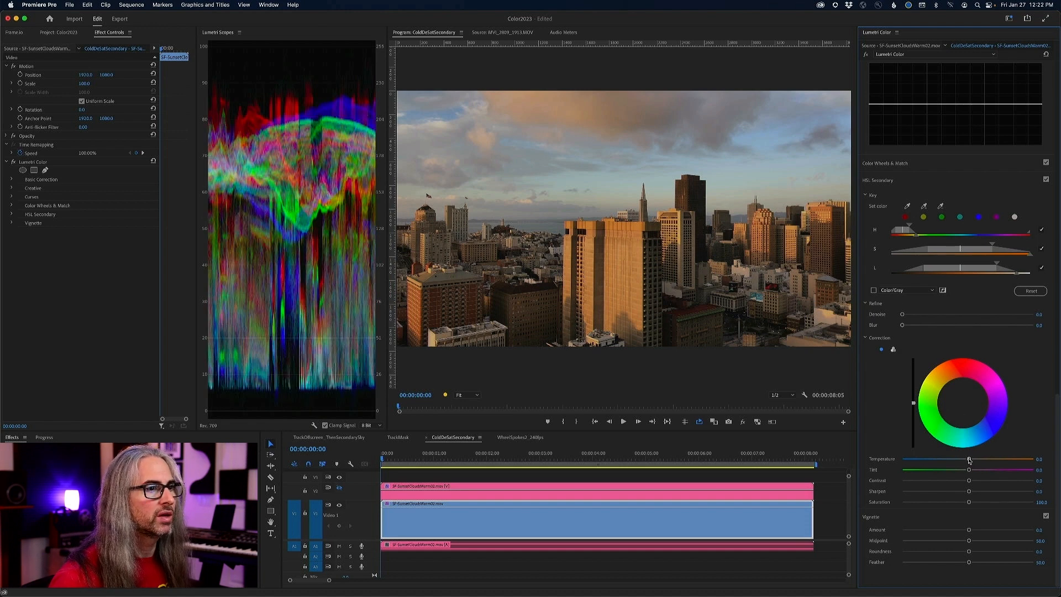
Try shifting the keyed tones toward blue with the HSL Secondary correction wheel and inverting the mask, and undo these changes.
{"action": "left_click", "coordinate": [964, 403]}
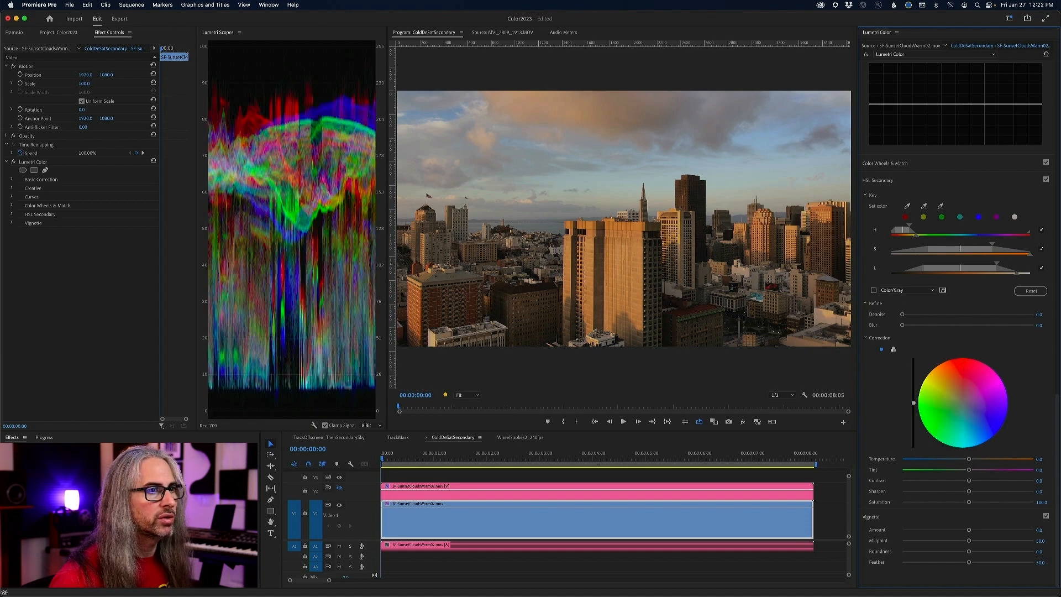
{"action": "left_click_drag", "start_coordinate": [964, 405], "coordinate": [974, 411]}
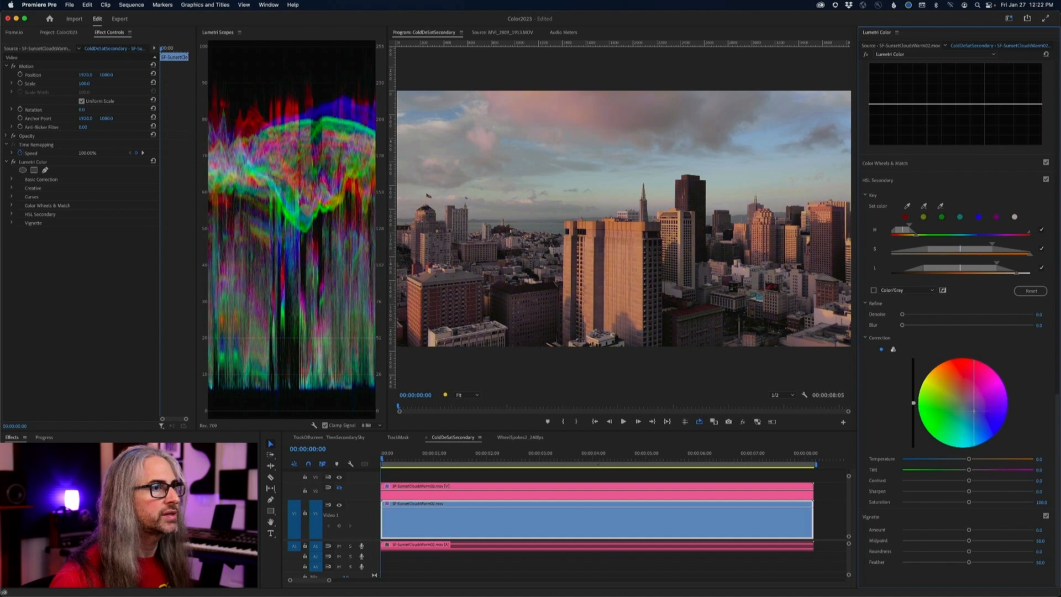
{"action": "left_click", "coordinate": [942, 290]}
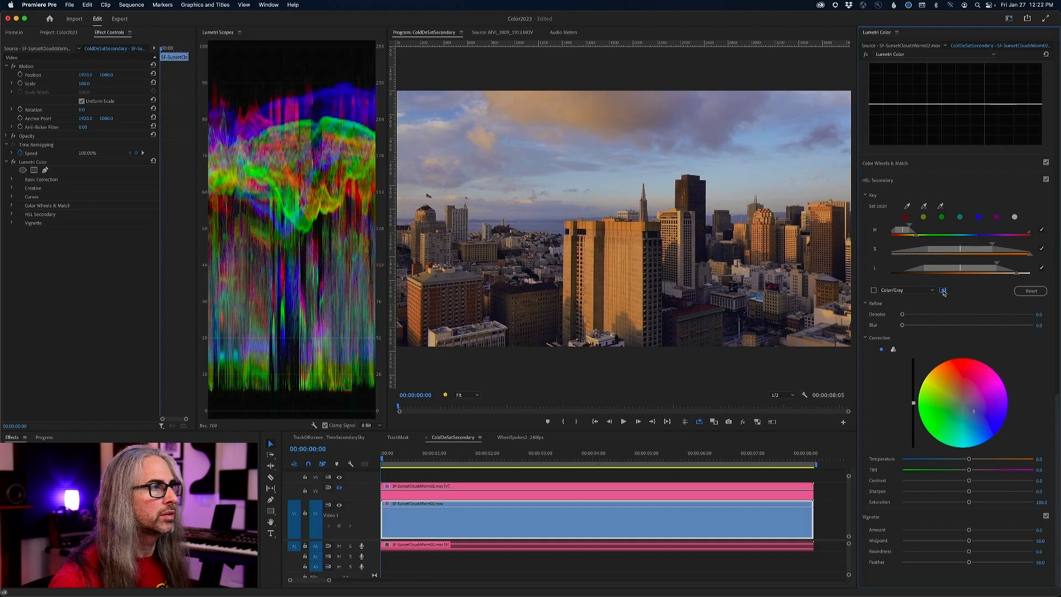
{"action": "key", "text": "super+z"}
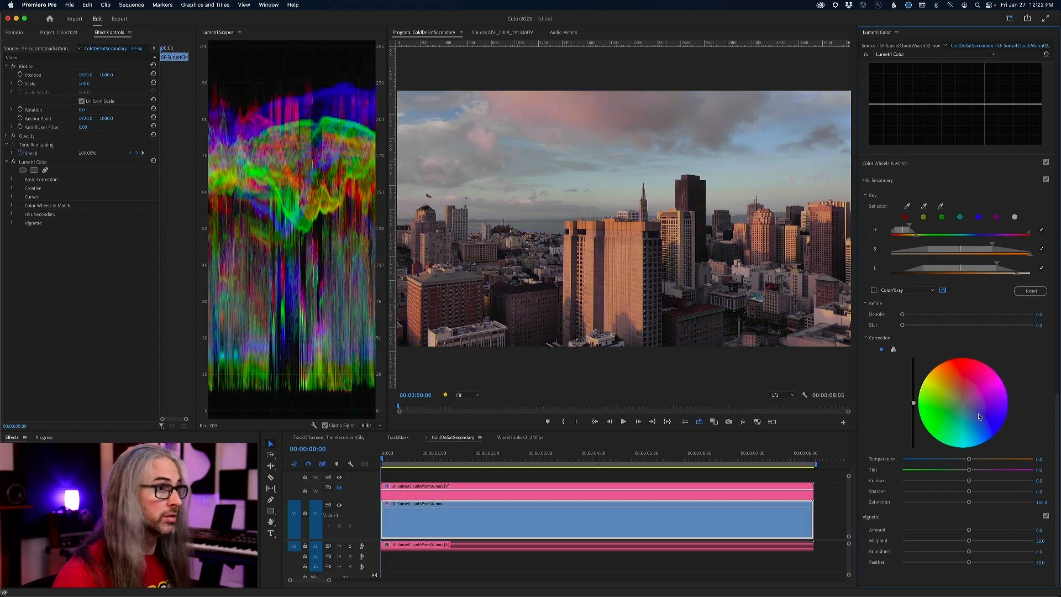
{"action": "key", "text": "super+z"}
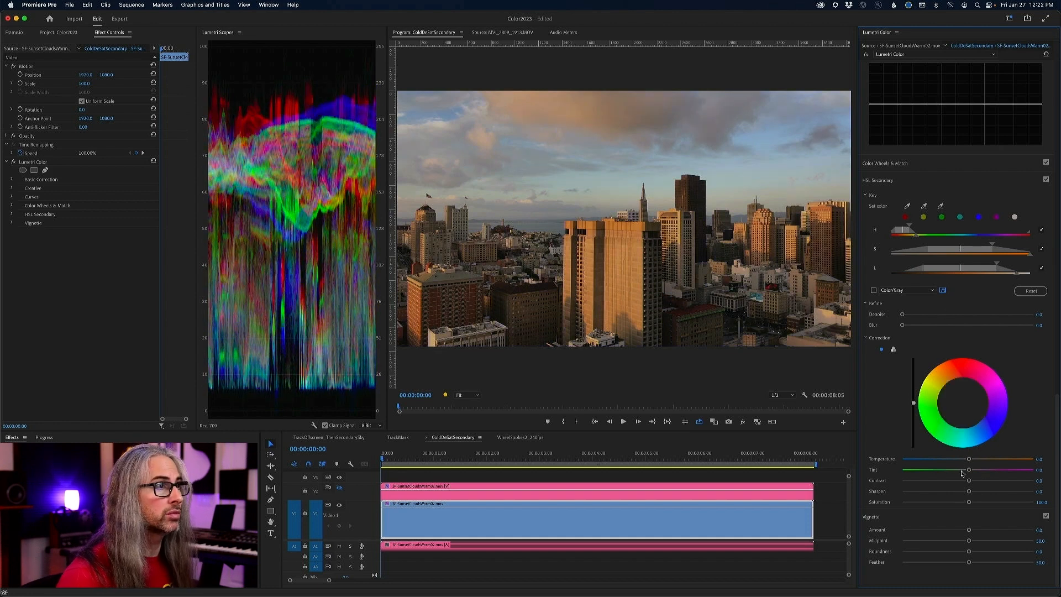
Try cooling the keyed tones with an HSL Secondary Temperature of about -64, and reset that setting.
{"action": "left_click_drag", "start_coordinate": [970, 460], "coordinate": [937, 459]}
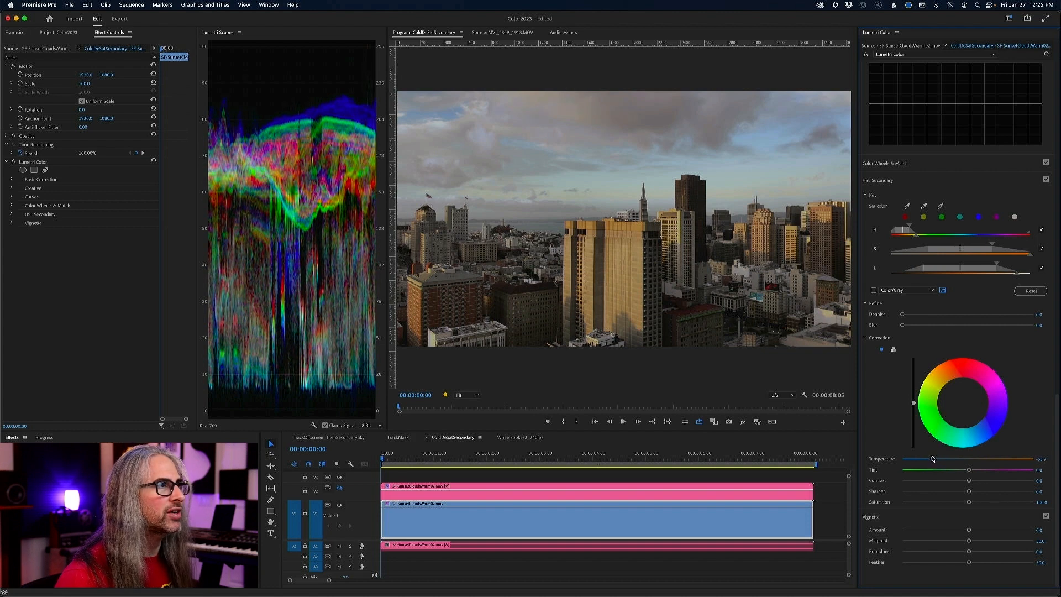
{"action": "mouse_move", "coordinate": [935, 458]}
{"action": "left_mouse_down"}
{"action": "mouse_move", "coordinate": [964, 458]}
{"action": "mouse_move", "coordinate": [927, 454]}
{"action": "left_mouse_up"}
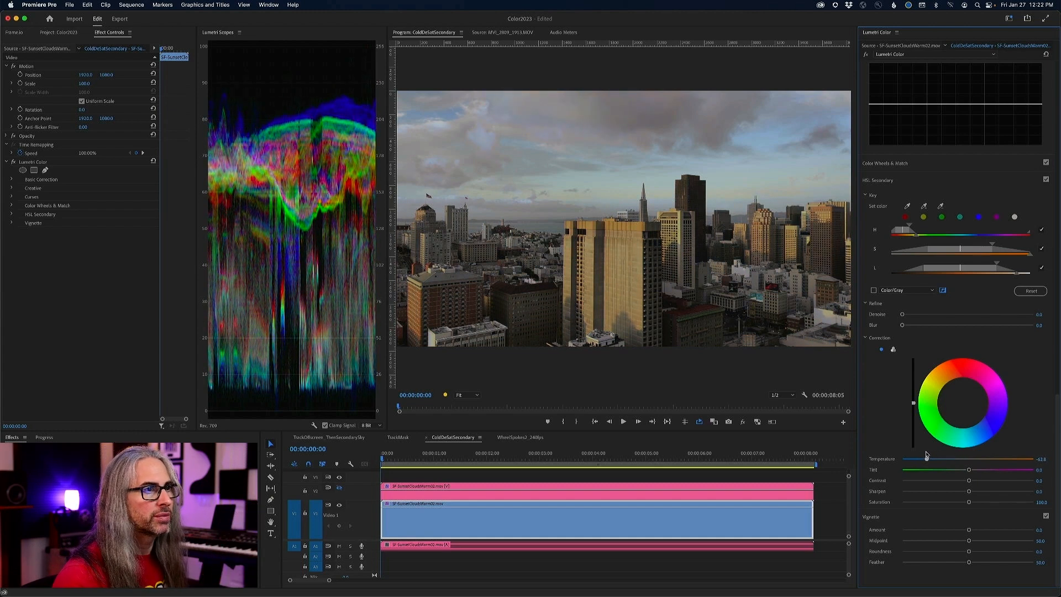
{"action": "double_click", "coordinate": [933, 455]}
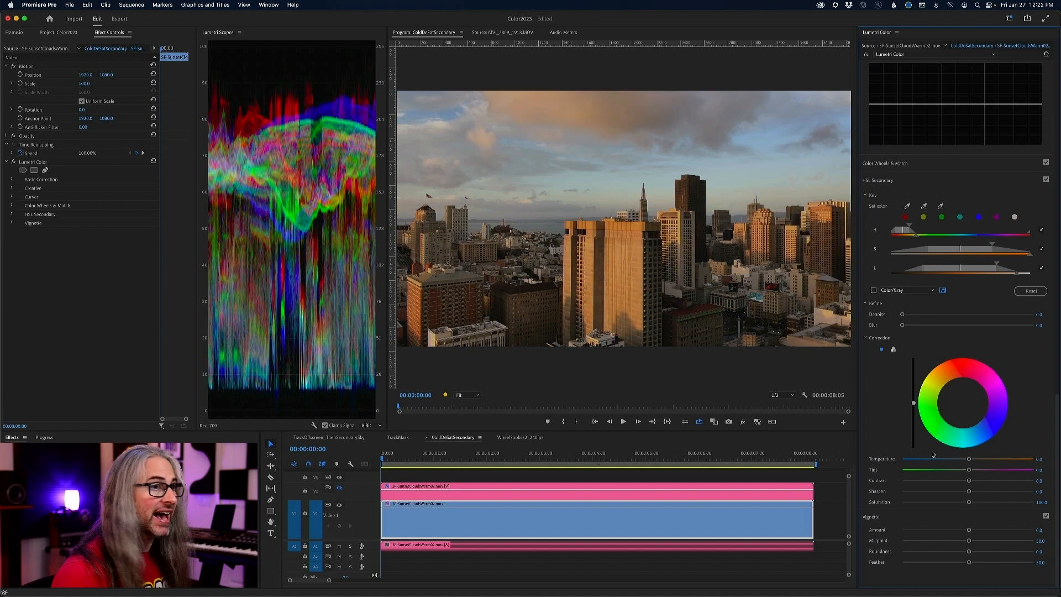
Switch the HSL Secondary correction to three-way wheels and shift the keyed midtones and shadows toward blue.
{"action": "left_click", "coordinate": [892, 350]}
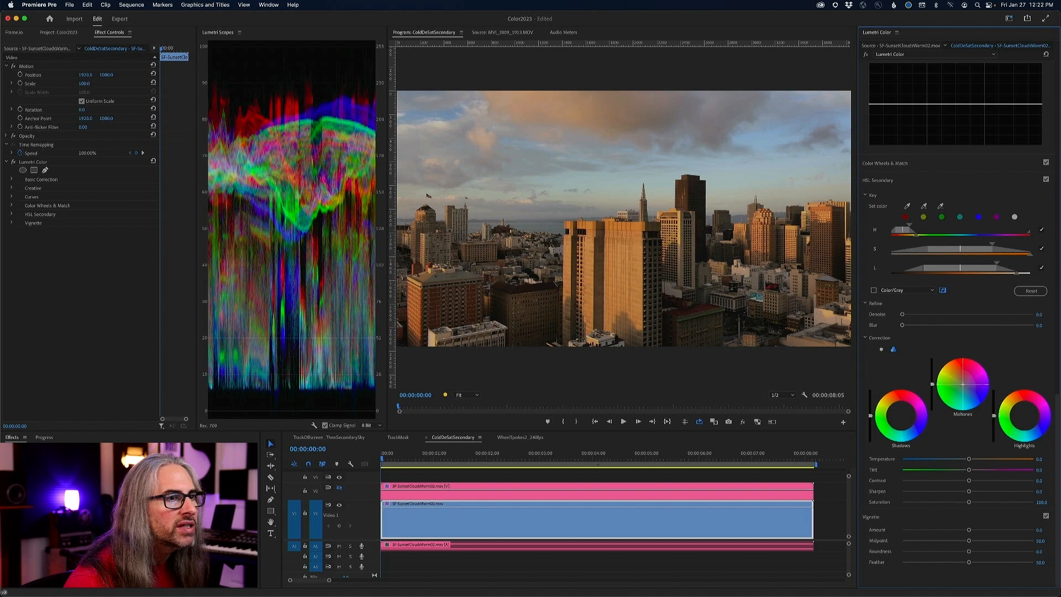
{"action": "left_click_drag", "start_coordinate": [963, 385], "coordinate": [966, 391]}
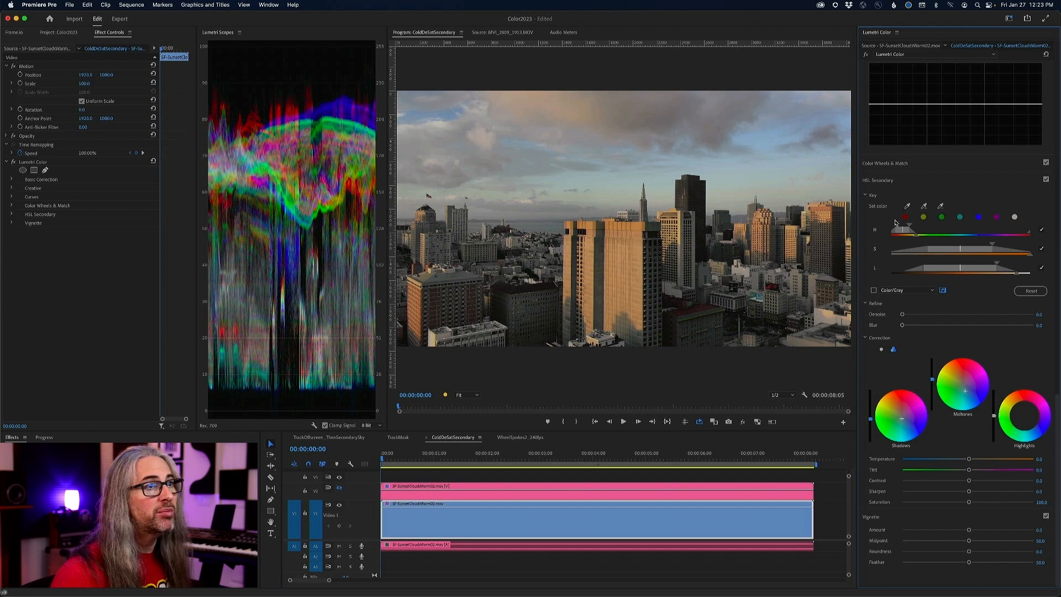
{"action": "left_click", "coordinate": [925, 207]}
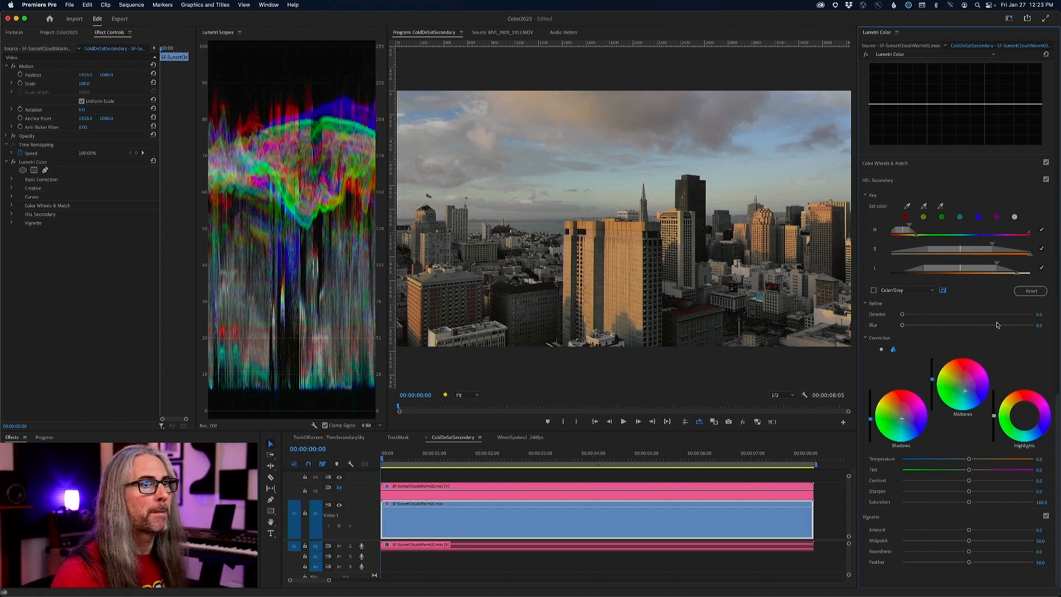
In Basic Correction, lower Whites slightly and Blacks to about -28, and set Contrast to 47, Shadows to about 14 and Saturation to 79.5.
{"action": "left_click_drag", "start_coordinate": [1059, 397], "coordinate": [1056, 132]}
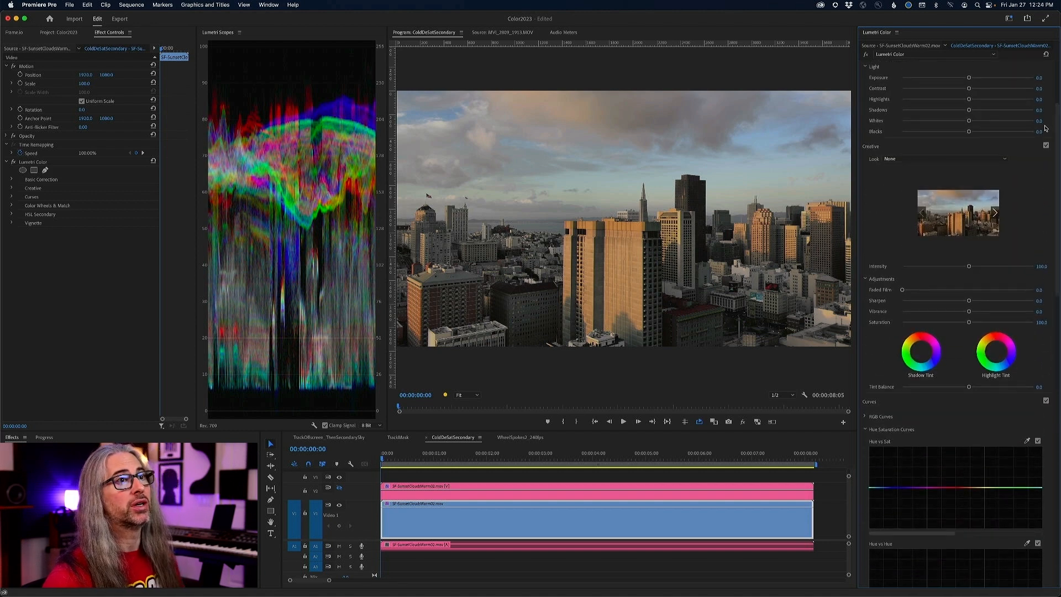
{"action": "scroll", "coordinate": [989, 138], "scroll_direction": "up", "scroll_amount": 5}
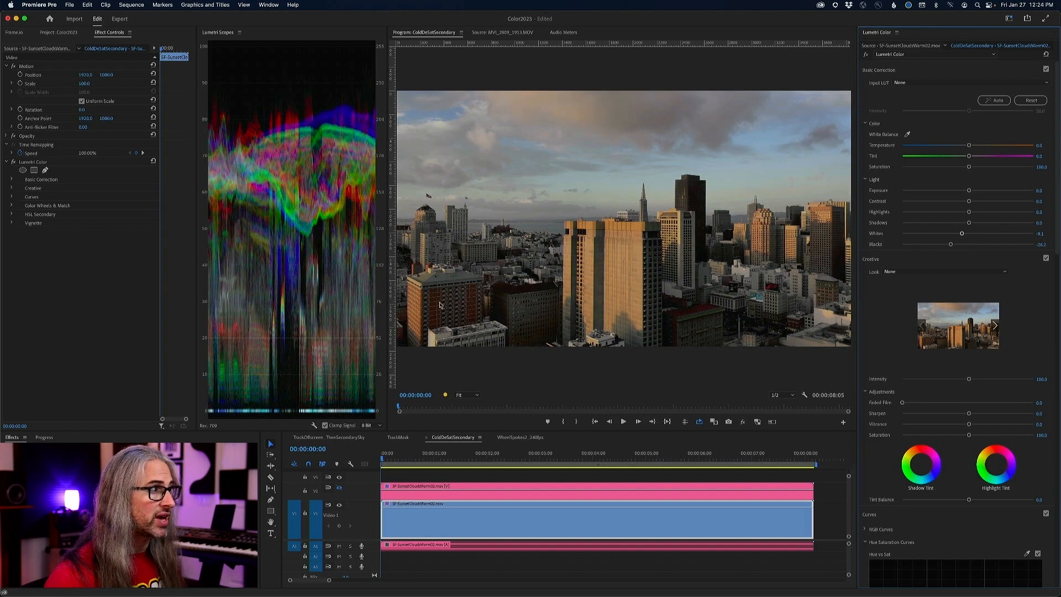
{"action": "left_click_drag", "start_coordinate": [971, 202], "coordinate": [986, 203]}
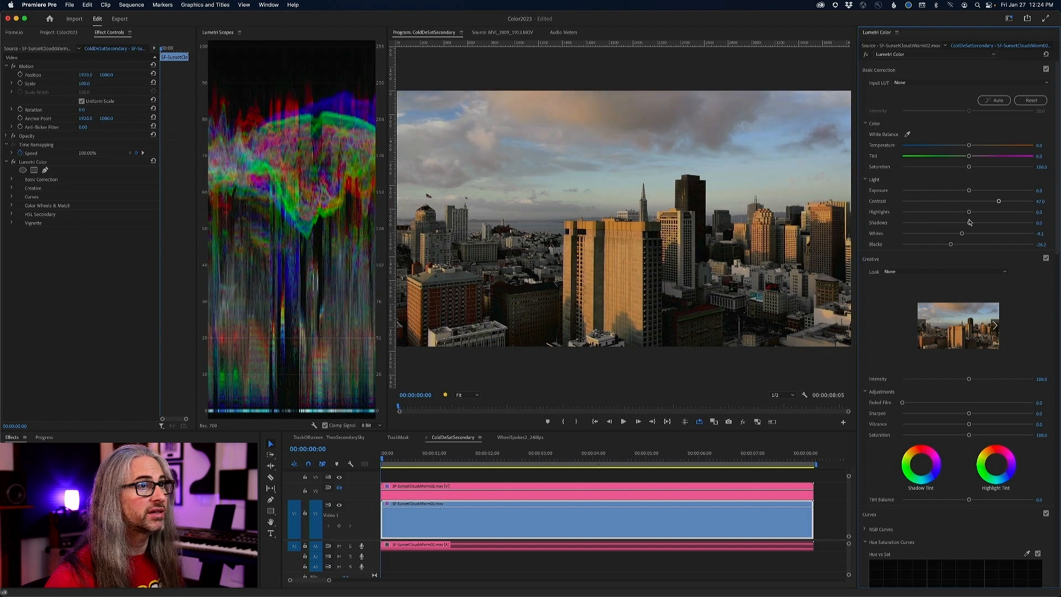
{"action": "left_click_drag", "start_coordinate": [968, 222], "coordinate": [977, 224]}
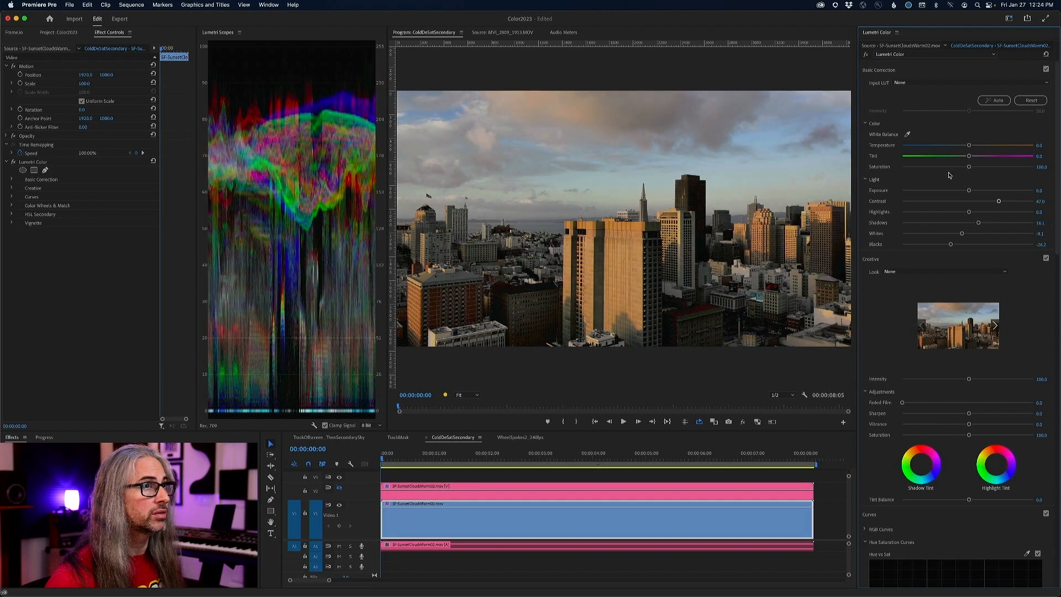
{"action": "left_click_drag", "start_coordinate": [968, 167], "coordinate": [954, 167]}
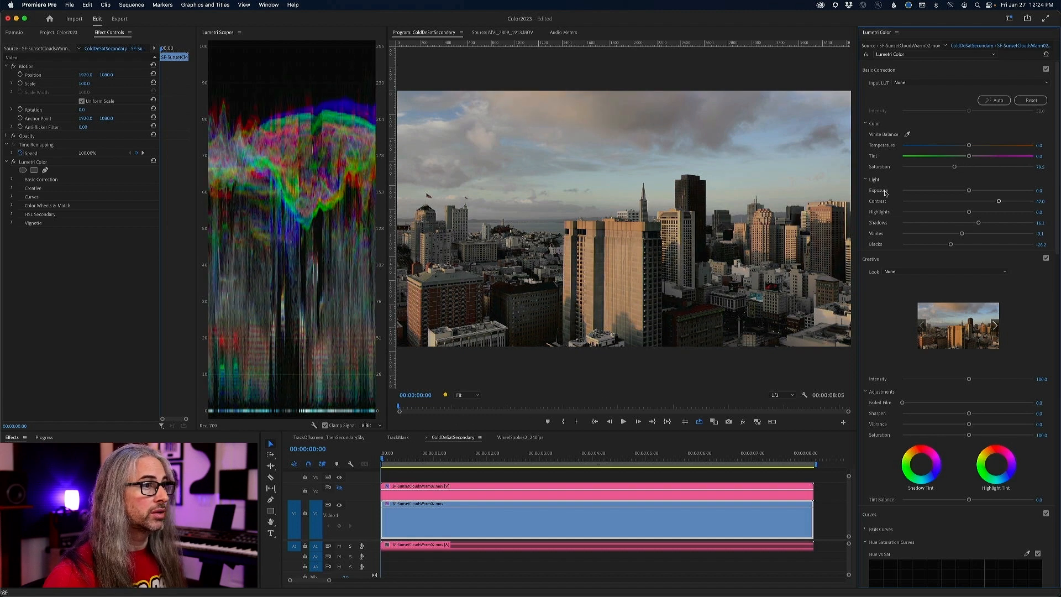
Compare the skyline clip with and without its Lumetri effect during playback, and return the playhead to the start.
{"action": "left_click", "coordinate": [866, 55]}
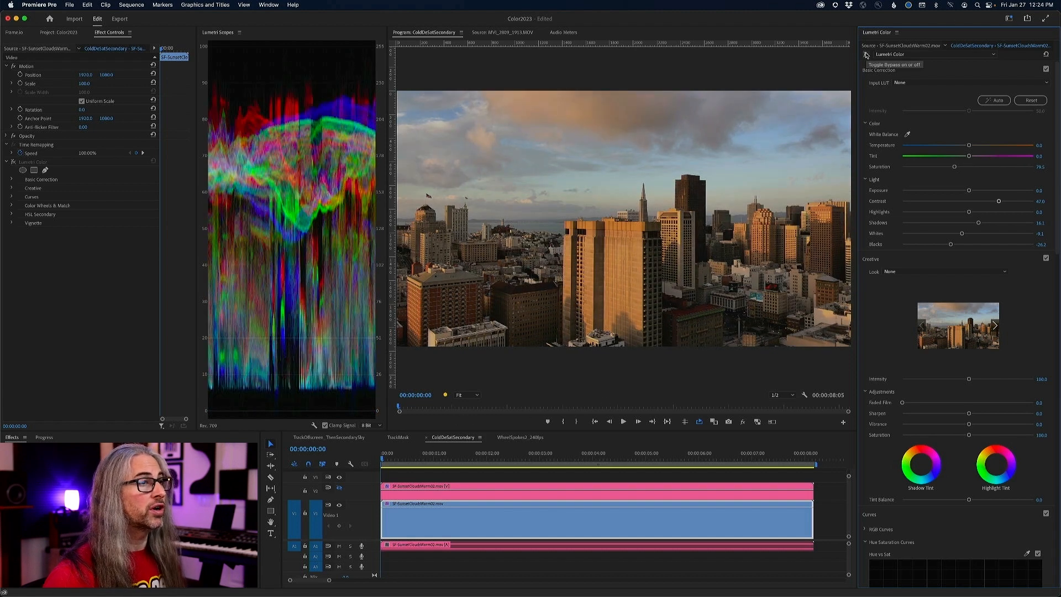
{"action": "left_click", "coordinate": [866, 55]}
{"action": "key", "text": "space"}
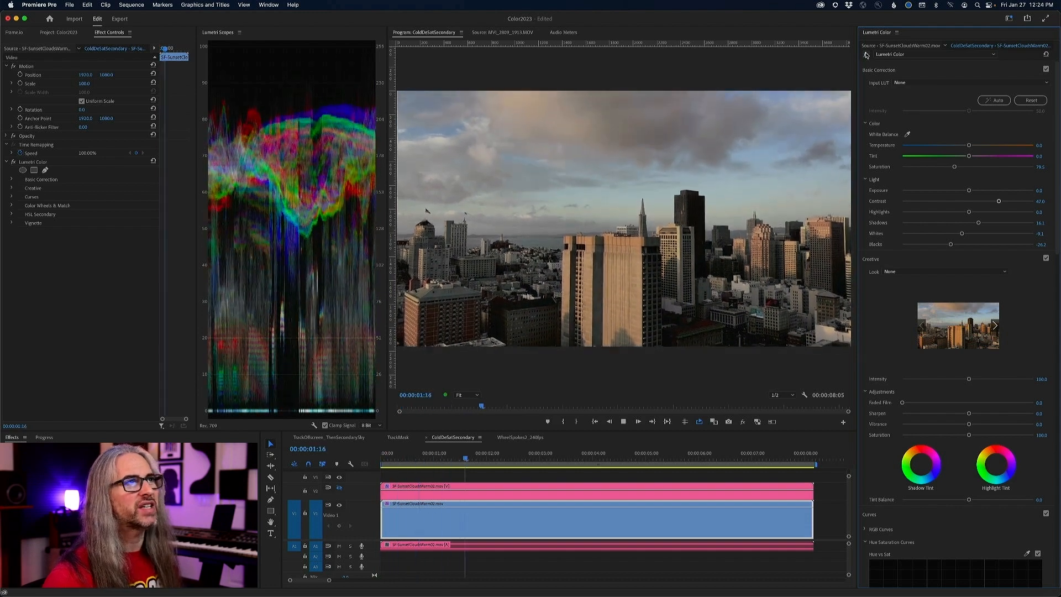
{"action": "left_click", "coordinate": [866, 55]}
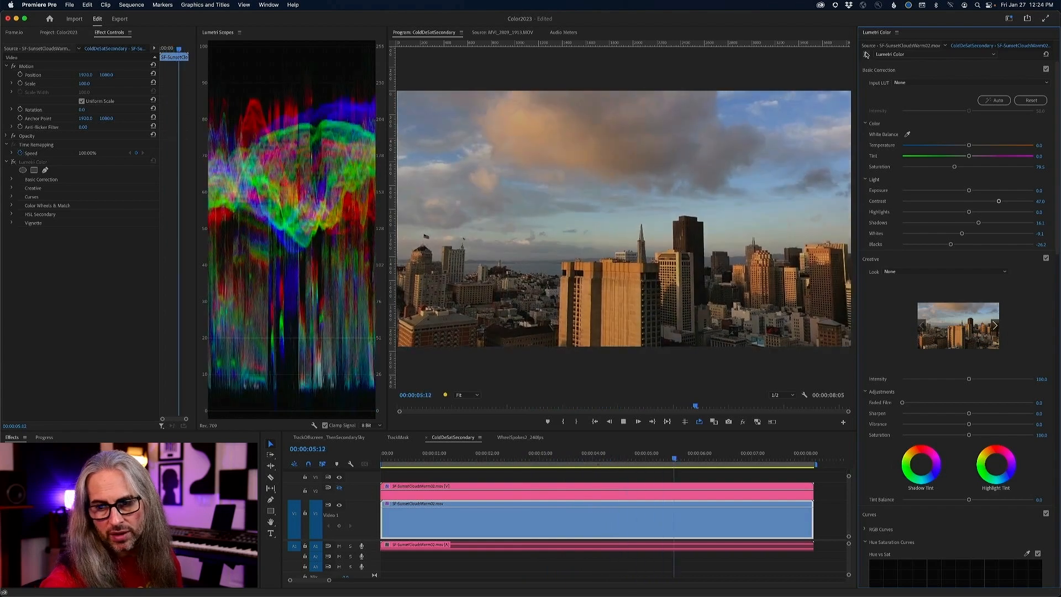
{"action": "left_click", "coordinate": [866, 55]}
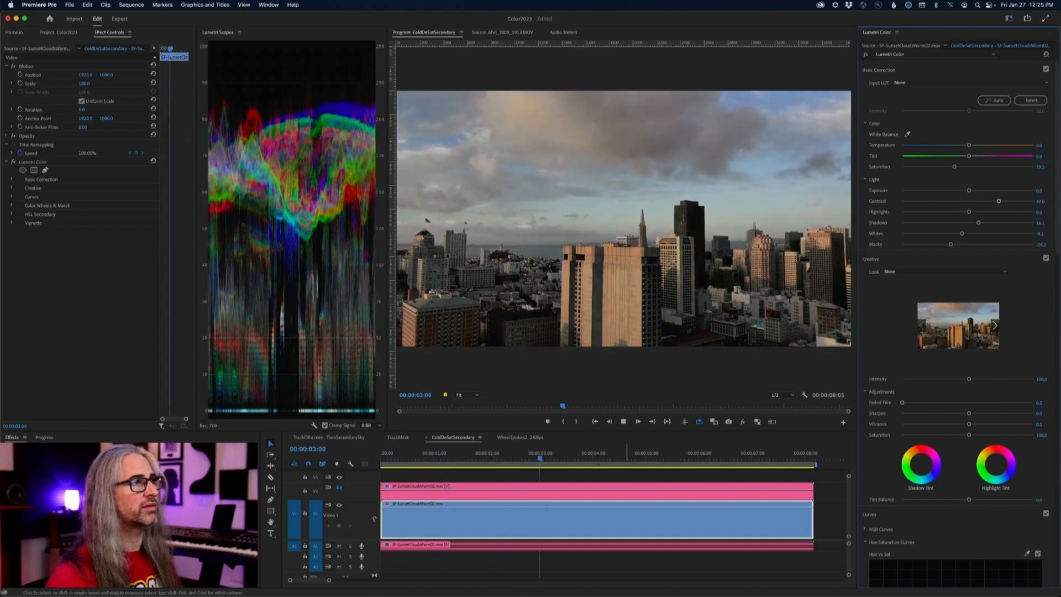
{"action": "key", "text": "space"}
{"action": "key", "text": "Home"}
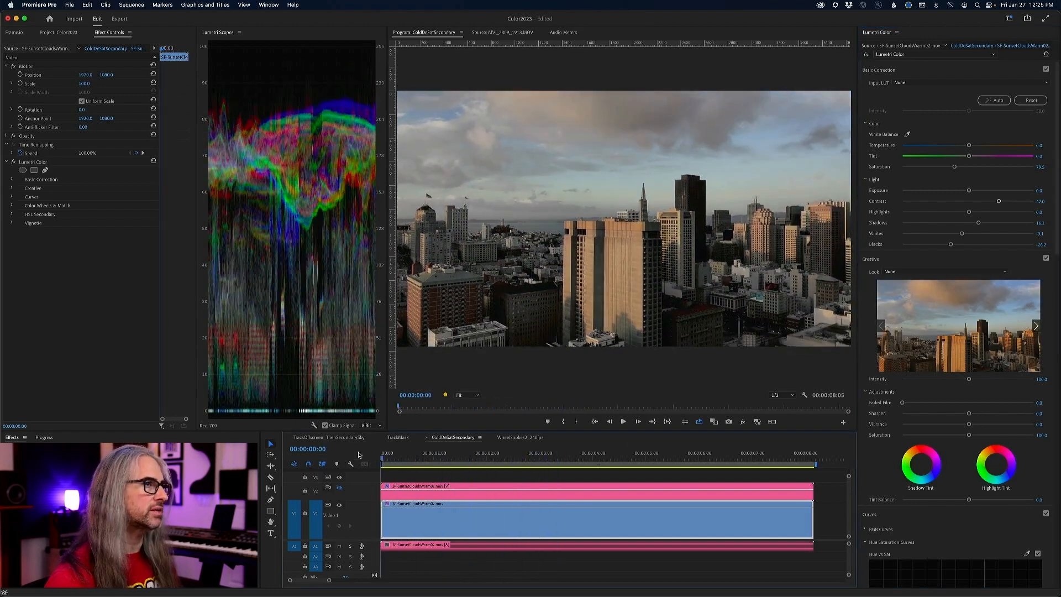
Show the finished skyline version on the V2 track, compare it with its Lumetri effect bypassed during playback, and hide the track.
{"action": "left_click", "coordinate": [339, 489]}
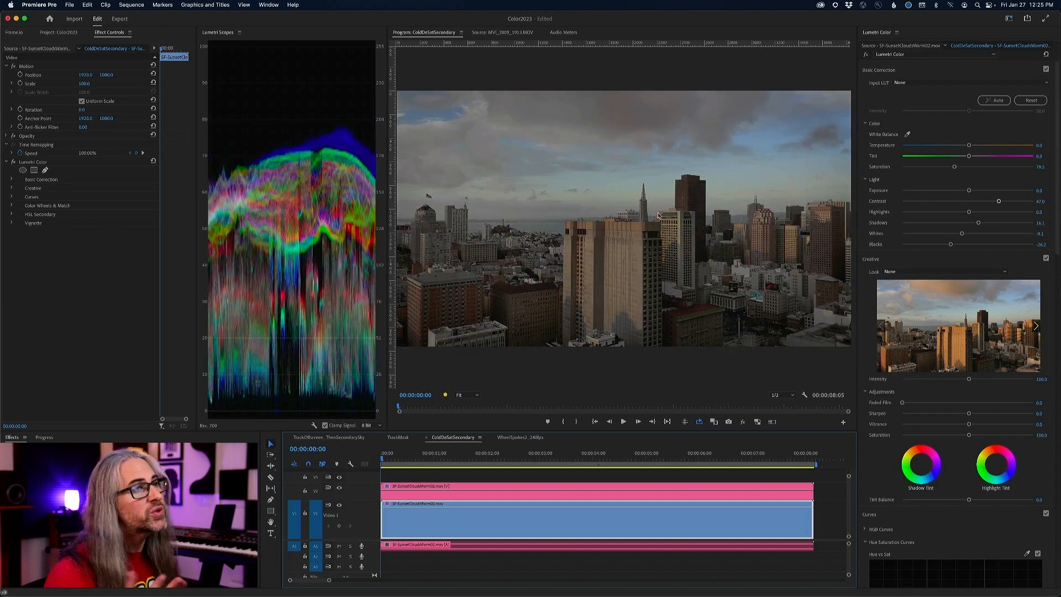
{"action": "key", "text": "space"}
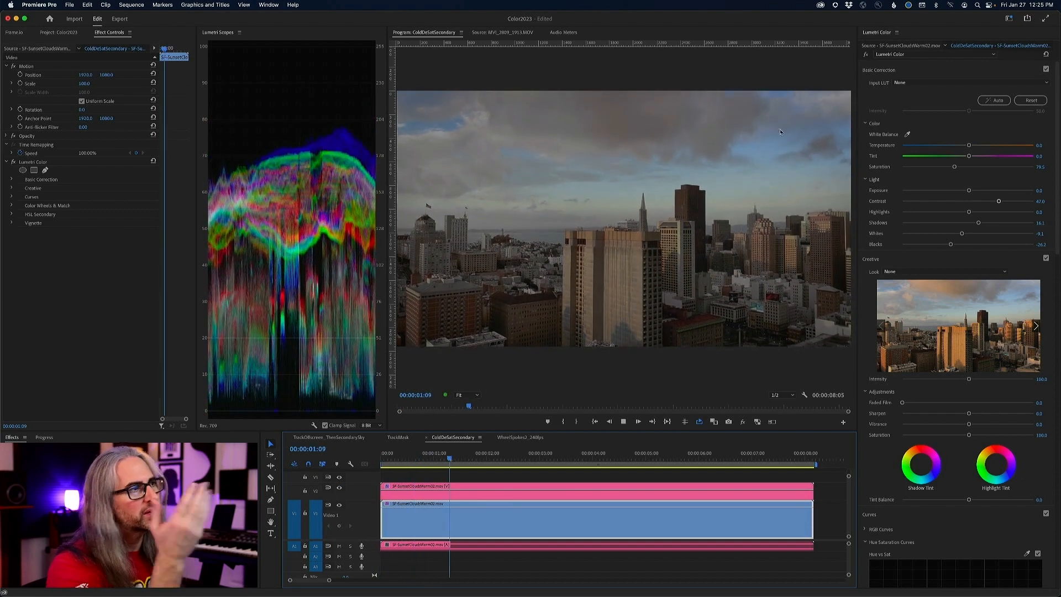
{"action": "left_click", "coordinate": [865, 55]}
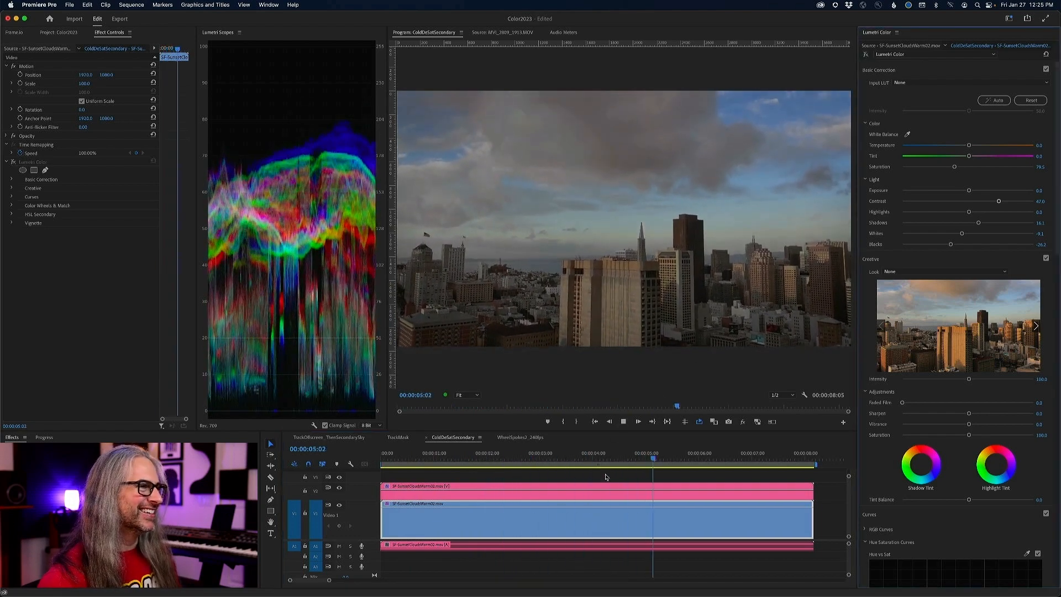
{"action": "left_click", "coordinate": [866, 56]}
{"action": "left_click", "coordinate": [867, 55]}
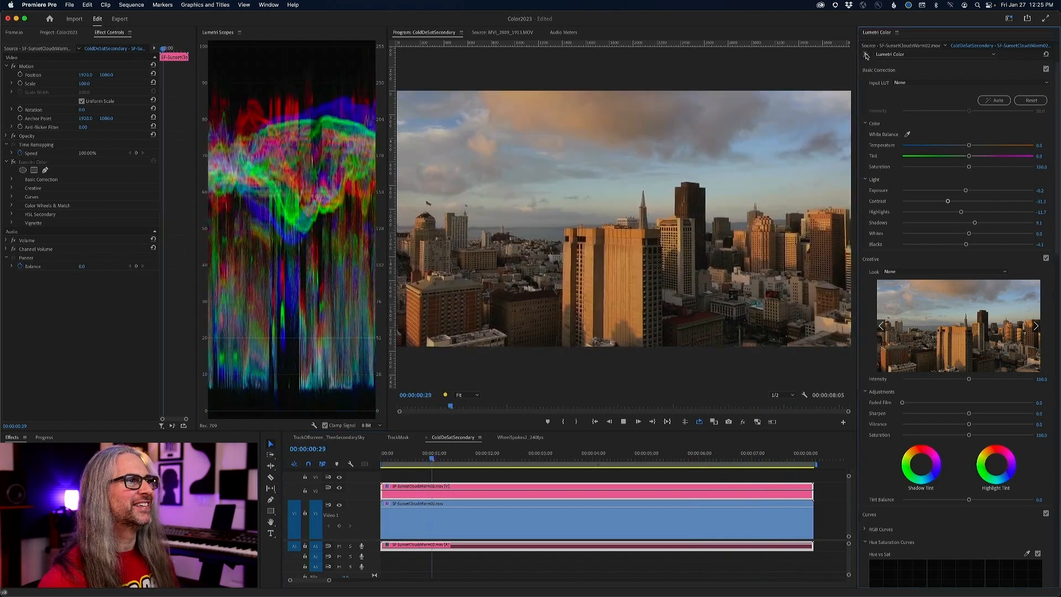
{"action": "left_click", "coordinate": [867, 56]}
{"action": "left_click", "coordinate": [867, 56]}
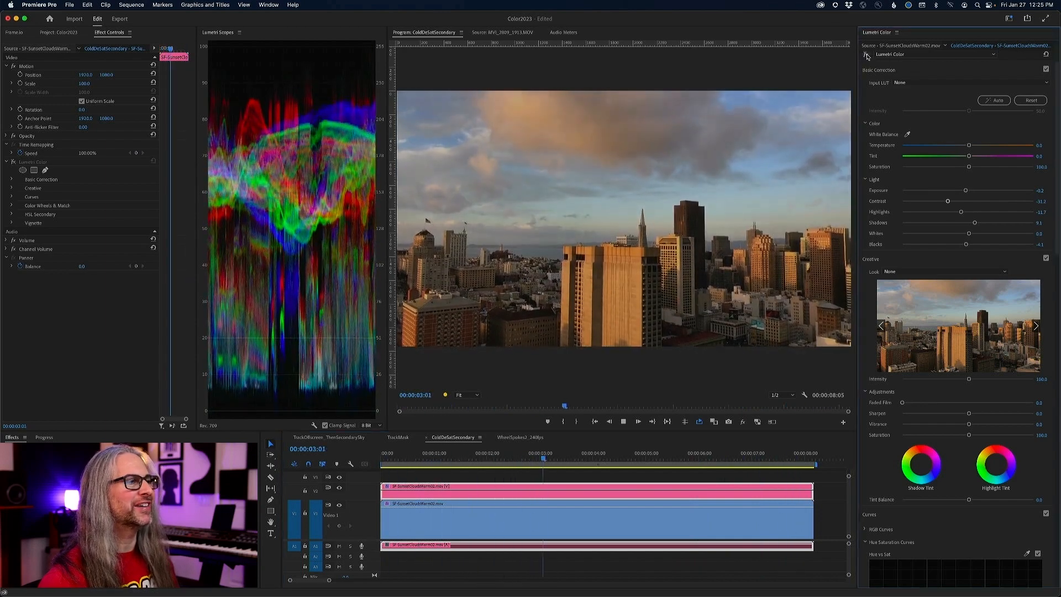
{"action": "left_click", "coordinate": [867, 56]}
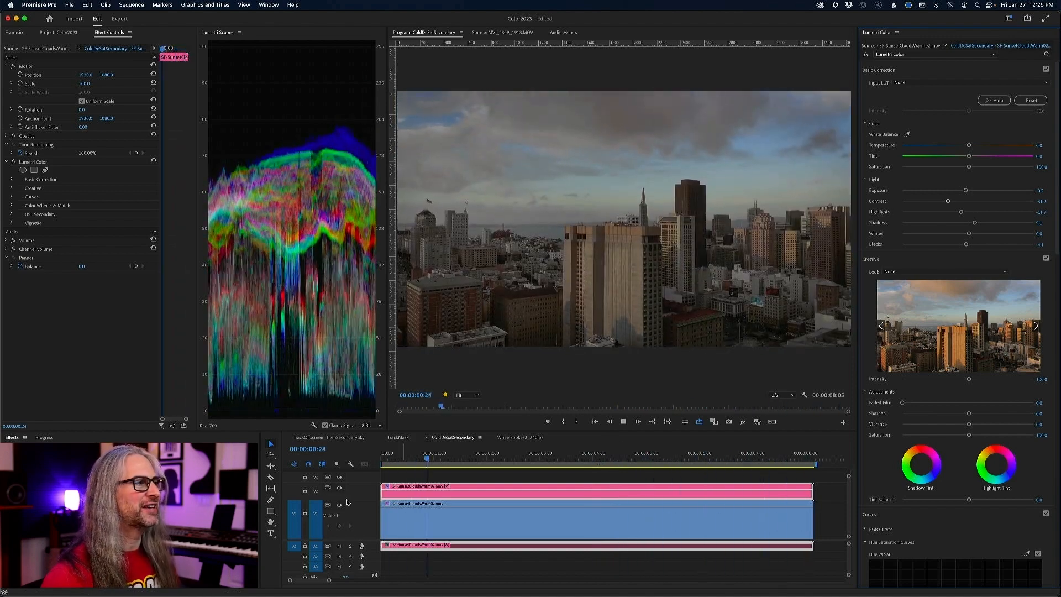
{"action": "left_click", "coordinate": [339, 488]}
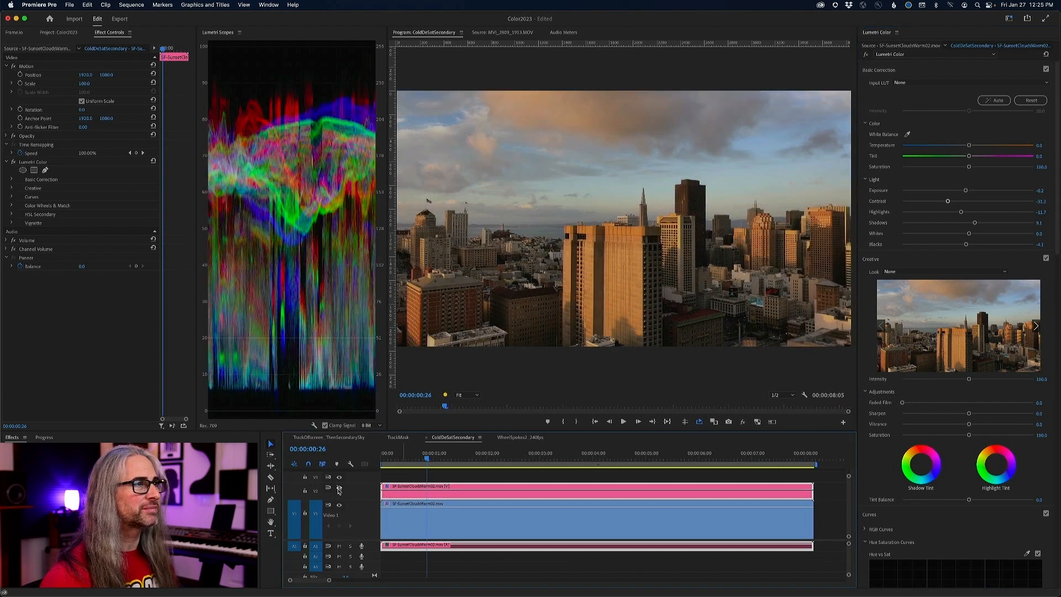
Turn the Lumetri effect back on for the skyline clip on V1 and show the V2 track again.
{"action": "left_click", "coordinate": [473, 516]}
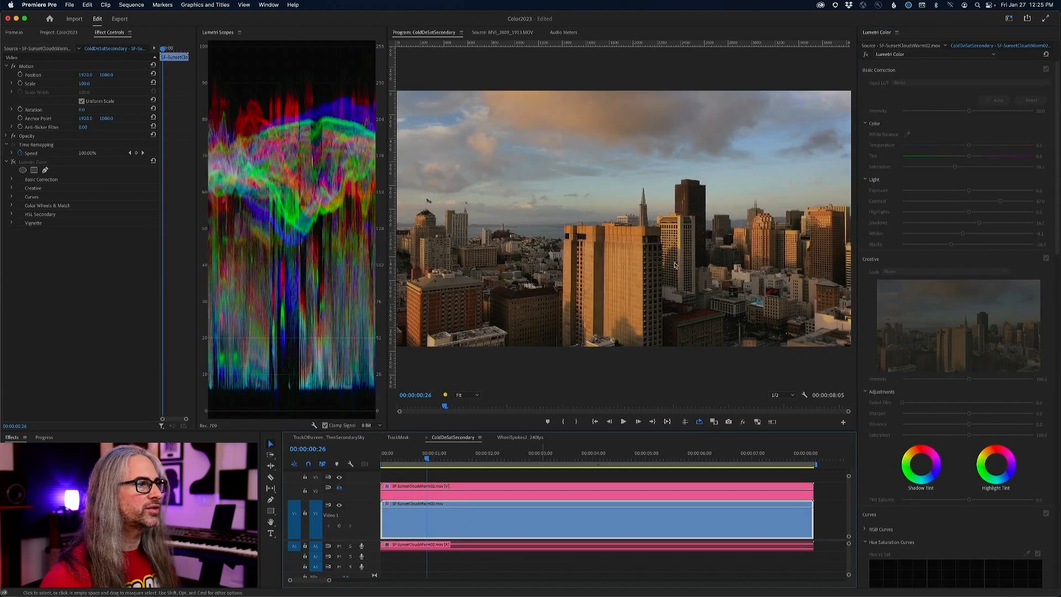
{"action": "left_click", "coordinate": [863, 56]}
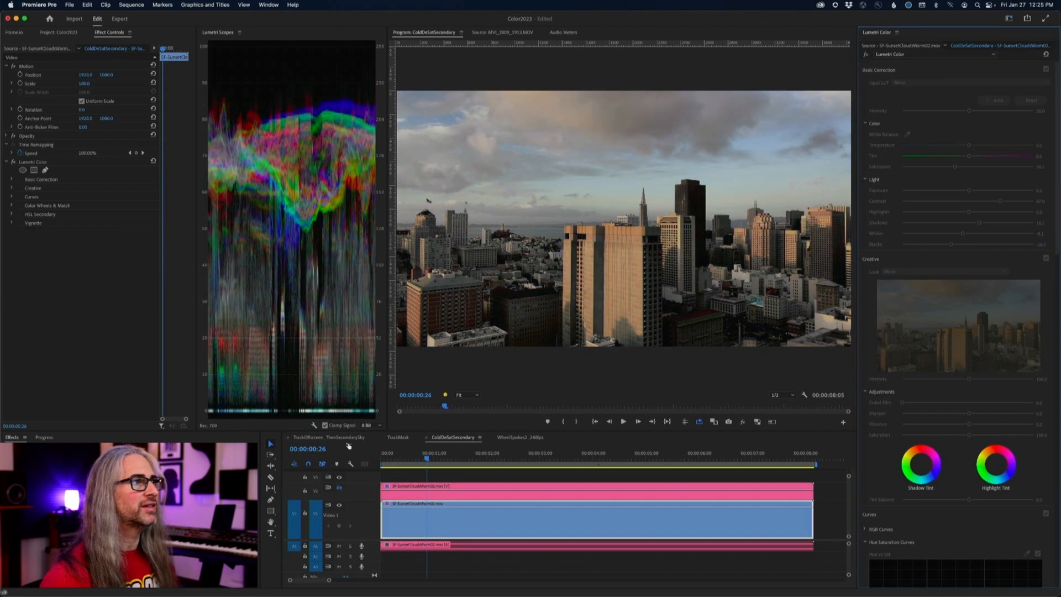
{"action": "left_click", "coordinate": [340, 506]}
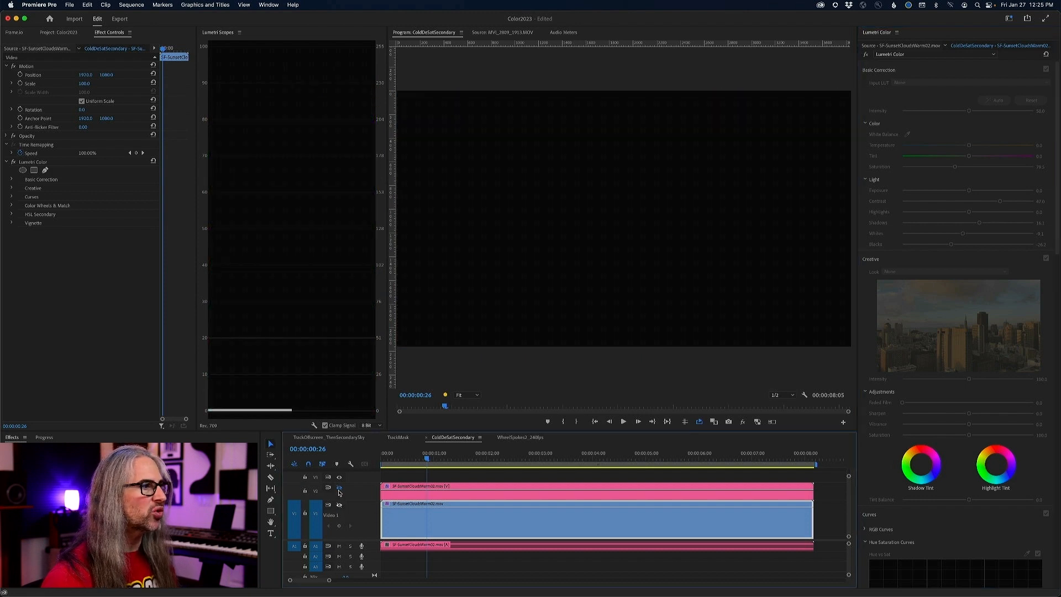
{"action": "left_click", "coordinate": [340, 488]}
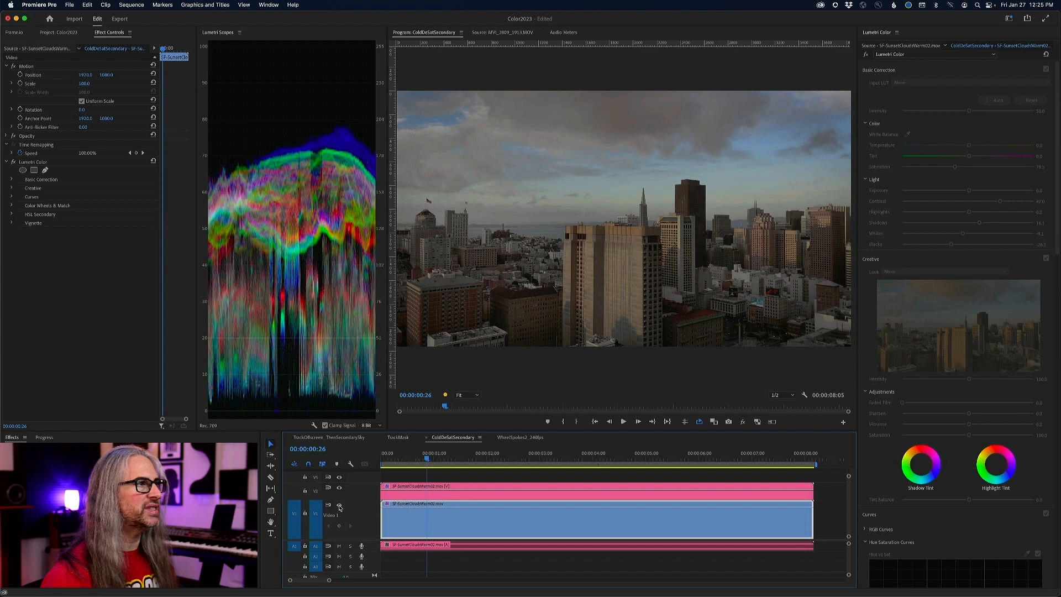
Compare the two graded skyline versions by repeatedly hiding and showing the V2 track, leaving it visible.
{"action": "left_click", "coordinate": [339, 488]}
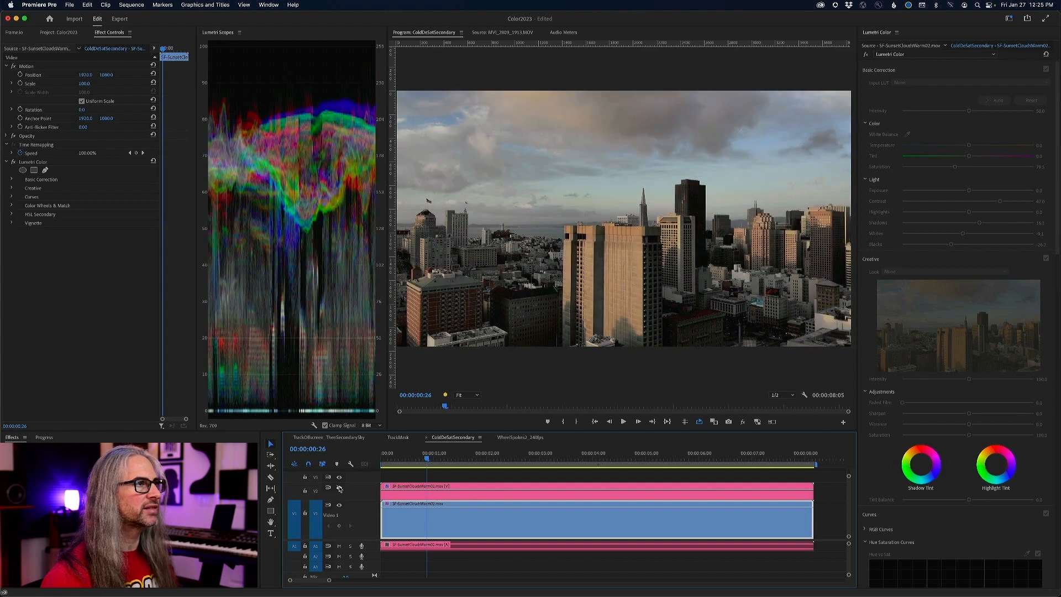
{"action": "left_click", "coordinate": [339, 489]}
{"action": "left_click", "coordinate": [339, 488]}
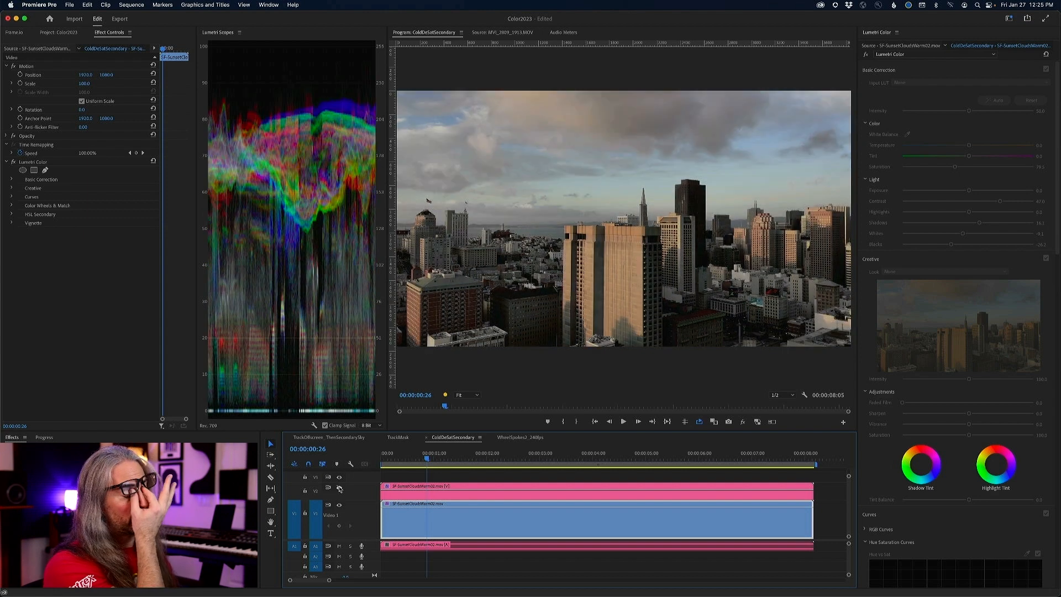
{"action": "left_click", "coordinate": [339, 488]}
{"action": "left_click", "coordinate": [339, 488]}
{"action": "left_click", "coordinate": [339, 489]}
{"action": "left_click", "coordinate": [340, 488]}
{"action": "left_click", "coordinate": [339, 488]}
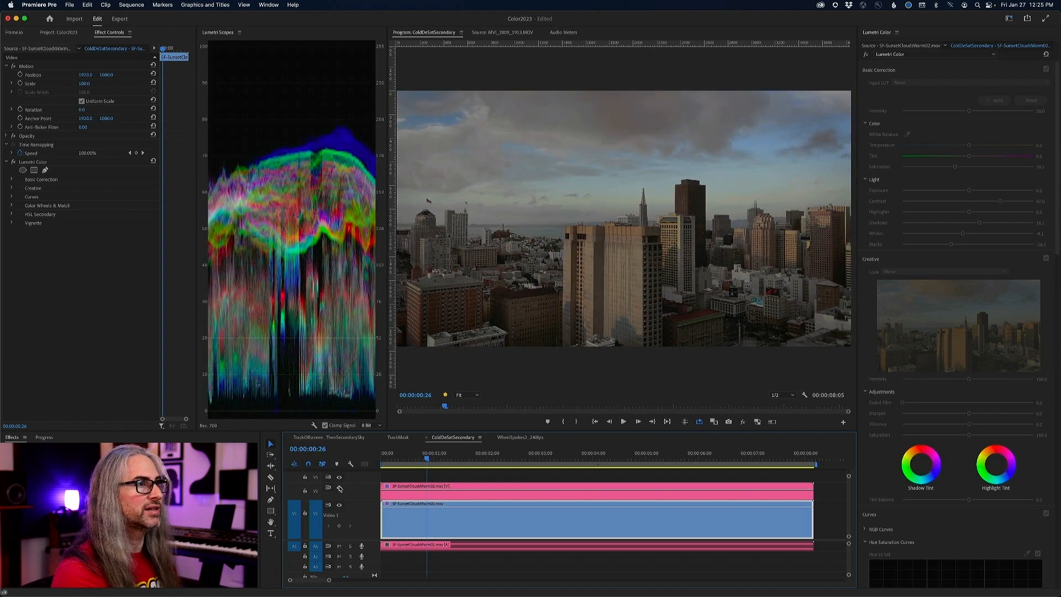
{"action": "left_click", "coordinate": [339, 489]}
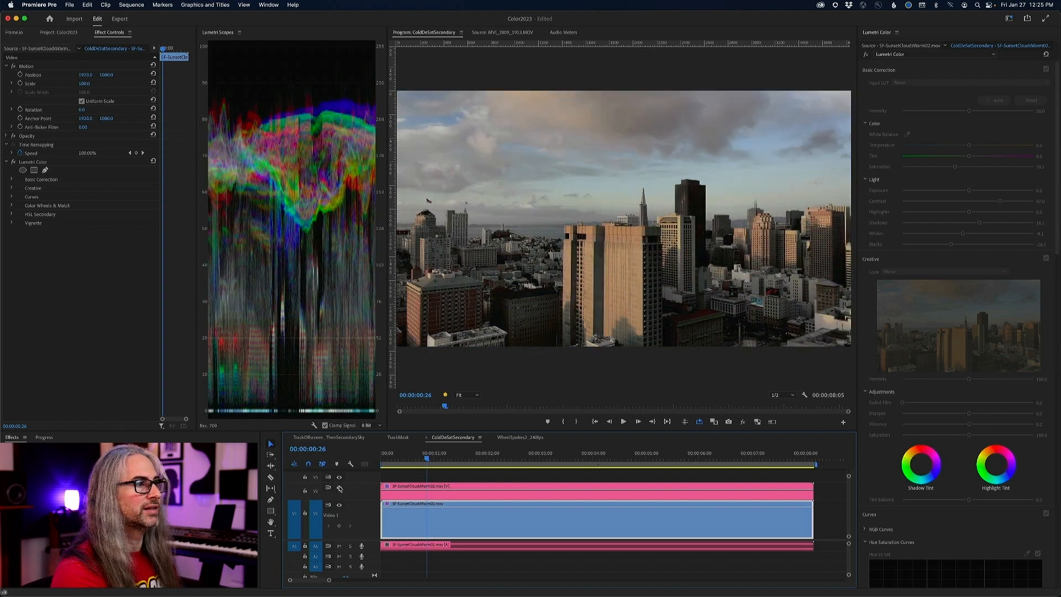
{"action": "left_click", "coordinate": [339, 488]}
Compare the V2 skyline clip with and without its Lumetri effect, leaving the effect enabled.
{"action": "left_click", "coordinate": [521, 485]}
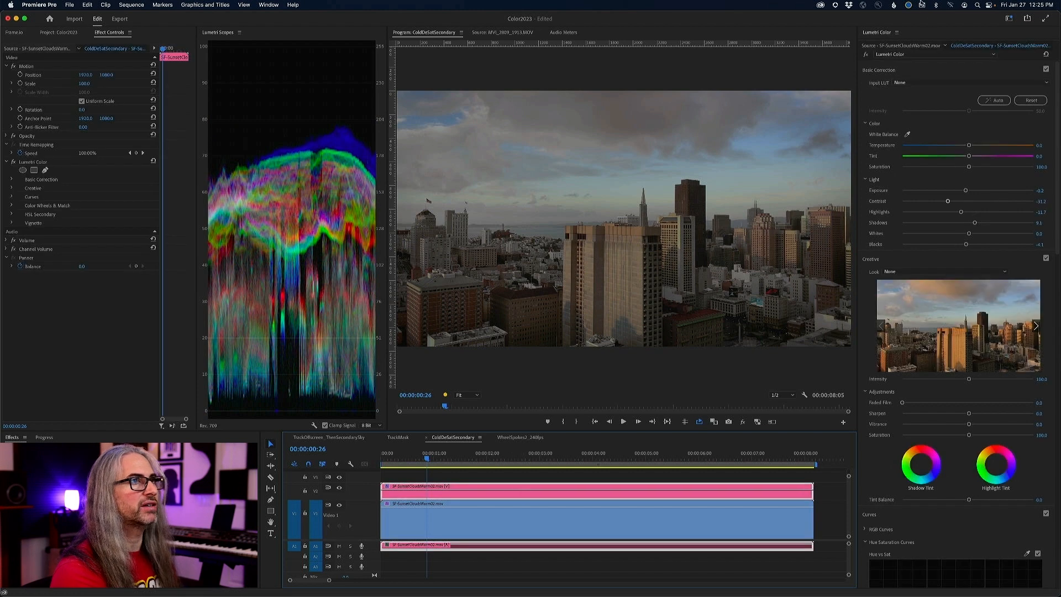
{"action": "left_click", "coordinate": [866, 55]}
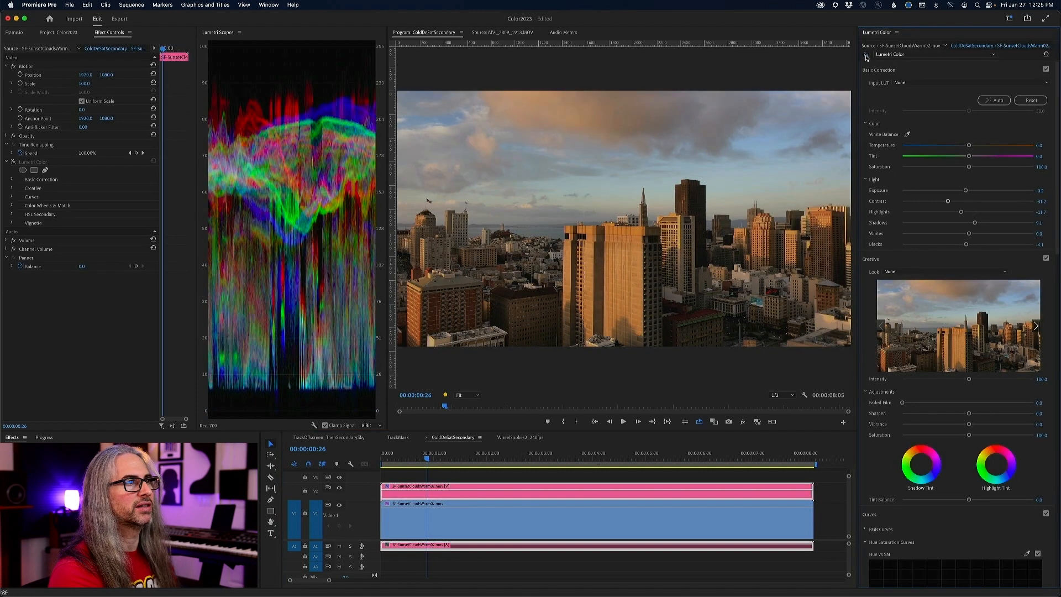
{"action": "left_click", "coordinate": [866, 55]}
{"action": "left_click", "coordinate": [866, 55]}
{"action": "left_click", "coordinate": [866, 56]}
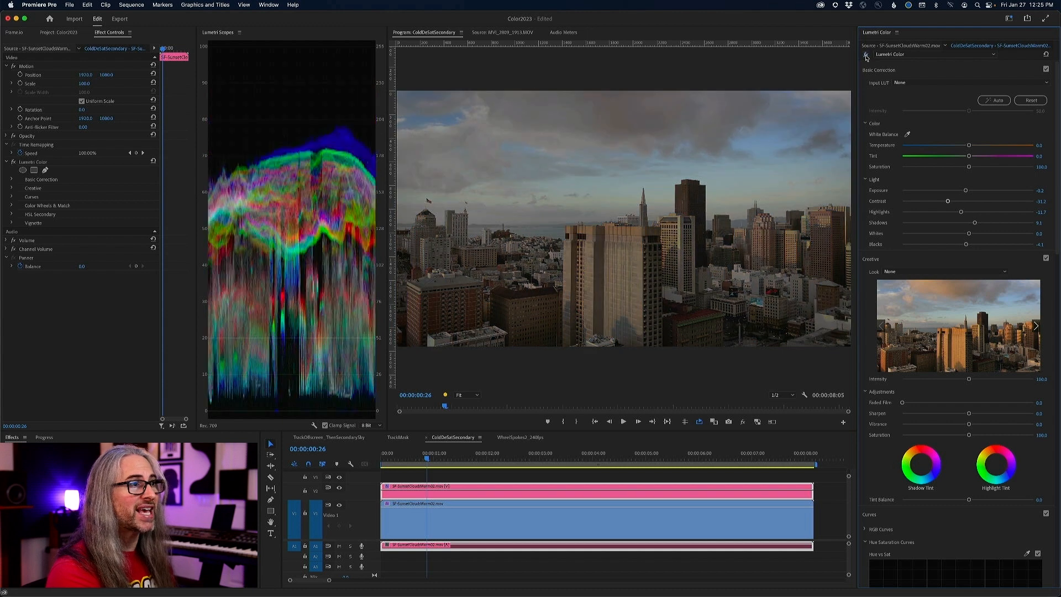
{"action": "left_click", "coordinate": [866, 56]}
{"action": "left_click", "coordinate": [866, 55]}
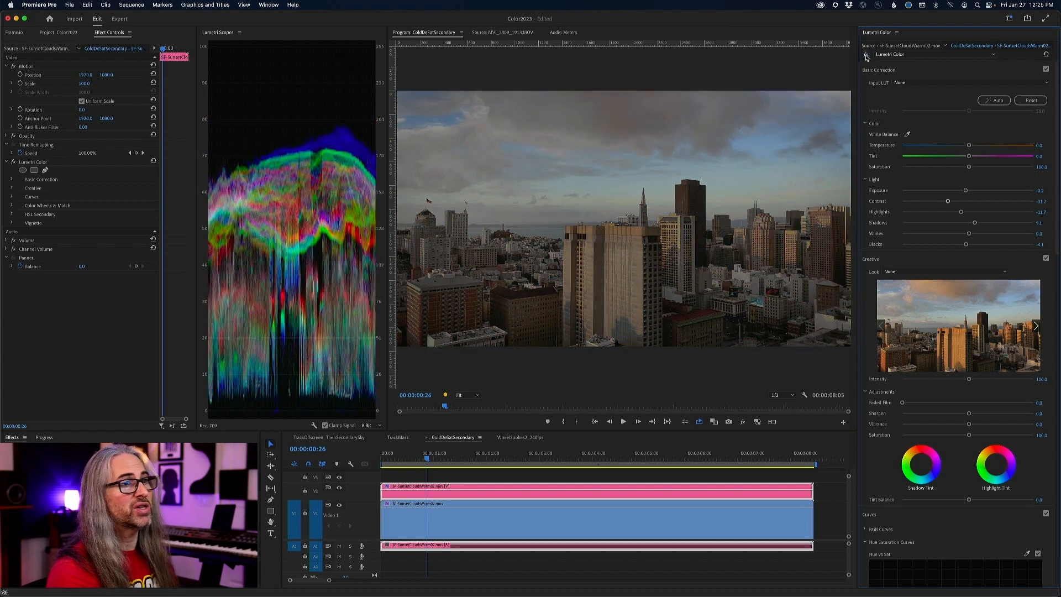